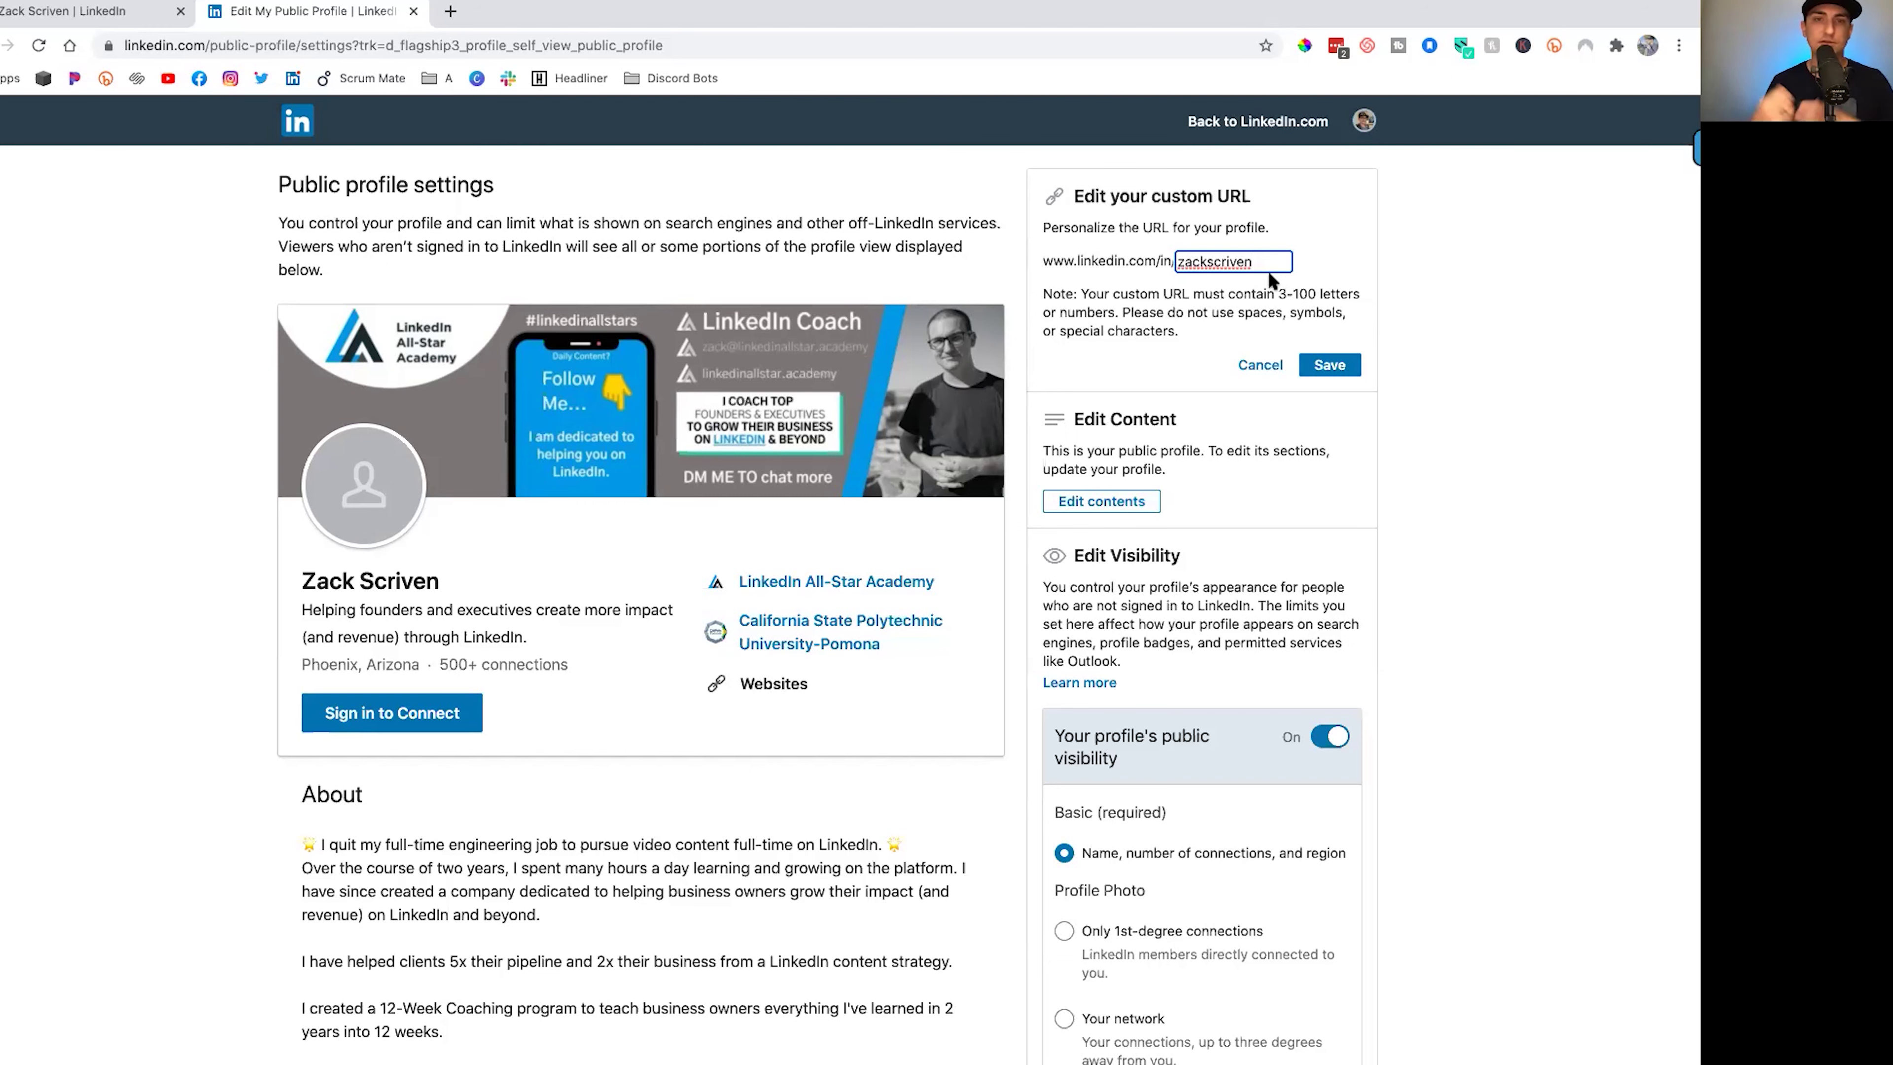
# Cancel editing the custom profile URL and check the presentation slide of most common settings
pyautogui.click(1265, 367)
pyautogui.hotkey('ctrl', 'Right')
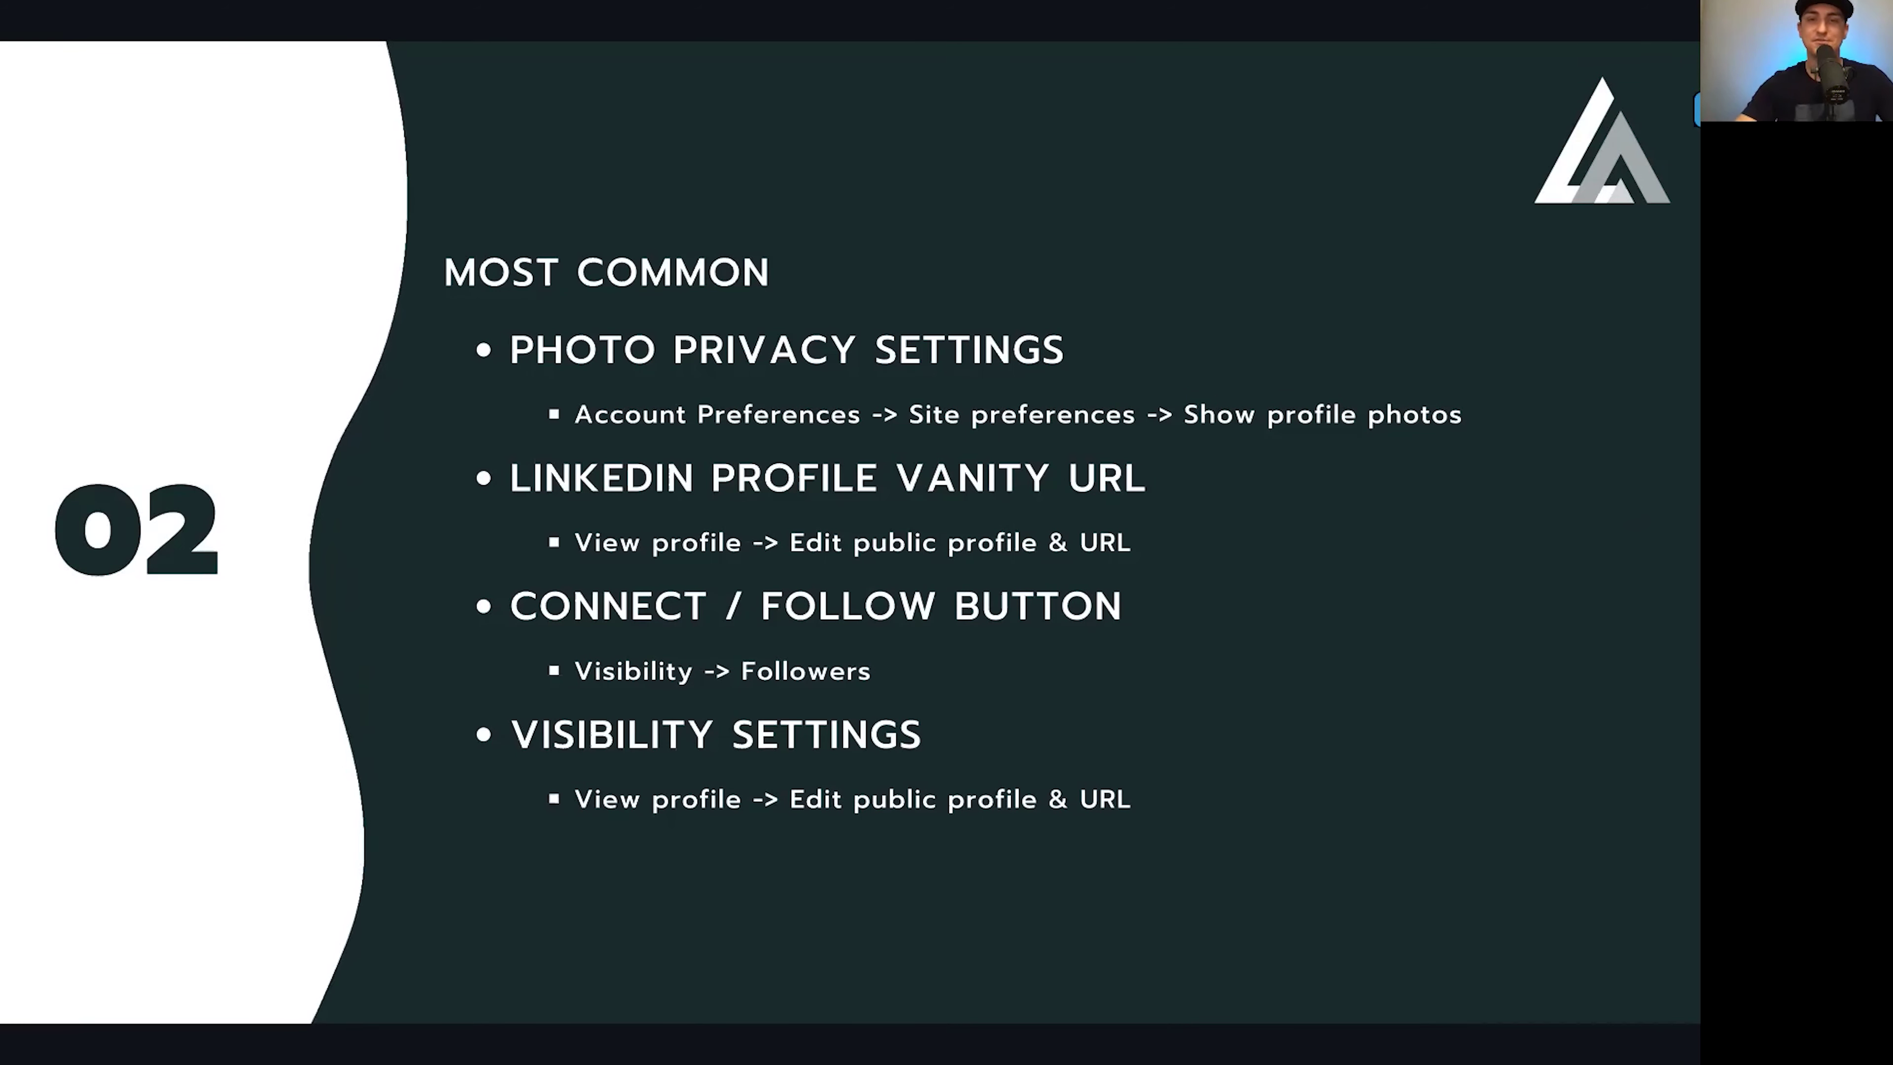
pyautogui.hotkey('ctrl', 'Left')
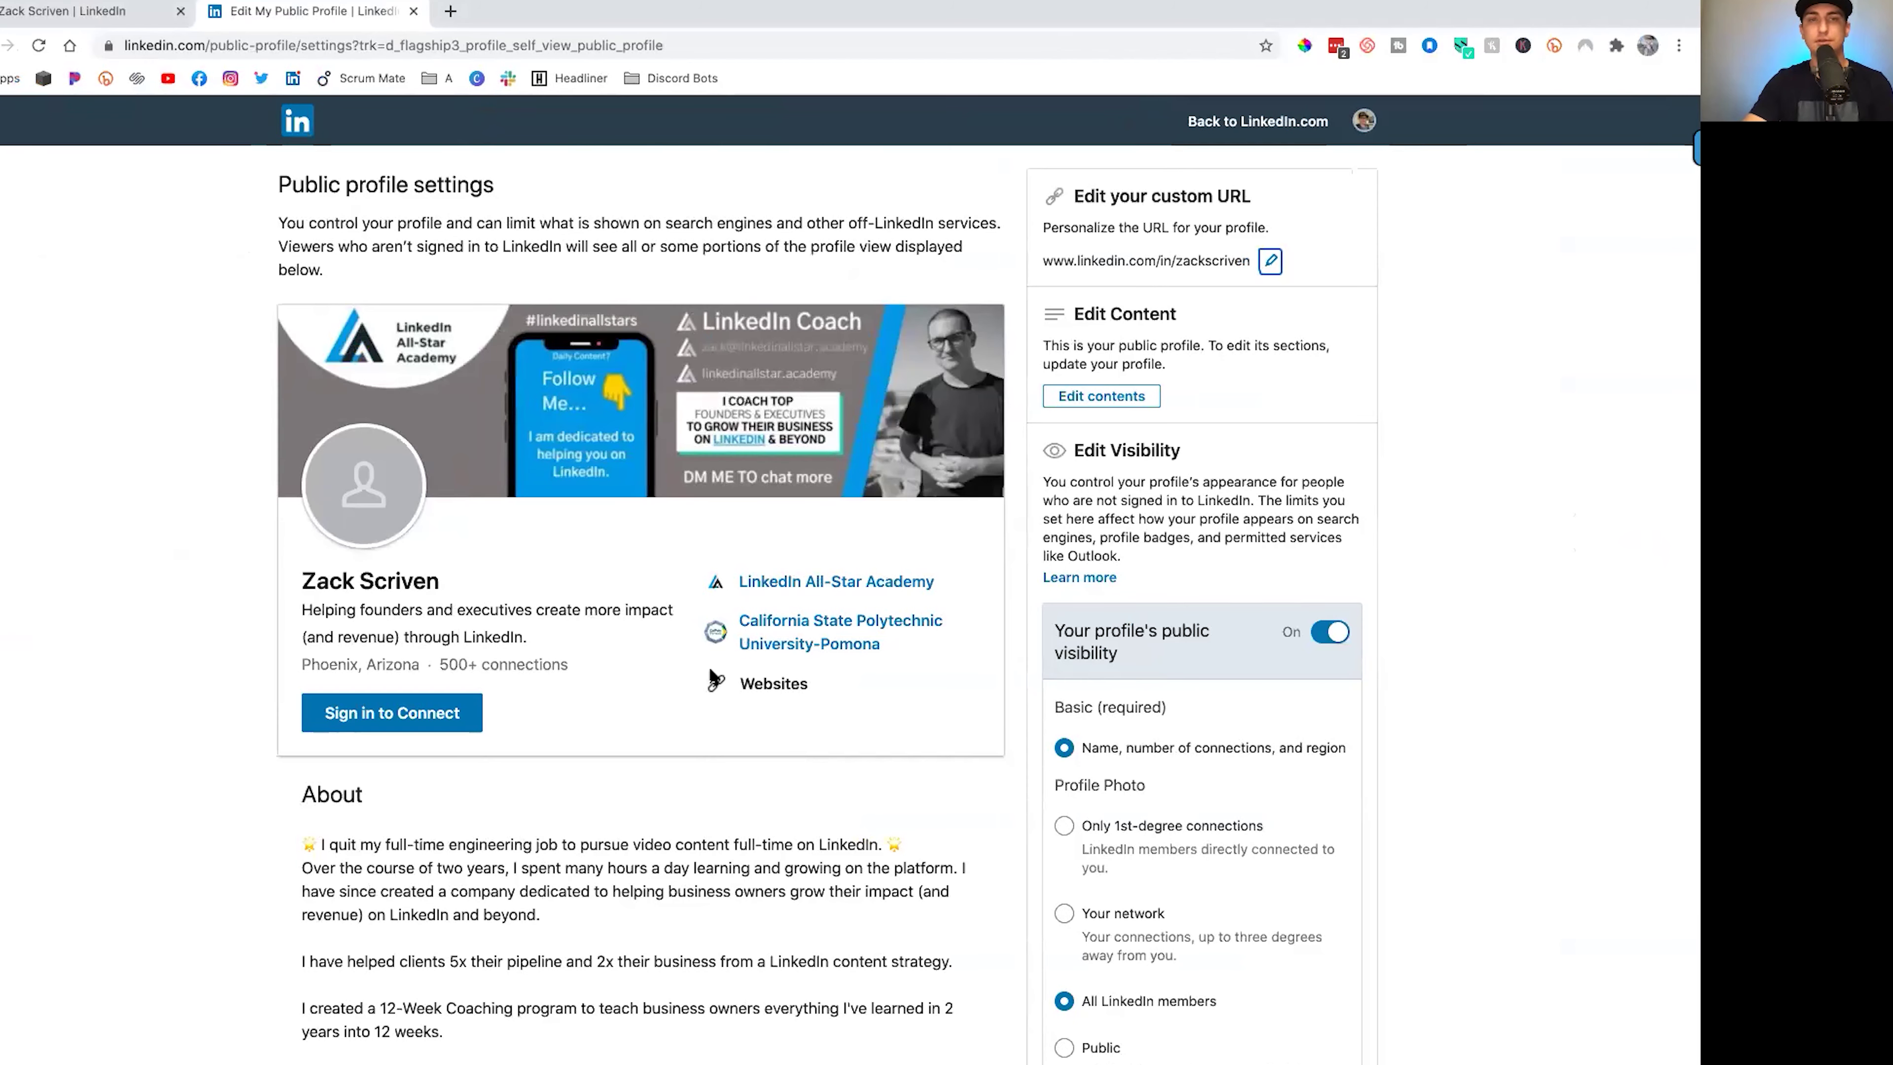
# Open the account's Settings & Privacy and expand the Followers setting under Visibility of your LinkedIn activity
pyautogui.click(1277, 124)
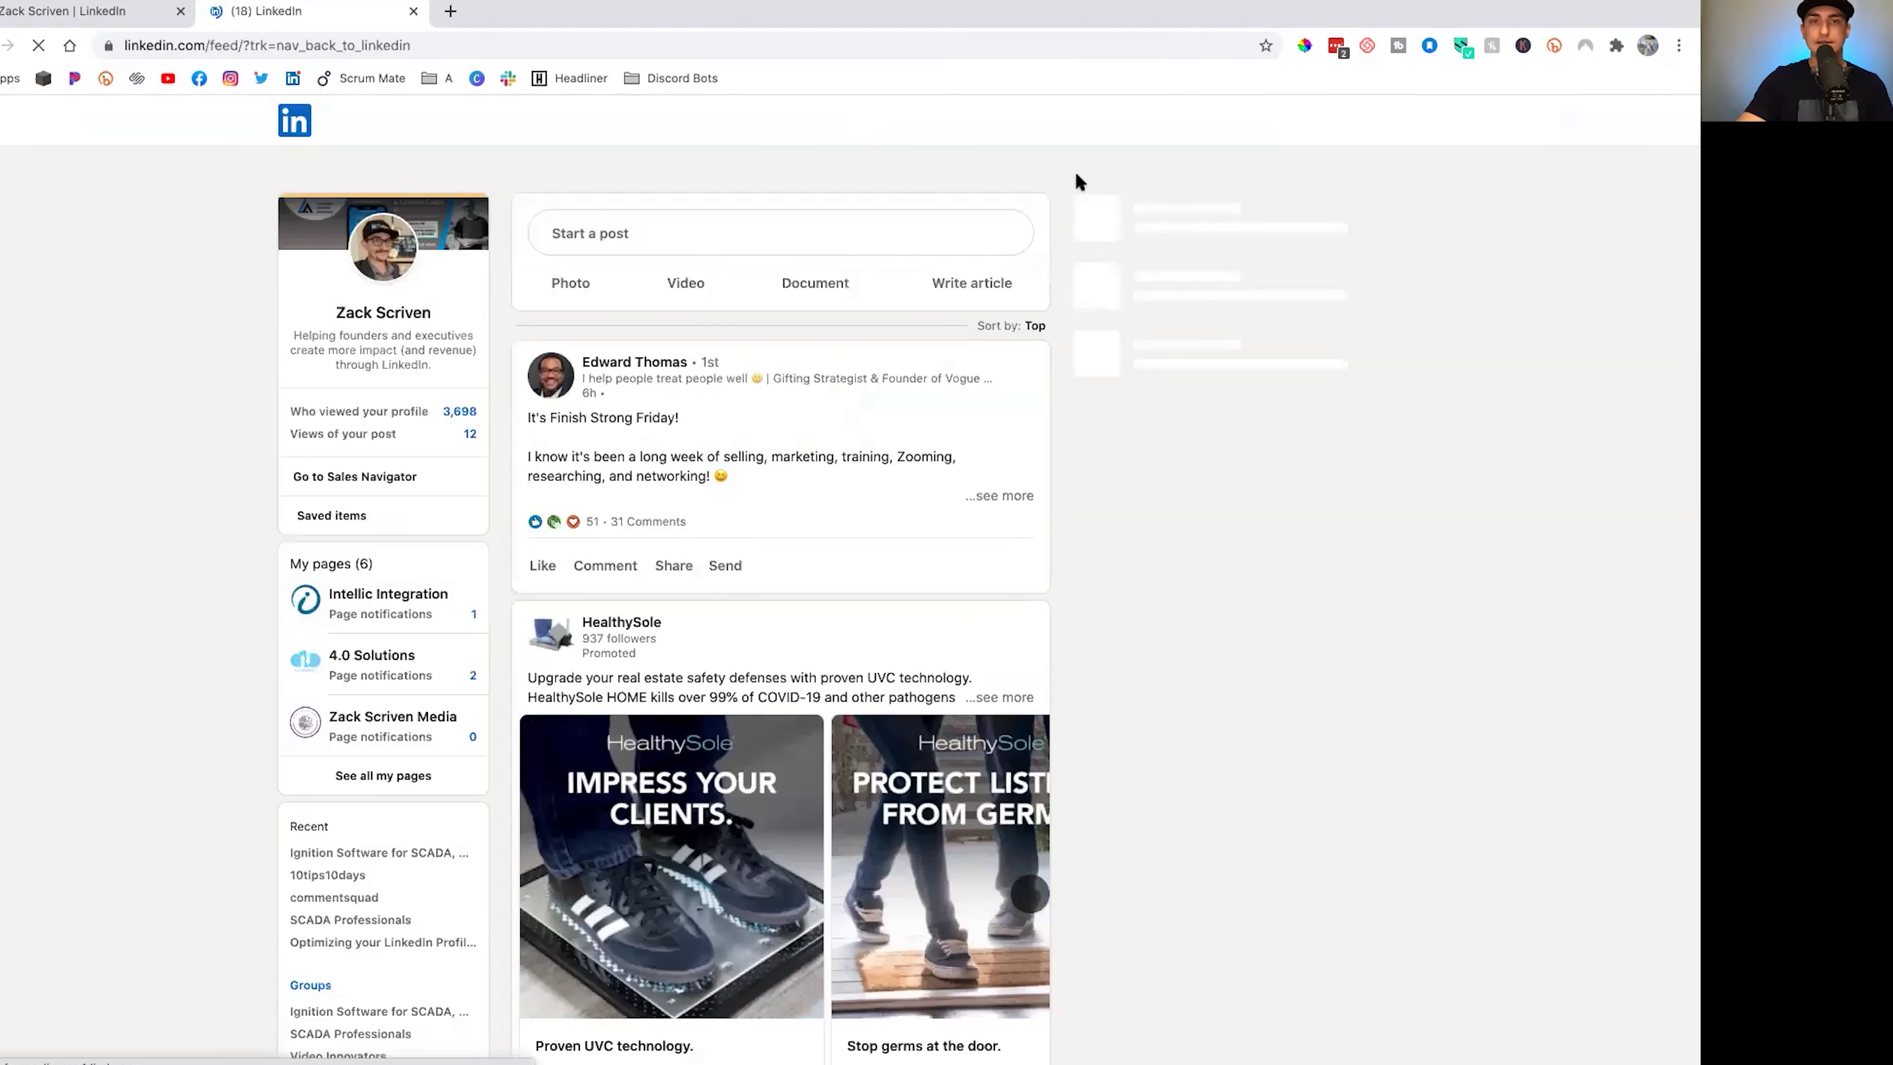
pyautogui.click(1174, 138)
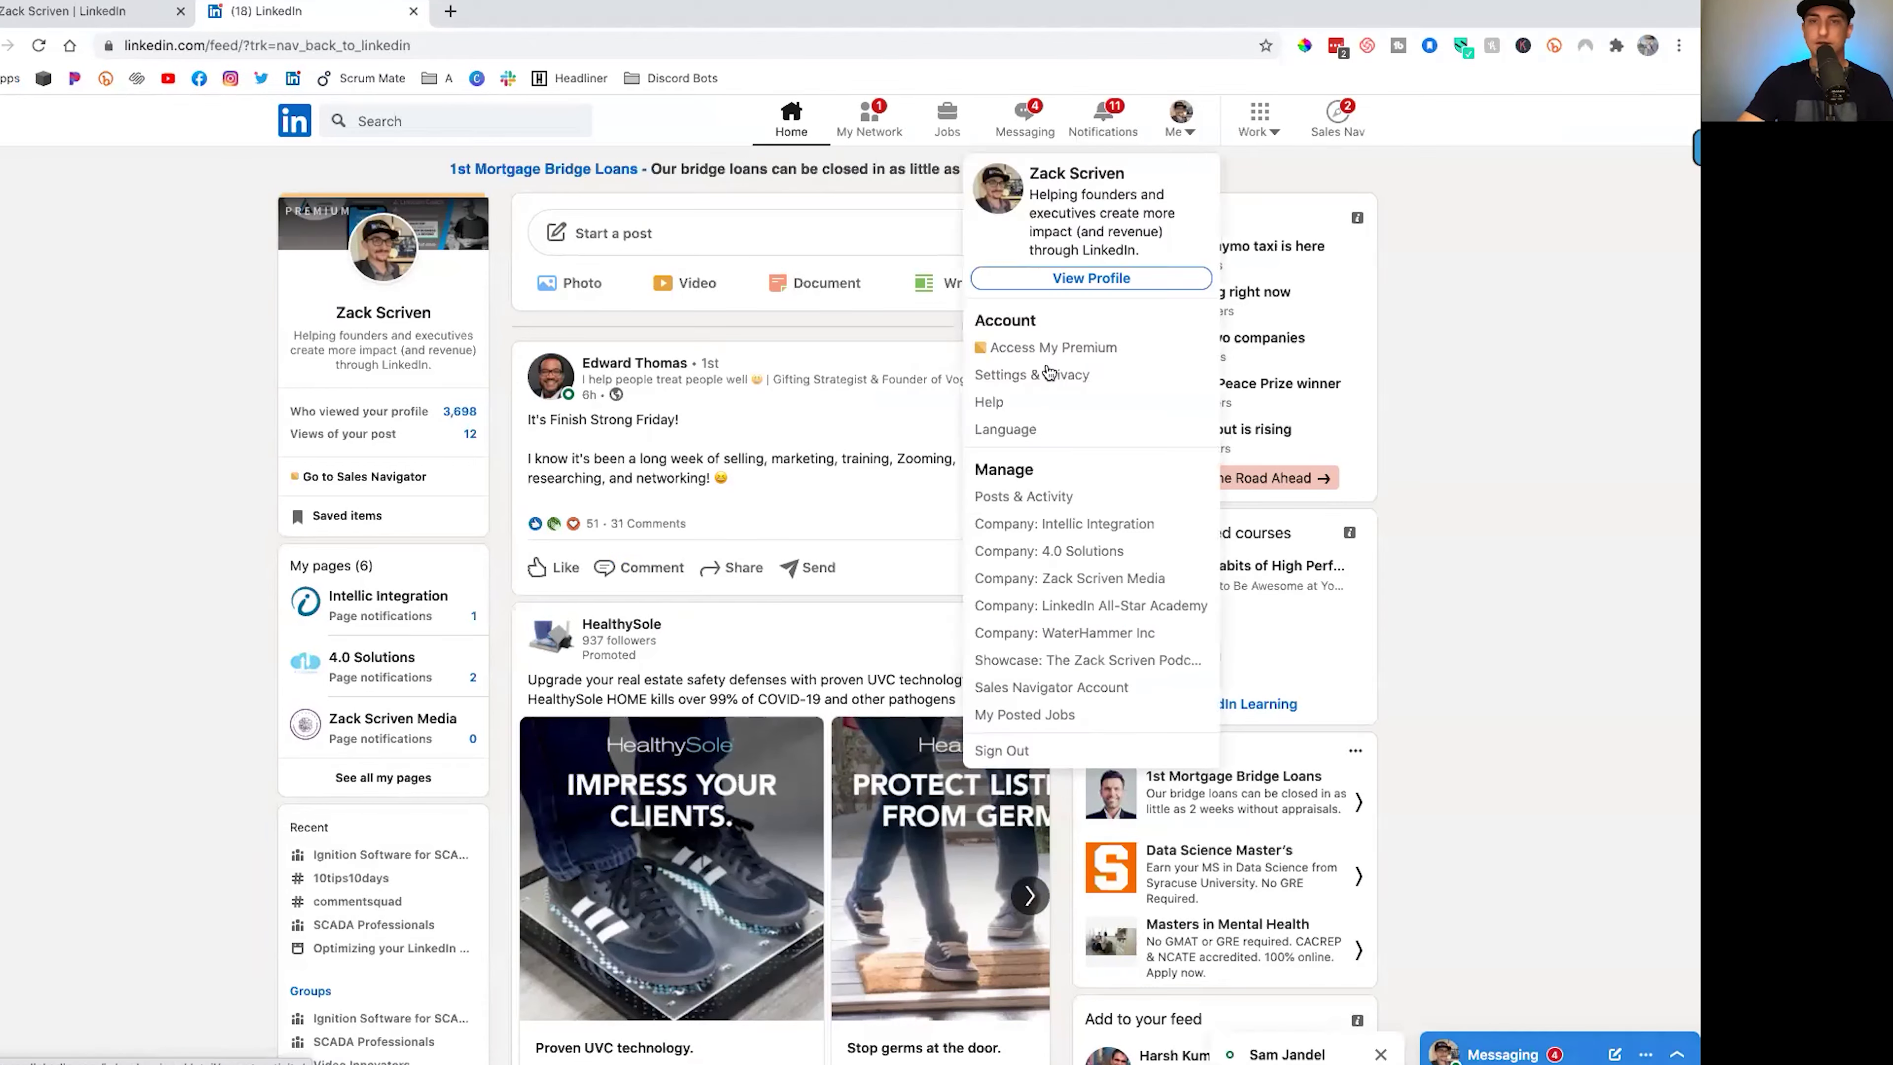
pyautogui.click(1033, 377)
pyautogui.click(367, 321)
pyautogui.scroll(-5, 742, 477)
pyautogui.scroll(-8, 743, 477)
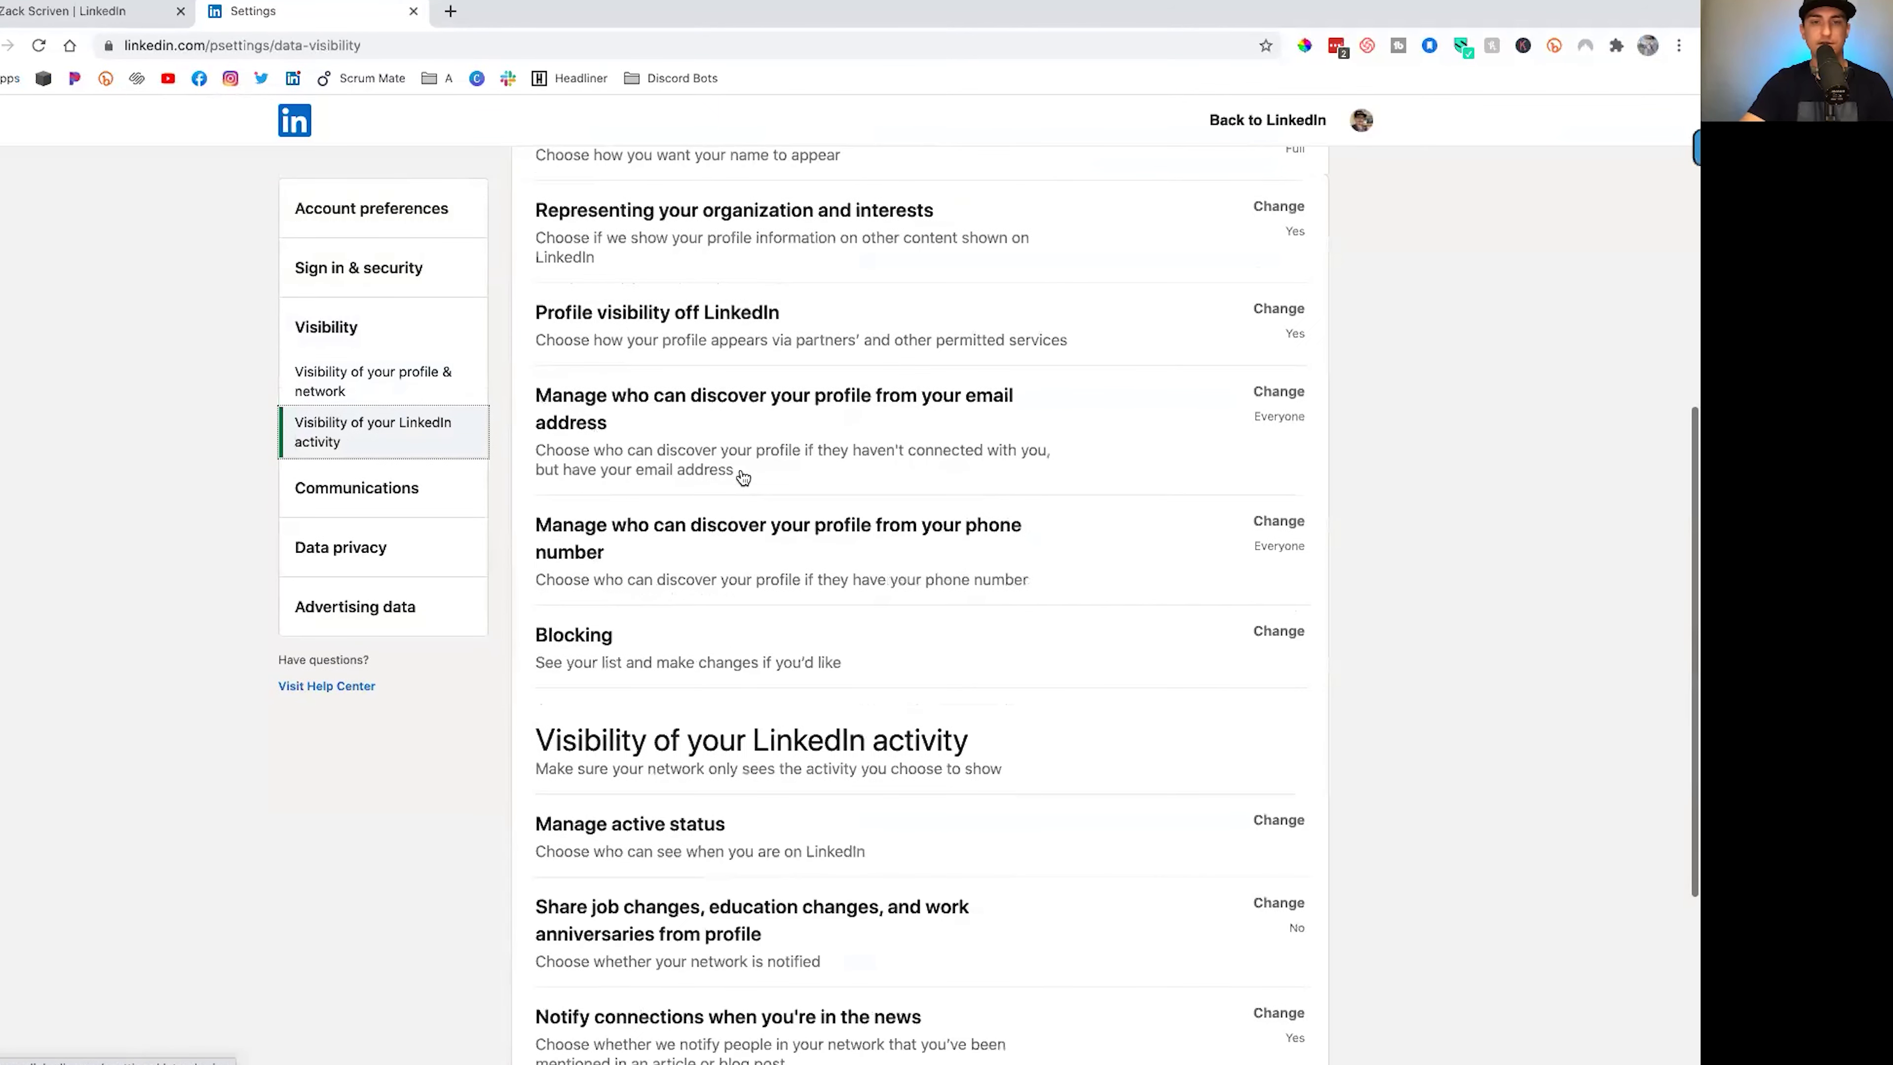
pyautogui.click(1278, 842)
pyautogui.scroll(-4, 713, 695)
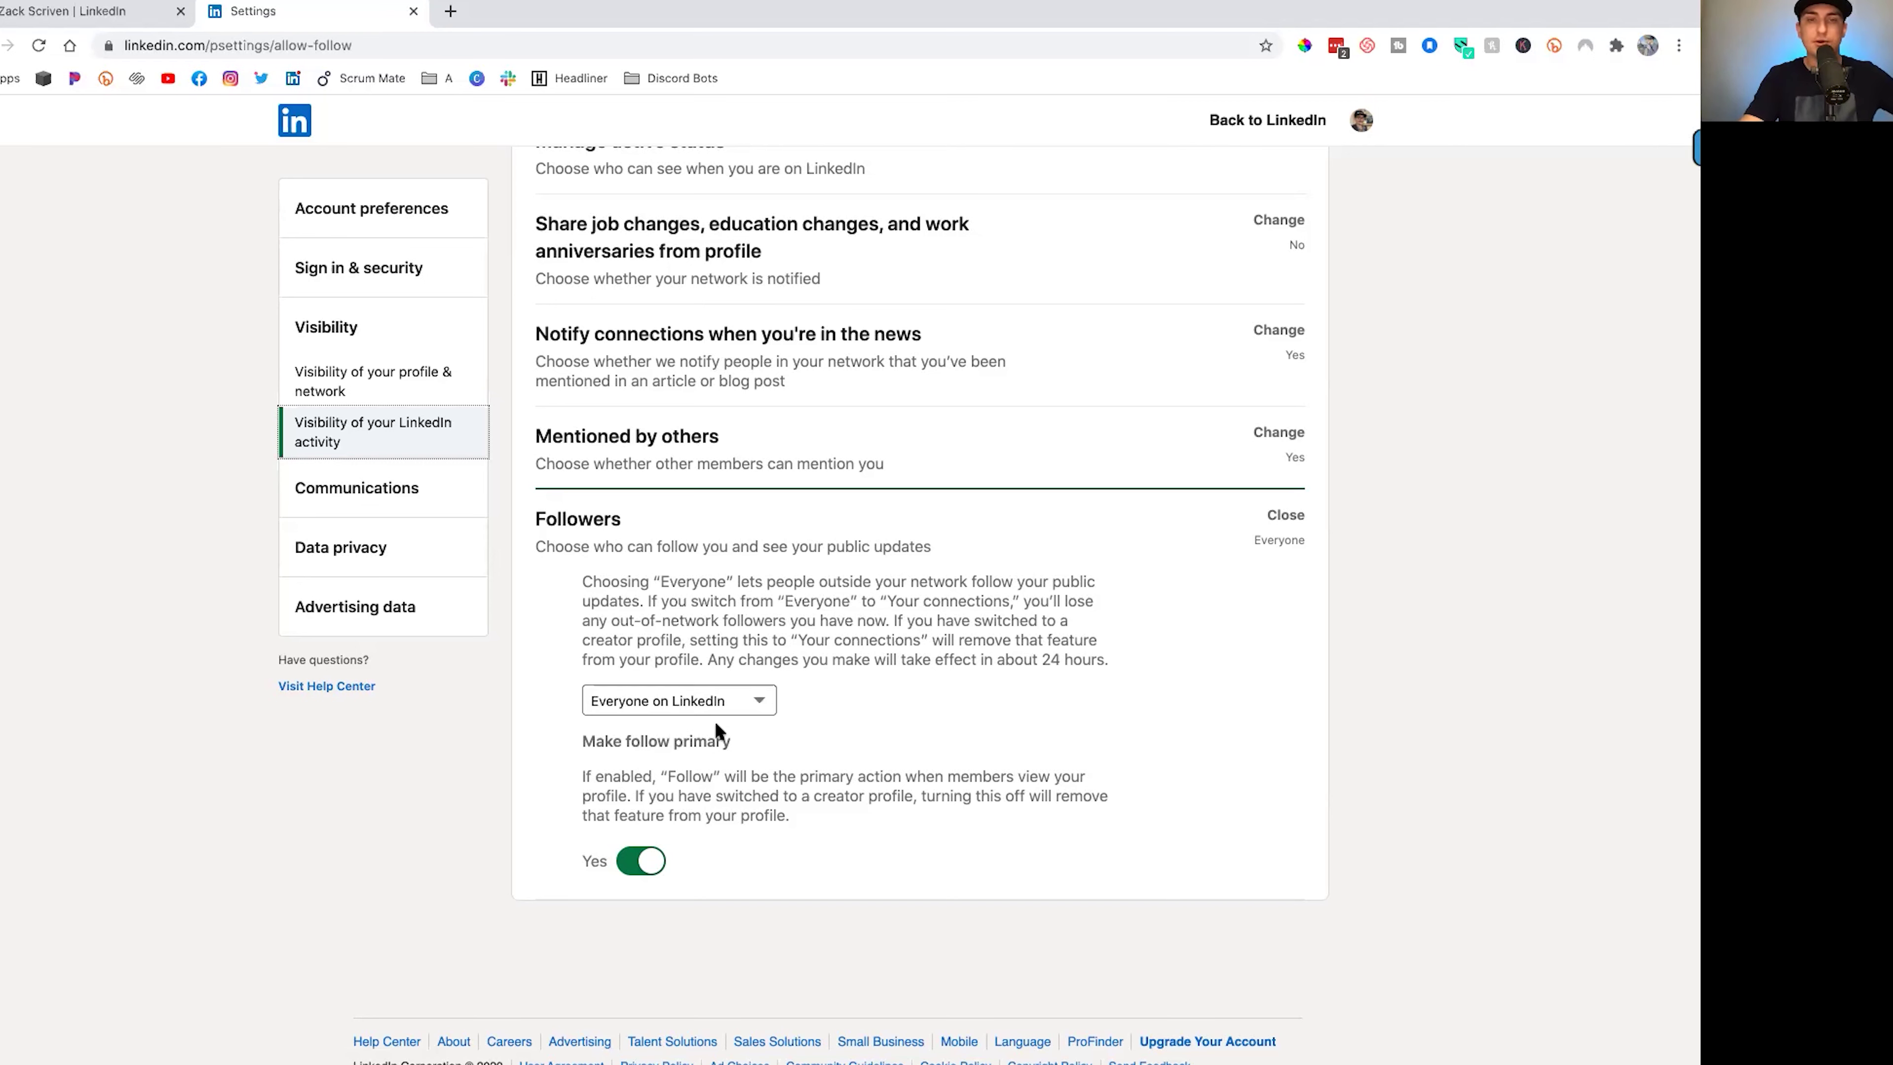
# Examine the Followers setting's audience choices and the Make follow primary option
pyautogui.click(730, 704)
pyautogui.click(803, 688)
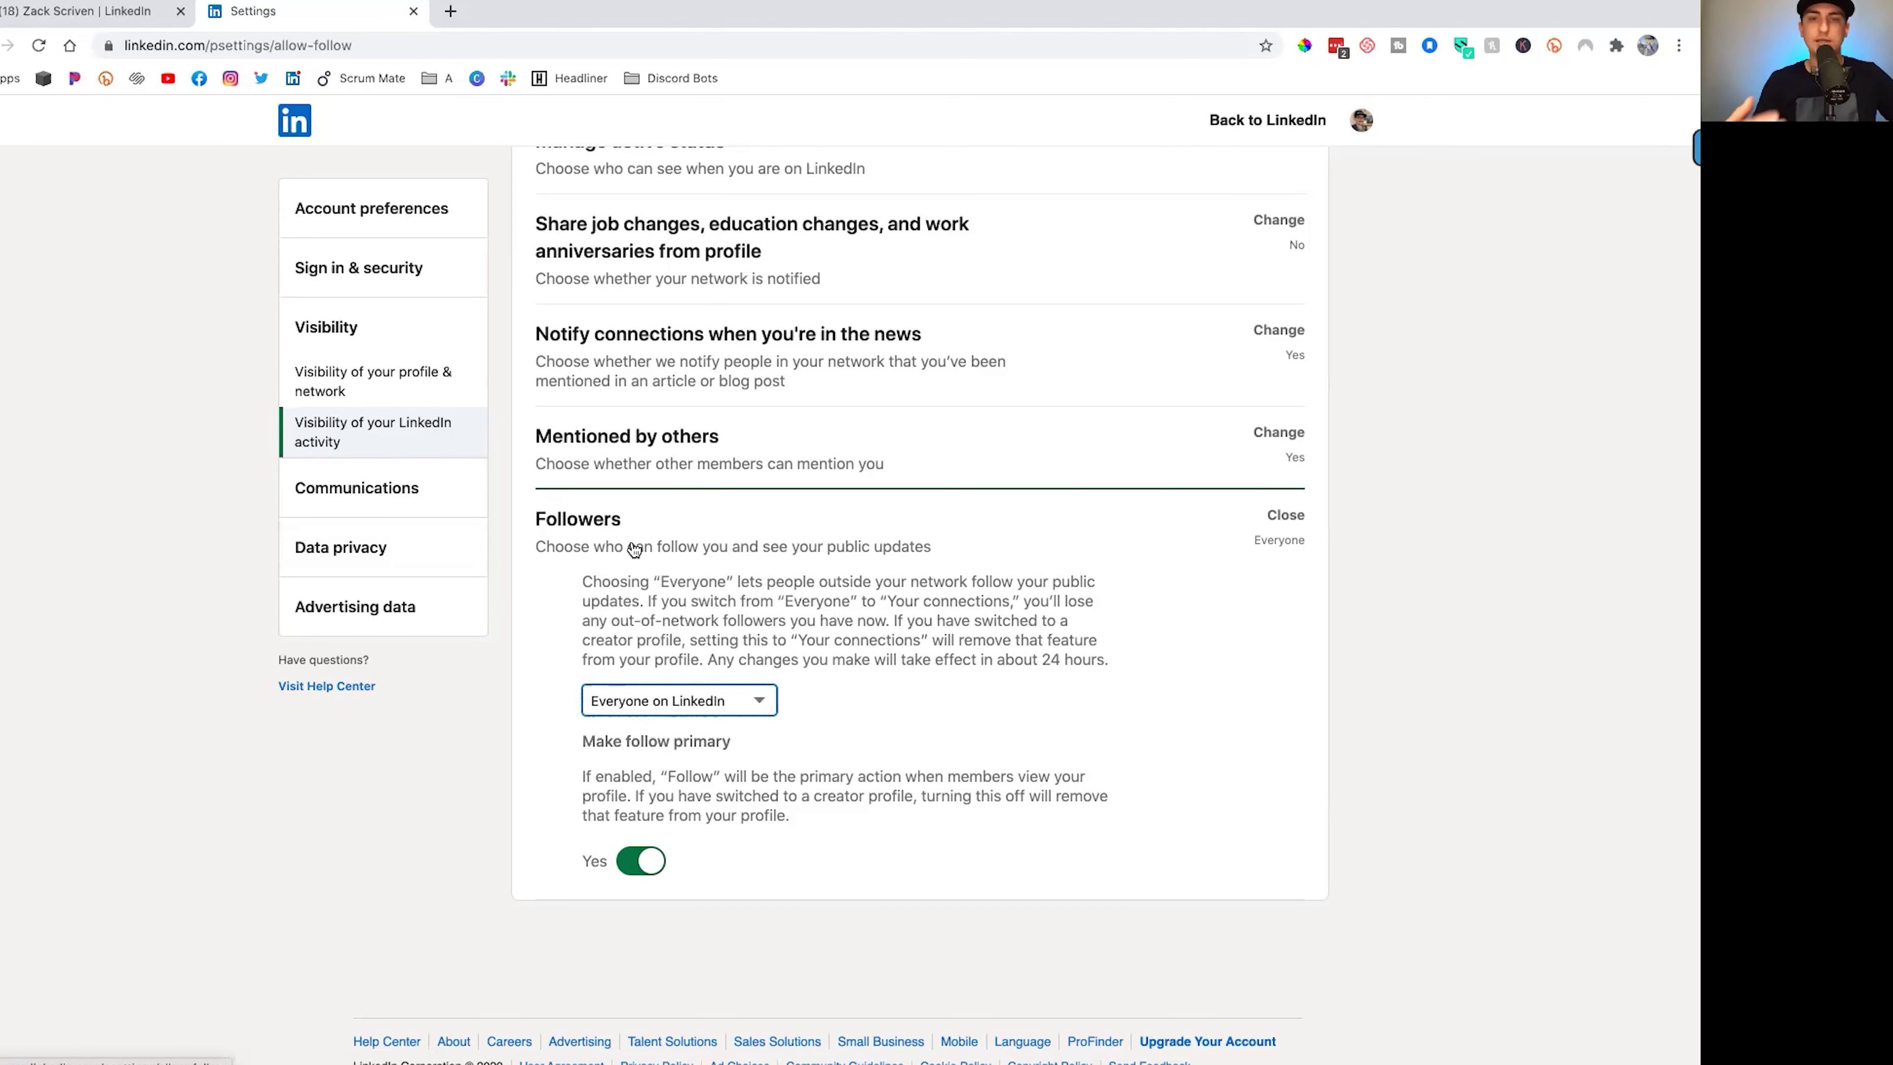
pyautogui.click(801, 701)
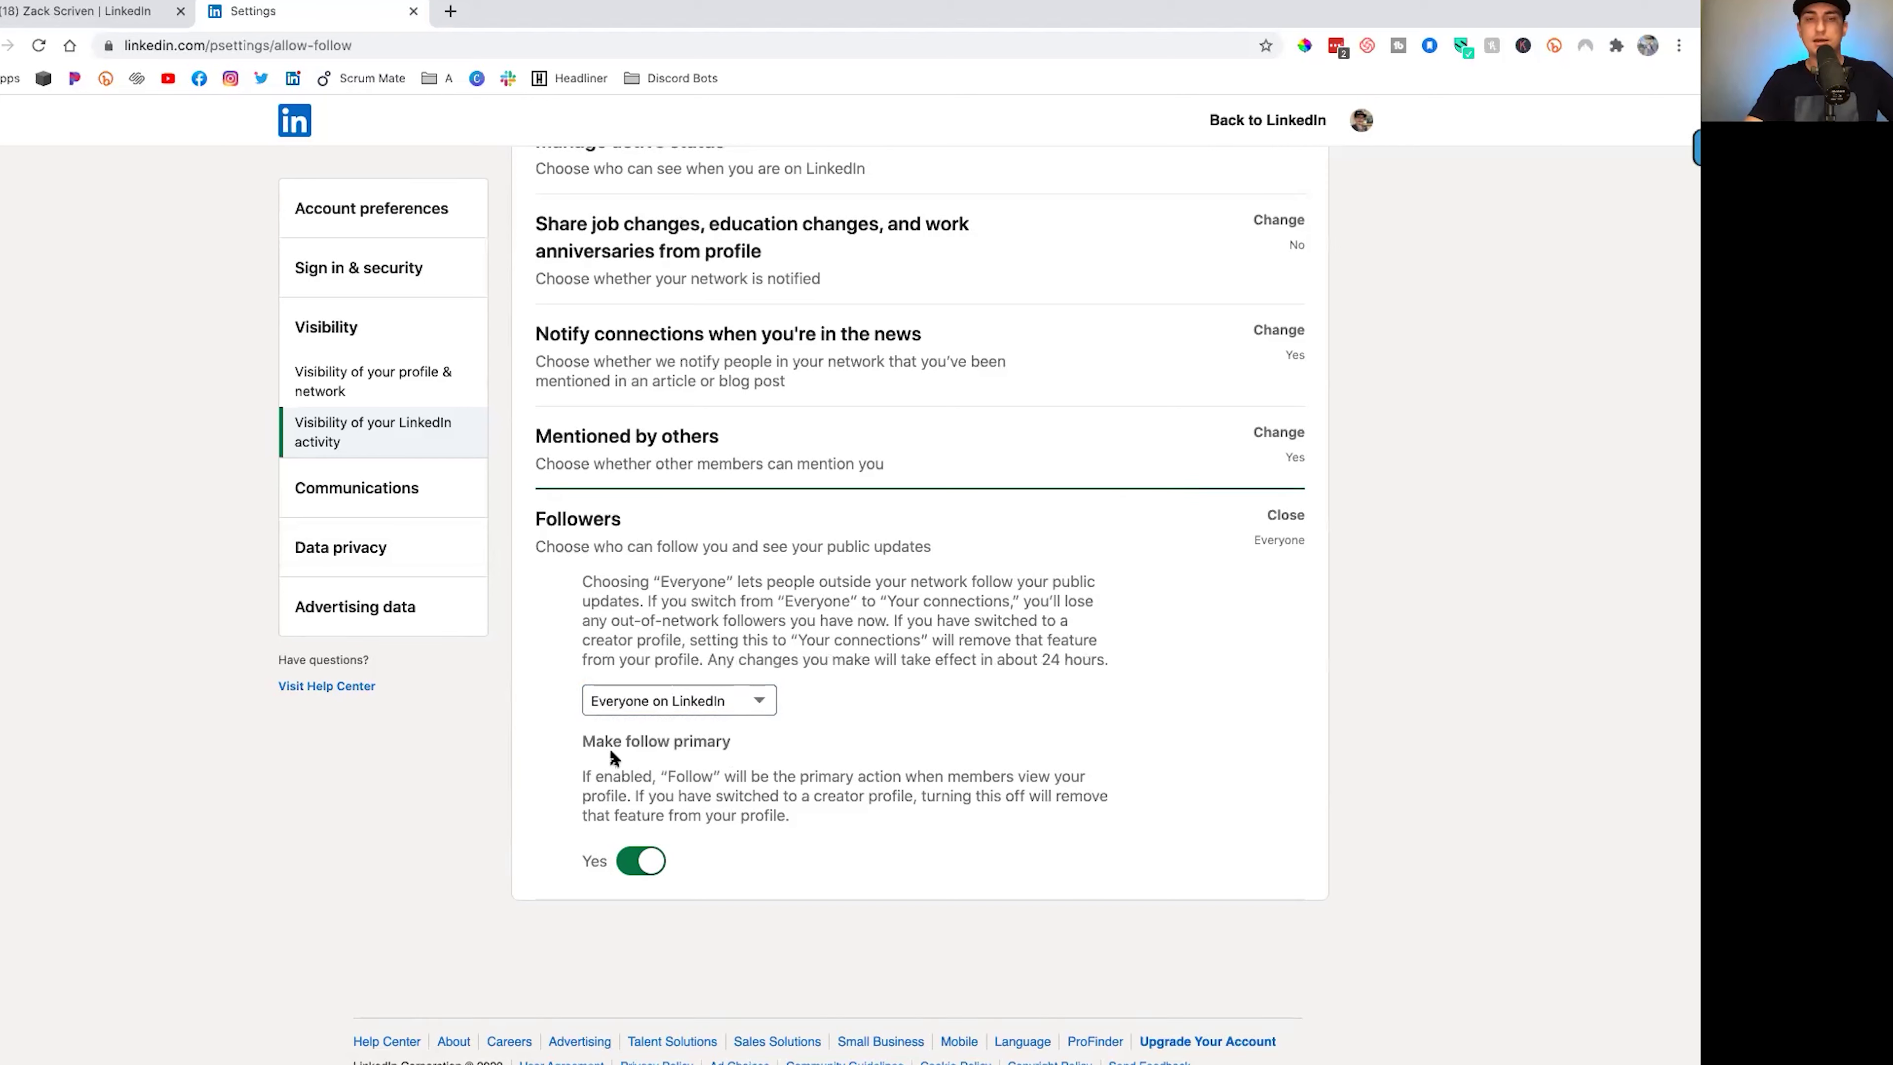
pyautogui.moveTo(596, 741); pyautogui.dragTo(721, 759)
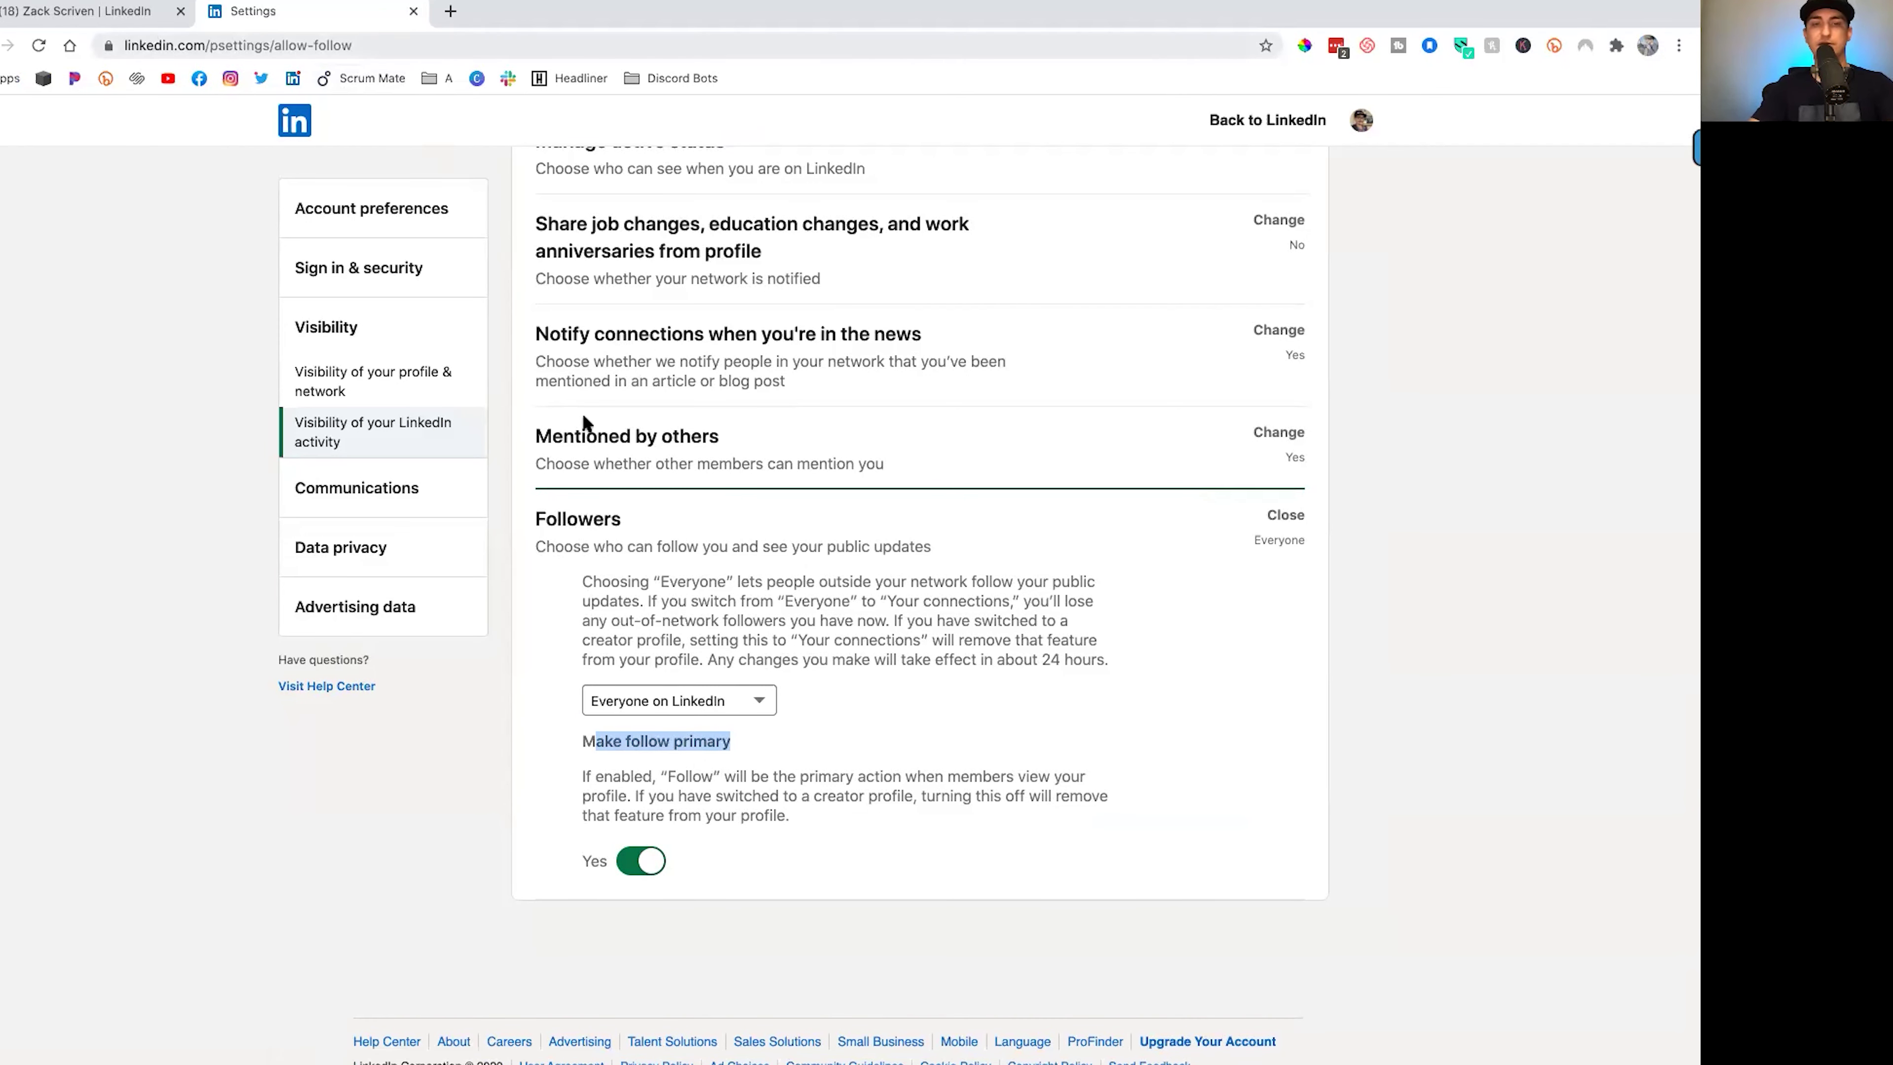
# Copy the URL of the own profile and open it in an incognito window to compare the signed-out view with the signed-in page
pyautogui.click(120, 11)
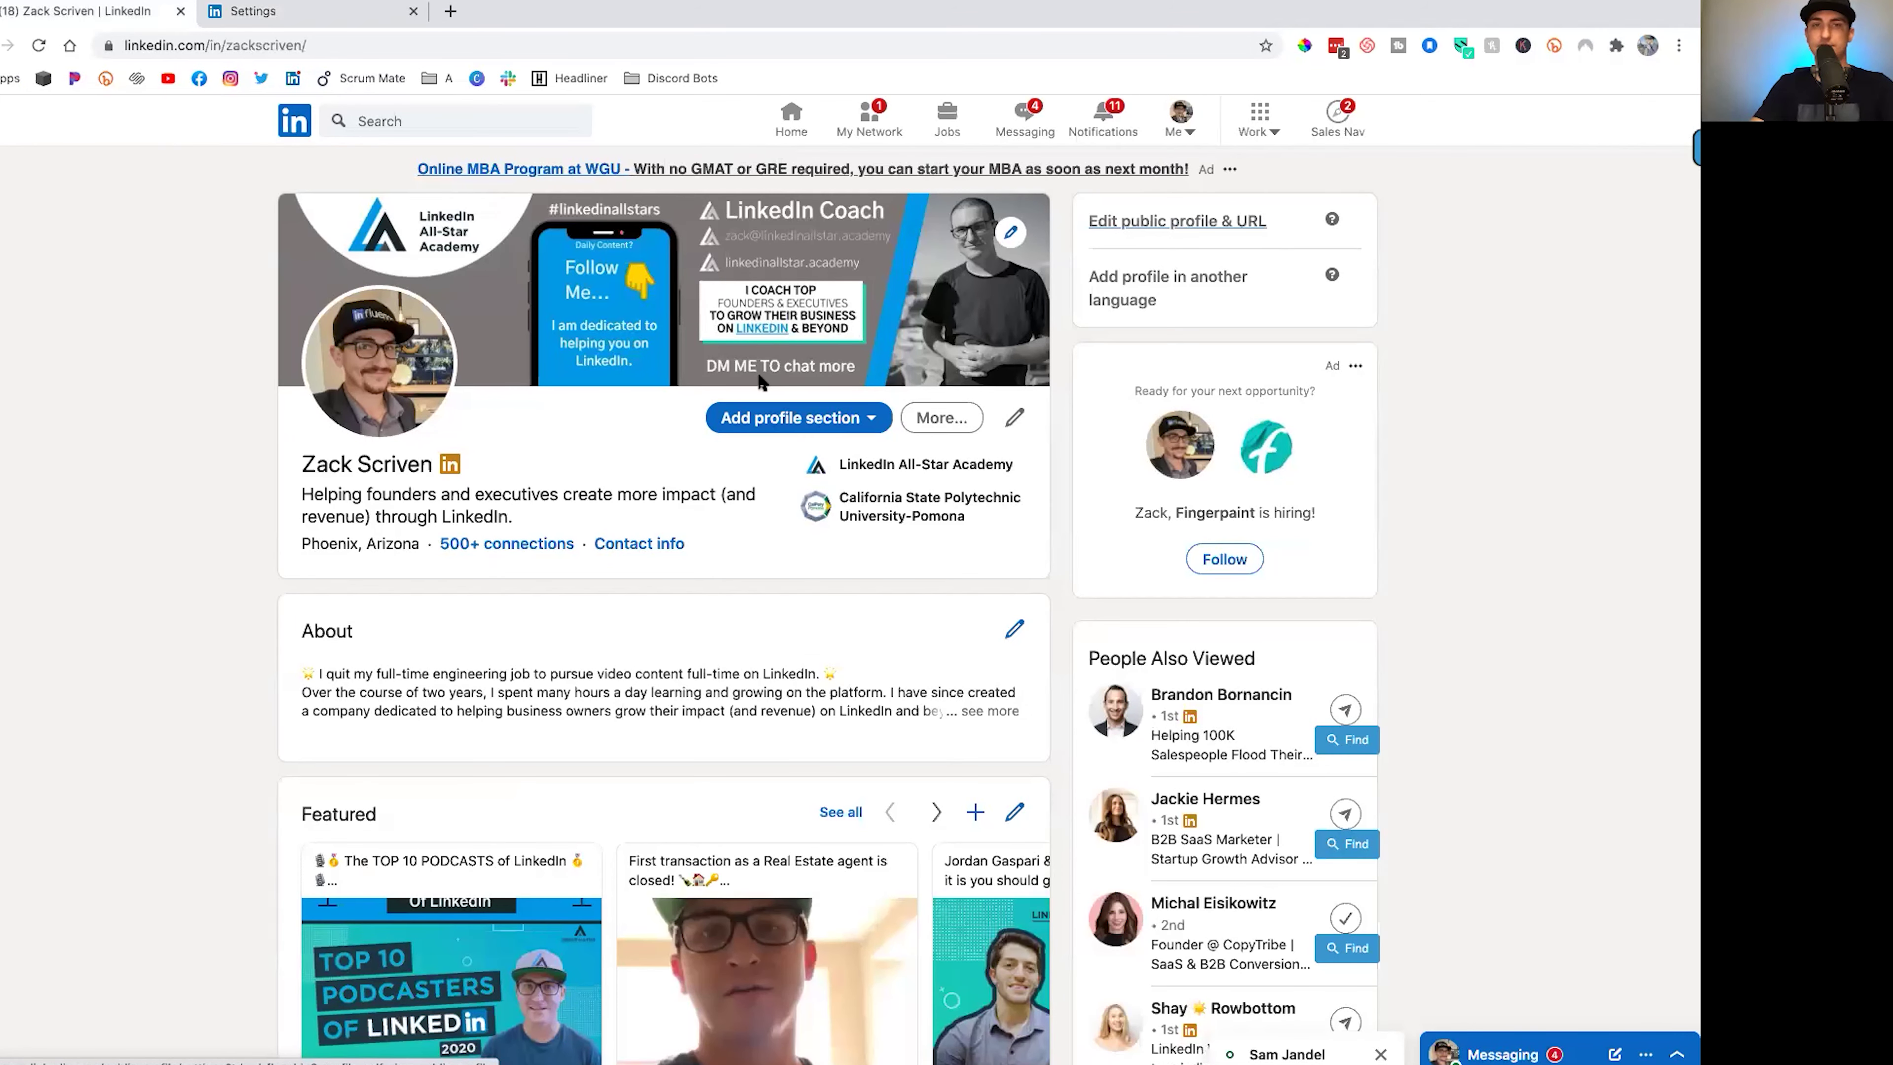
pyautogui.click(323, 45)
pyautogui.hotkey('ctrl', 'c')
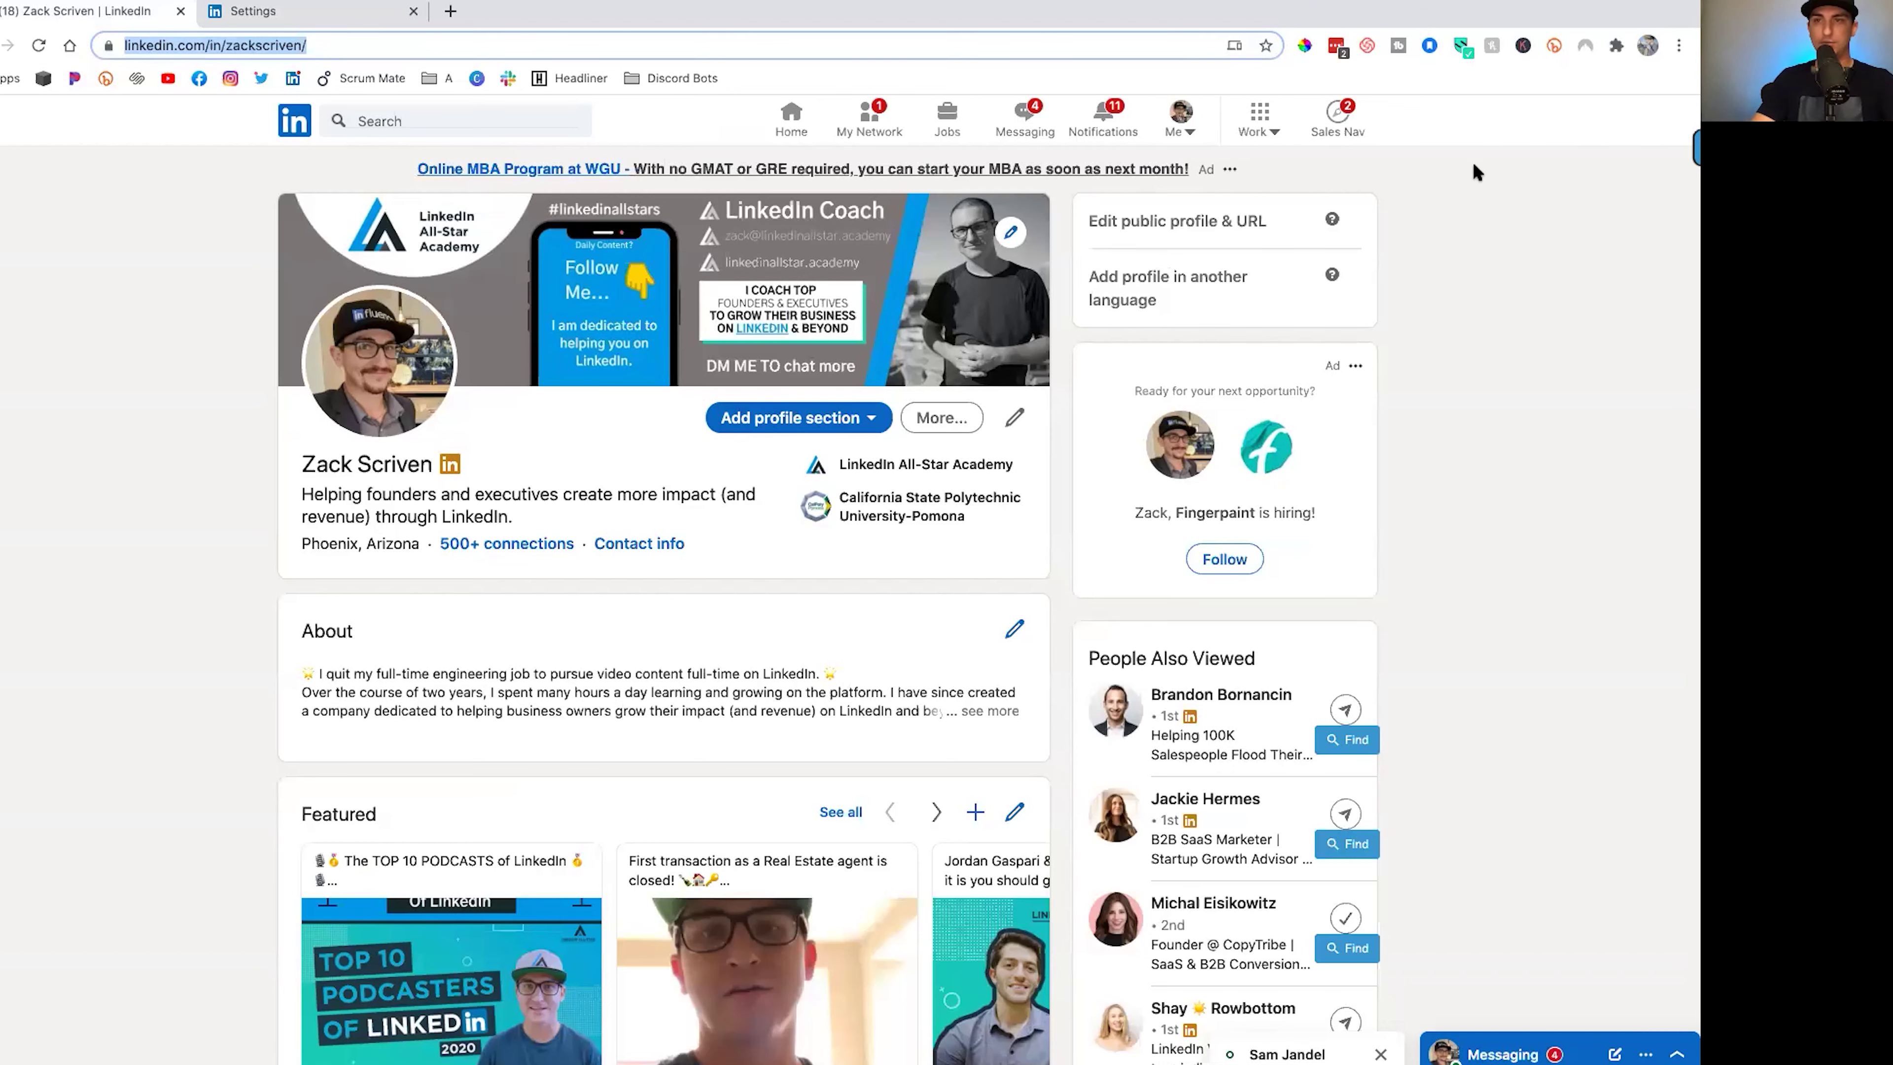
pyautogui.click(1678, 46)
pyautogui.click(1536, 133)
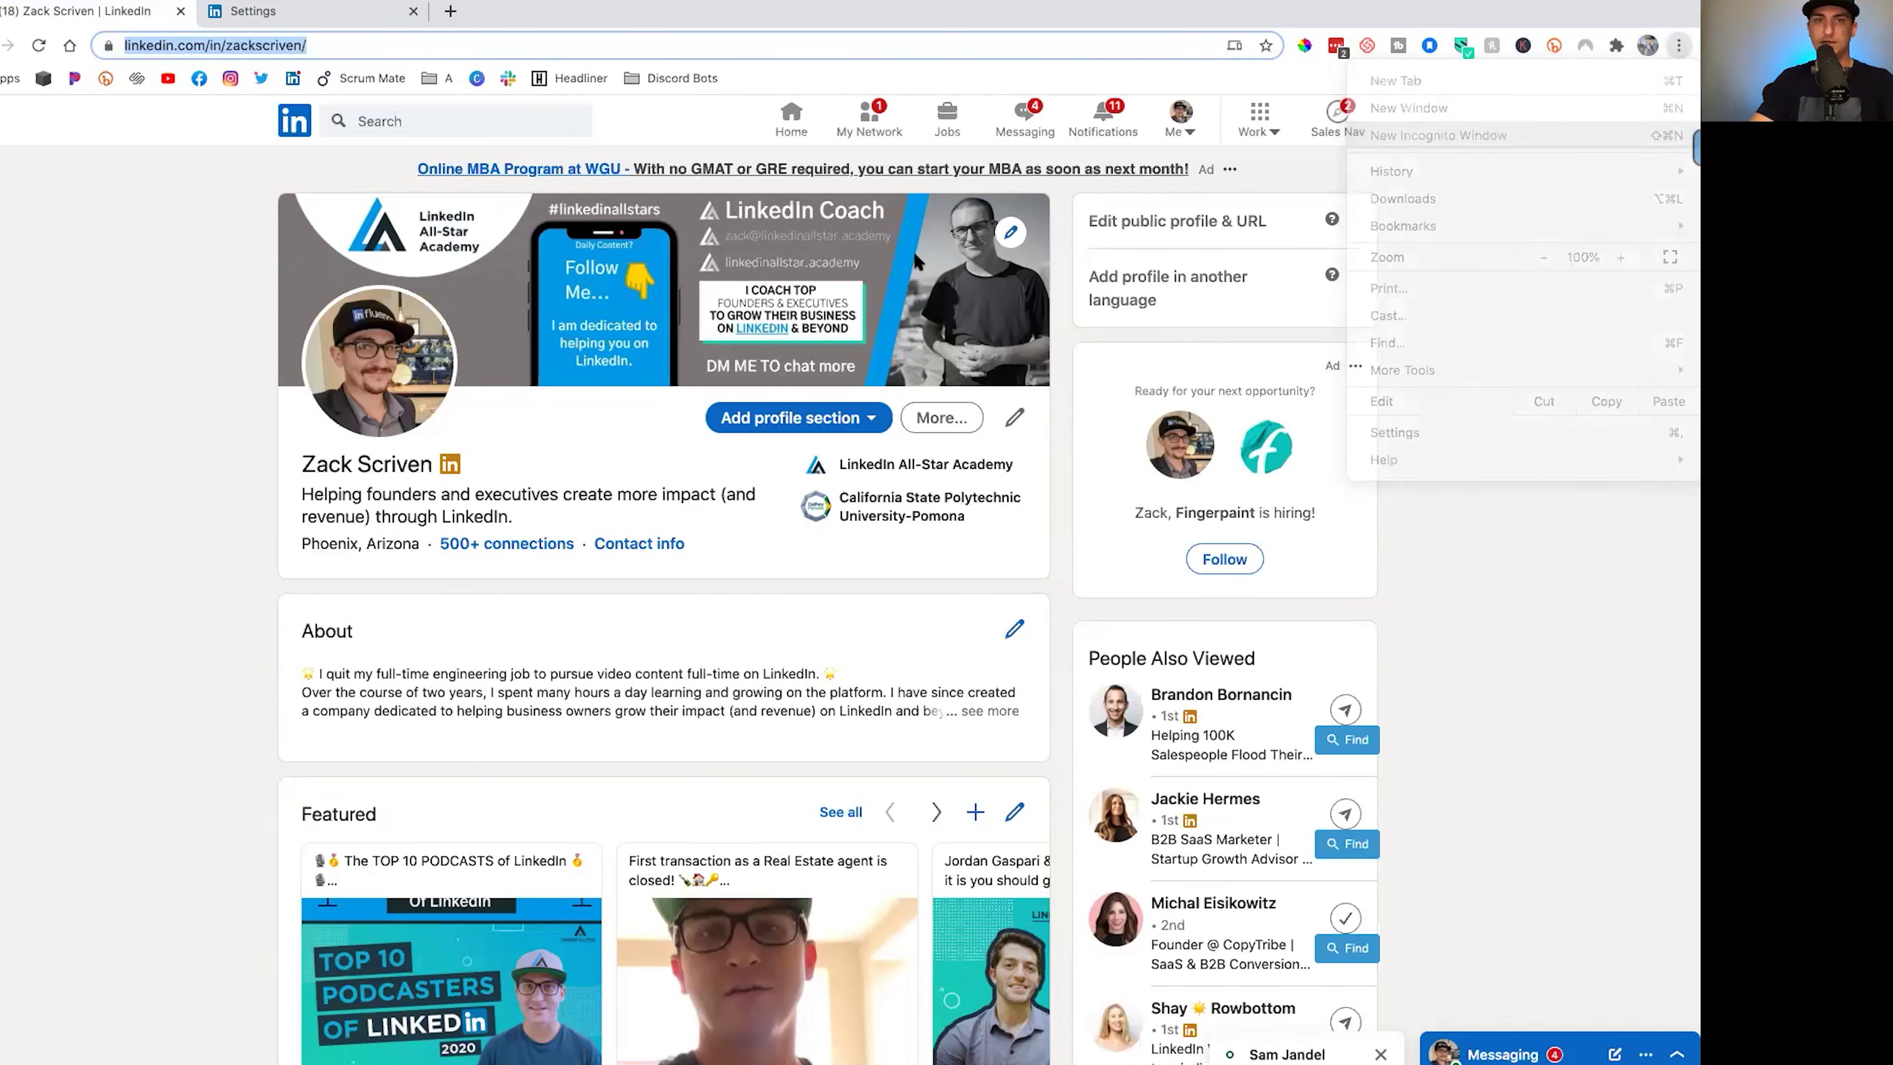
pyautogui.hotkey('ctrl', 'v')
pyautogui.press('Return')
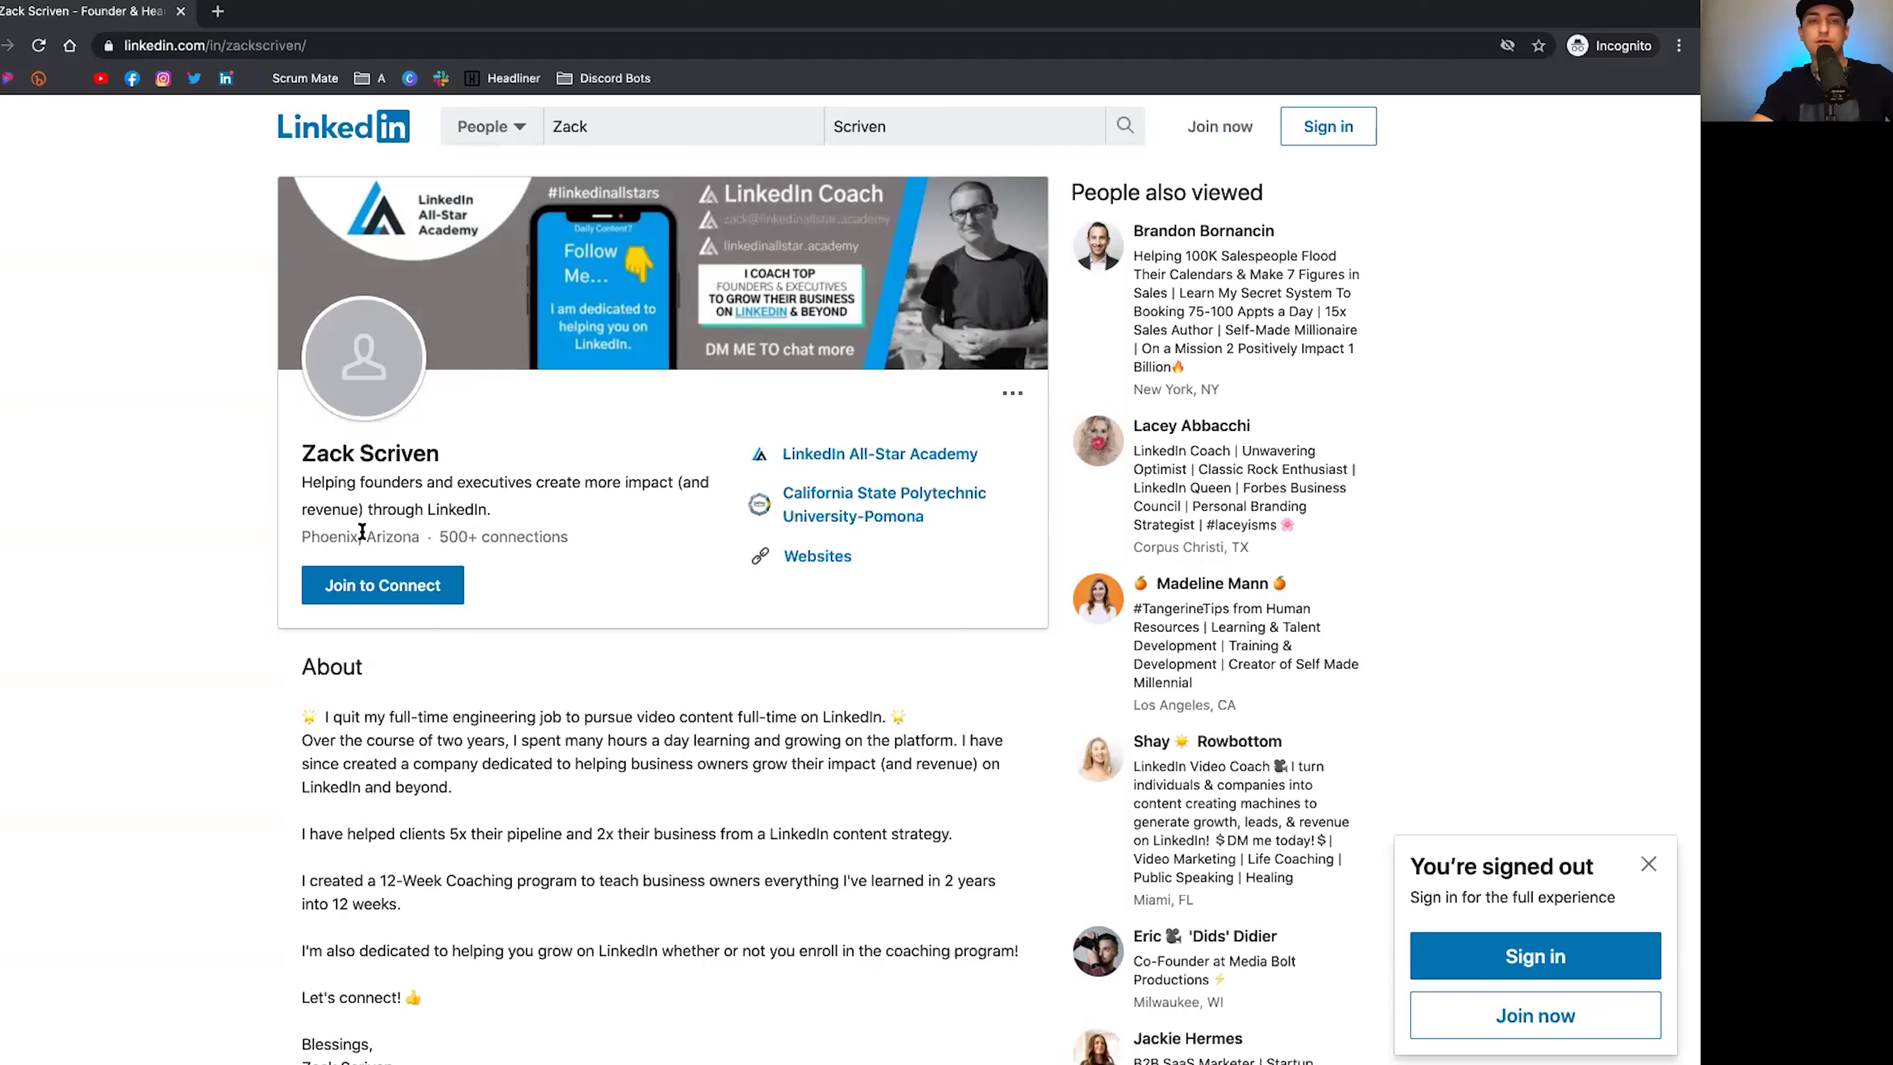
pyautogui.hotkey('ctrl', 'Left')
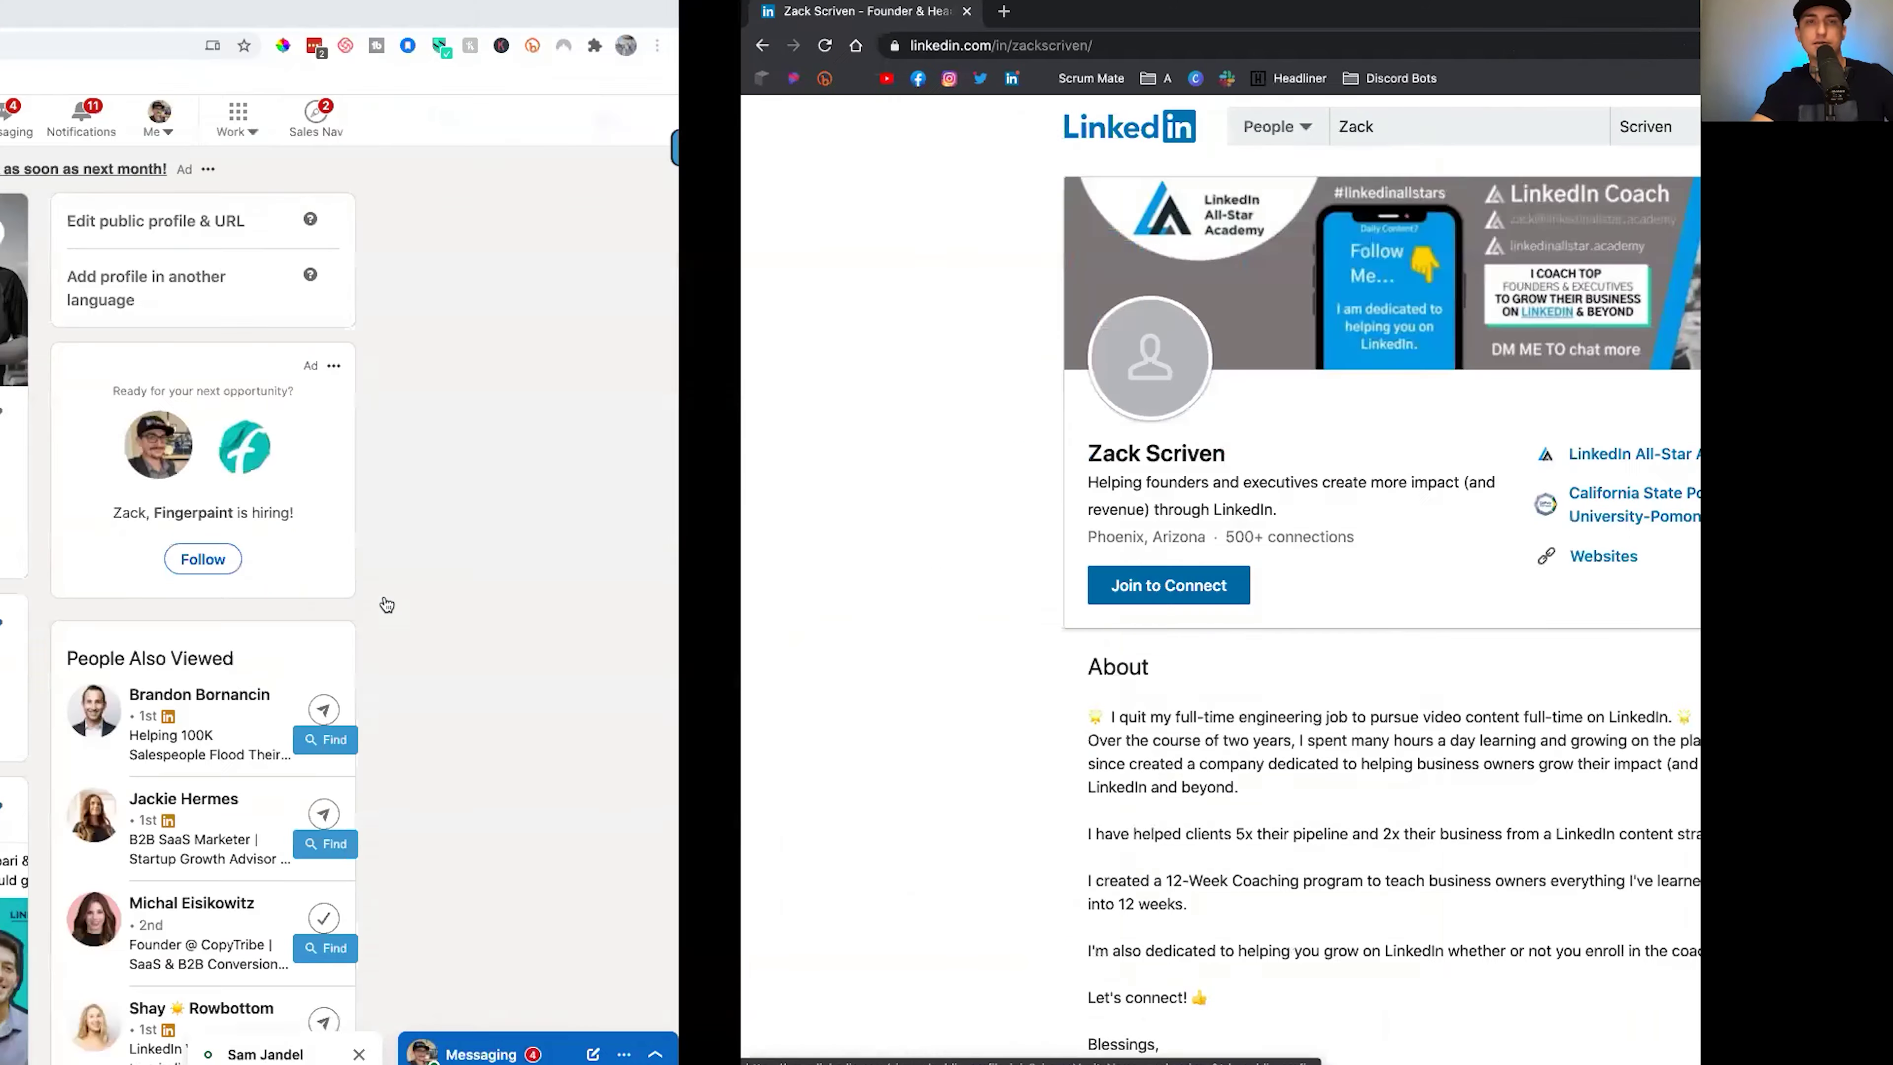
pyautogui.hotkey('ctrl', 'Right')
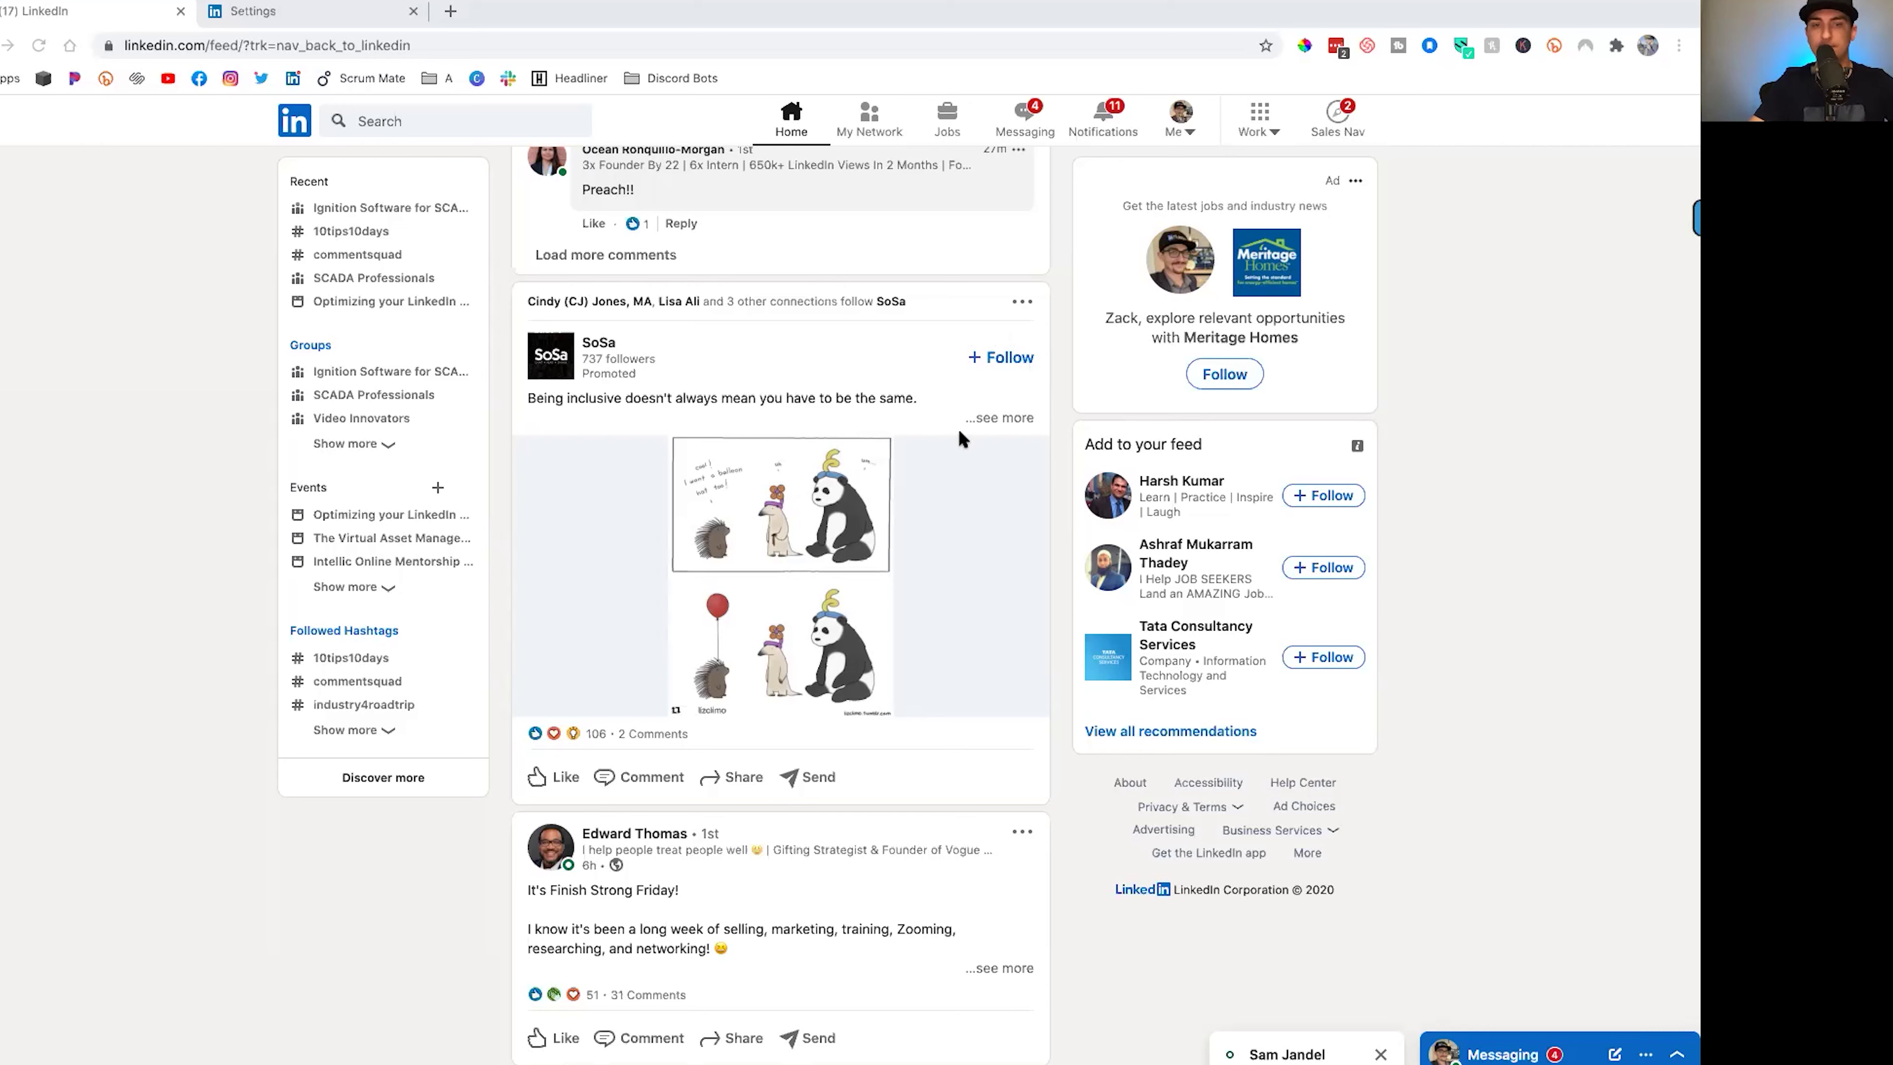
# Browse the home feed's posts and examine the promoted SoSa post and its Follow option
pyautogui.scroll(-10, 847, 484)
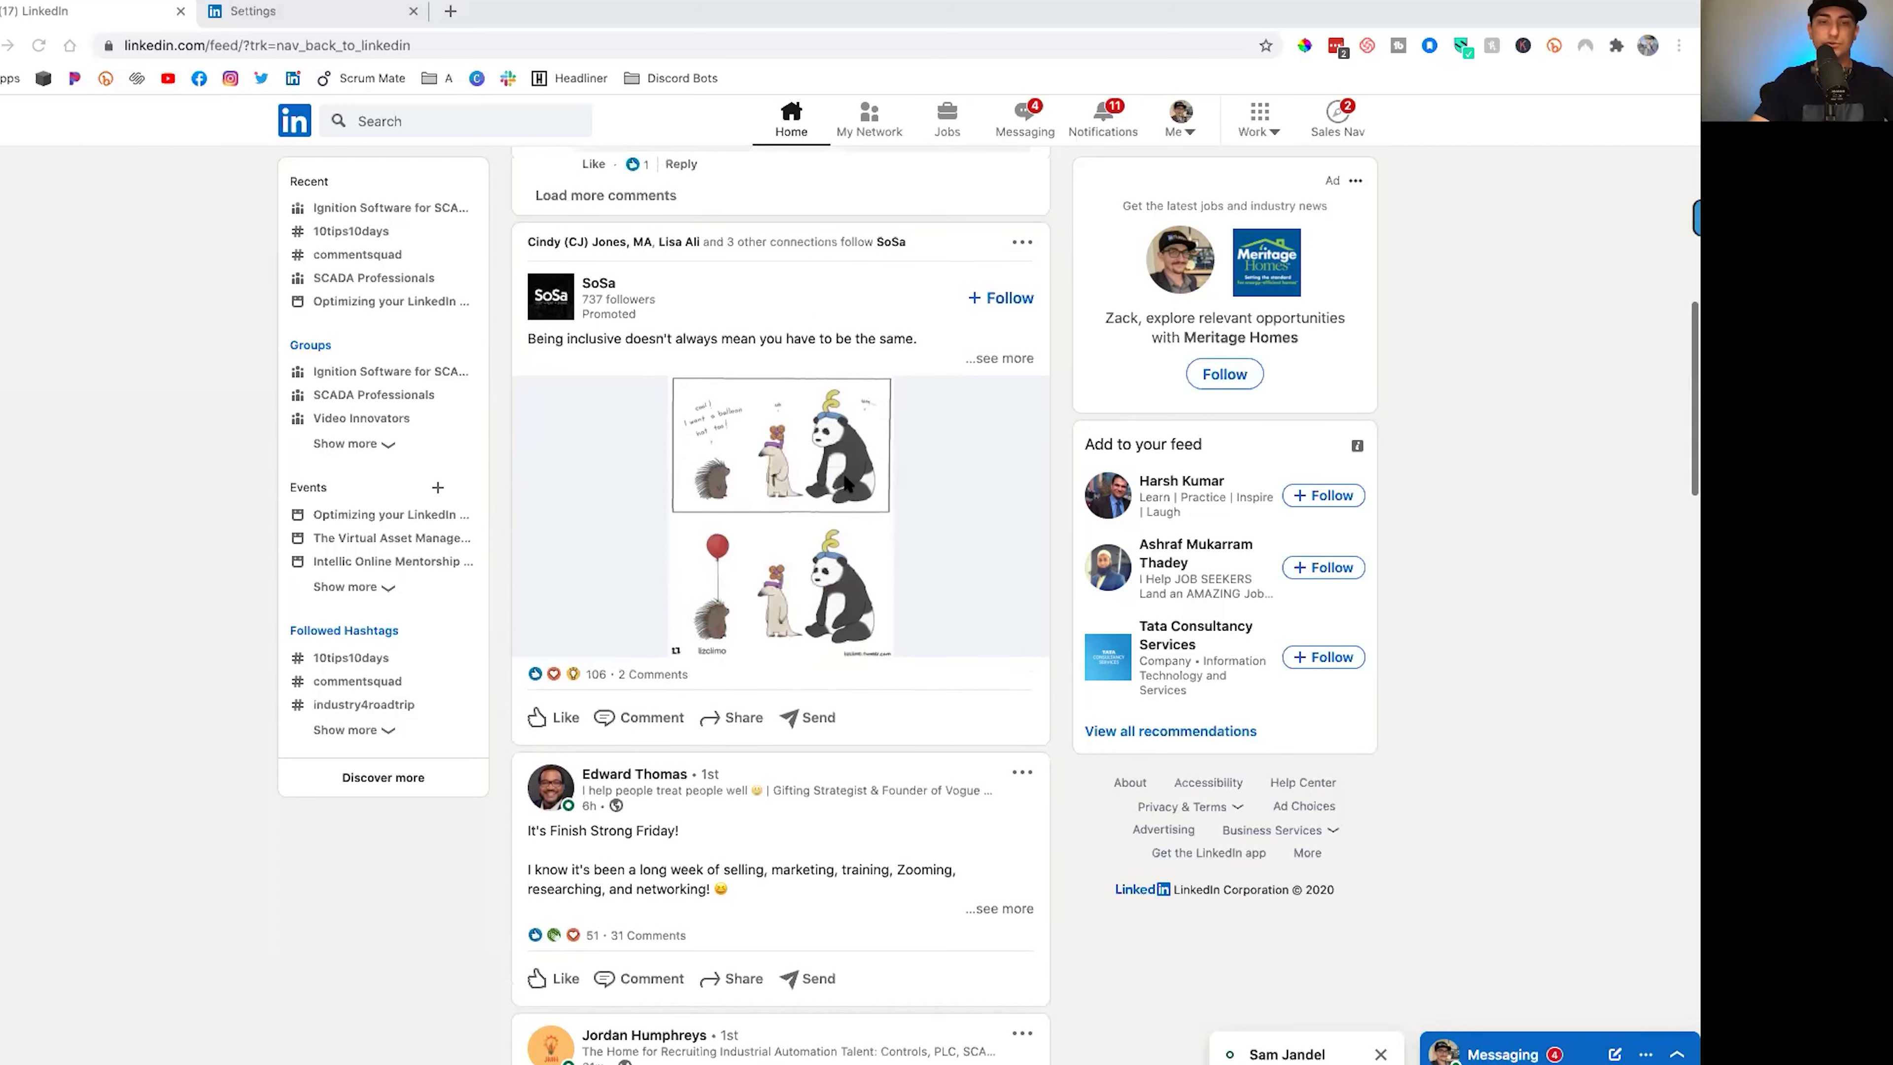
pyautogui.scroll(-20, 835, 445)
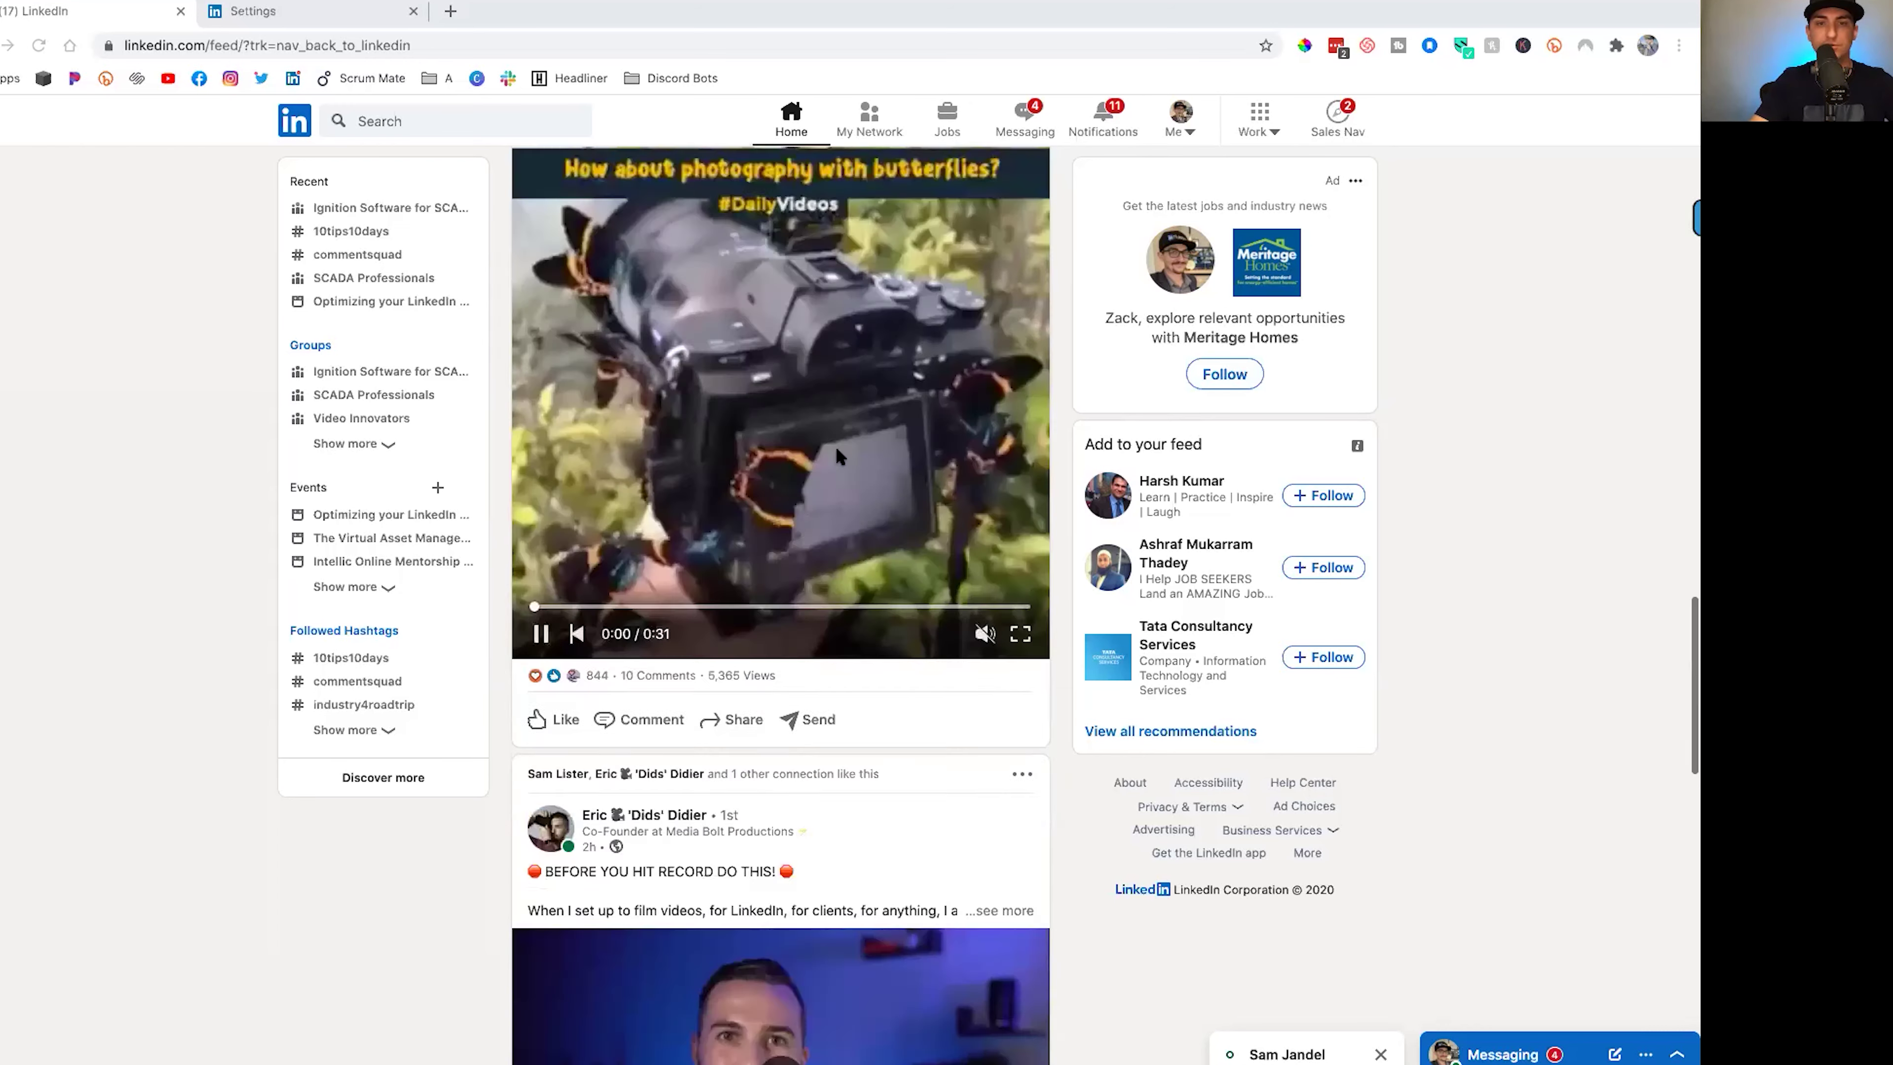
pyautogui.scroll(-20, 835, 445)
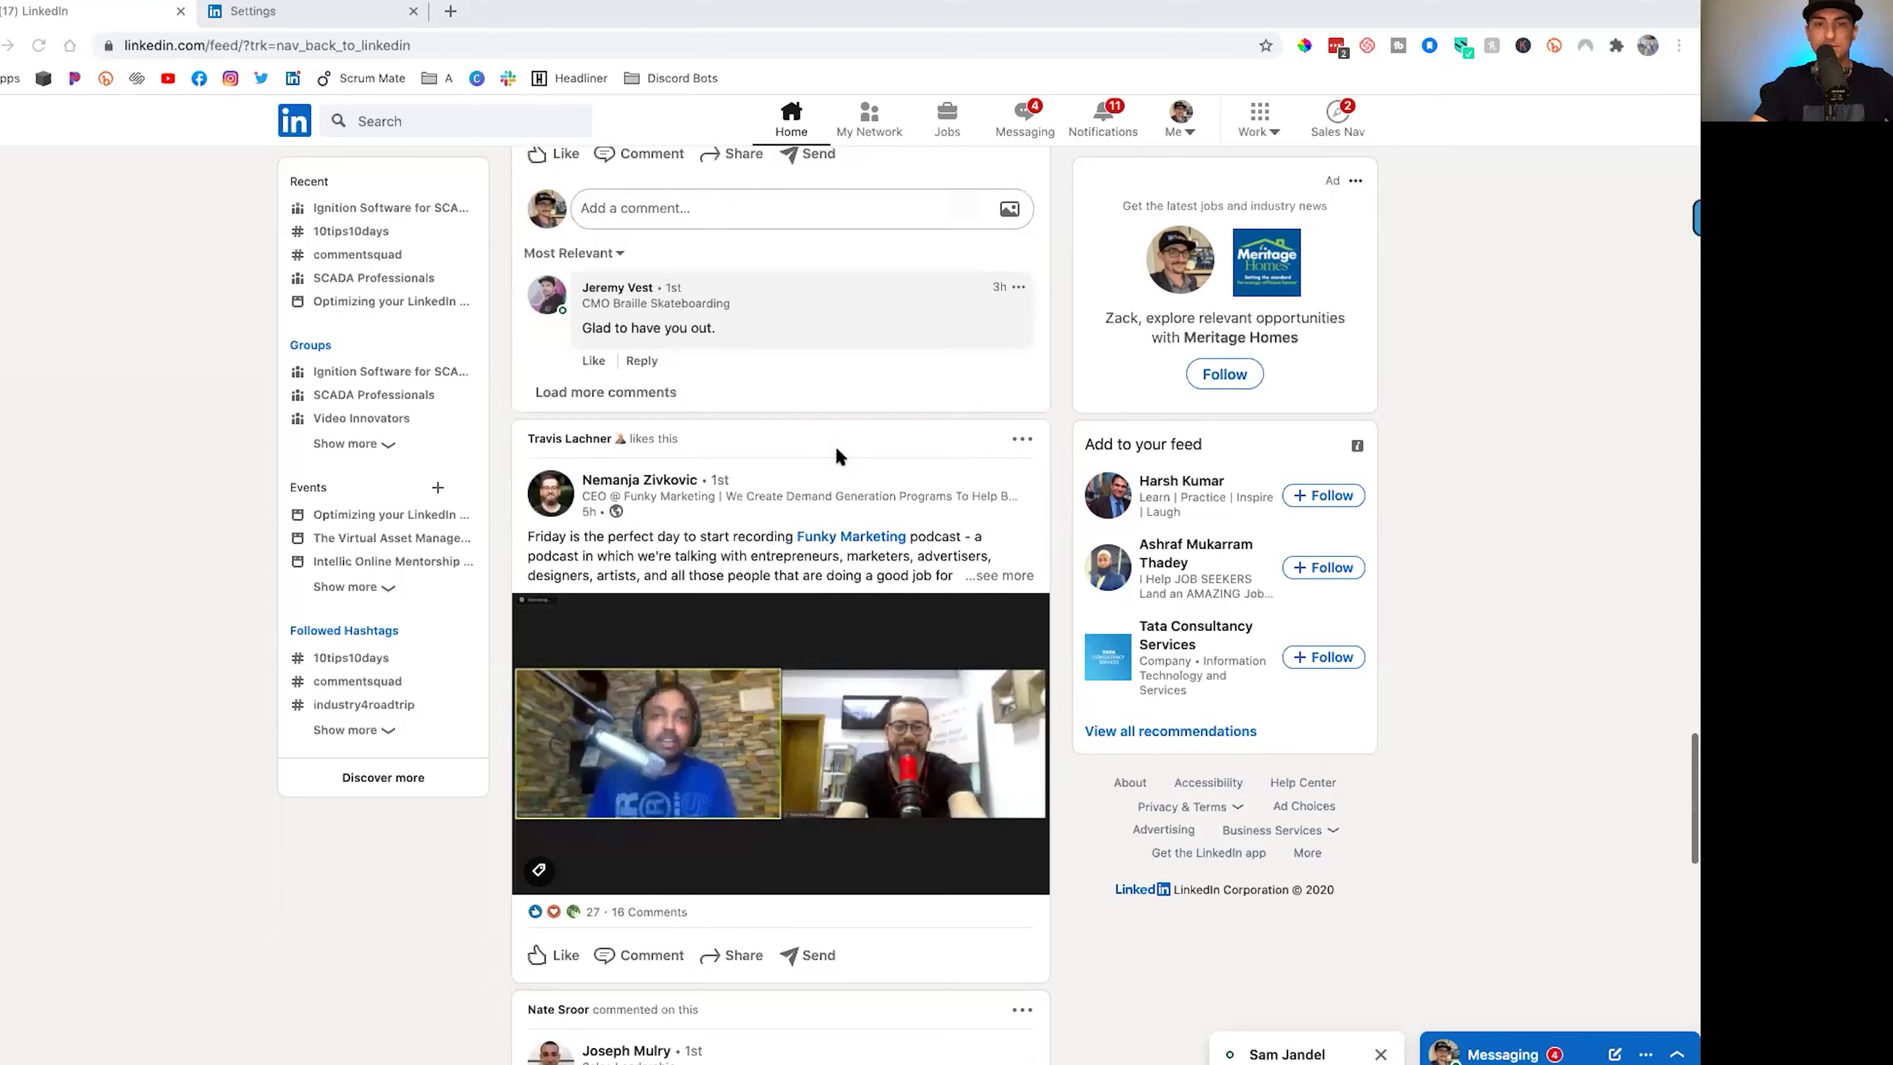
pyautogui.scroll(-5, 835, 447)
pyautogui.scroll(20, 836, 447)
pyautogui.scroll(20, 836, 446)
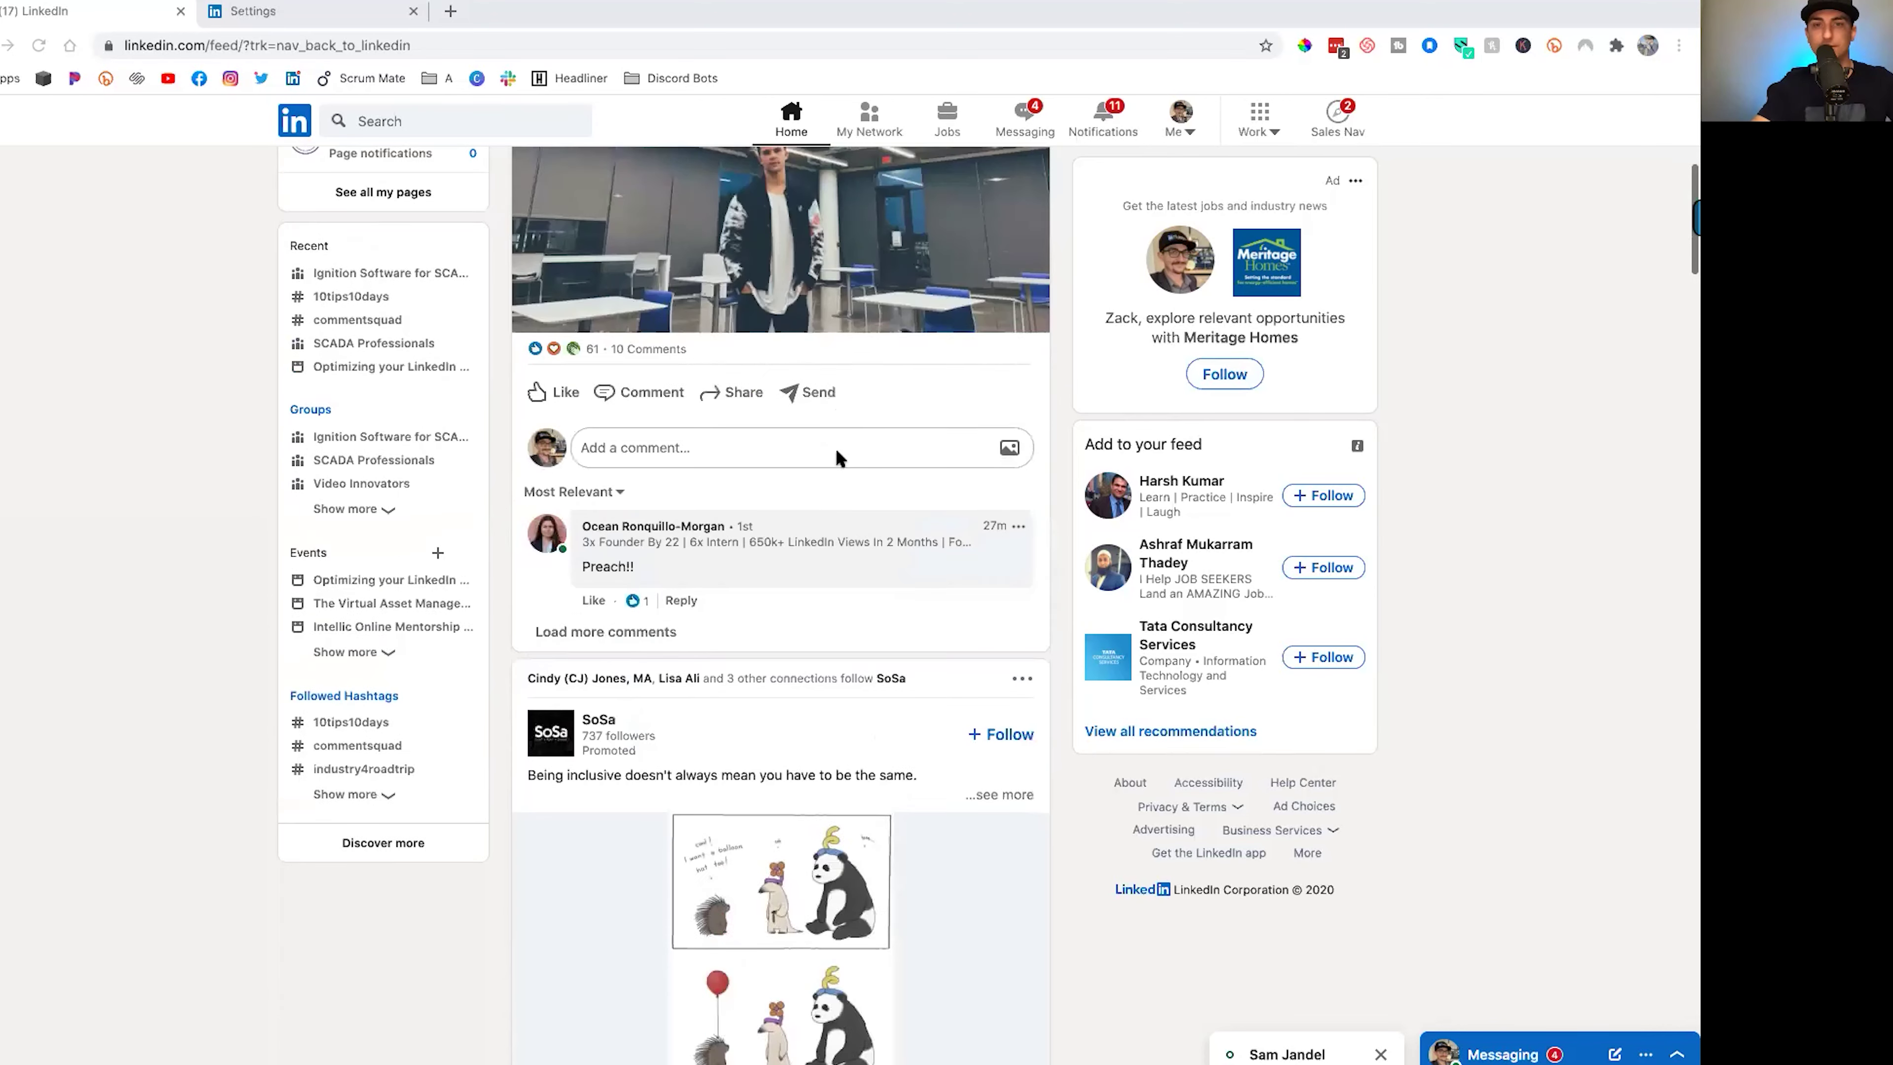
pyautogui.scroll(-4, 971, 670)
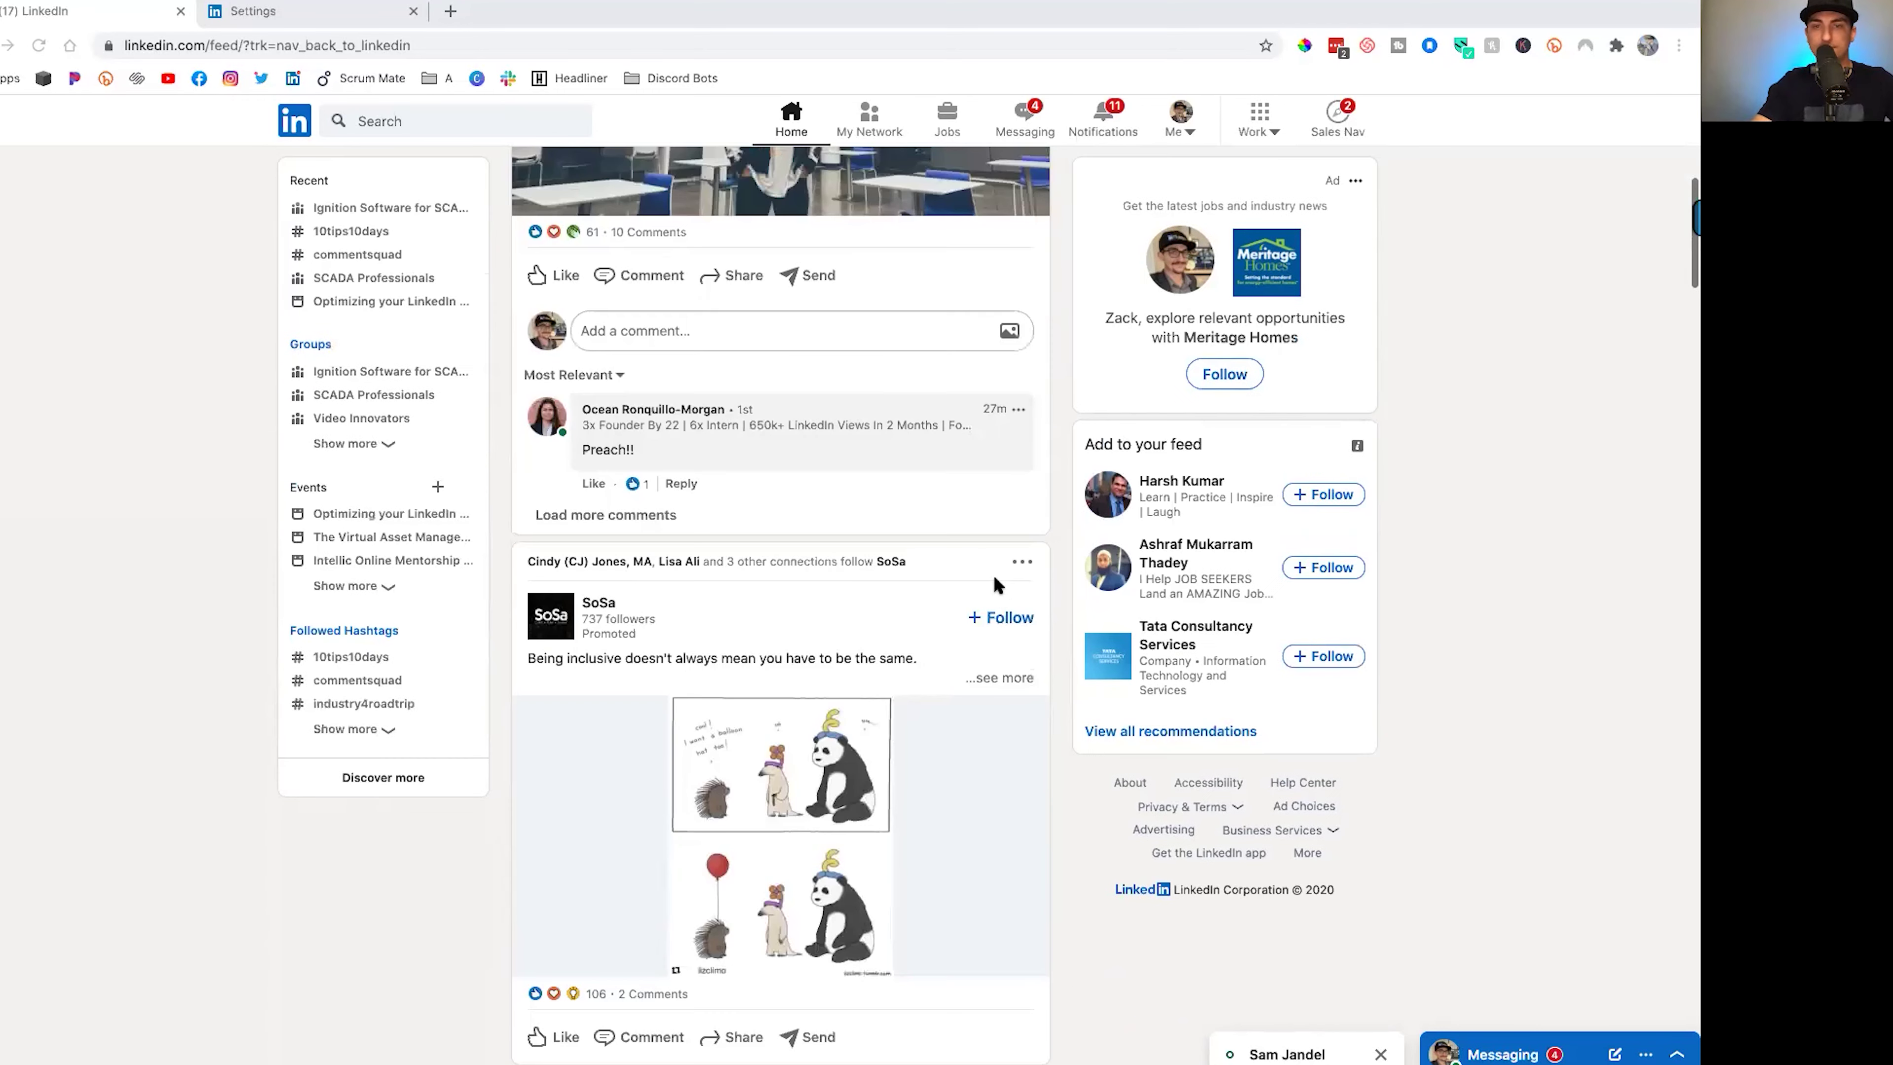
pyautogui.scroll(-1, 1004, 601)
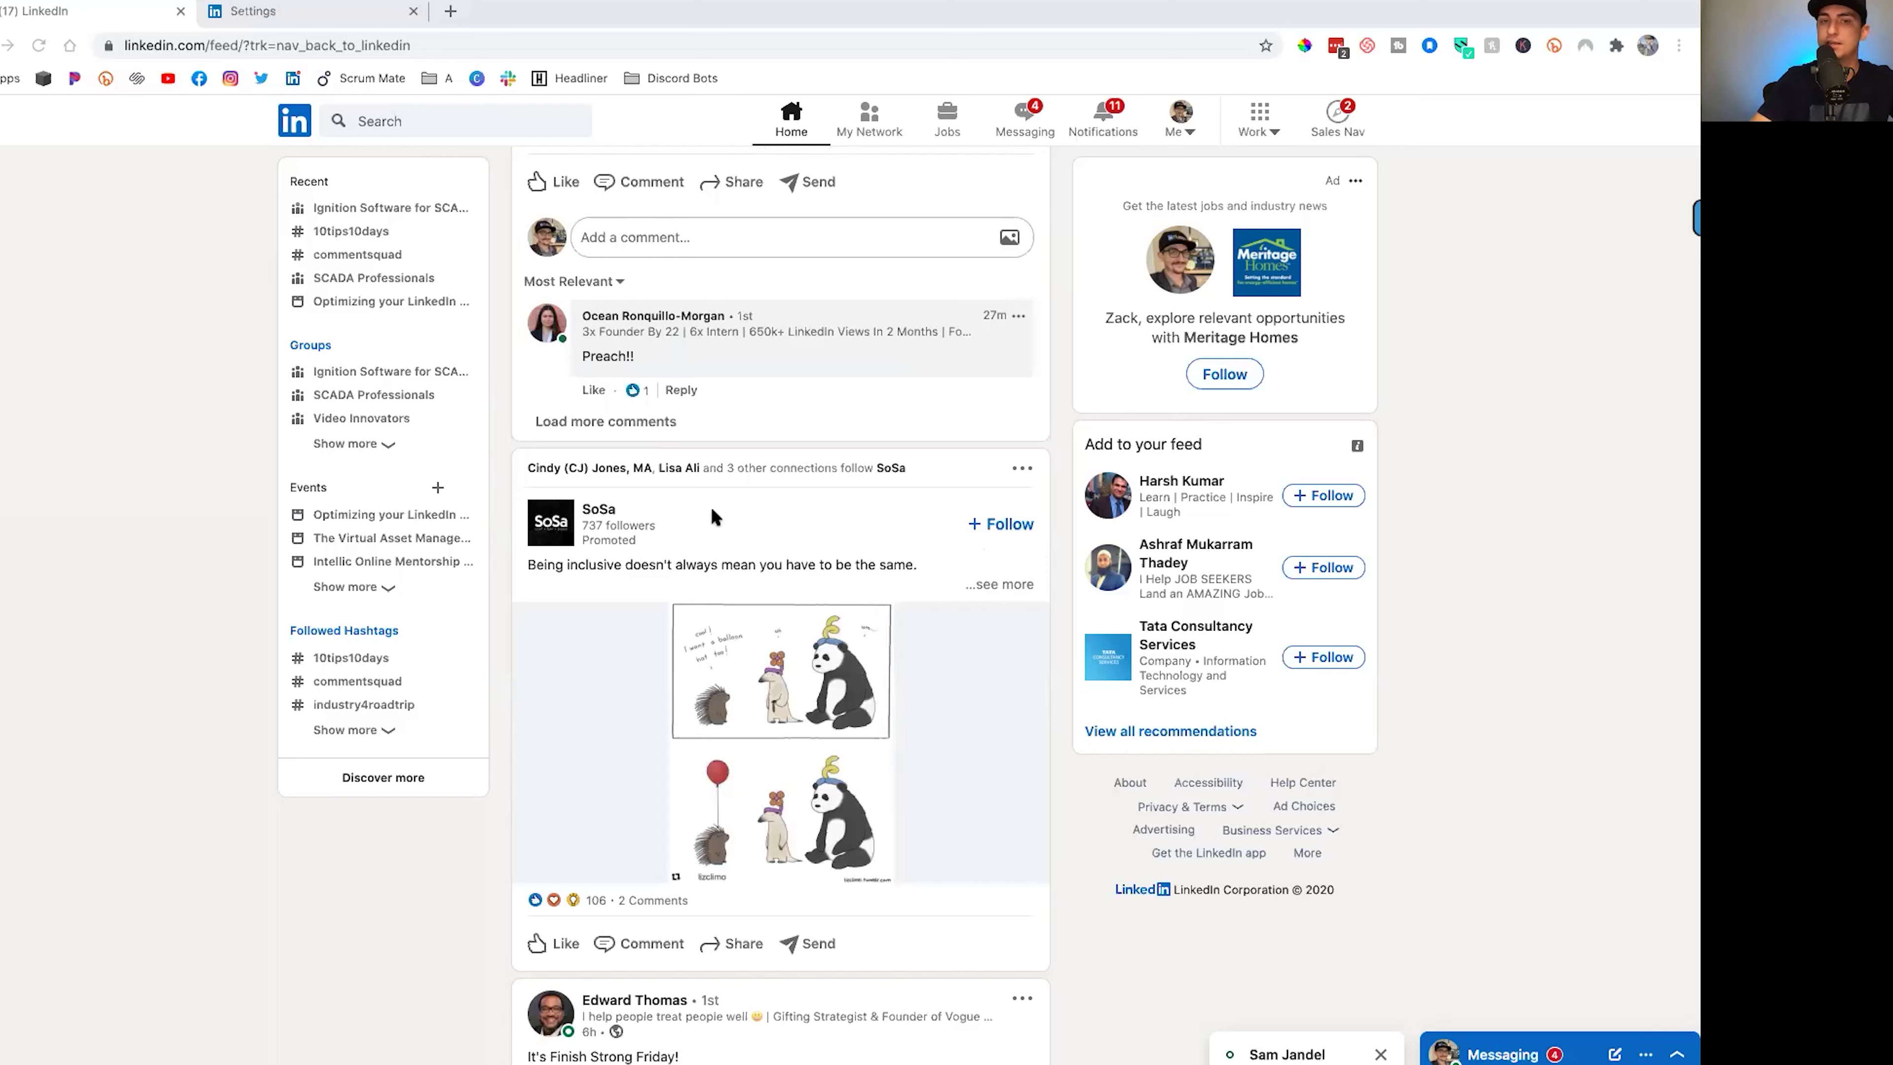
pyautogui.click(772, 560)
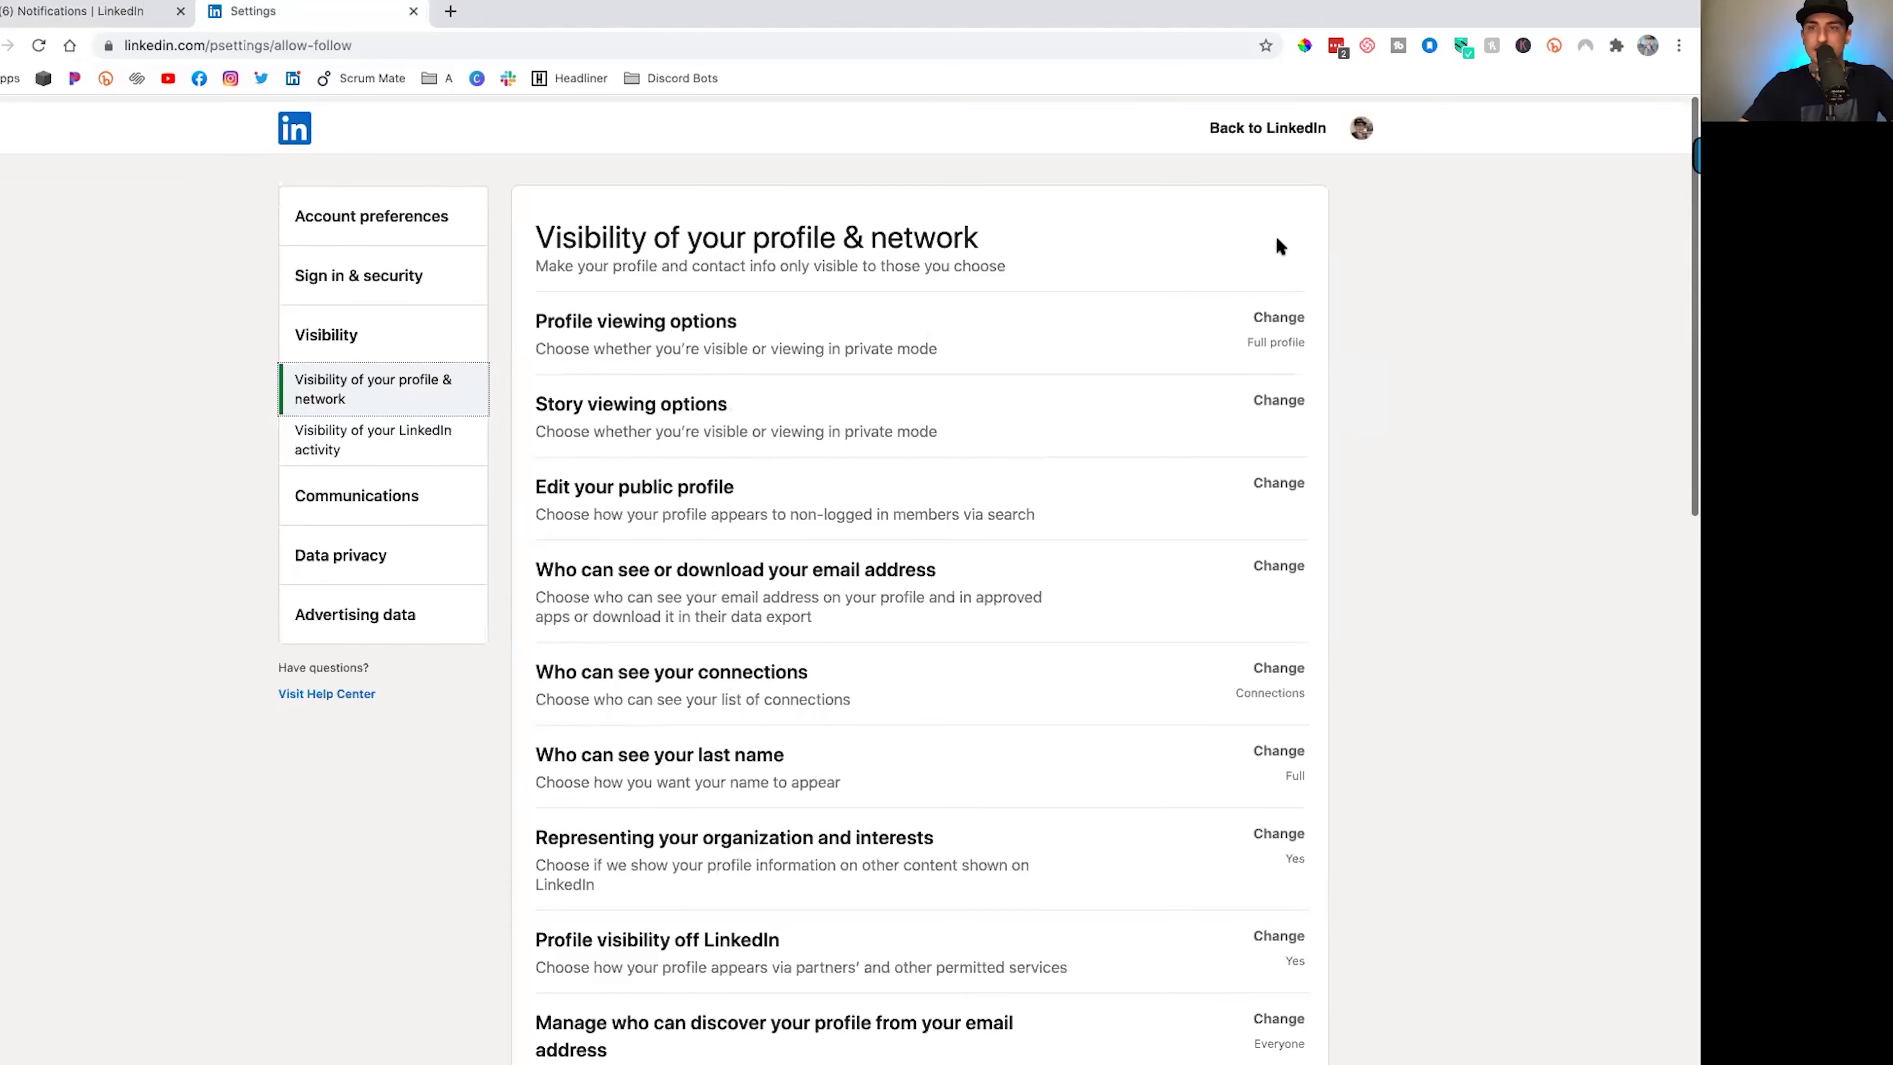
# Leave the settings, view the own profile and open its public profile and URL editing page
pyautogui.click(1298, 124)
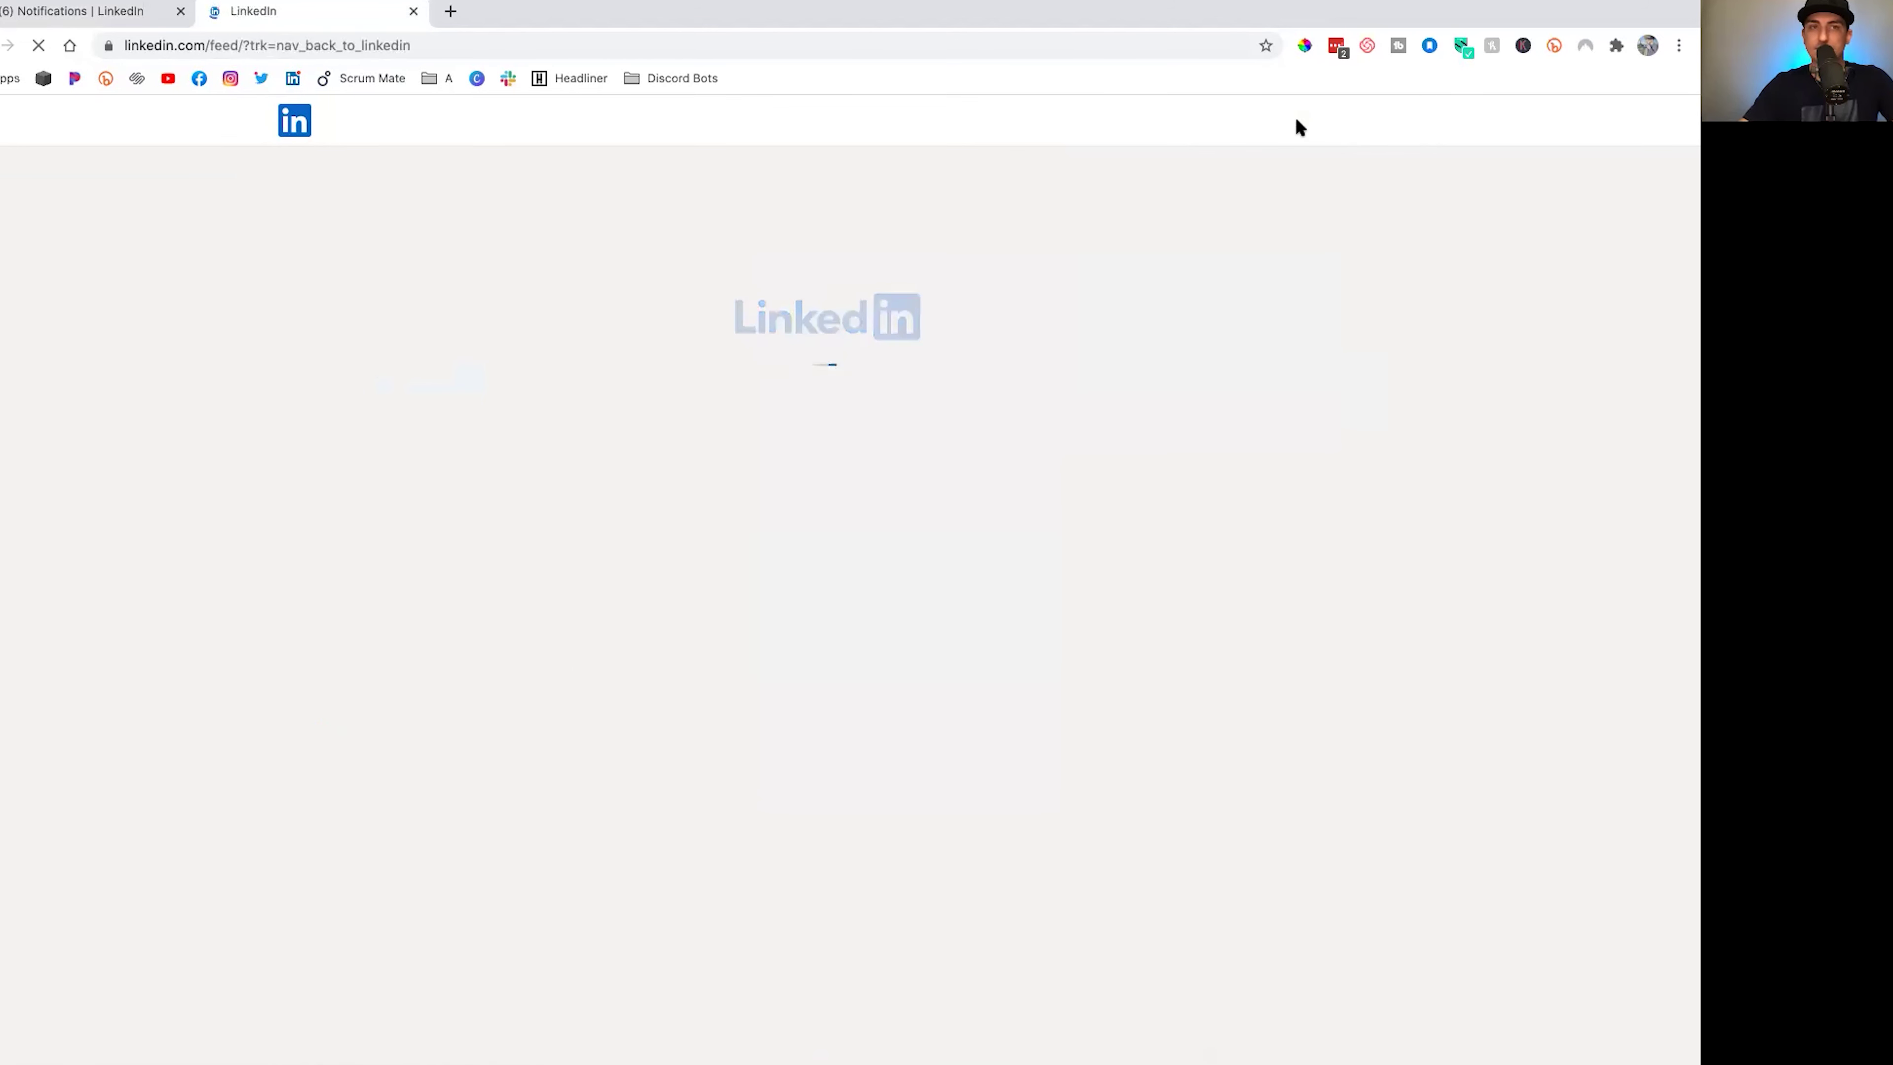
pyautogui.click(1180, 118)
pyautogui.click(1090, 278)
pyautogui.click(1162, 217)
# Review the Edit Visibility options and set the profile photo visibility to Public
pyautogui.scroll(-4, 1179, 410)
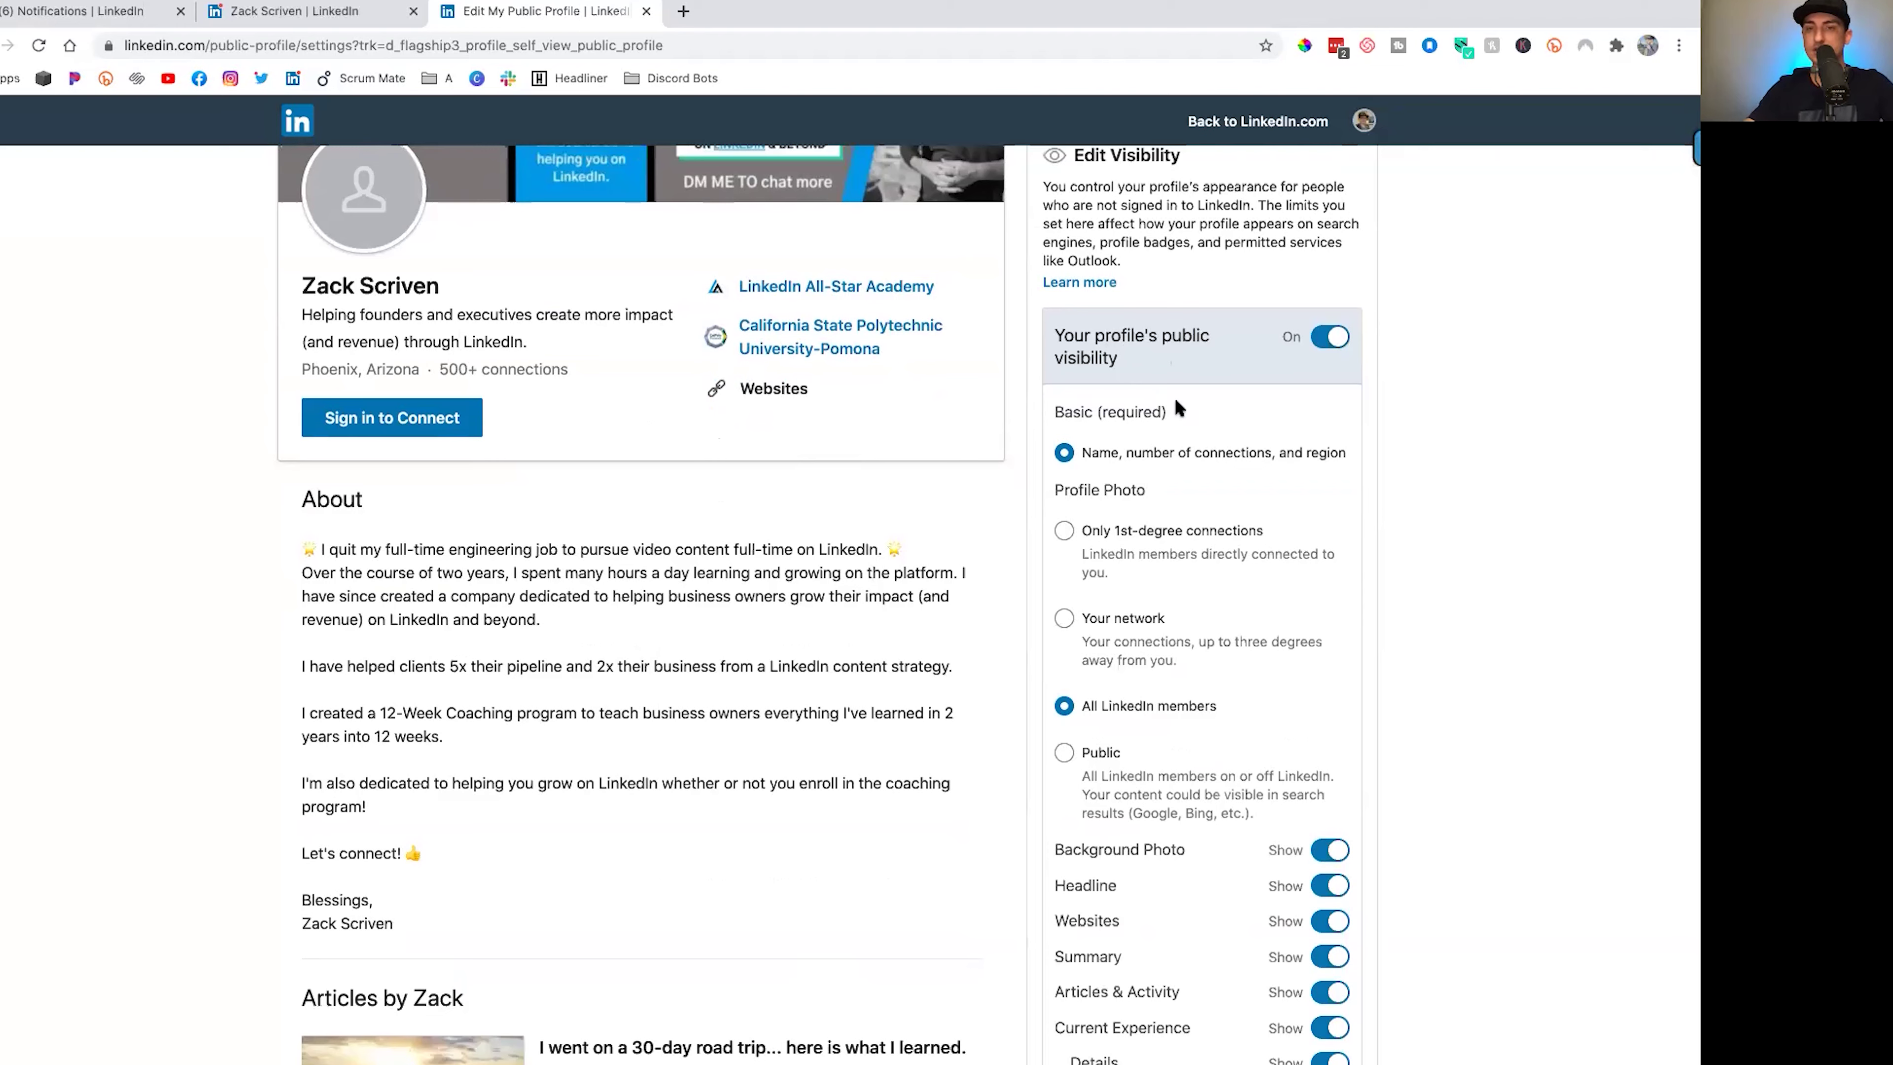
pyautogui.scroll(1, 1134, 343)
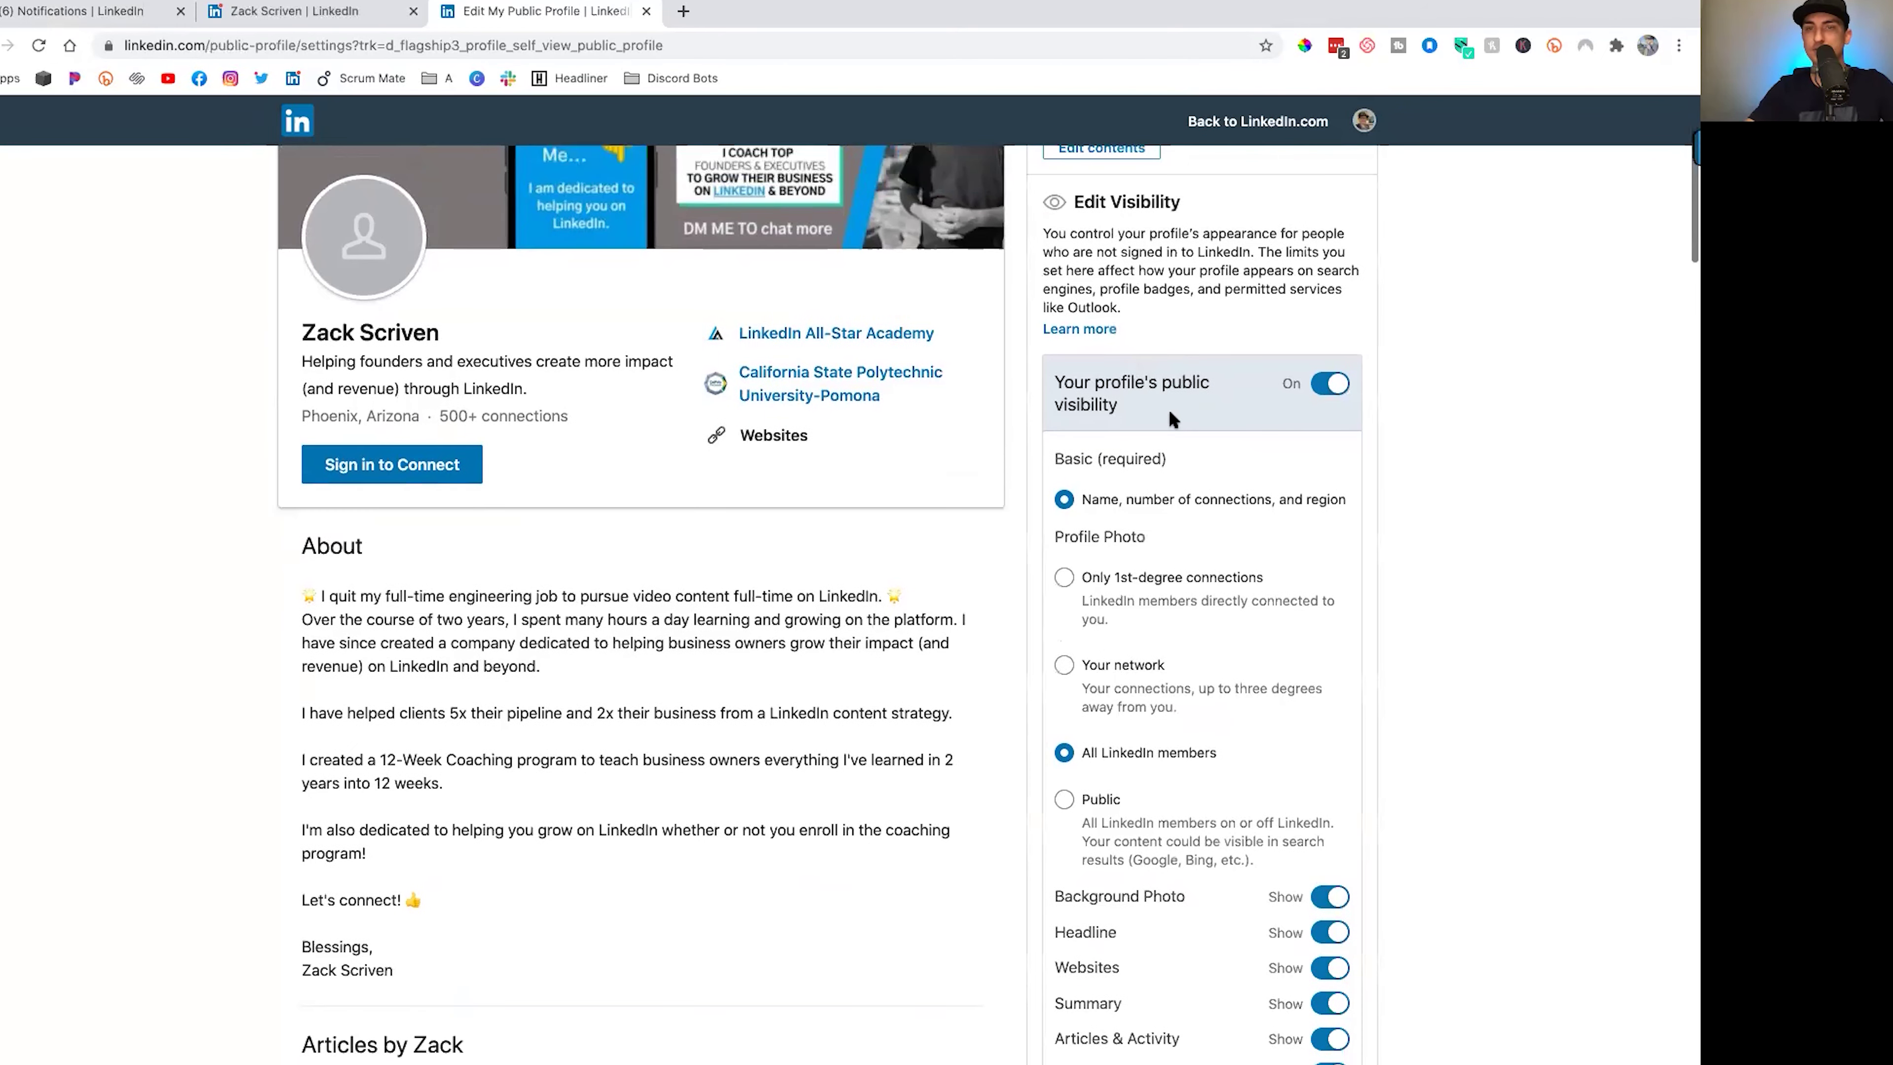
pyautogui.scroll(-2, 1133, 392)
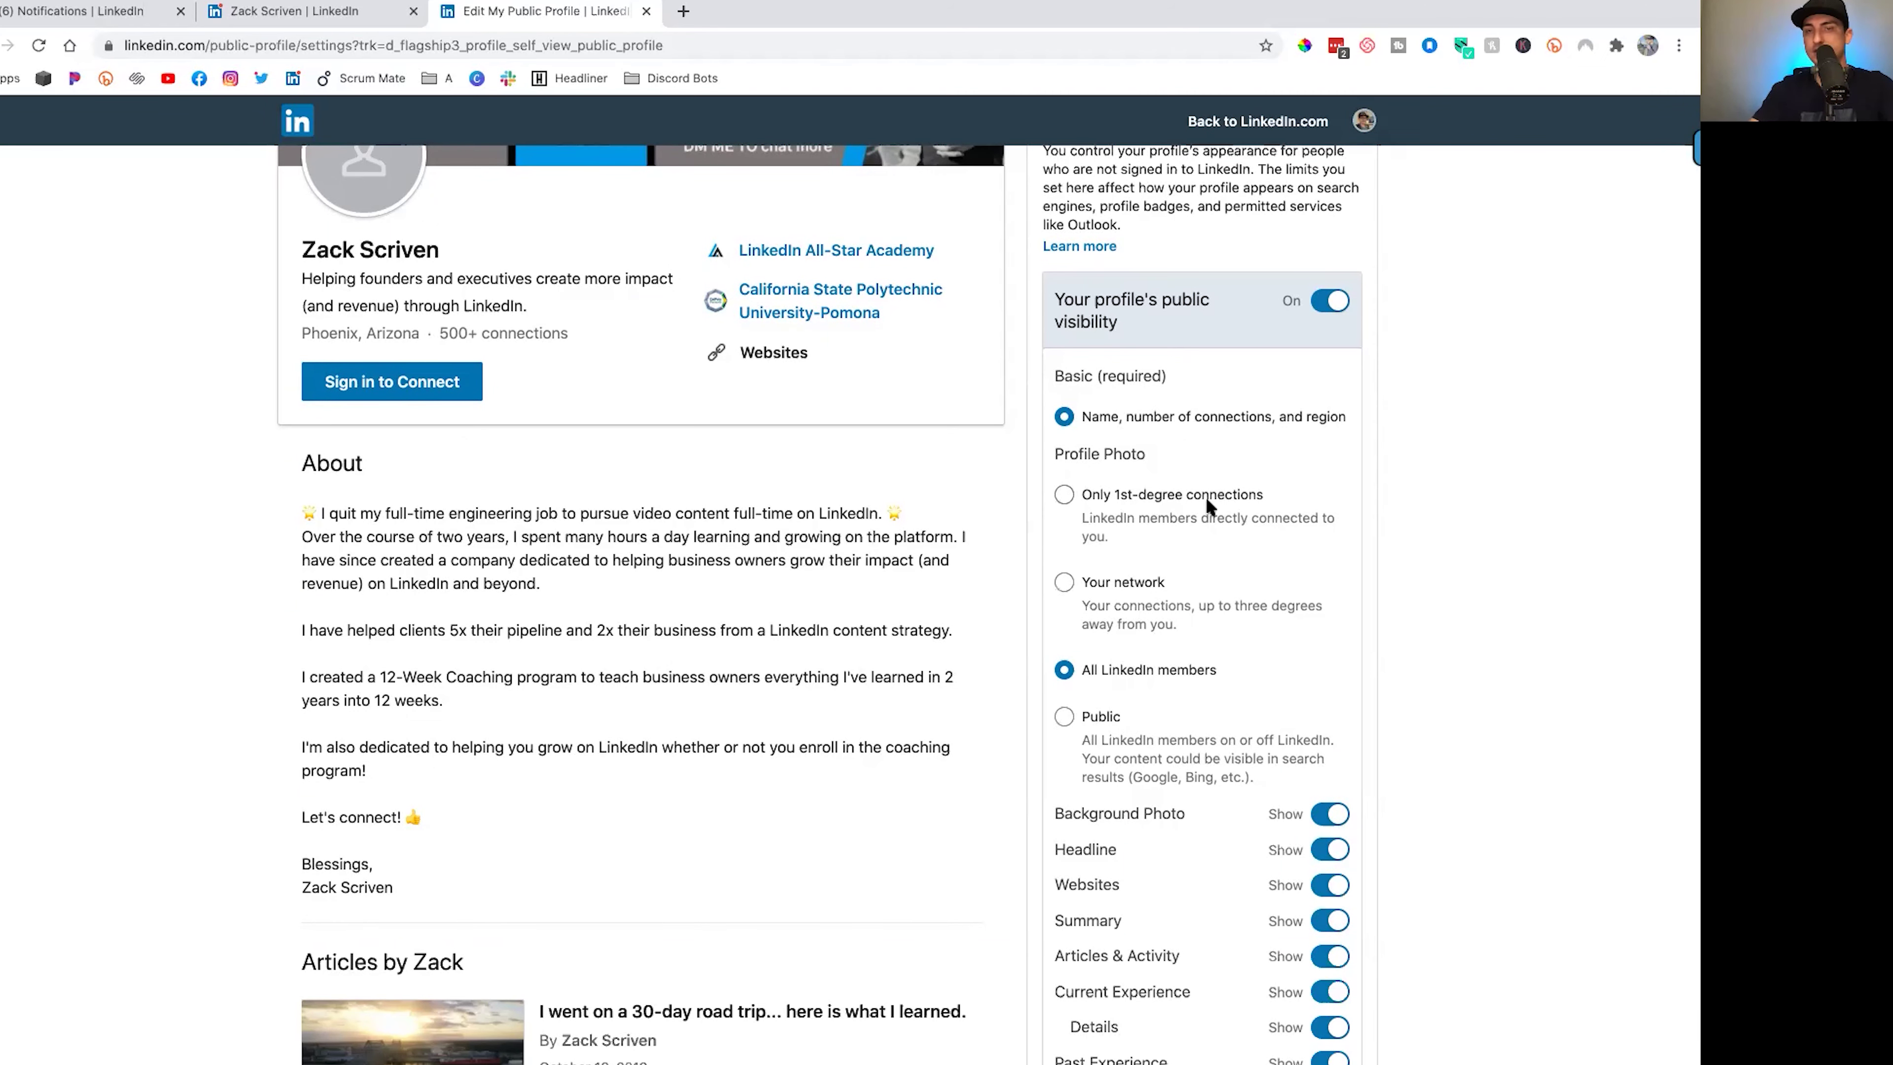
pyautogui.scroll(2, 1205, 497)
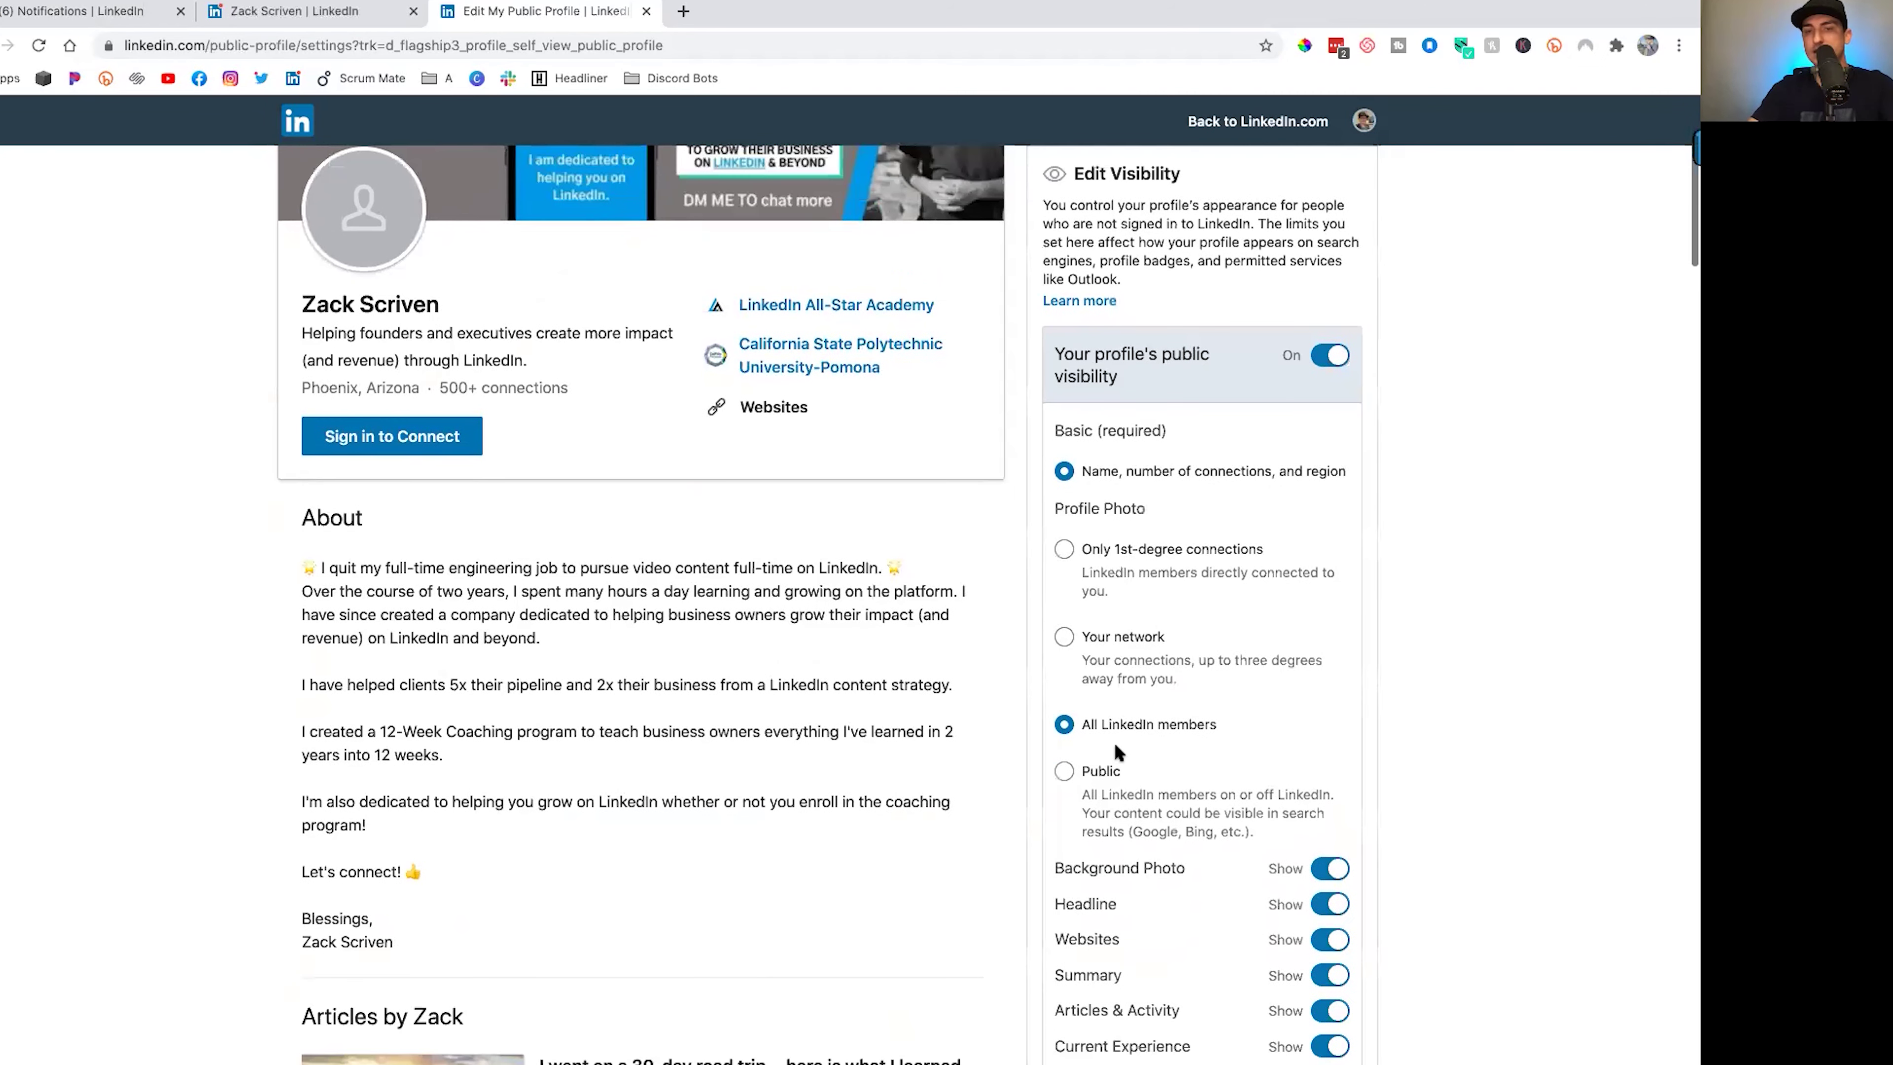
pyautogui.scroll(-3, 1130, 746)
pyautogui.click(1069, 661)
pyautogui.scroll(4, 1107, 619)
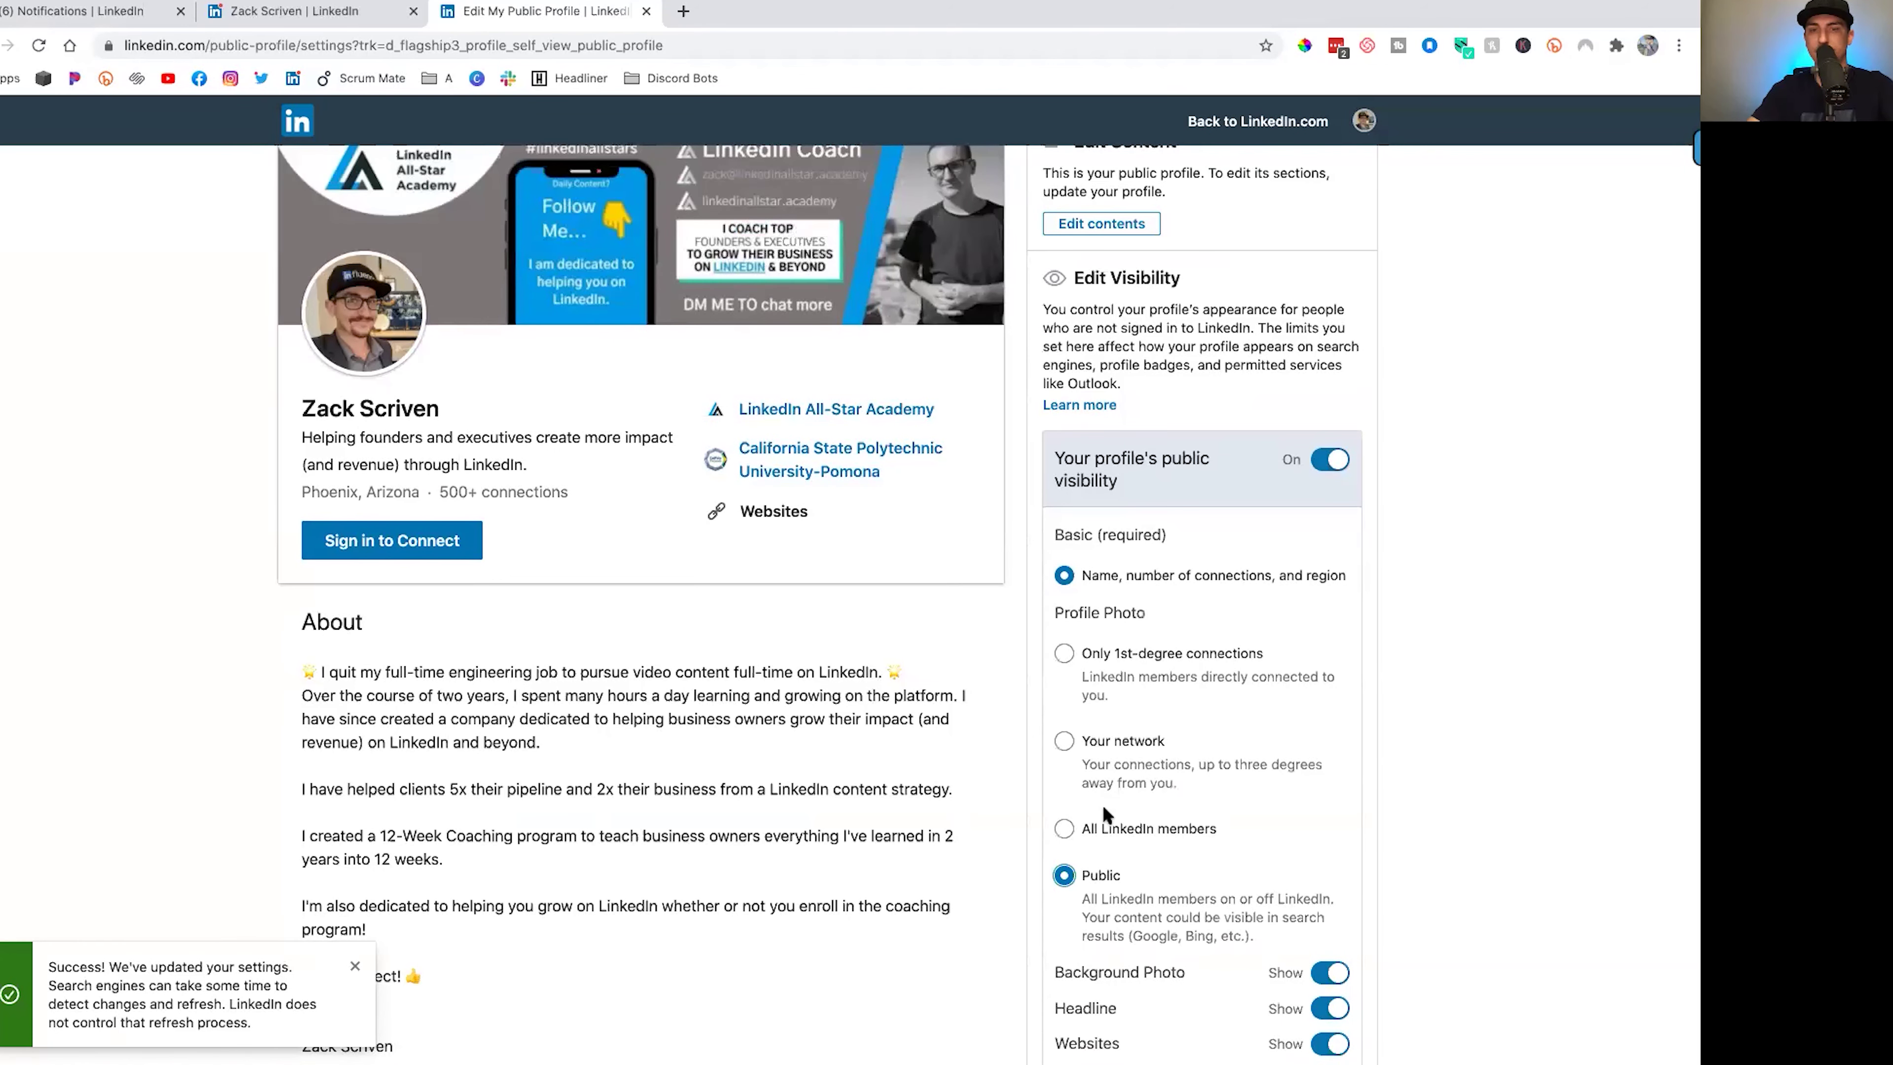
# Try the profile photo visibility options All LinkedIn members, Your network and Only 1st-degree connections in turn
pyautogui.click(1064, 829)
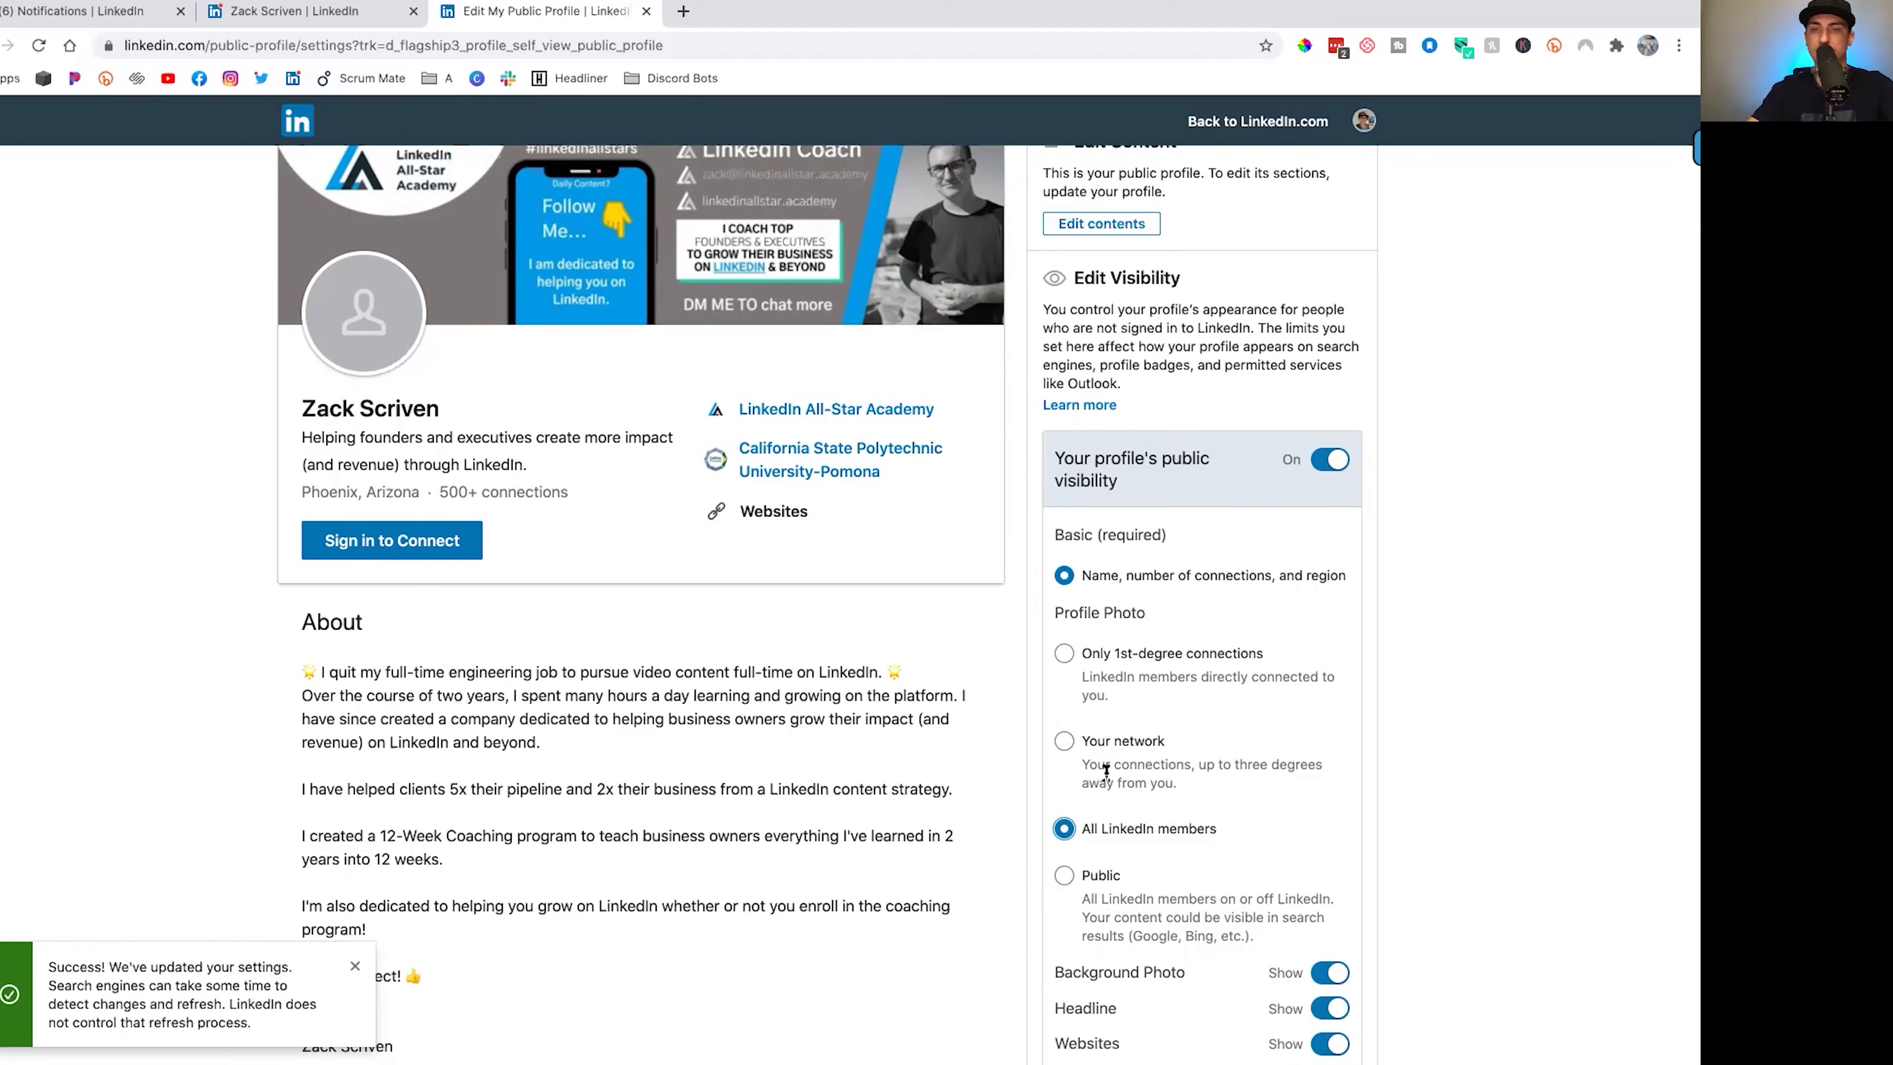
pyautogui.click(1065, 741)
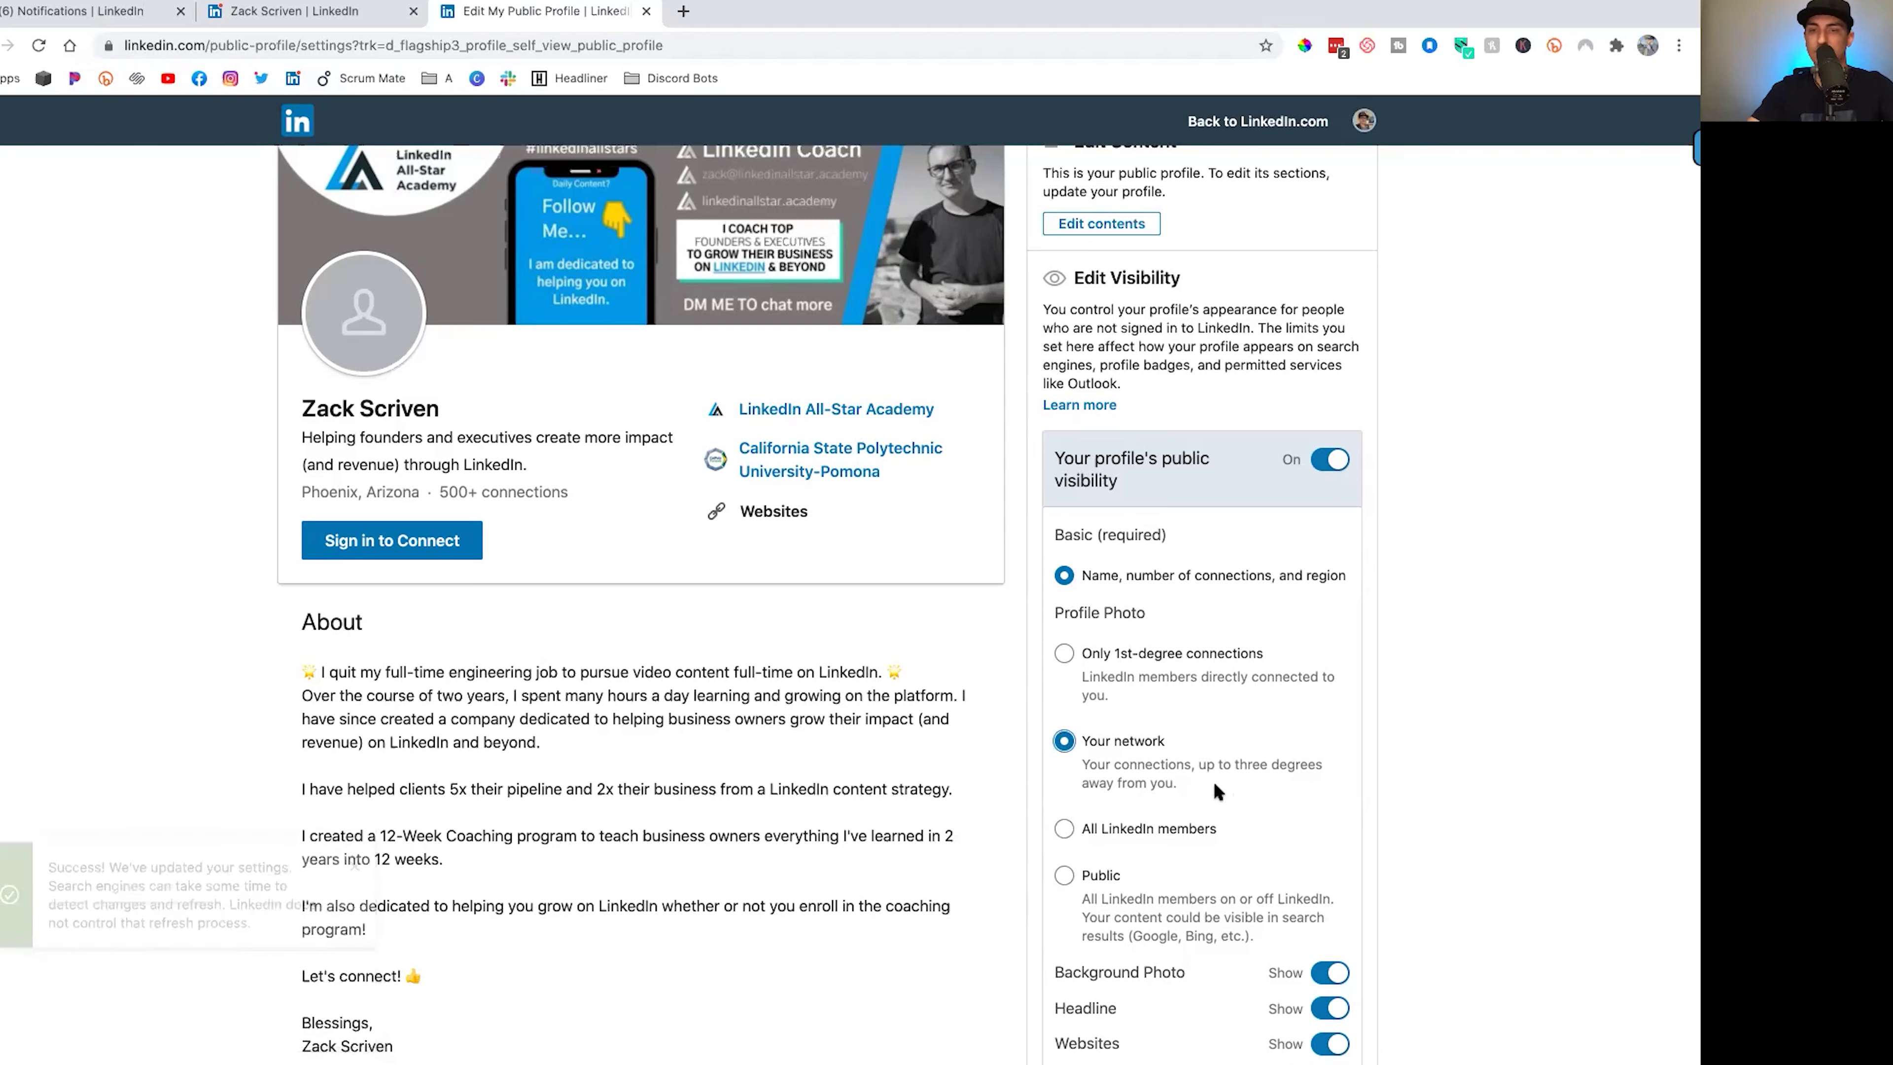
pyautogui.click(1080, 659)
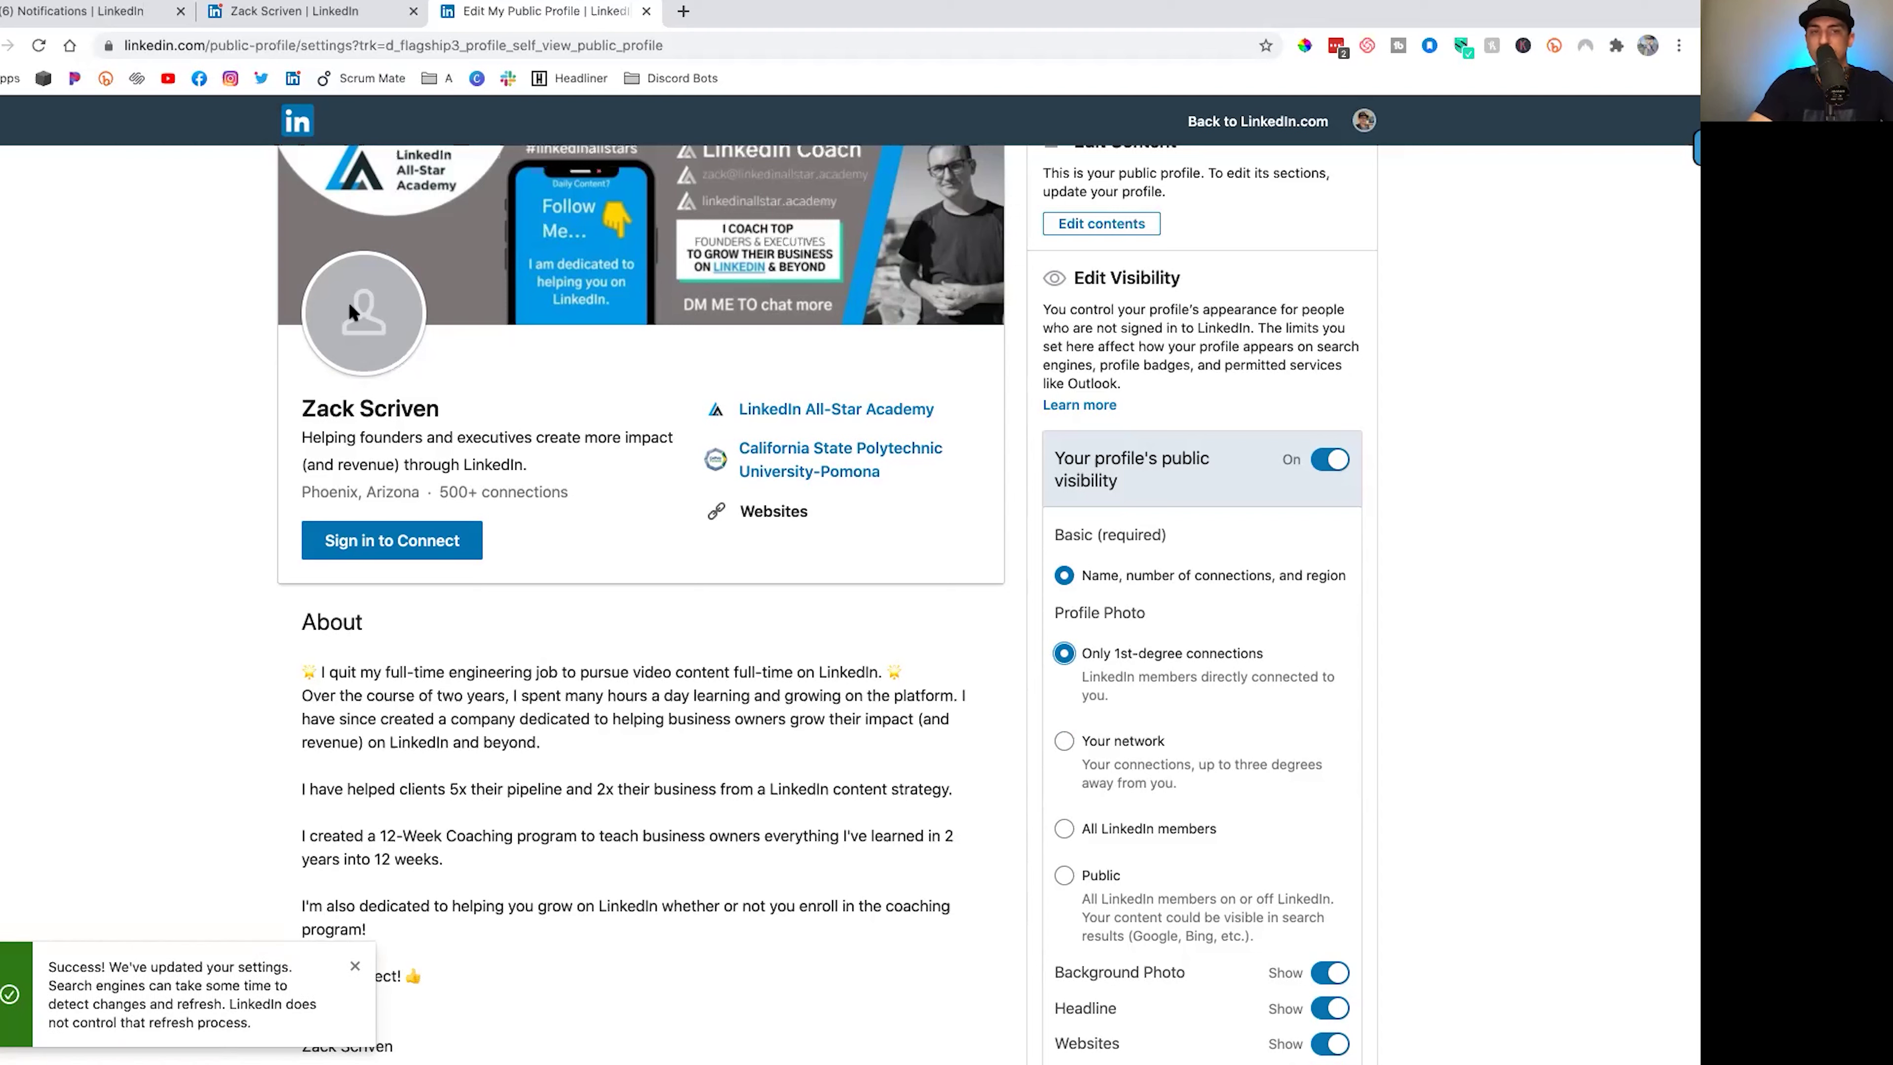
# Set the profile photo visibility back to Public and review the show toggles for the public profile sections
pyautogui.click(1064, 874)
pyautogui.scroll(-2, 1364, 845)
pyautogui.scroll(-5, 1364, 845)
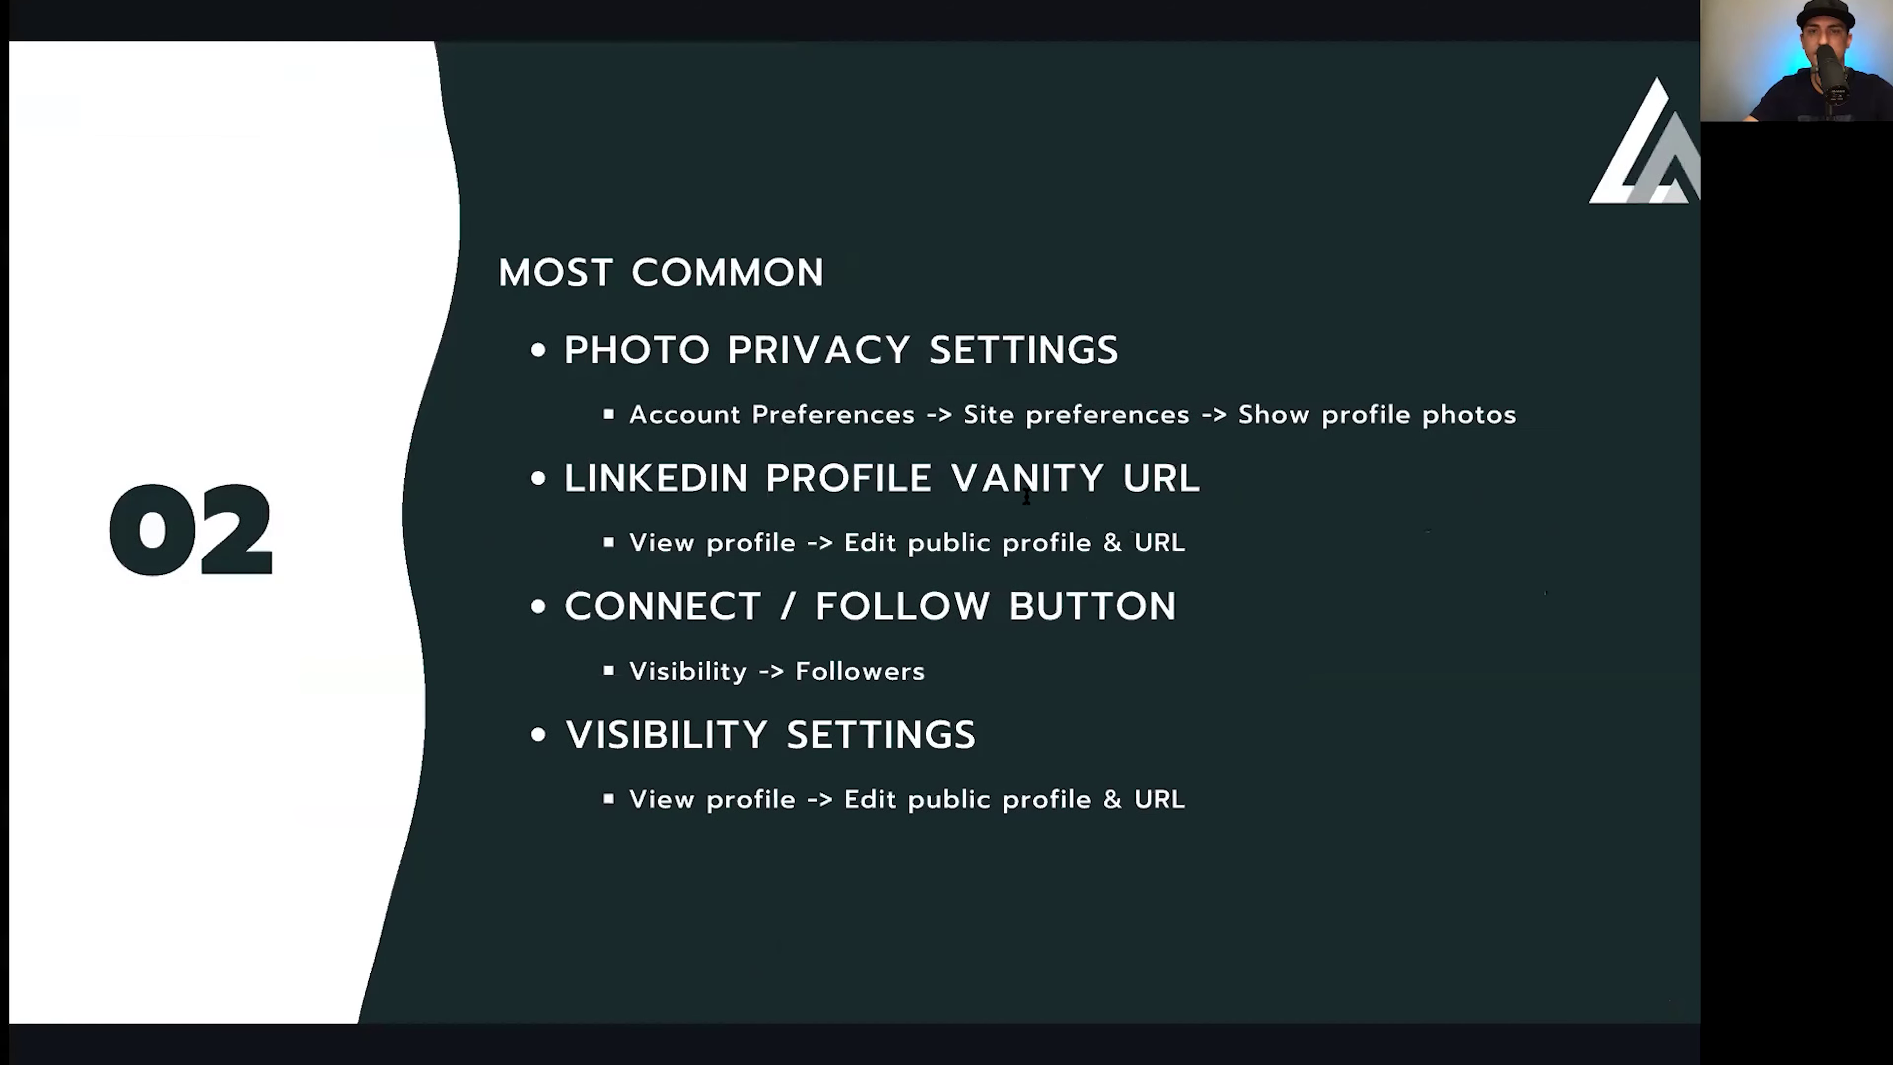
# Advance the presentation to the slide of settings categories, then return to the browser and open the LinkedIn home feed
pyautogui.click(1654, 531)
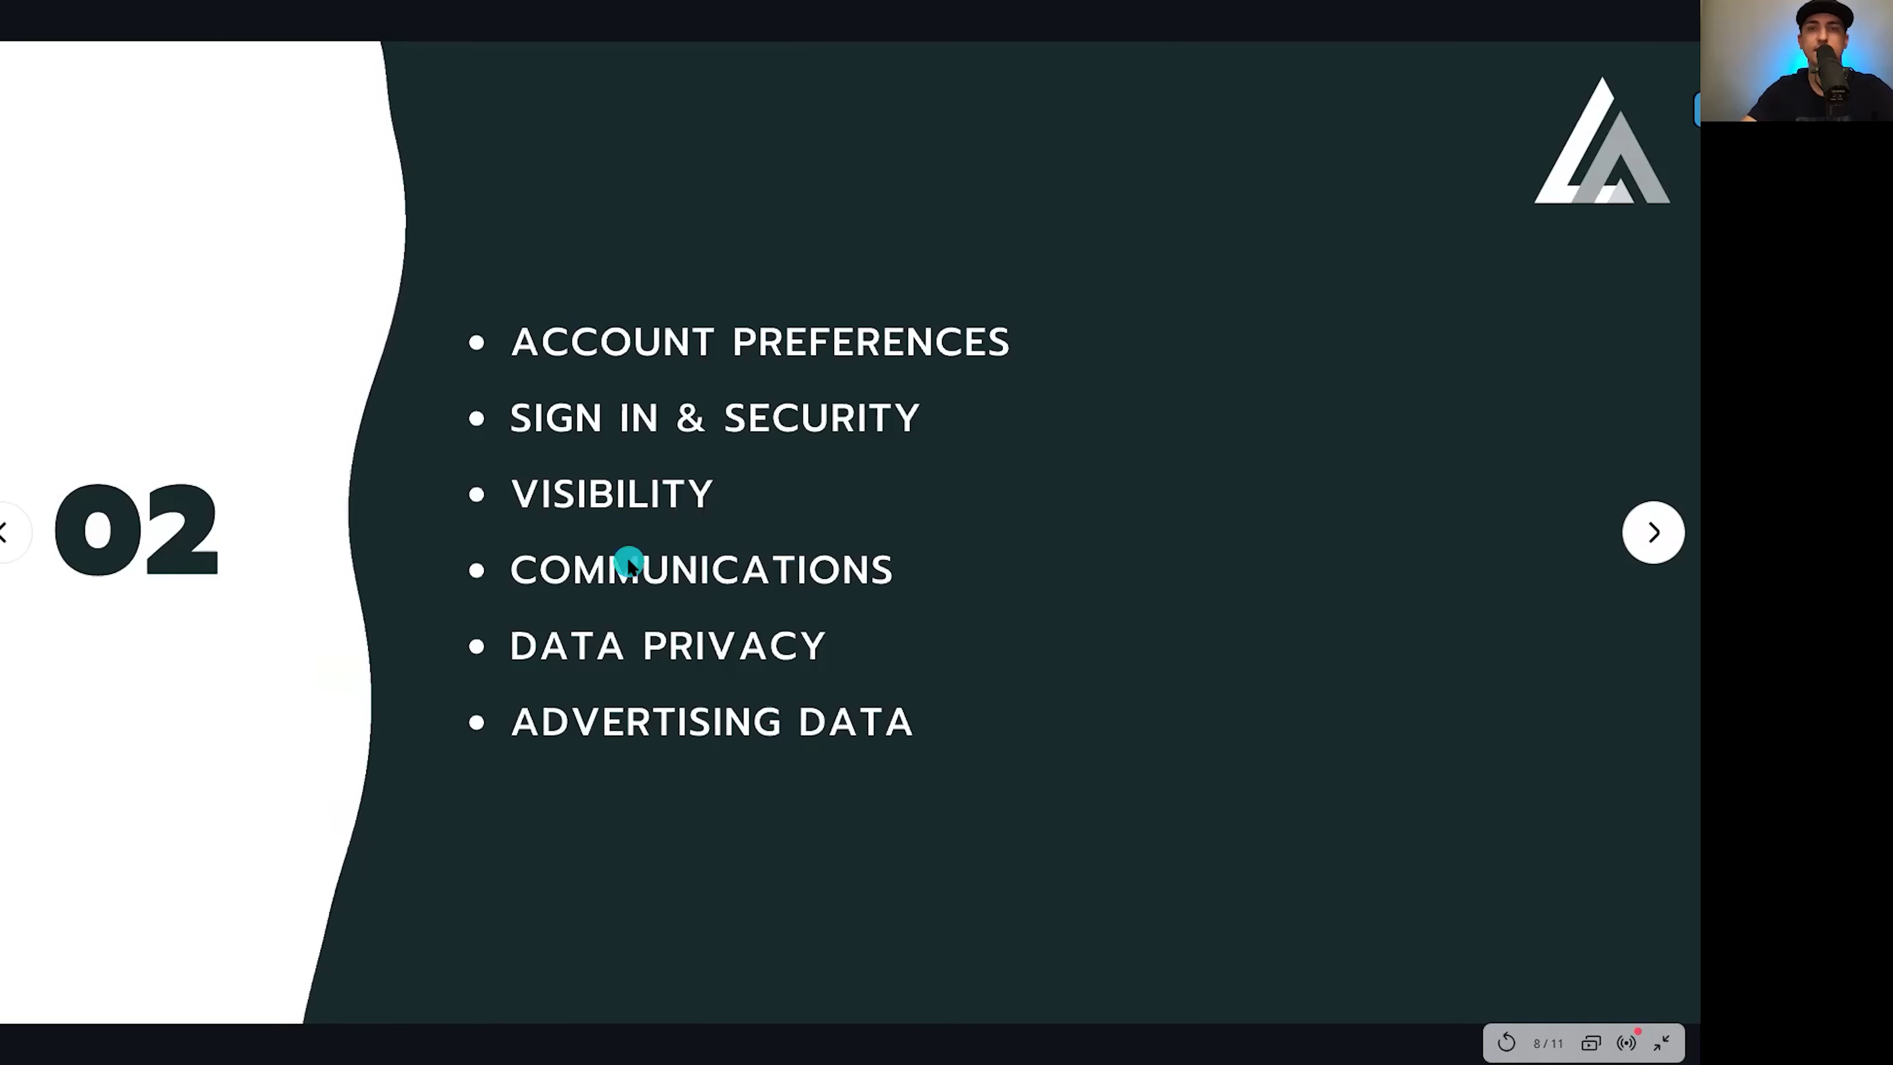
pyautogui.hotkey('ctrl', 'Left')
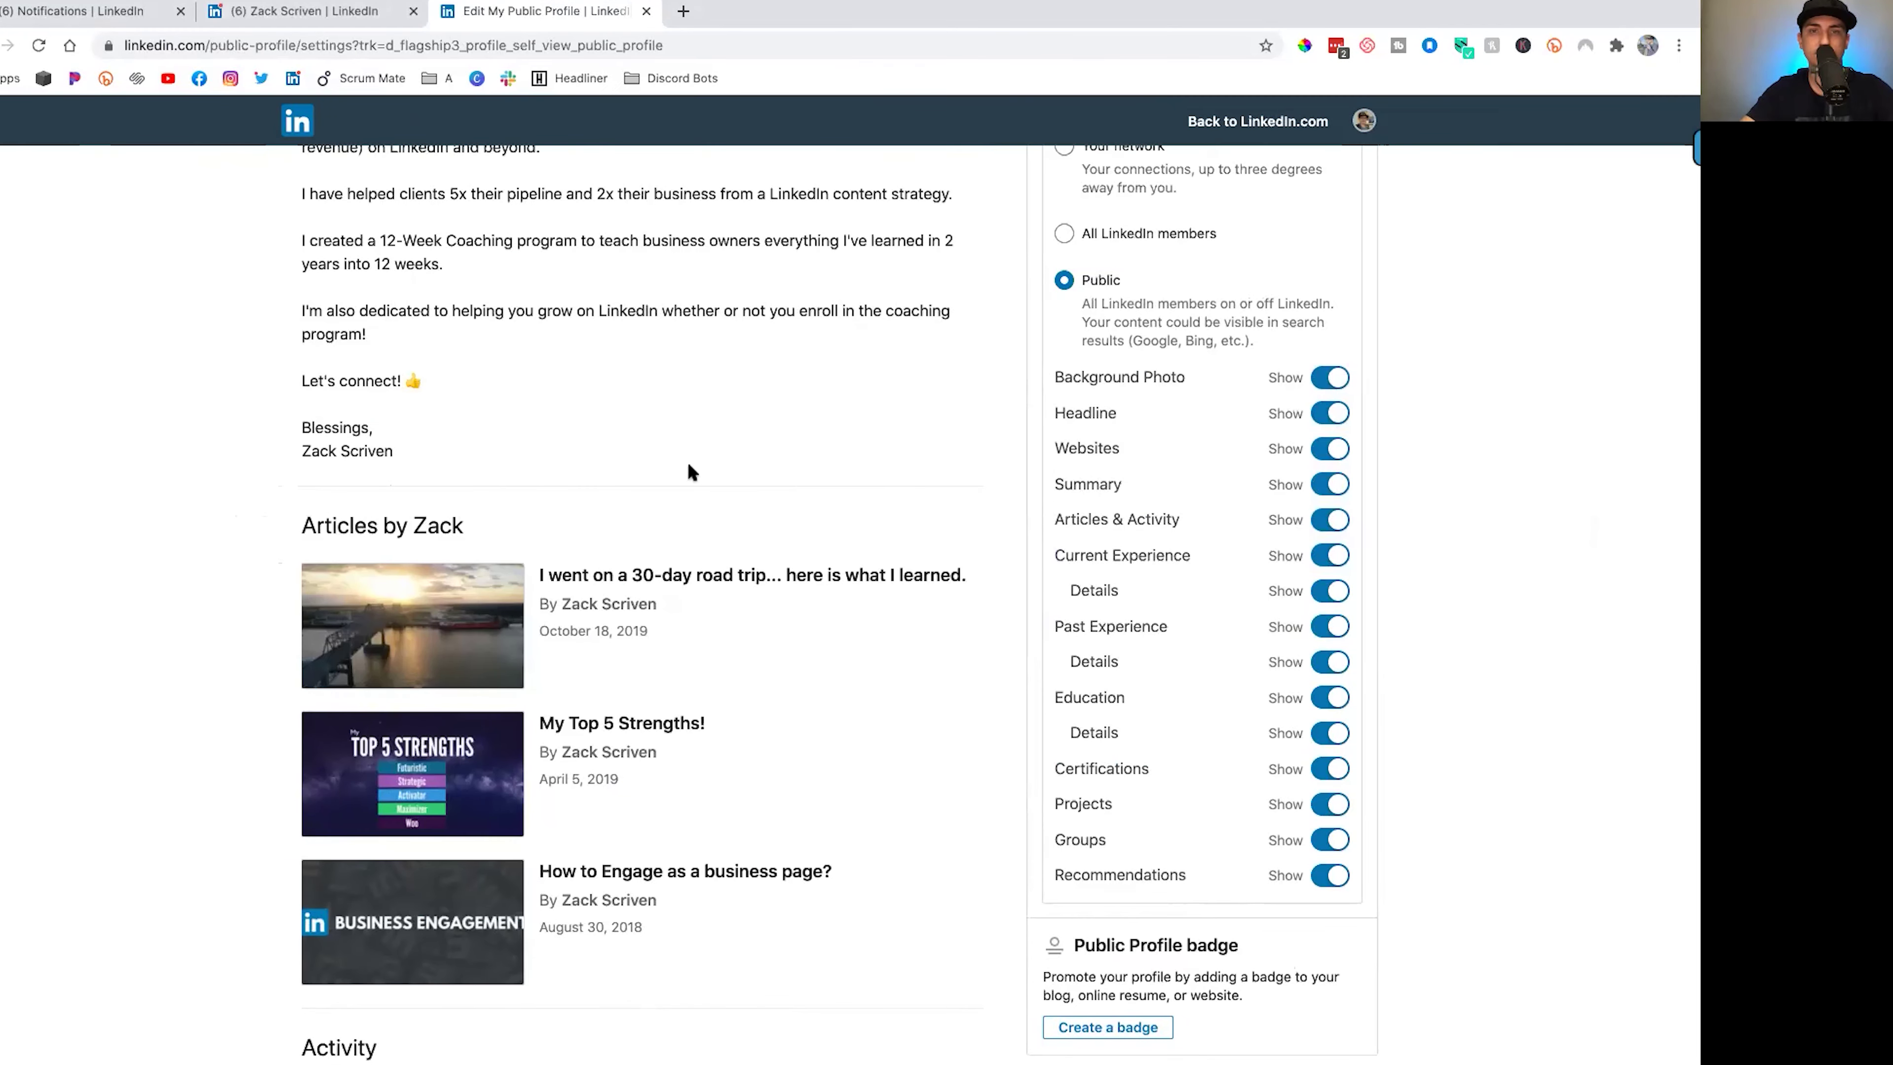
pyautogui.click(1222, 120)
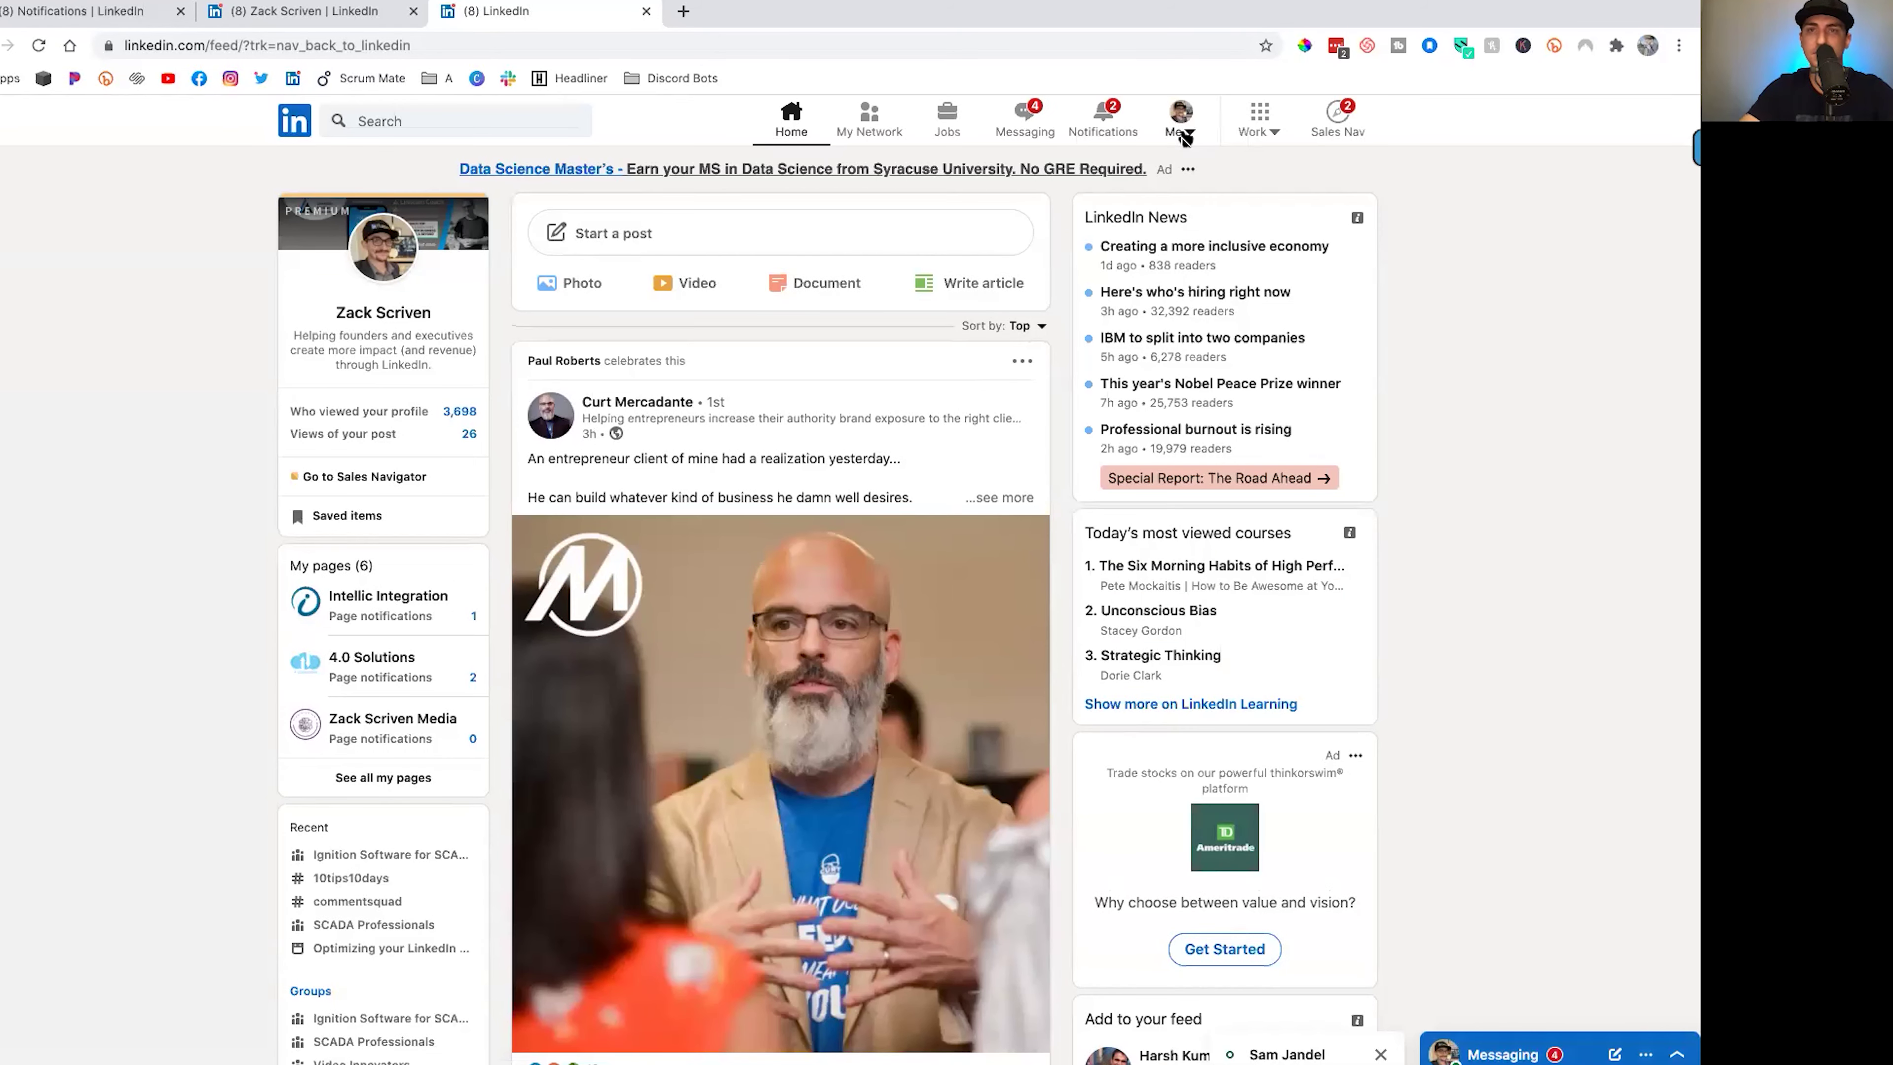
# Open the account's Settings & Privacy page and show the Account preferences category
pyautogui.click(1178, 125)
pyautogui.click(1035, 374)
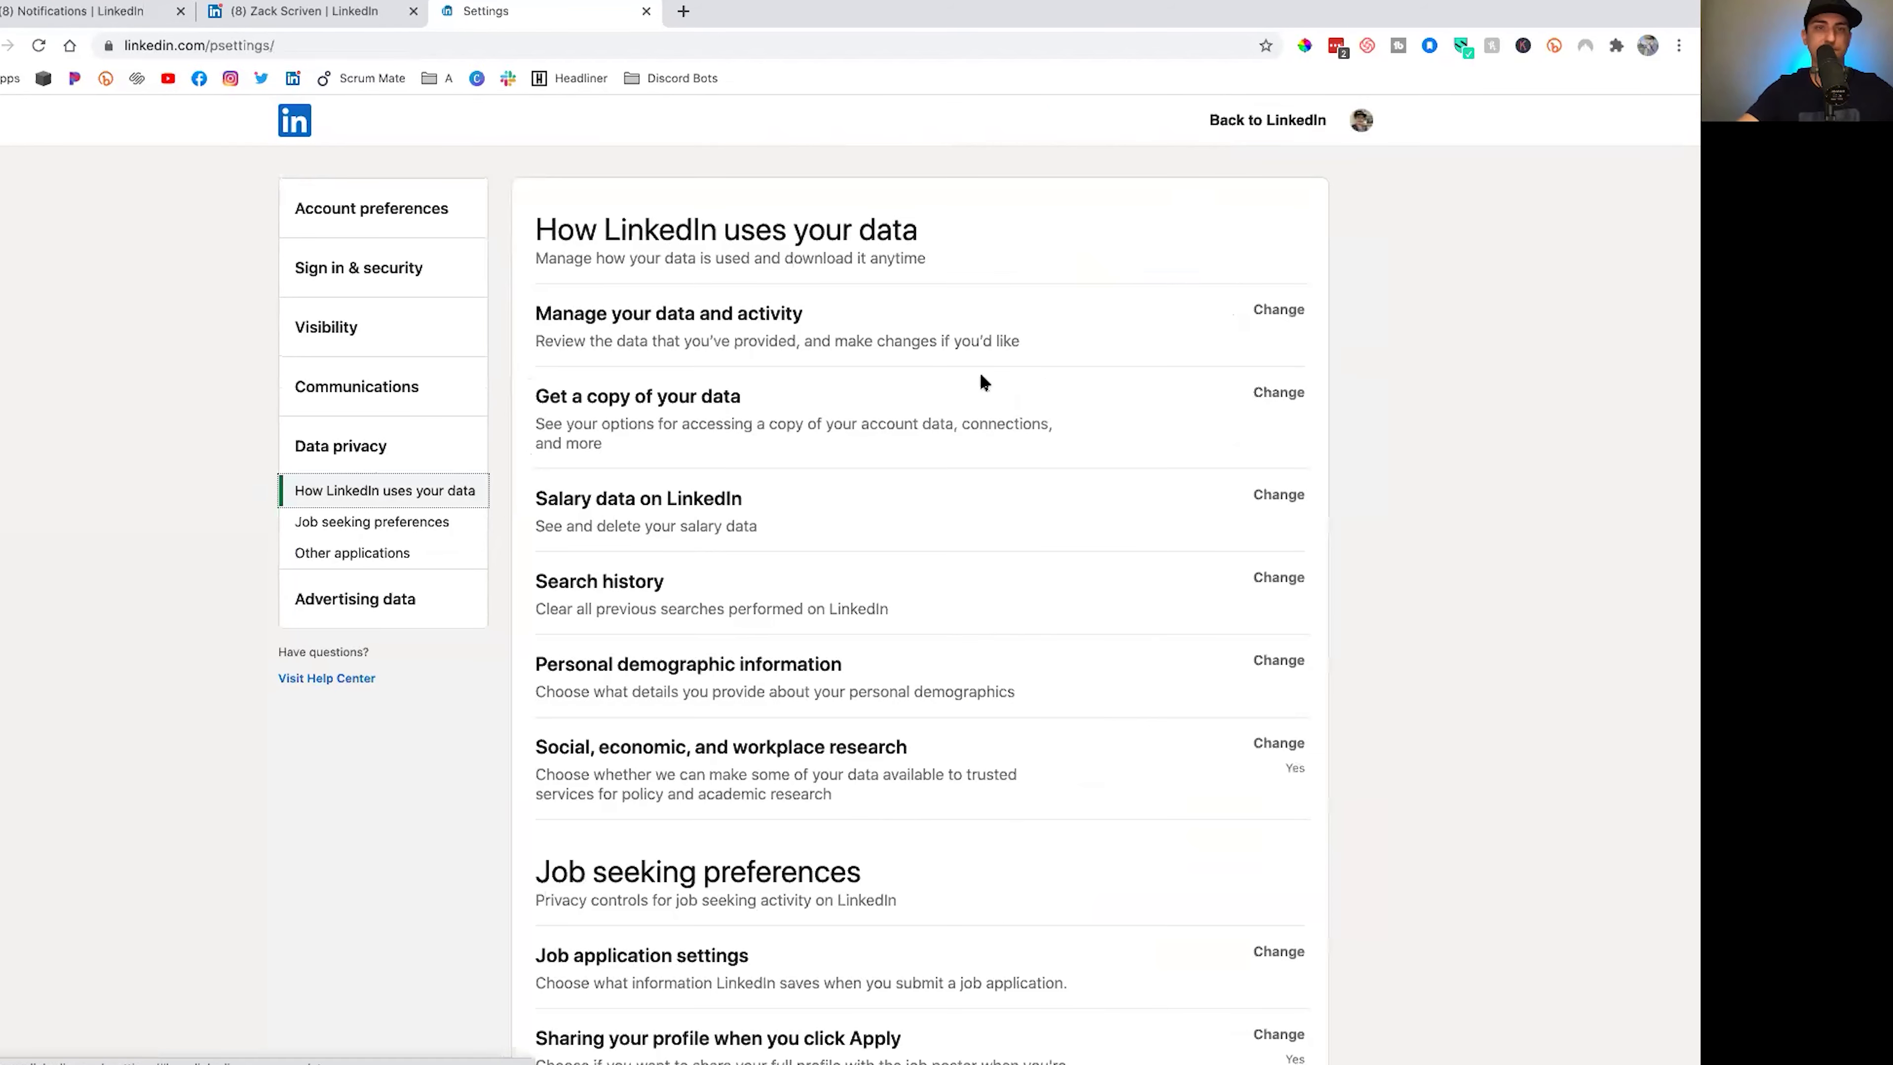
pyautogui.click(432, 224)
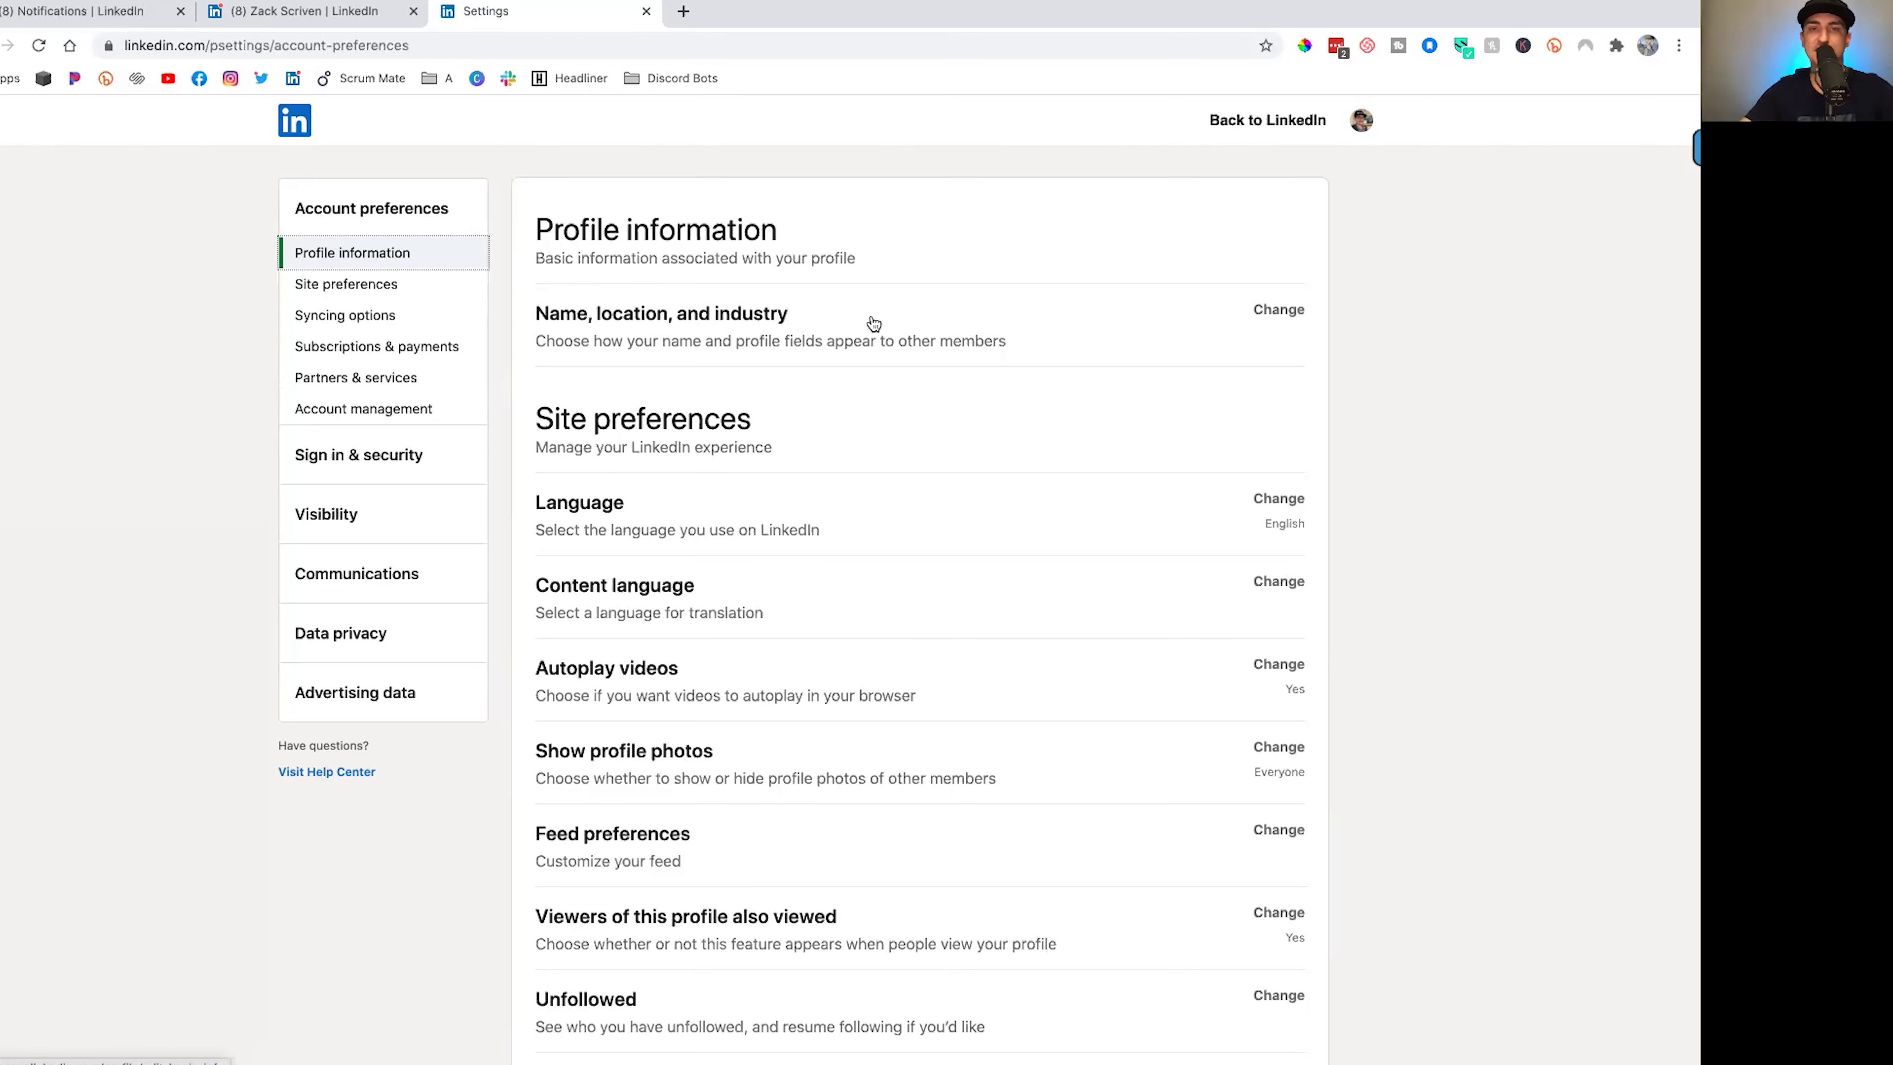
# Review the name, headline, position, education, location and industry fields of the profile intro, then close it without saving
pyautogui.click(1276, 313)
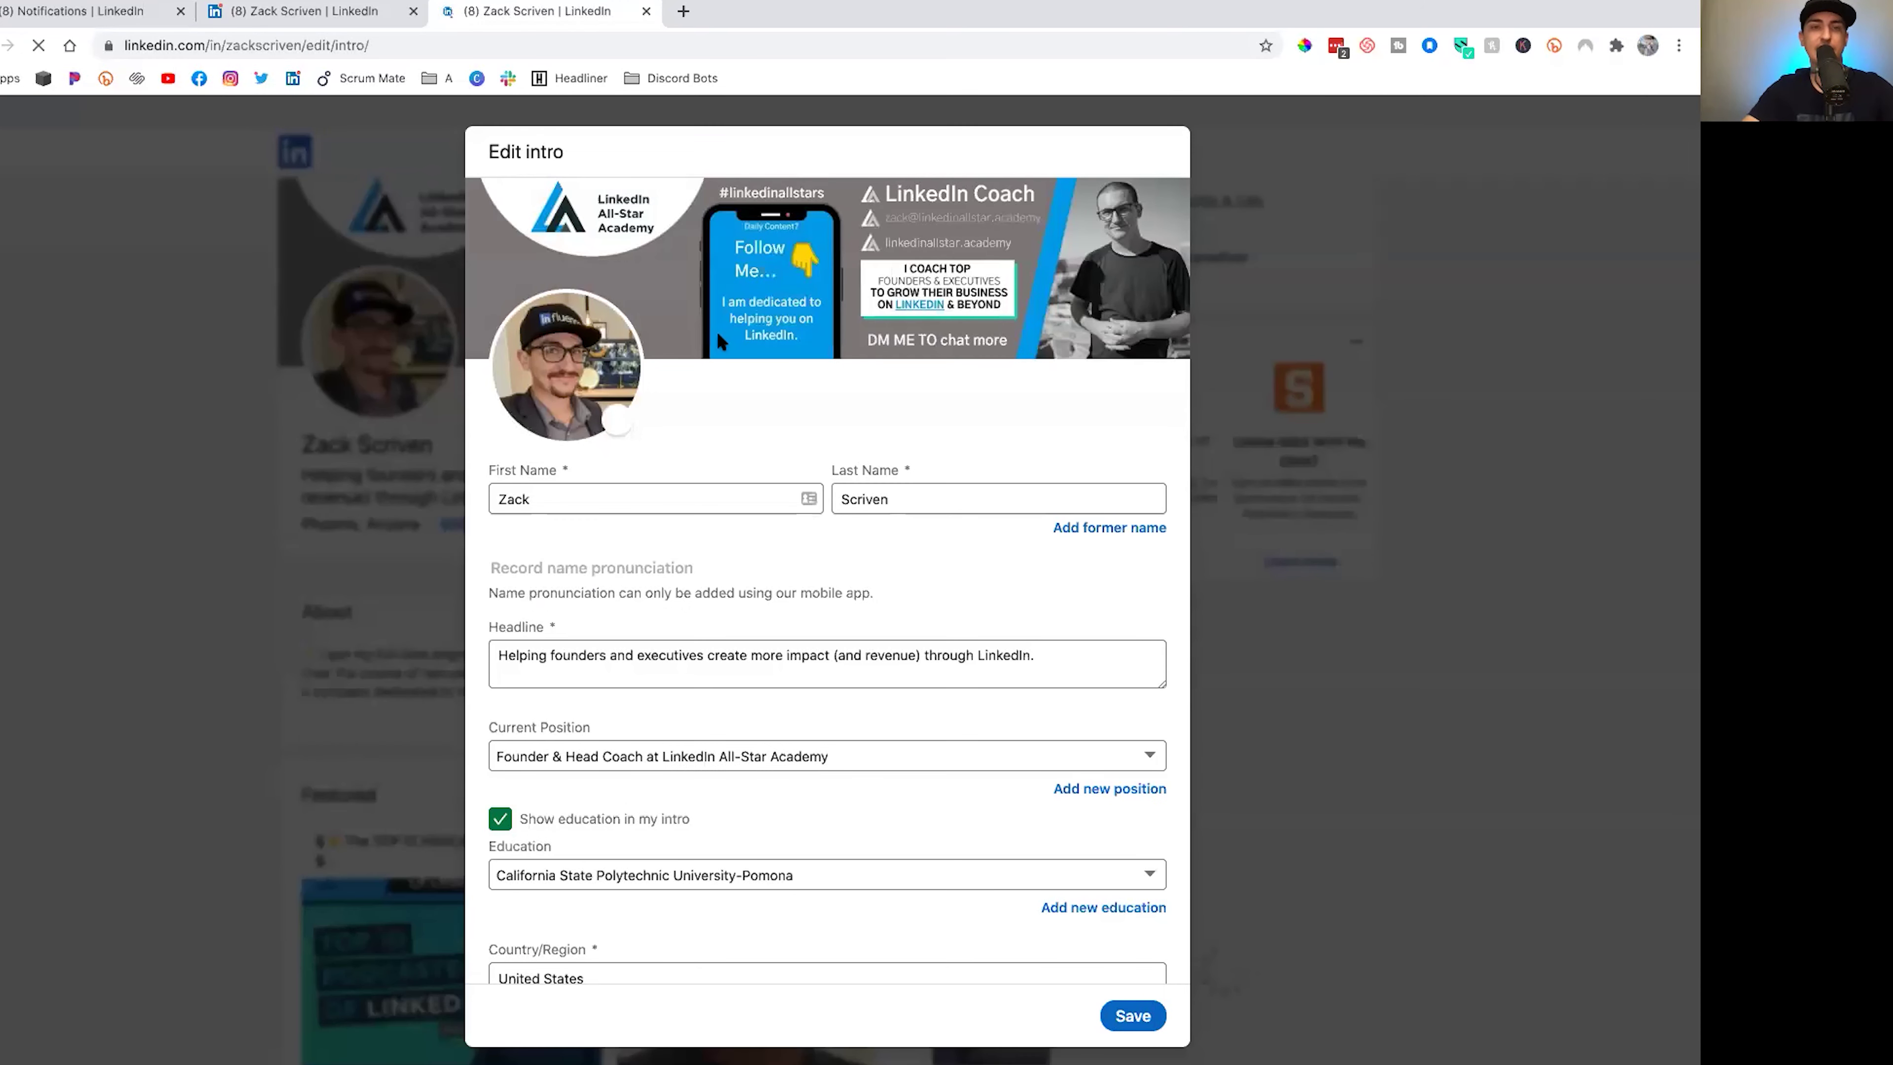
pyautogui.scroll(-1, 698, 480)
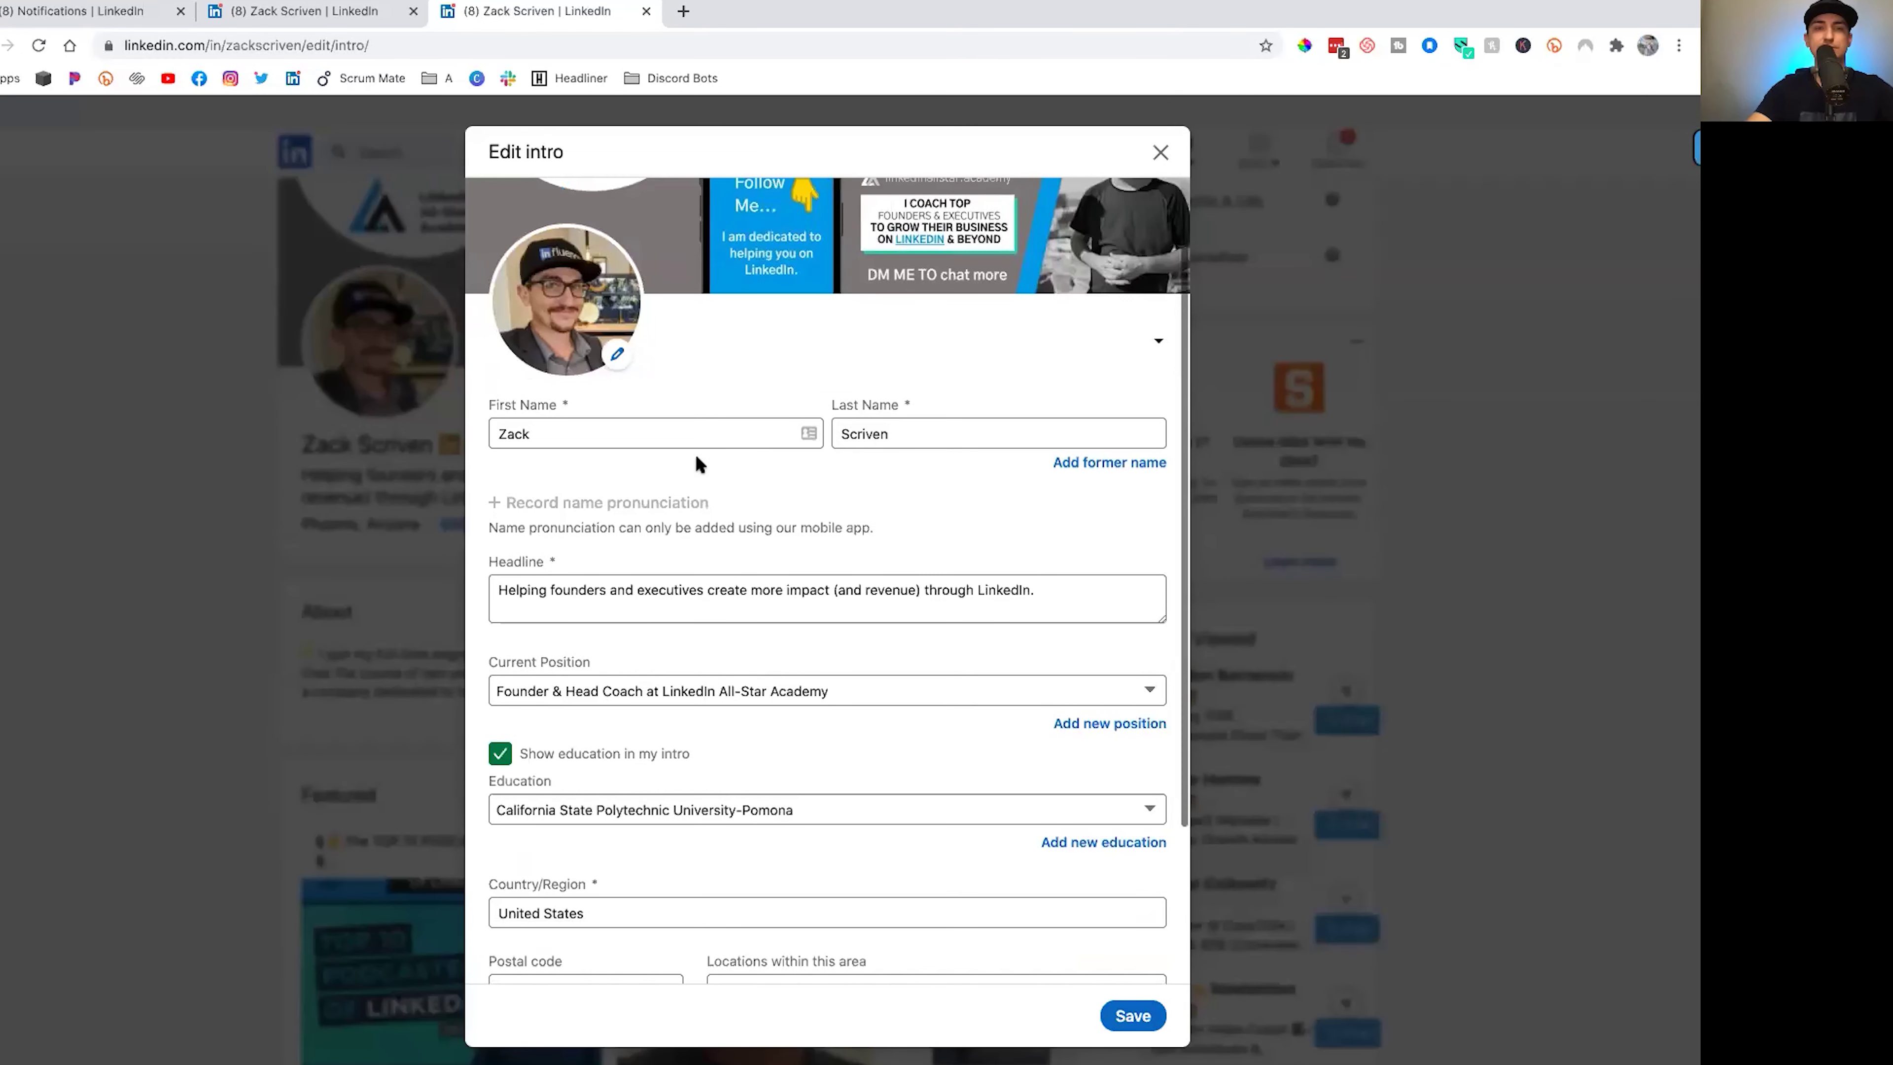
pyautogui.scroll(-1, 765, 520)
pyautogui.scroll(-2, 753, 457)
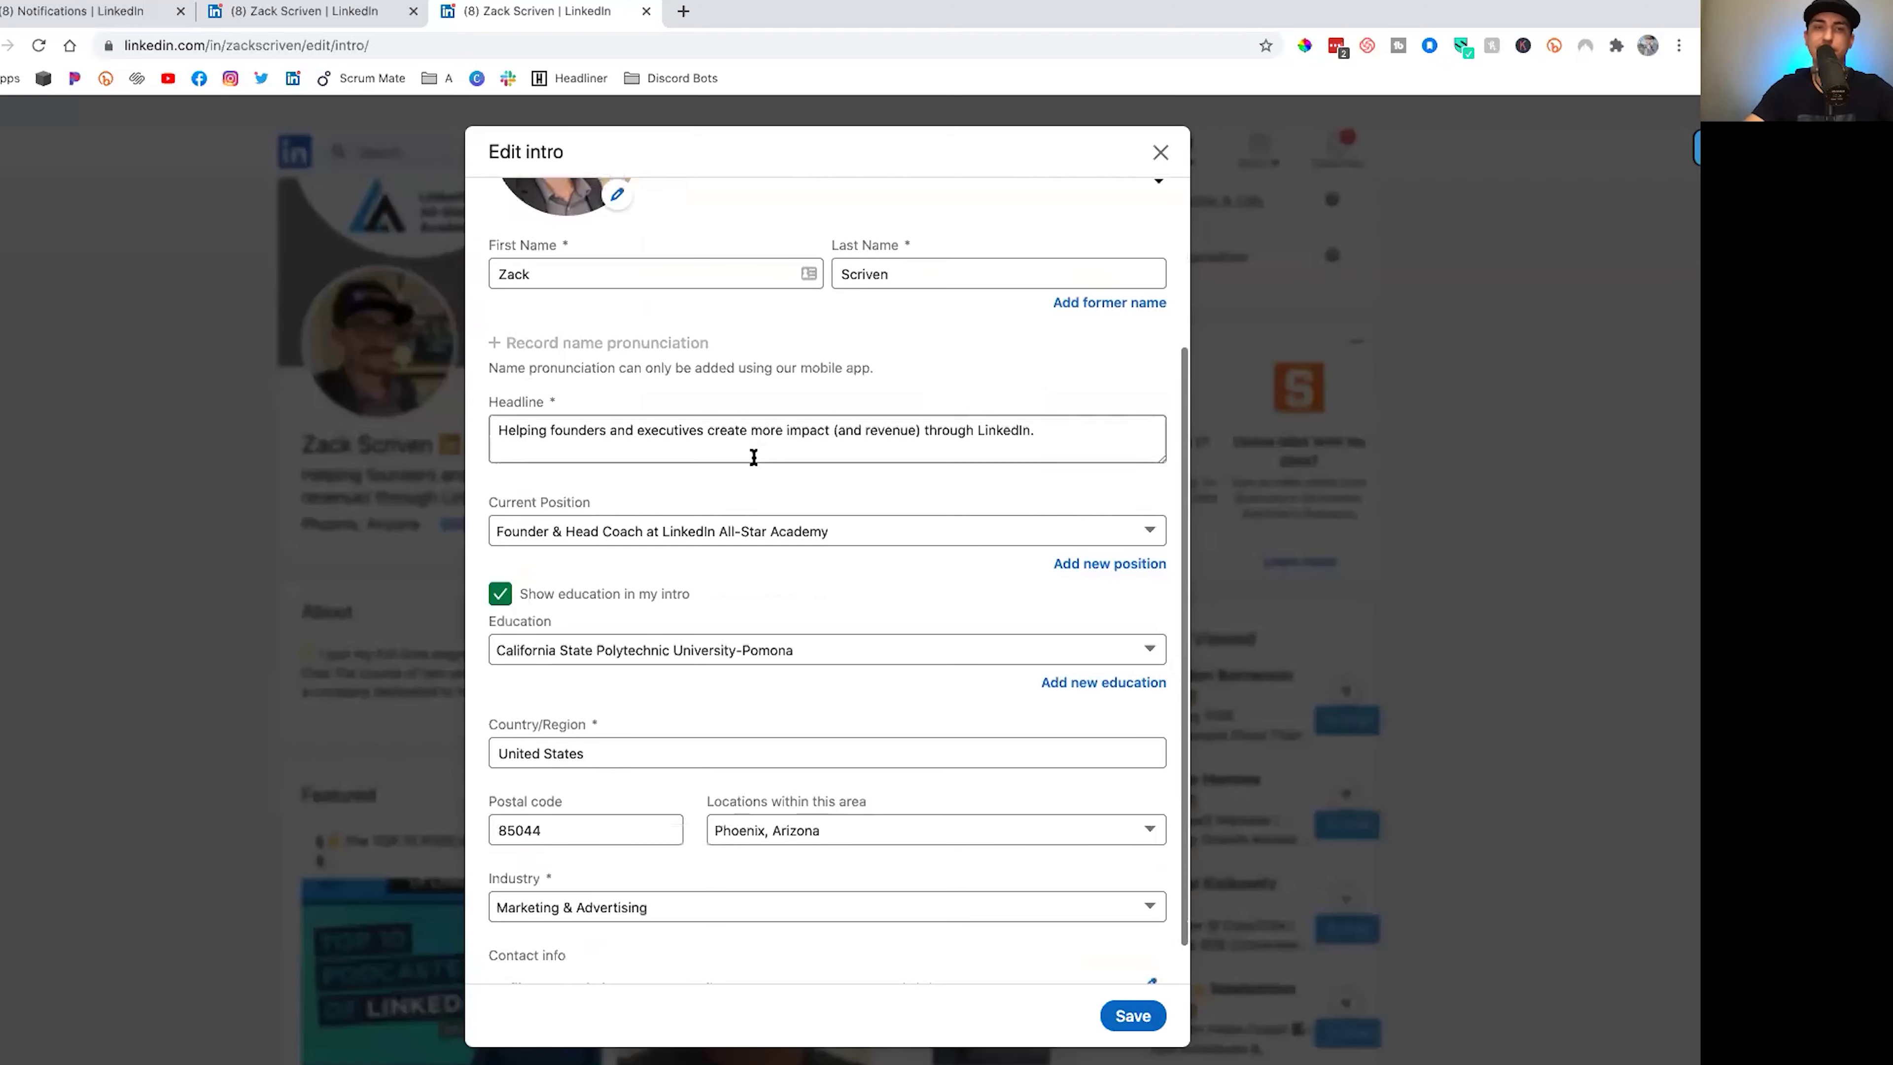
pyautogui.scroll(3, 753, 457)
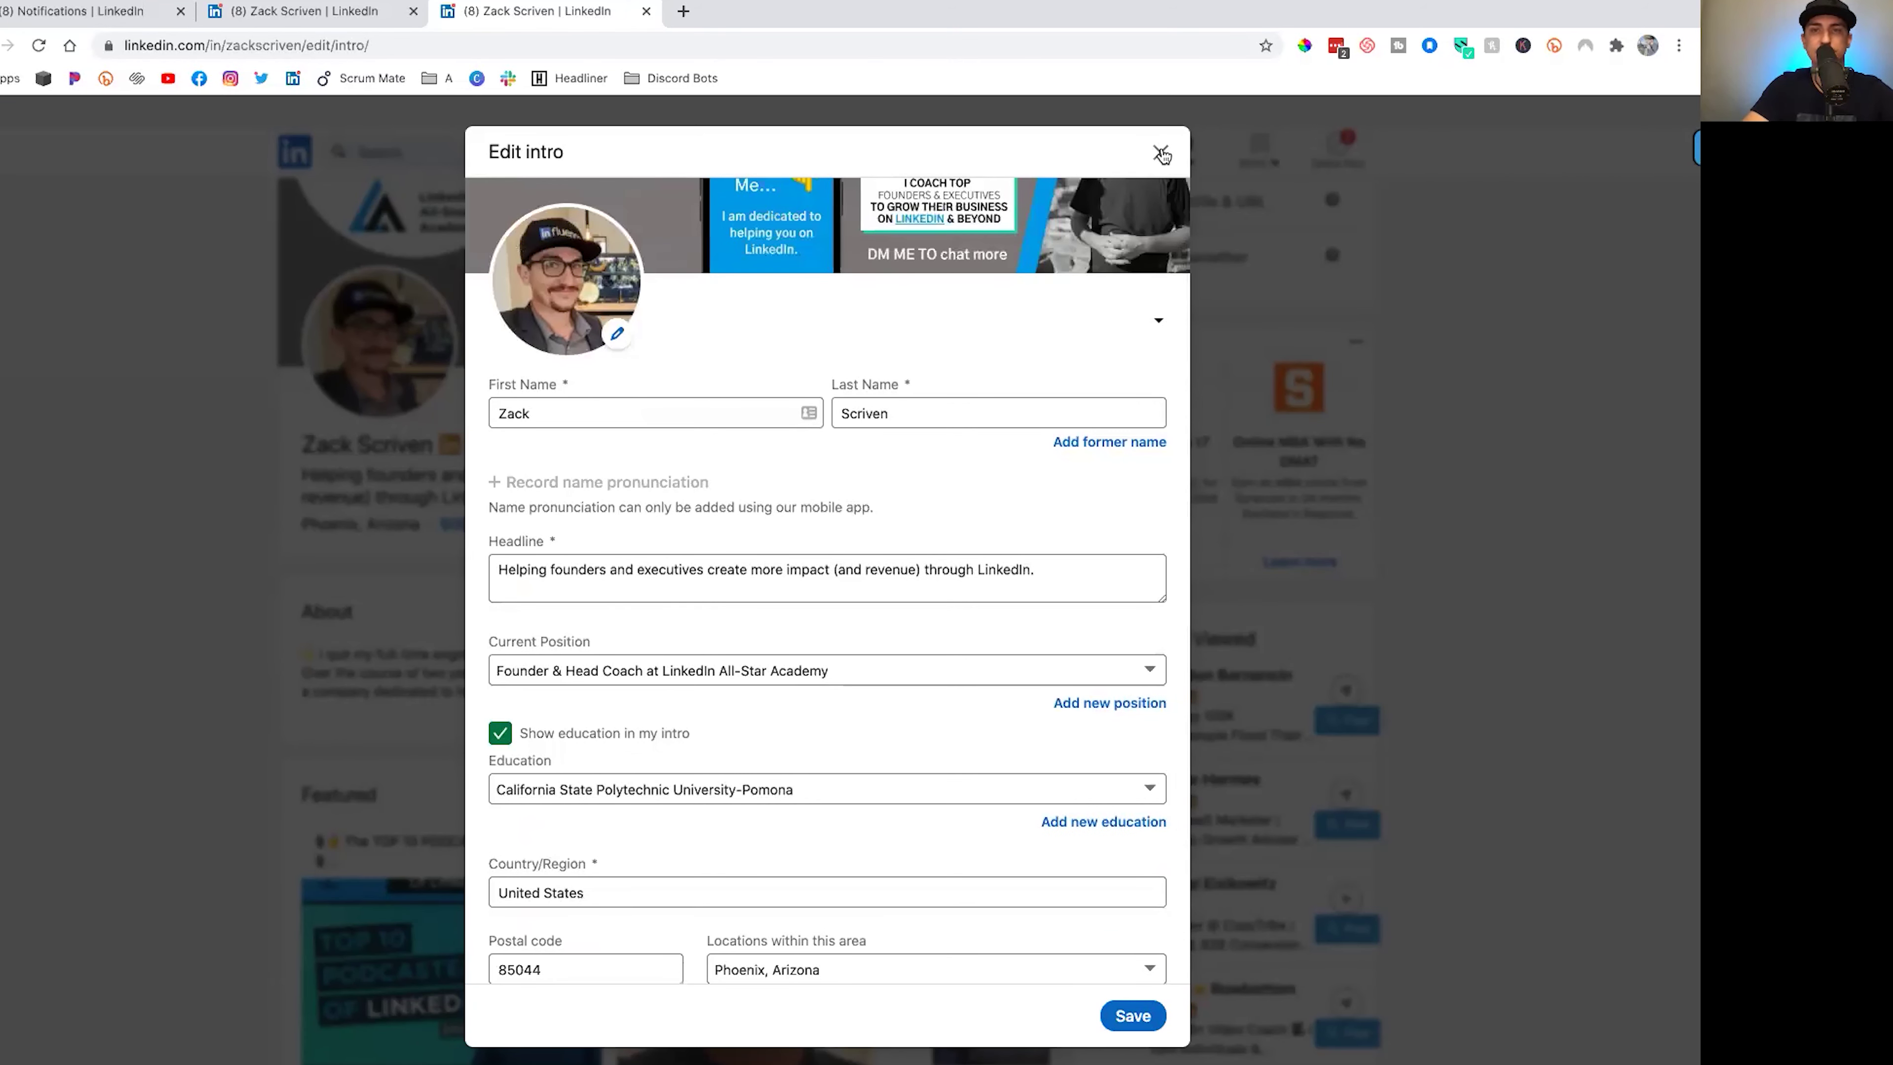
pyautogui.click(1161, 154)
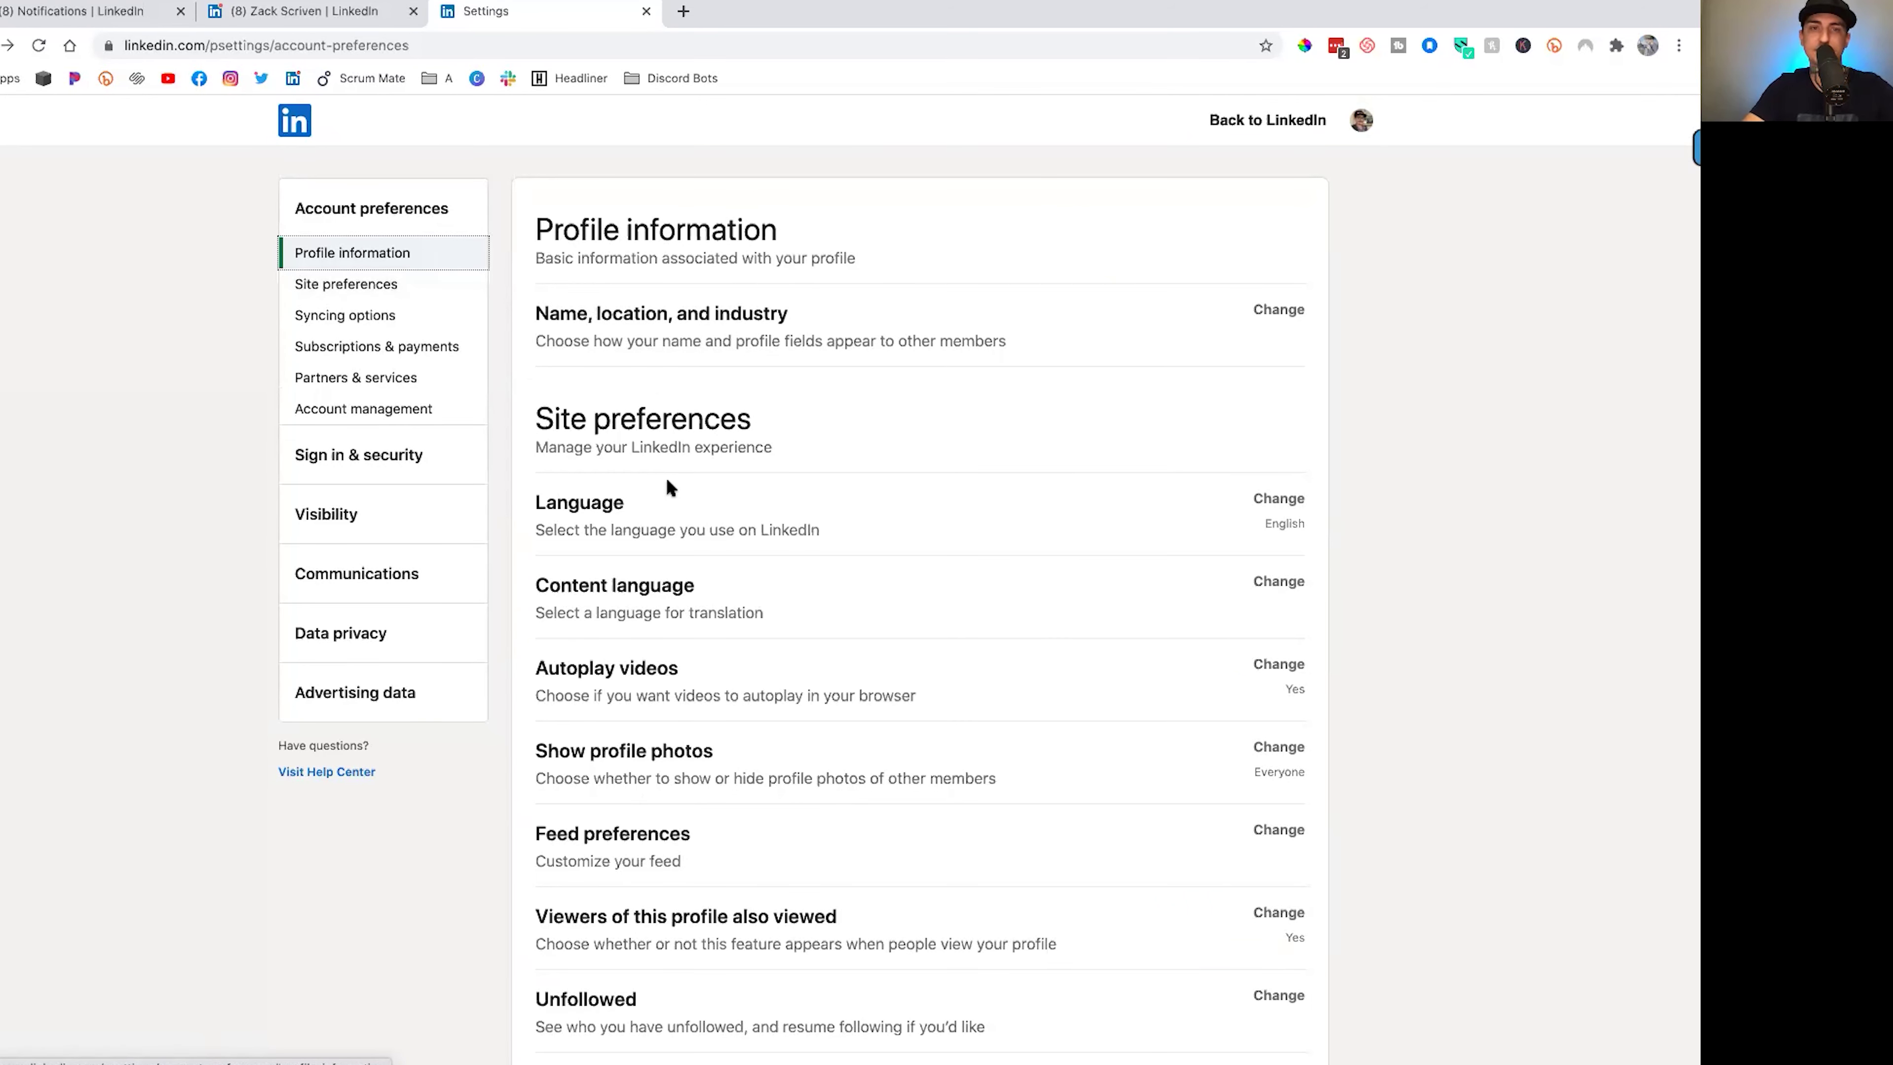
# Review the available interface languages in the site preferences, keeping English (English) selected
pyautogui.scroll(-2, 666, 477)
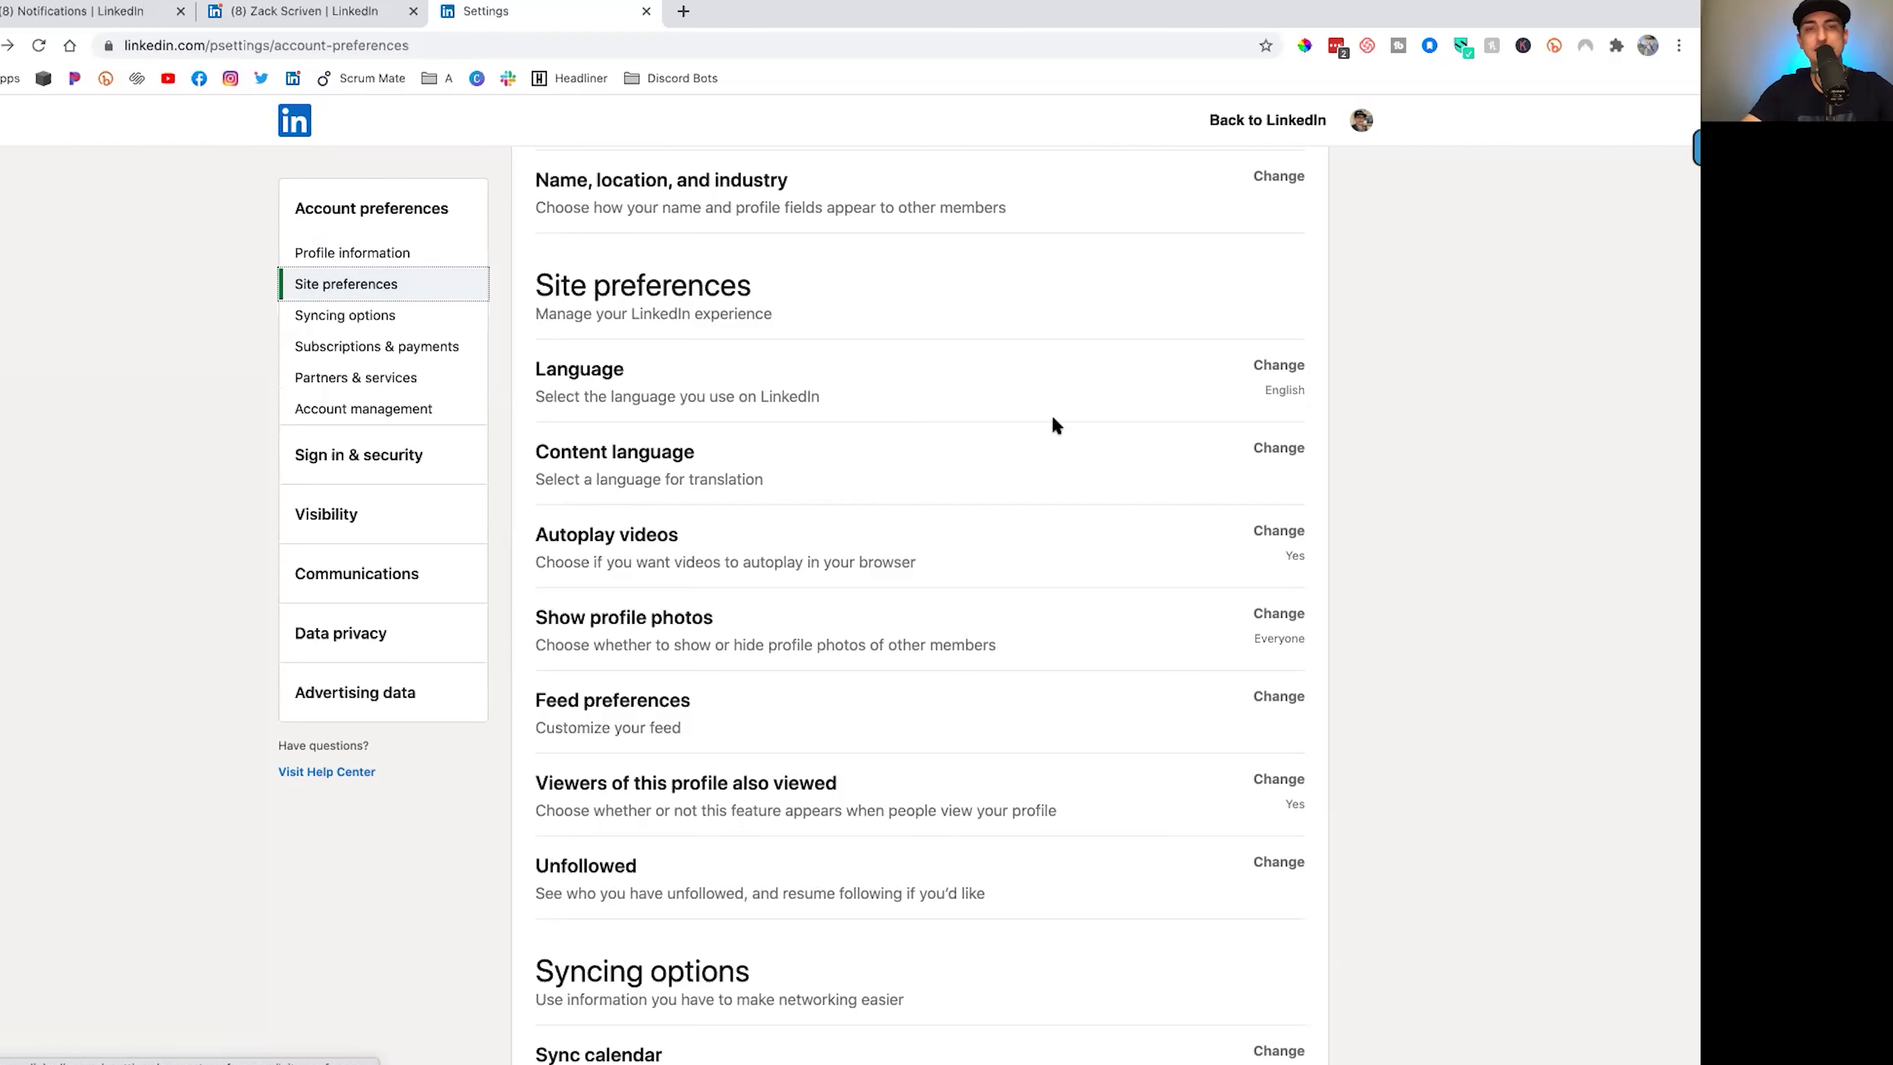
pyautogui.click(1279, 365)
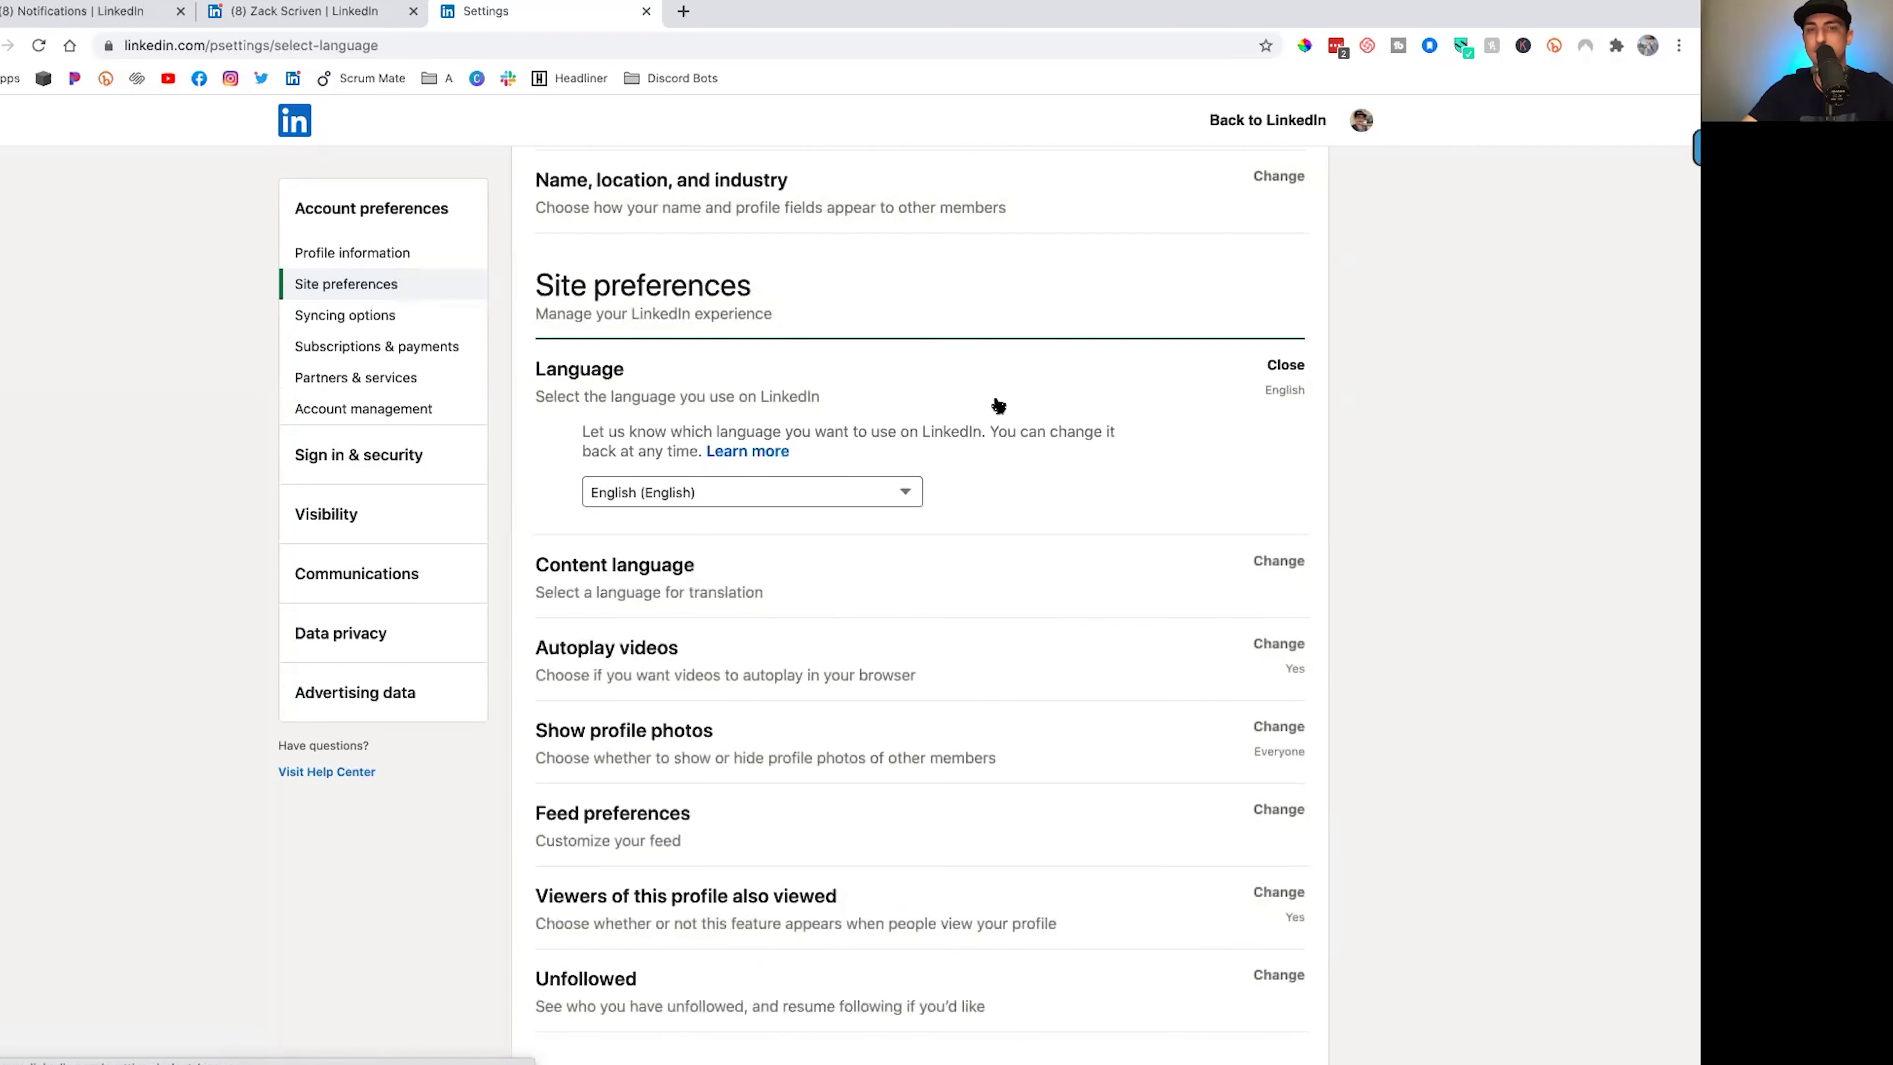
pyautogui.click(882, 493)
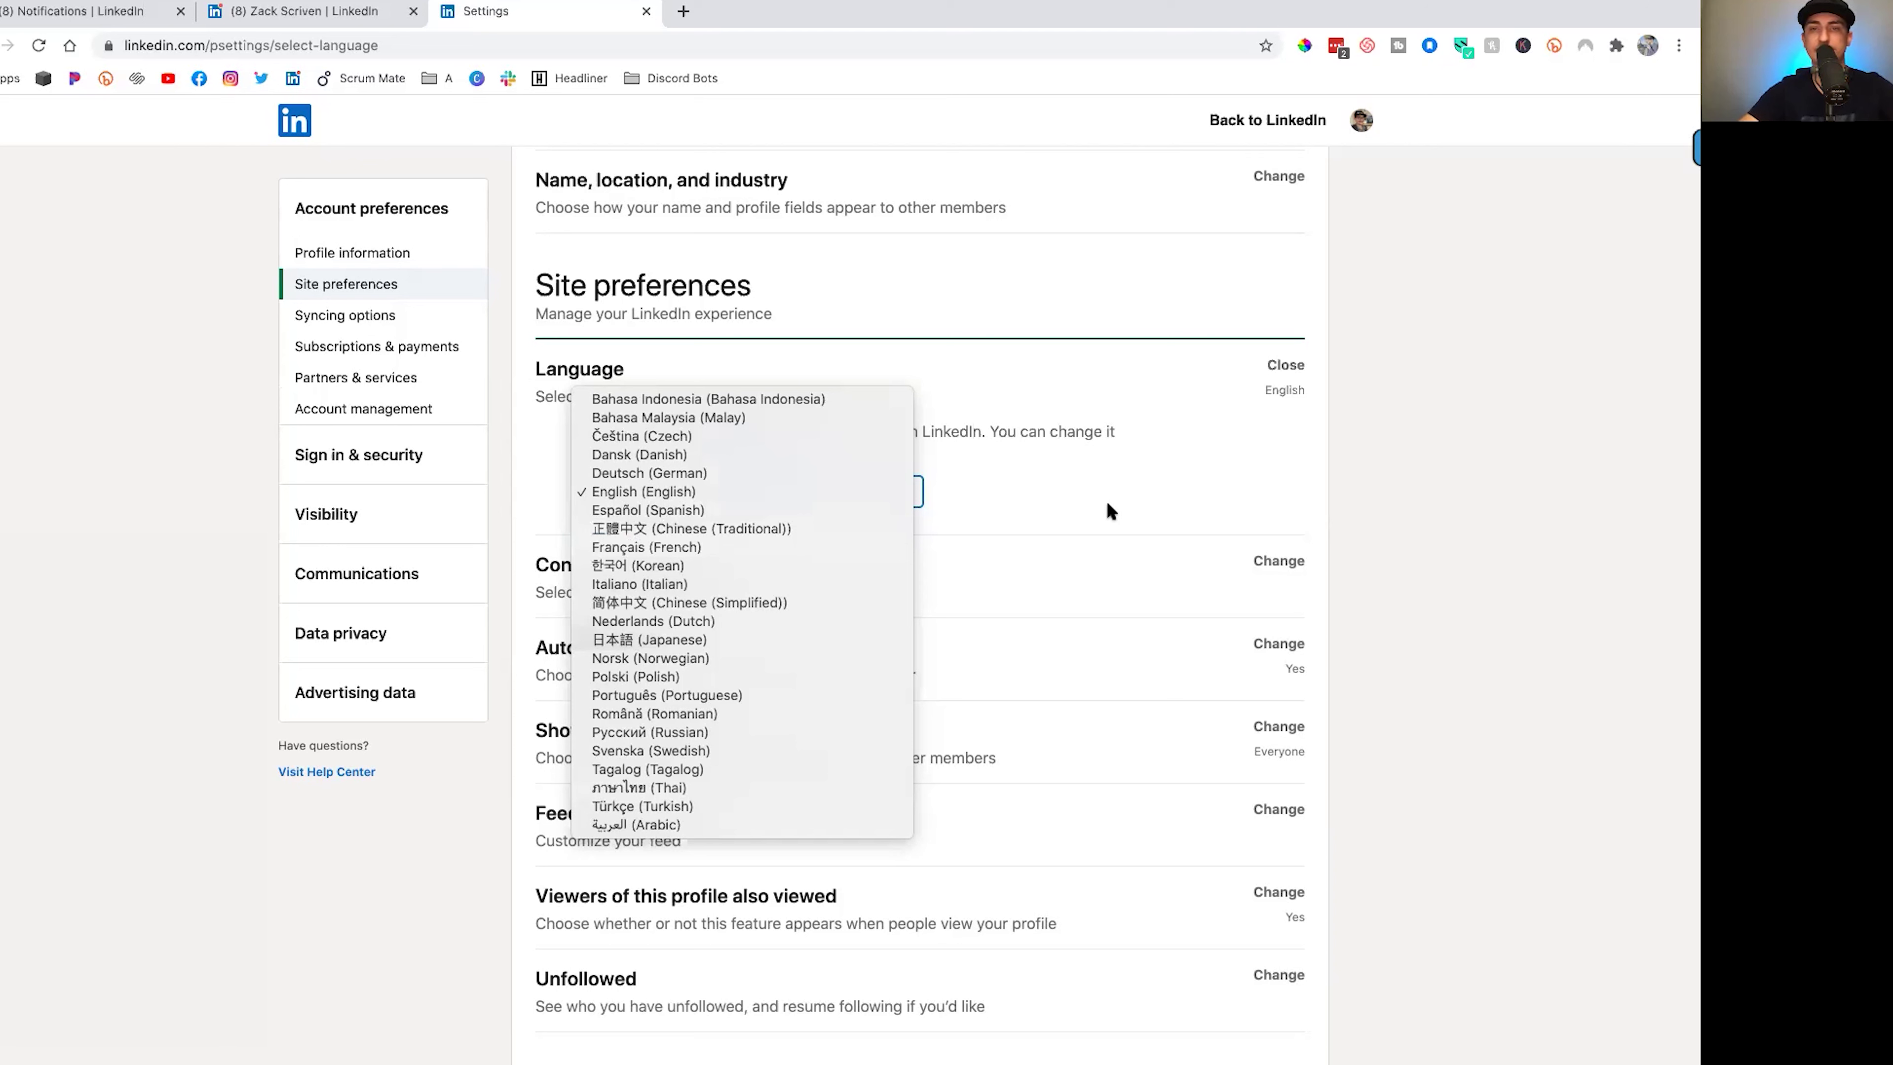
pyautogui.click(910, 485)
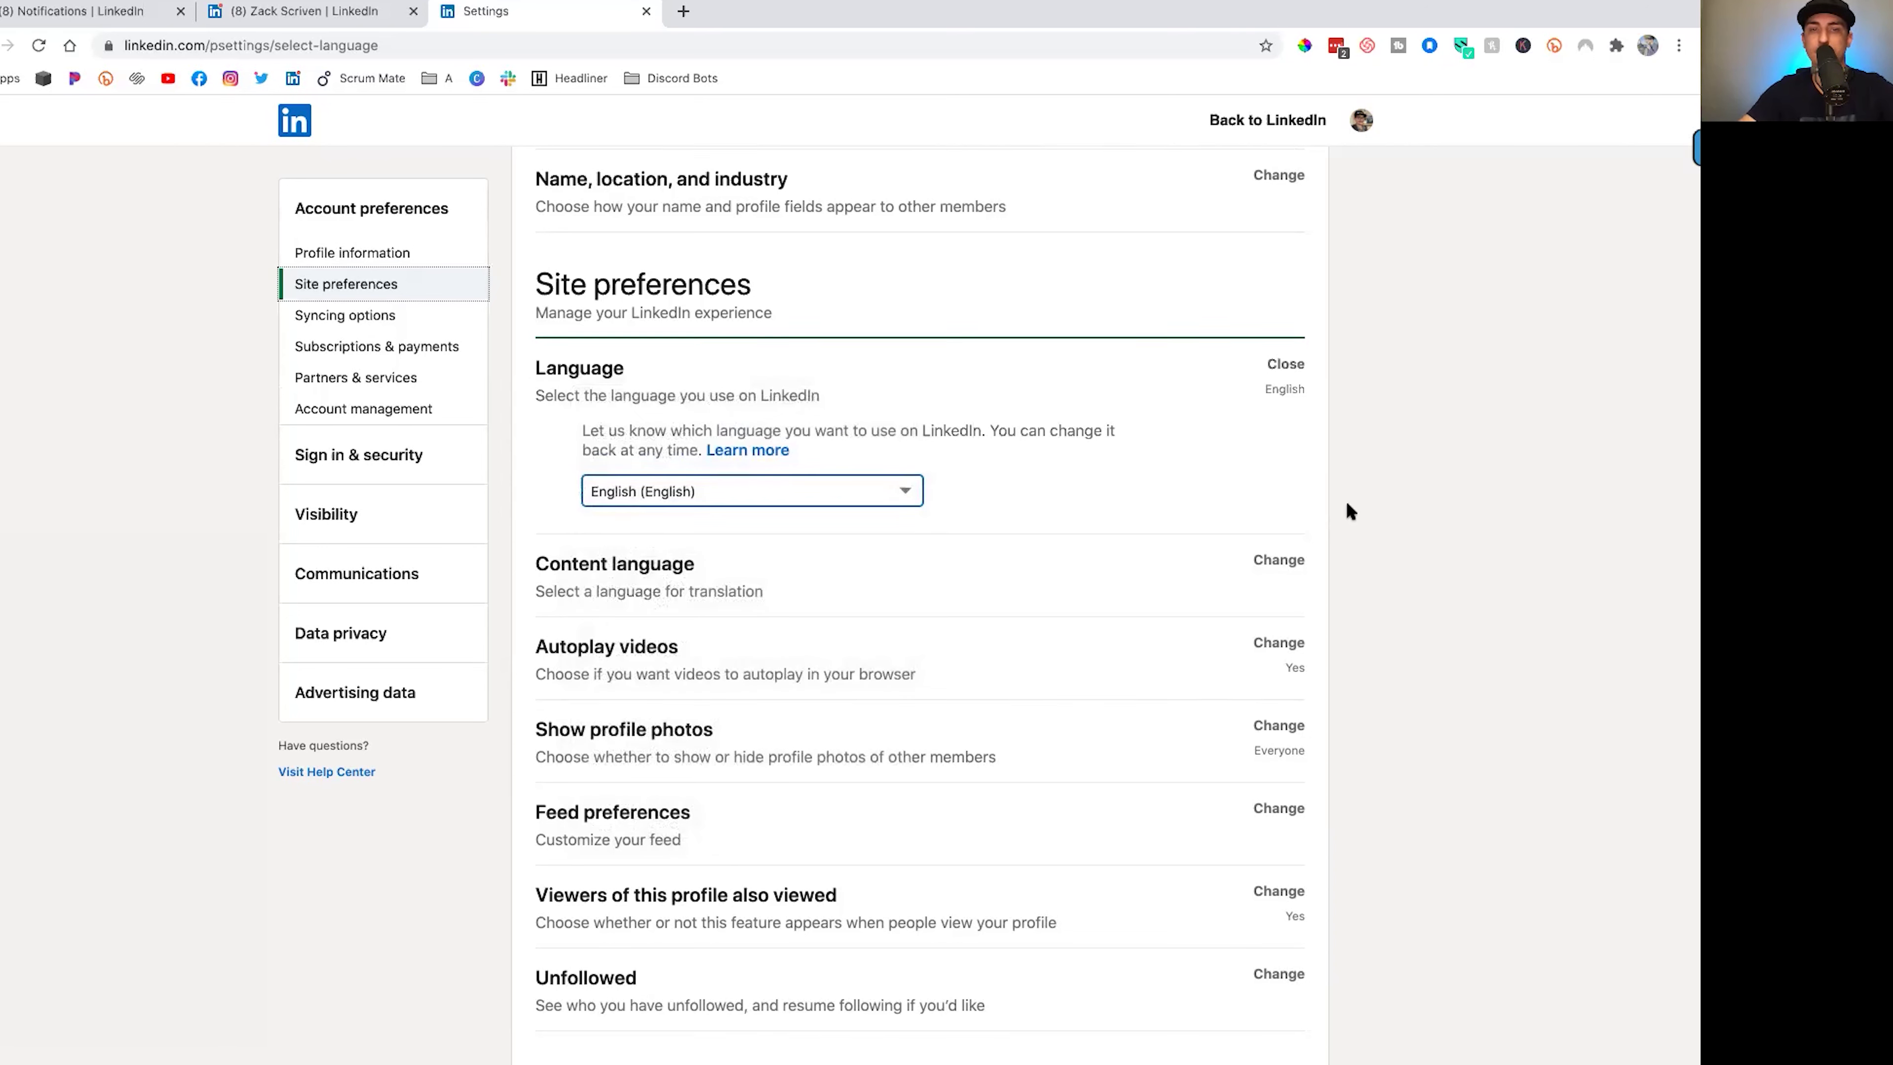
# Try Español (Spanish) as the content language for translation
pyautogui.scroll(-1, 1326, 507)
pyautogui.click(1277, 493)
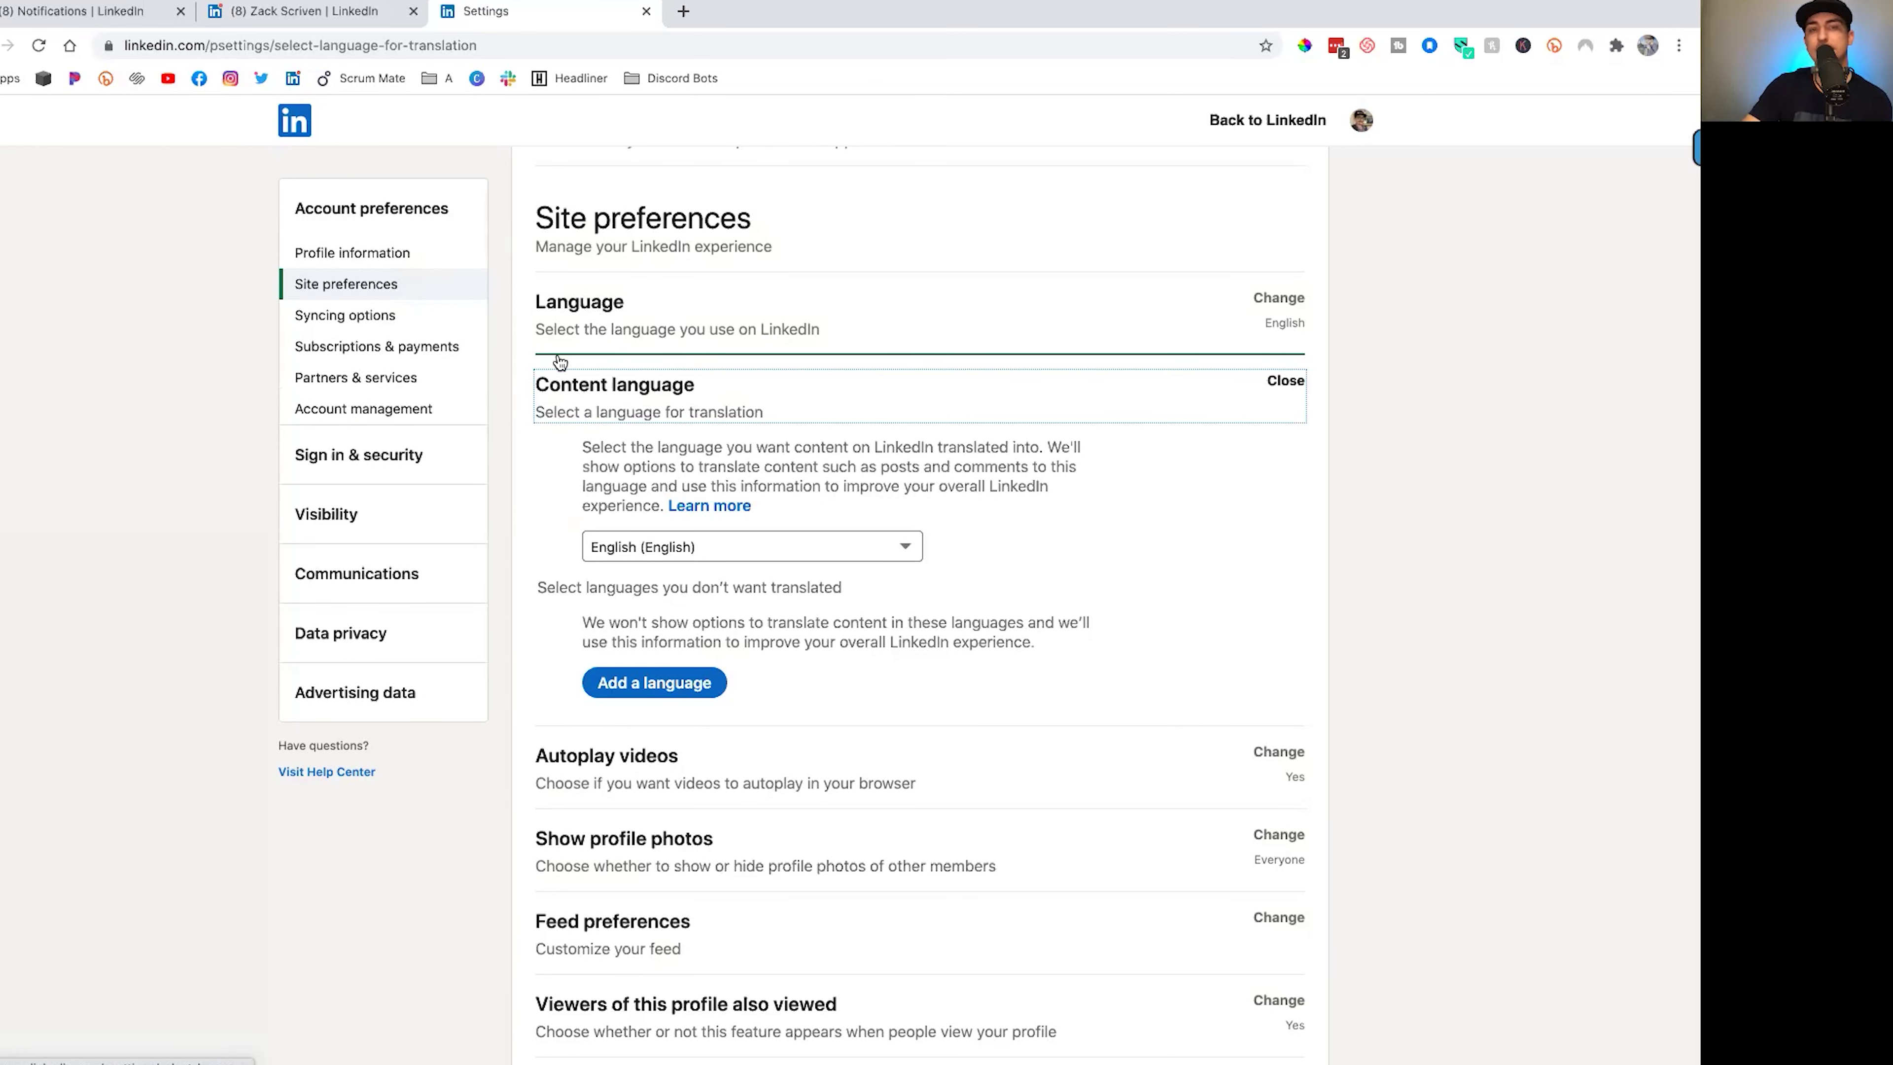
pyautogui.click(690, 545)
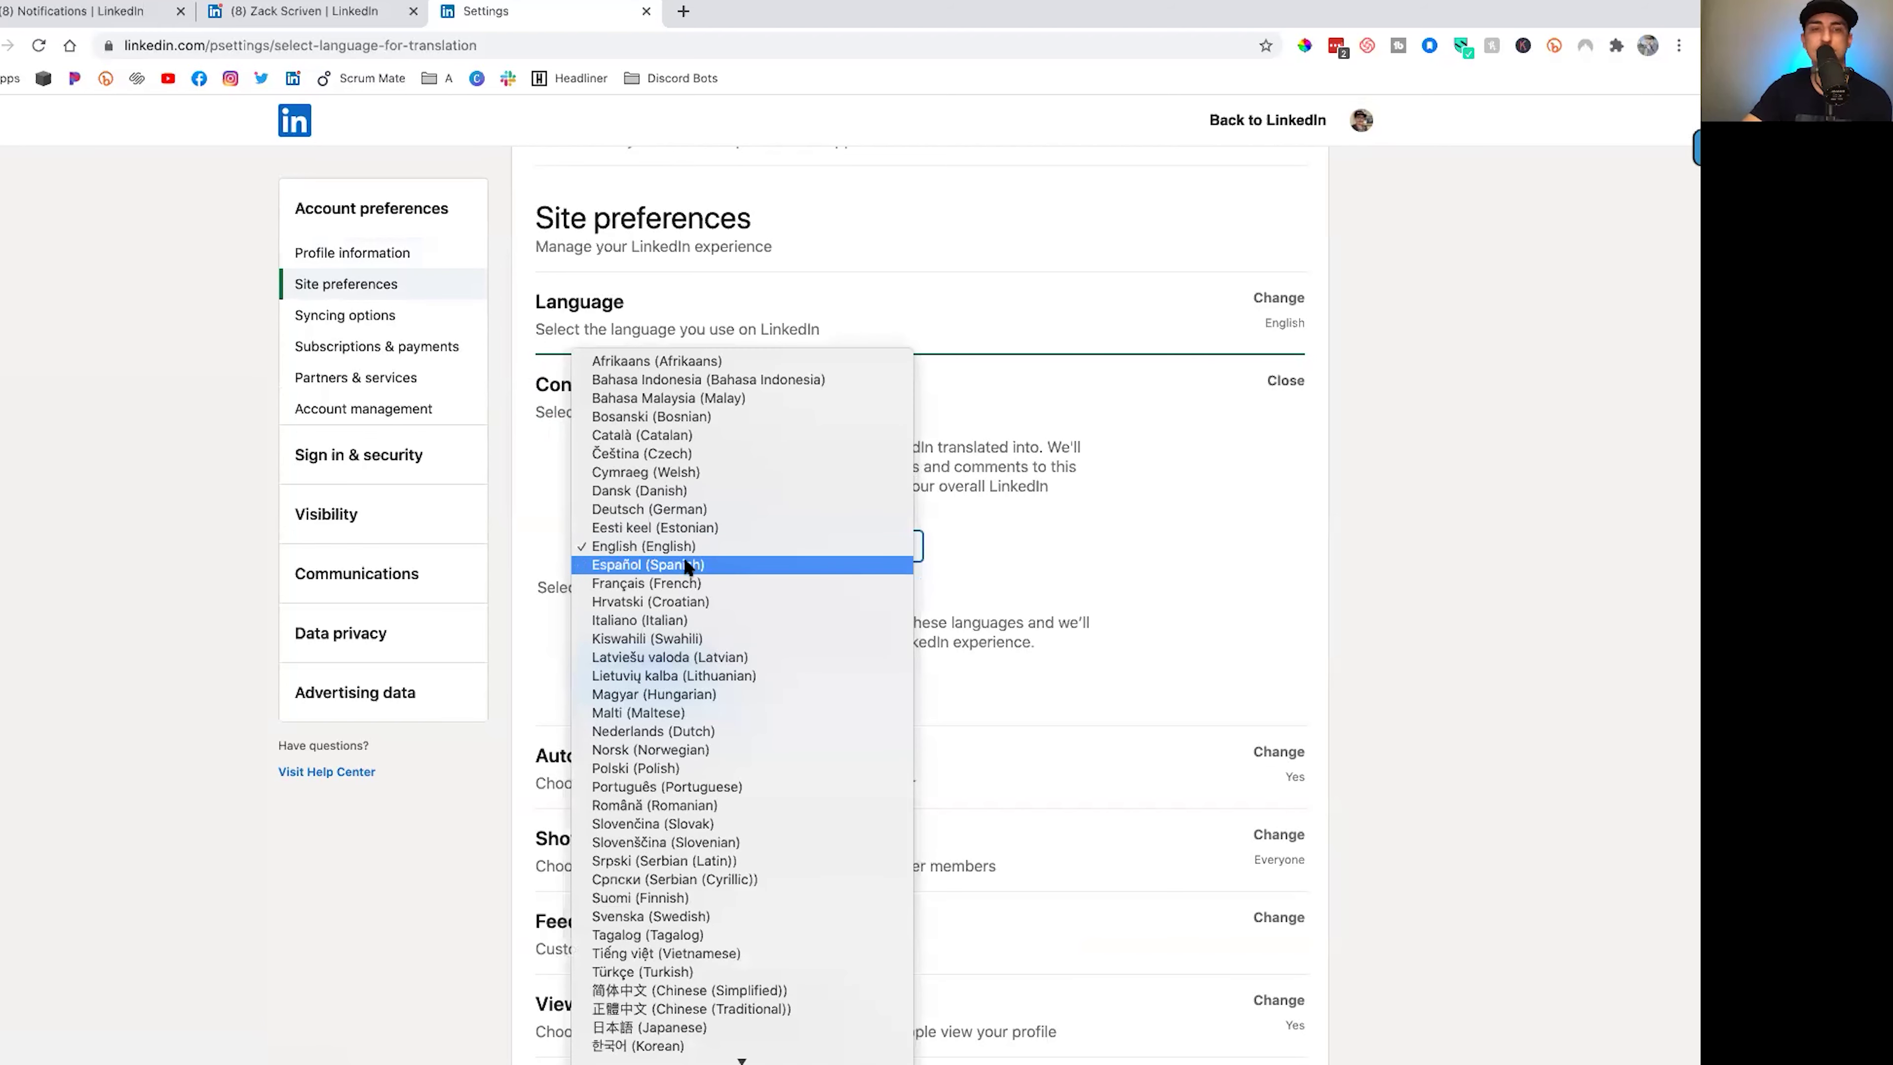
pyautogui.click(687, 566)
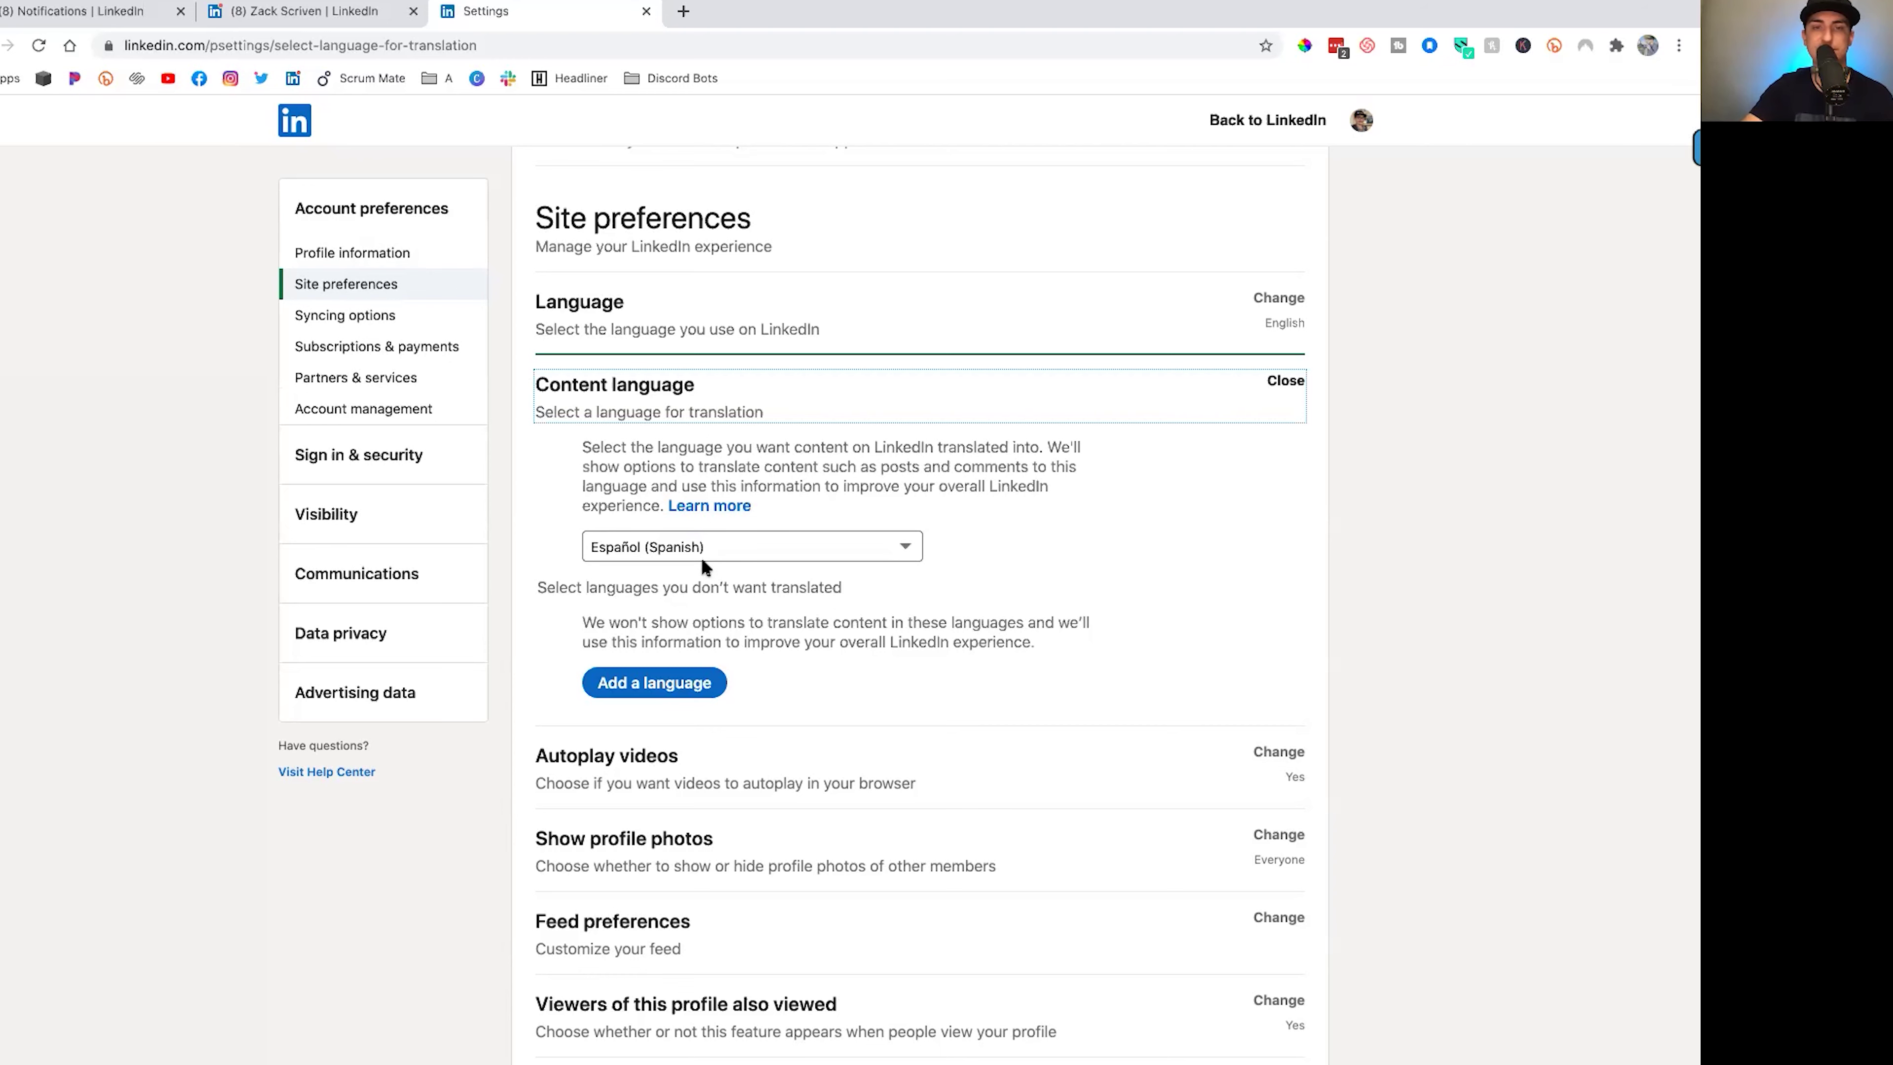
# Check the option for languages that should stay untranslated, cancel it, and set the content language back to English (English)
pyautogui.moveTo(559, 588); pyautogui.dragTo(765, 602)
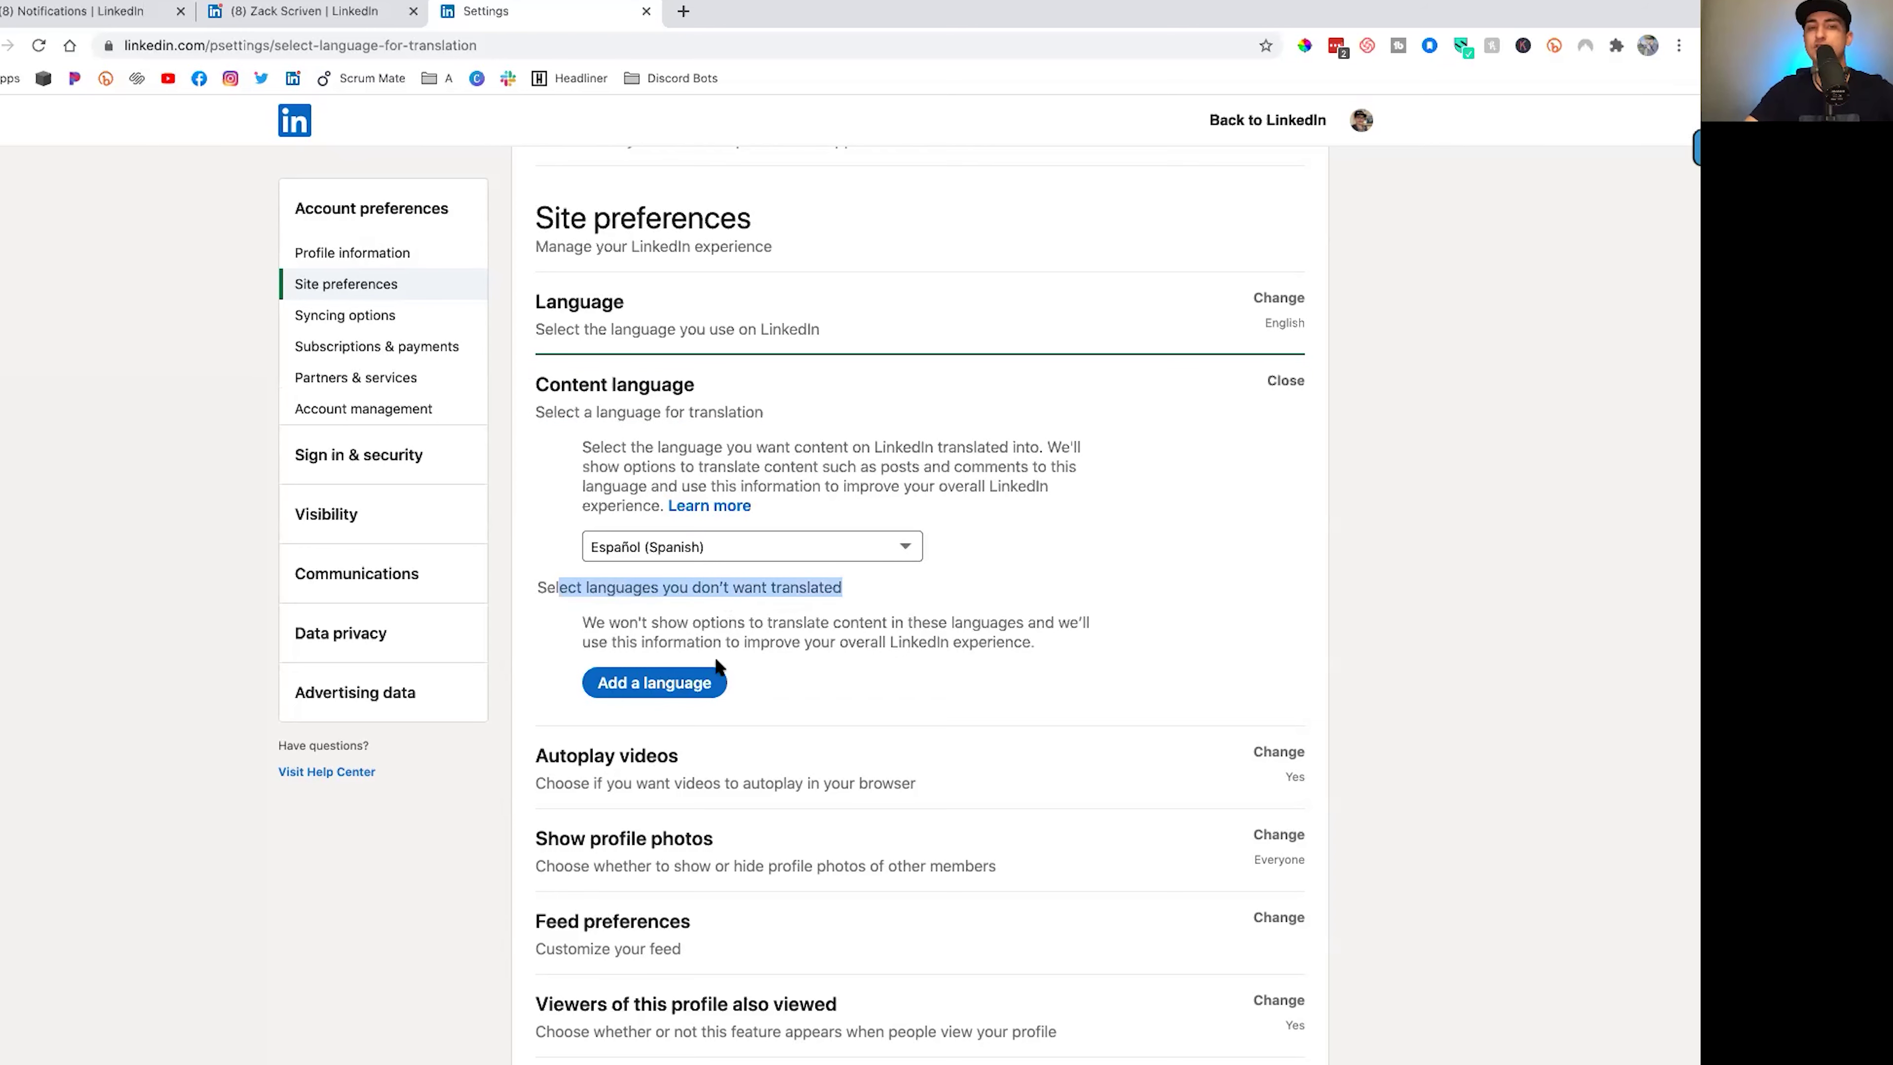
pyautogui.click(712, 674)
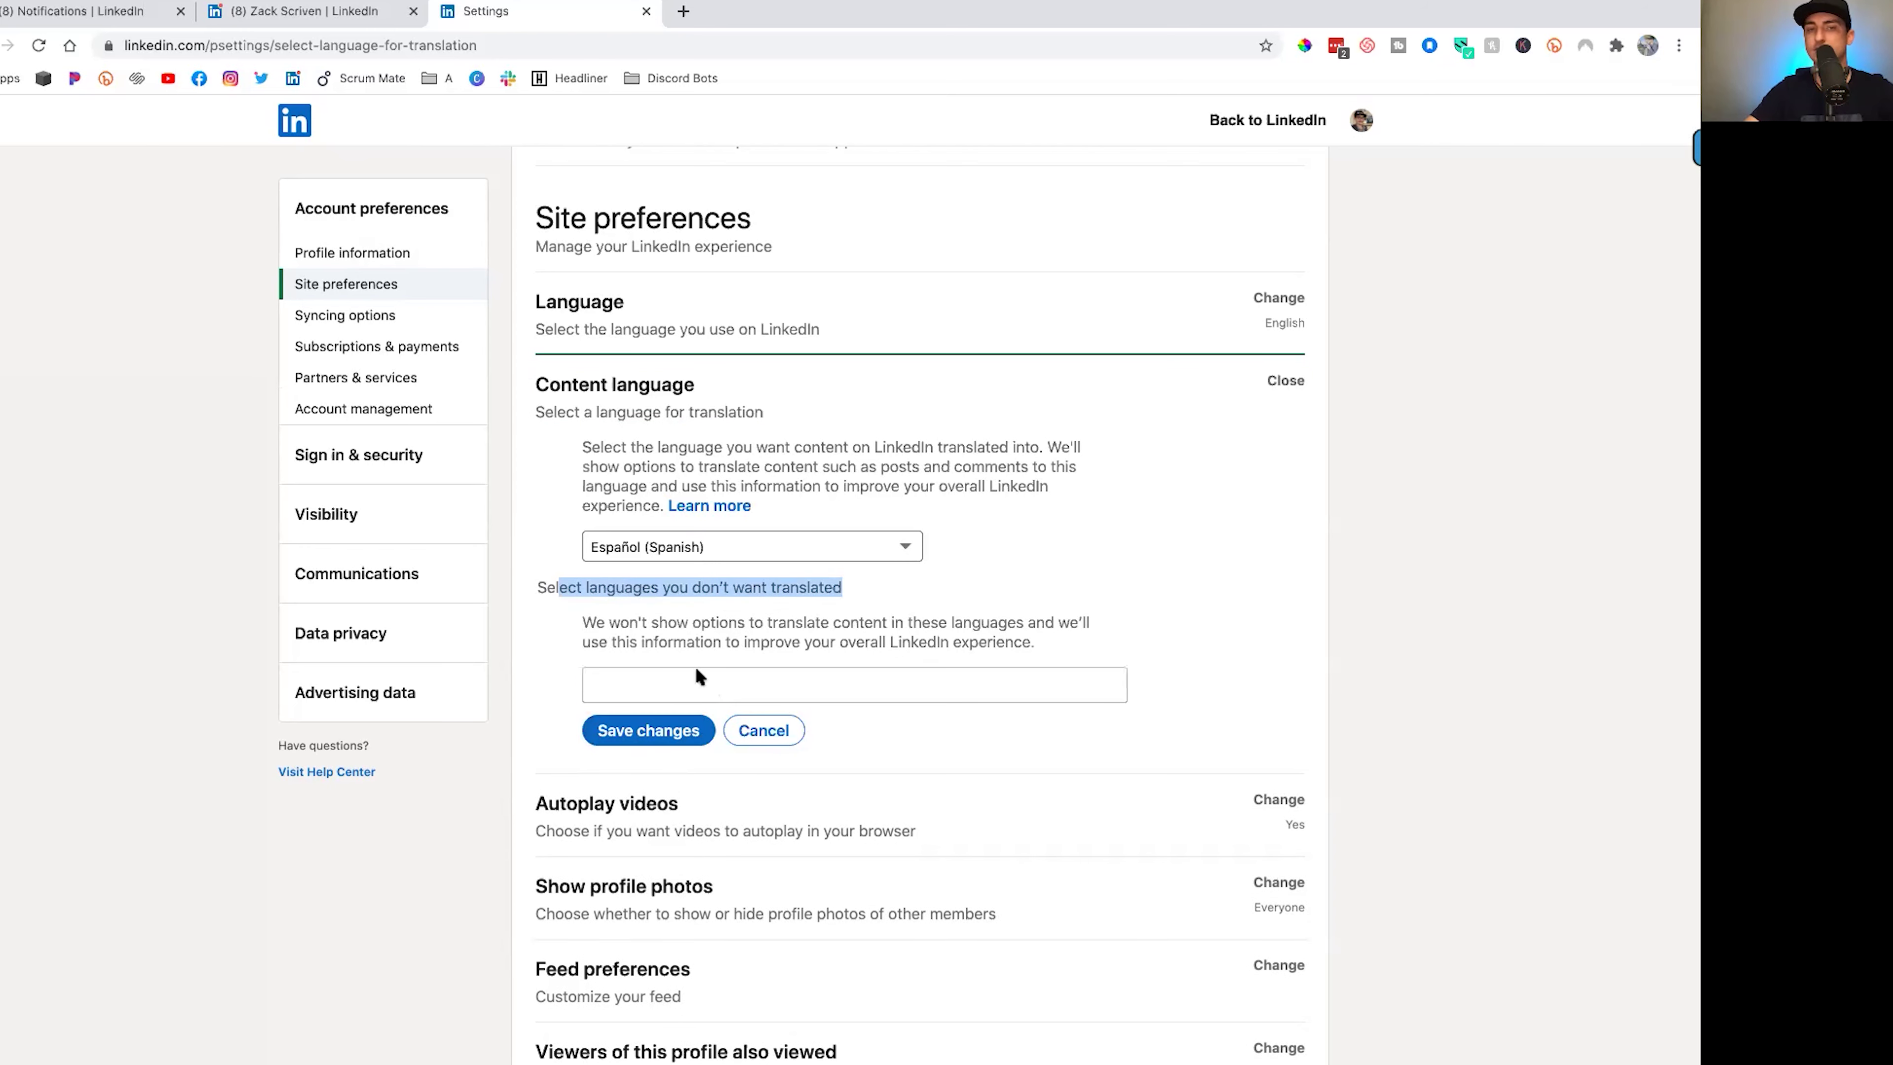
pyautogui.click(763, 730)
pyautogui.click(786, 548)
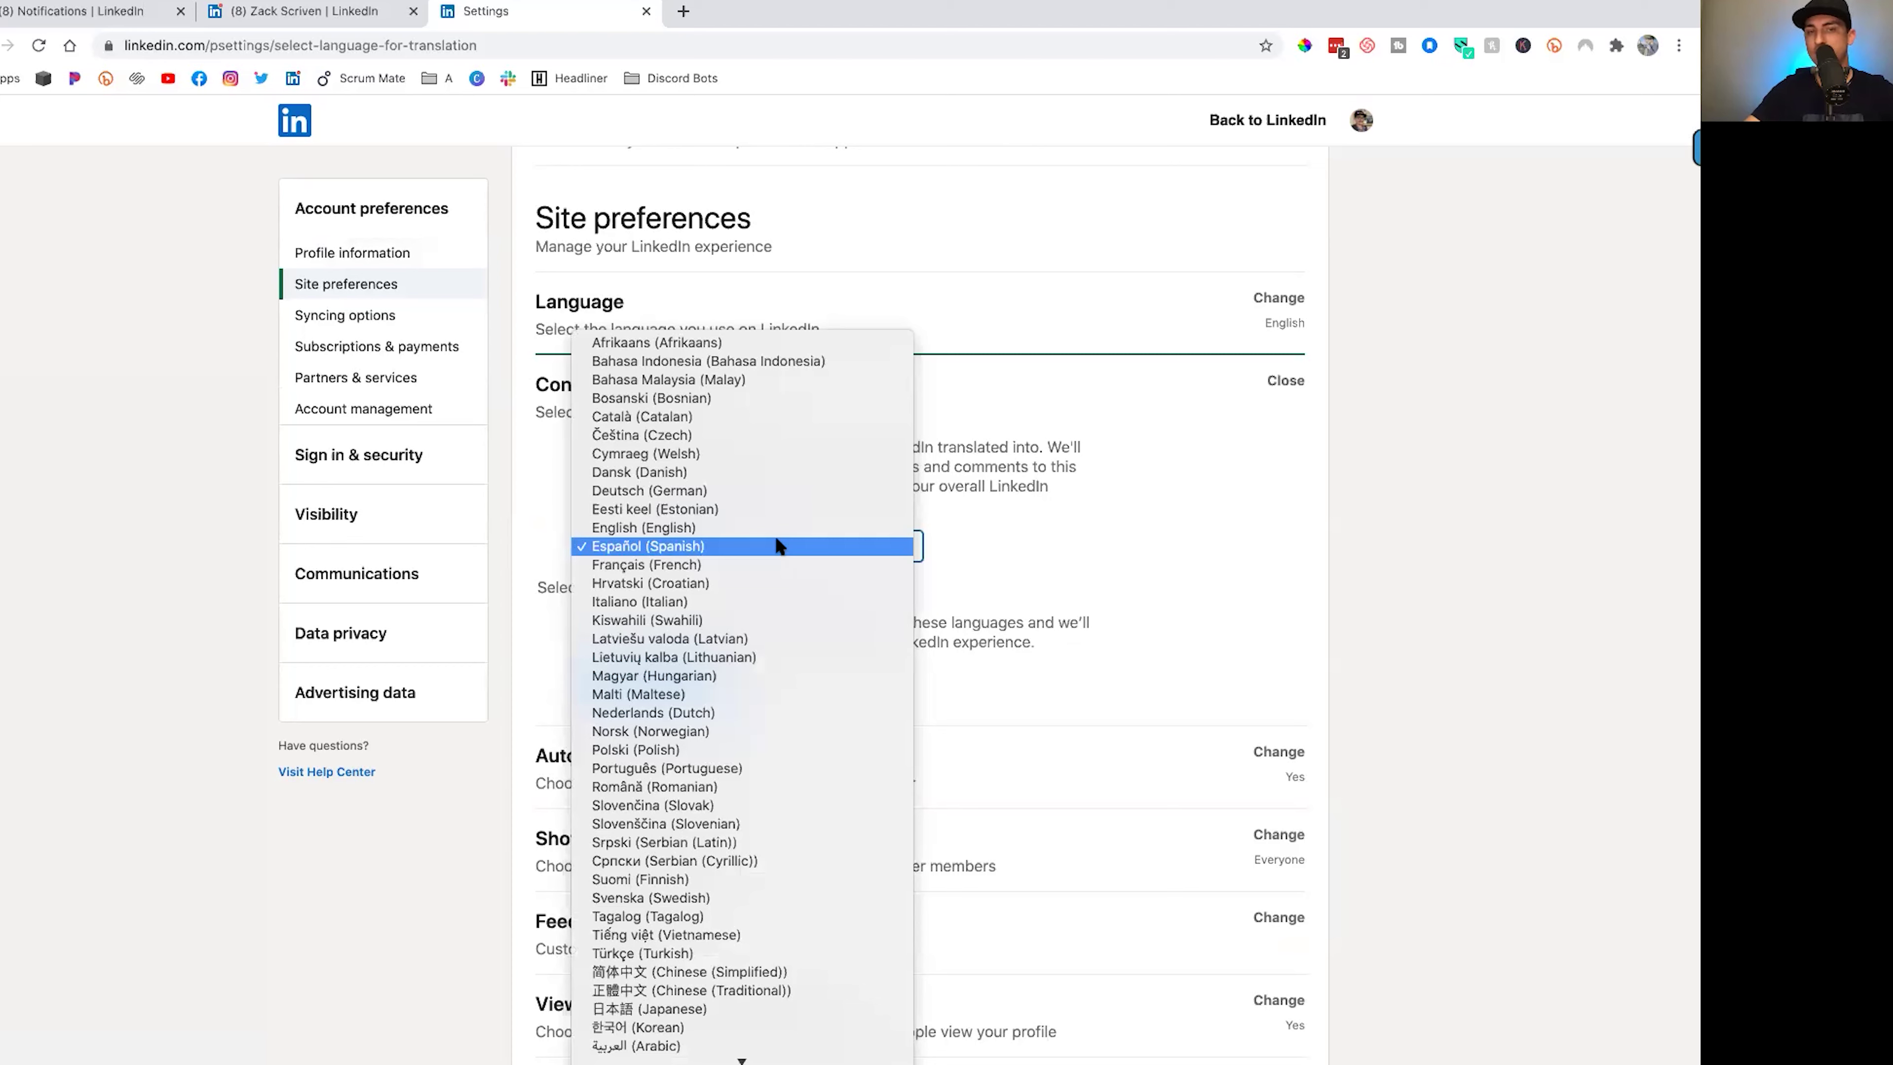
pyautogui.click(742, 527)
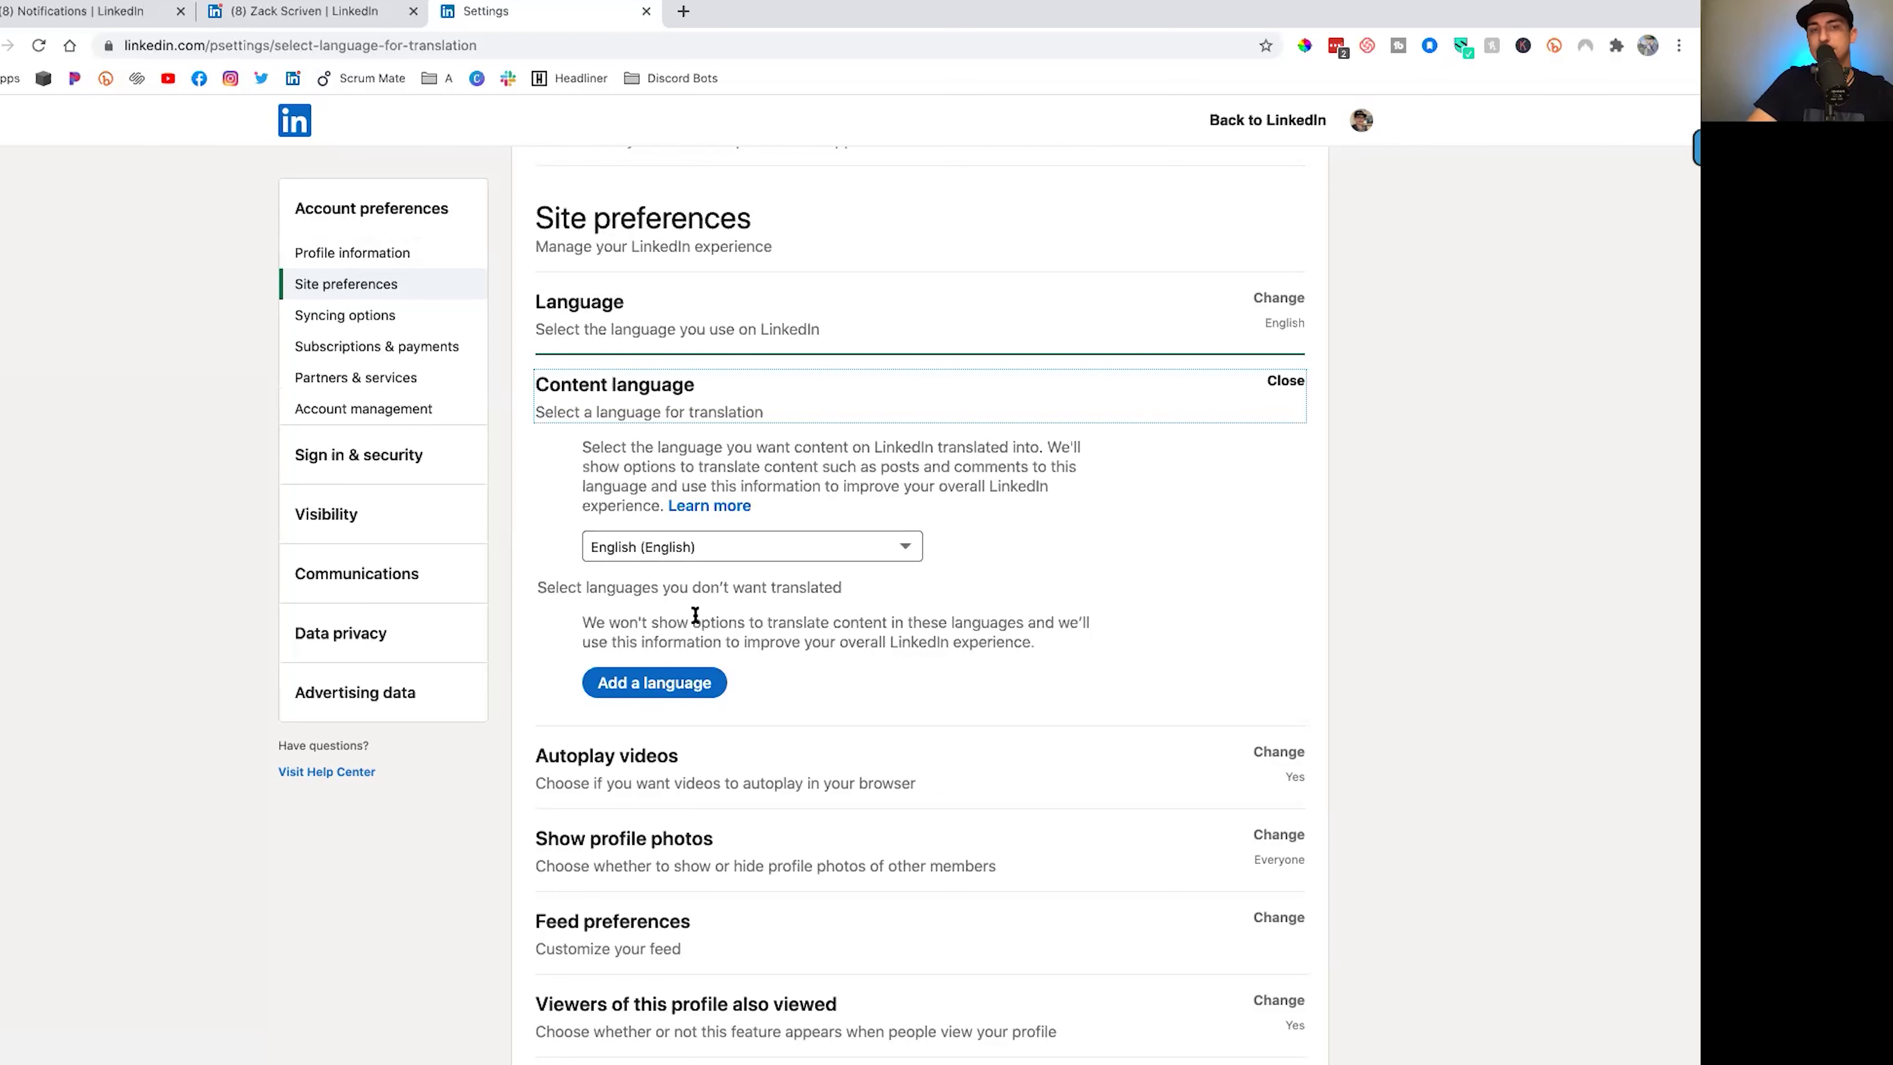
# Add Español (Spanish) to the languages you don't want translated and save the changes
pyautogui.scroll(-1, 697, 617)
pyautogui.click(653, 662)
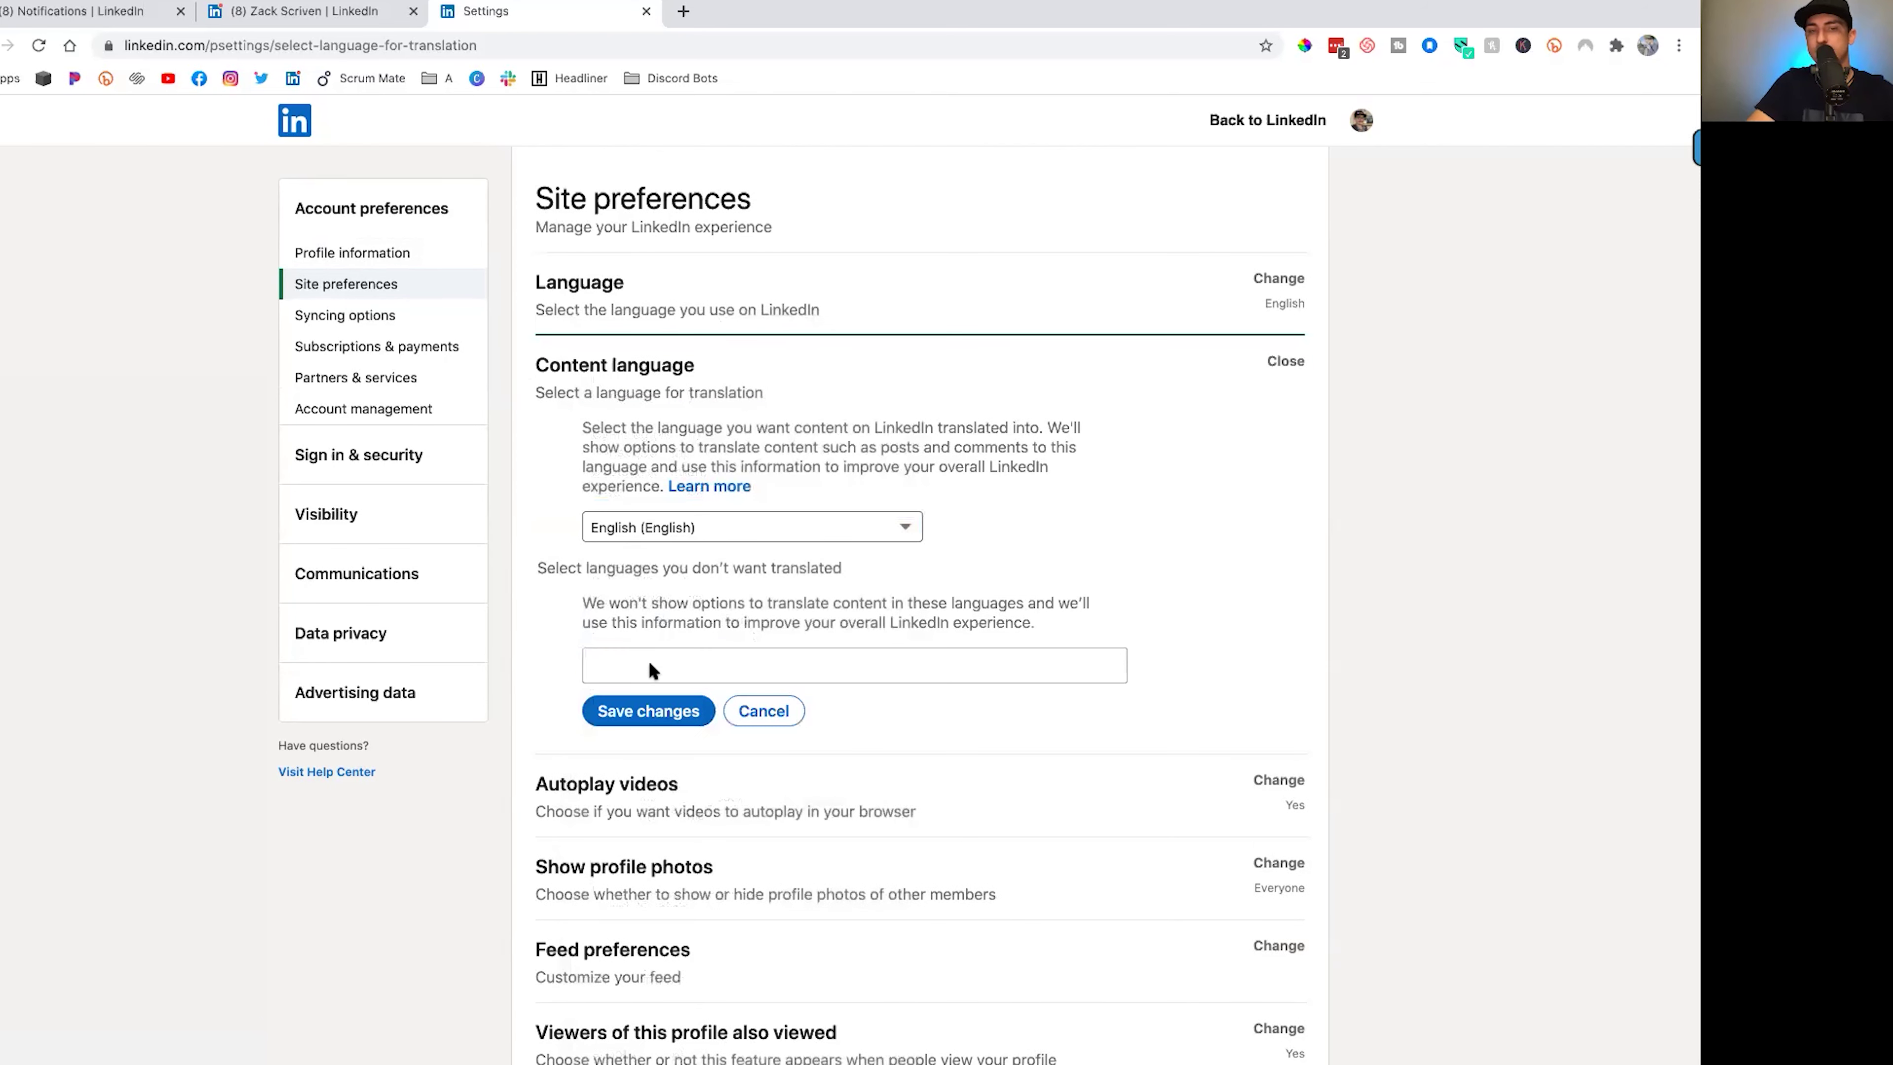
pyautogui.click(652, 662)
pyautogui.write('span')
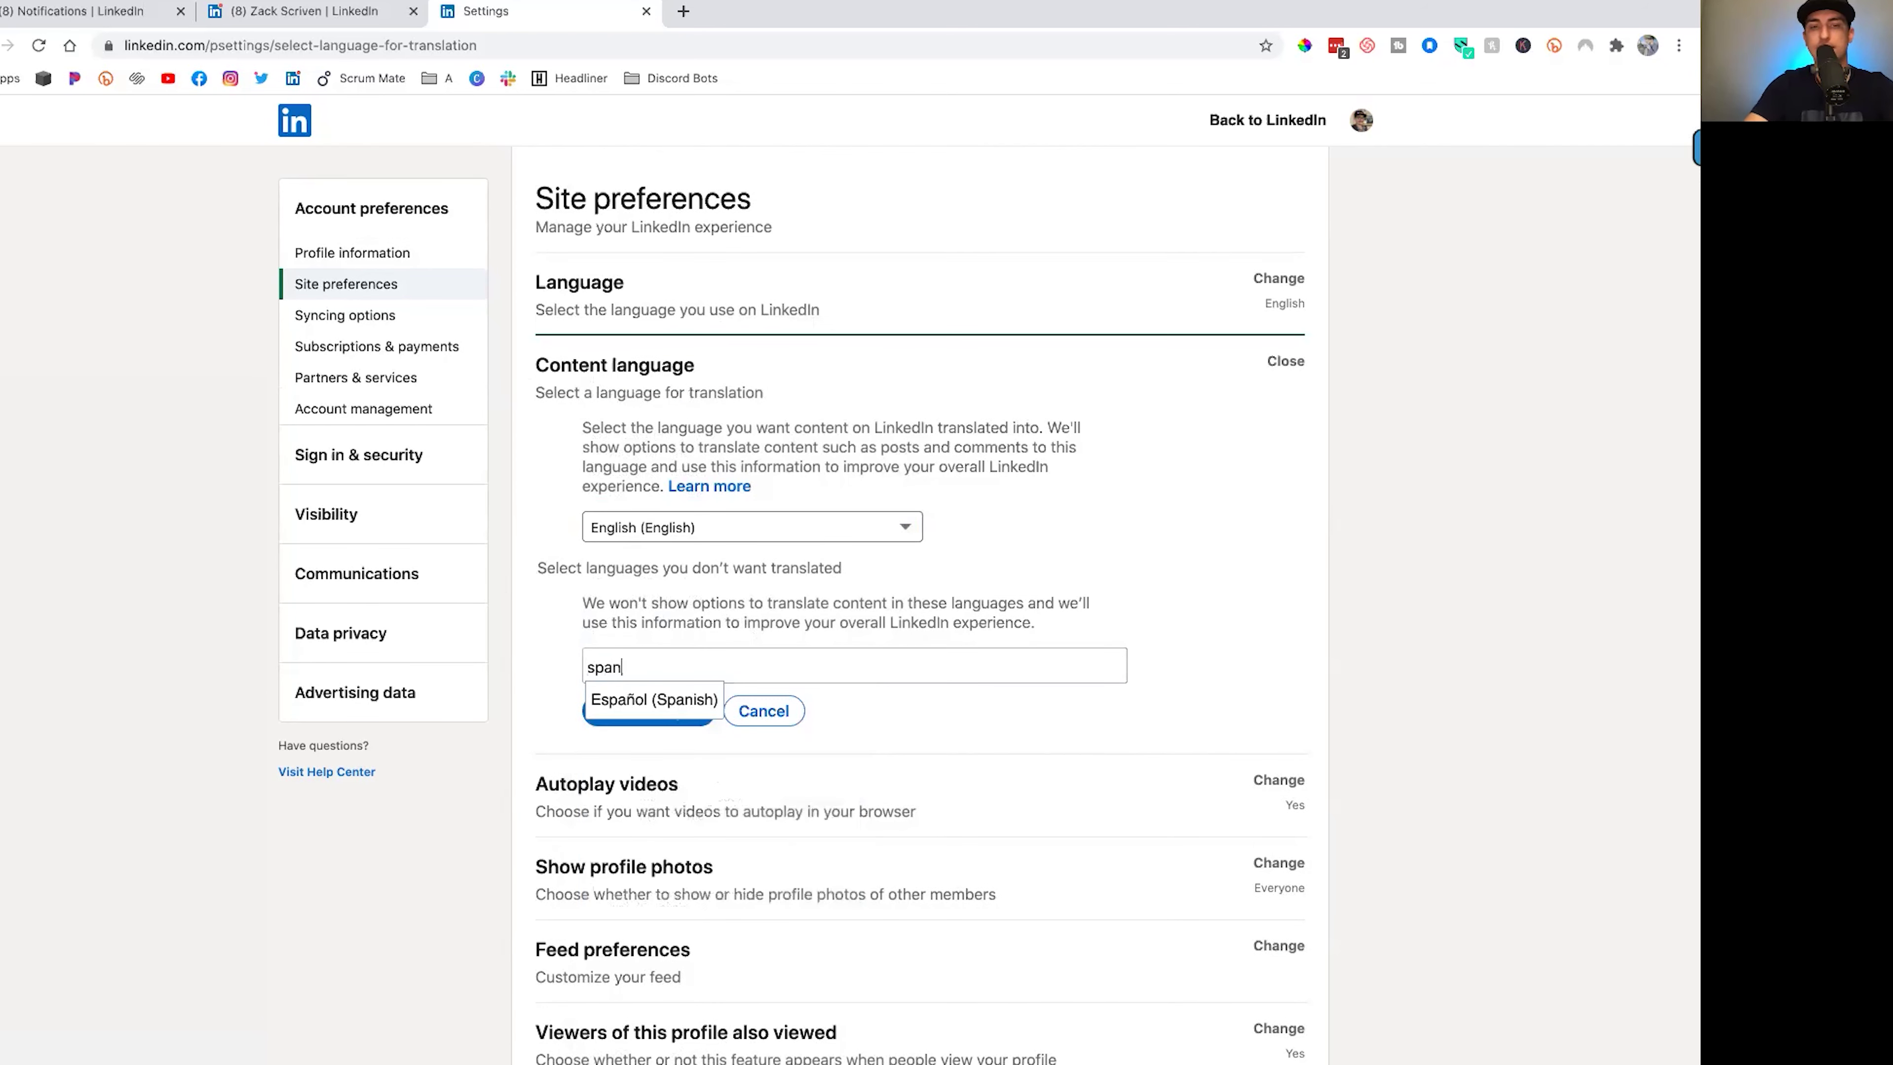
pyautogui.click(654, 699)
pyautogui.scroll(-3, 770, 627)
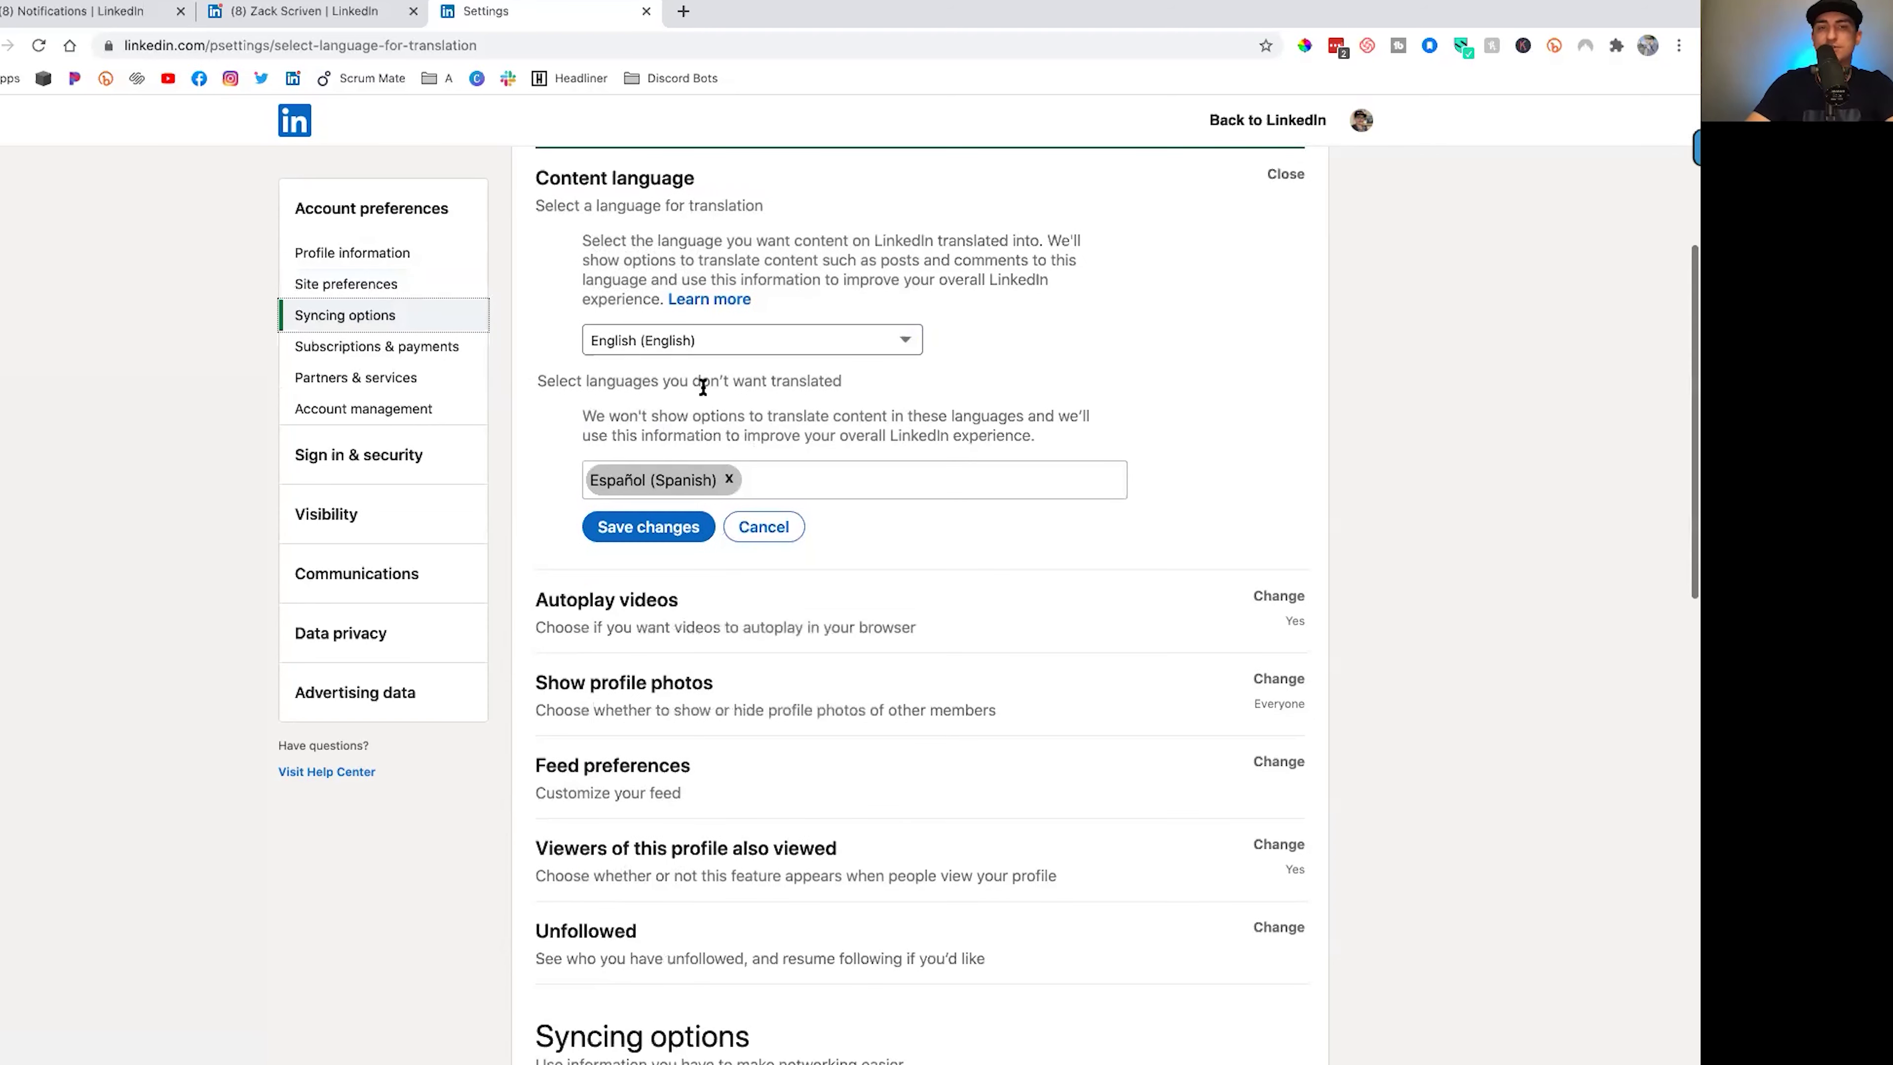
pyautogui.scroll(2, 719, 439)
pyautogui.click(650, 662)
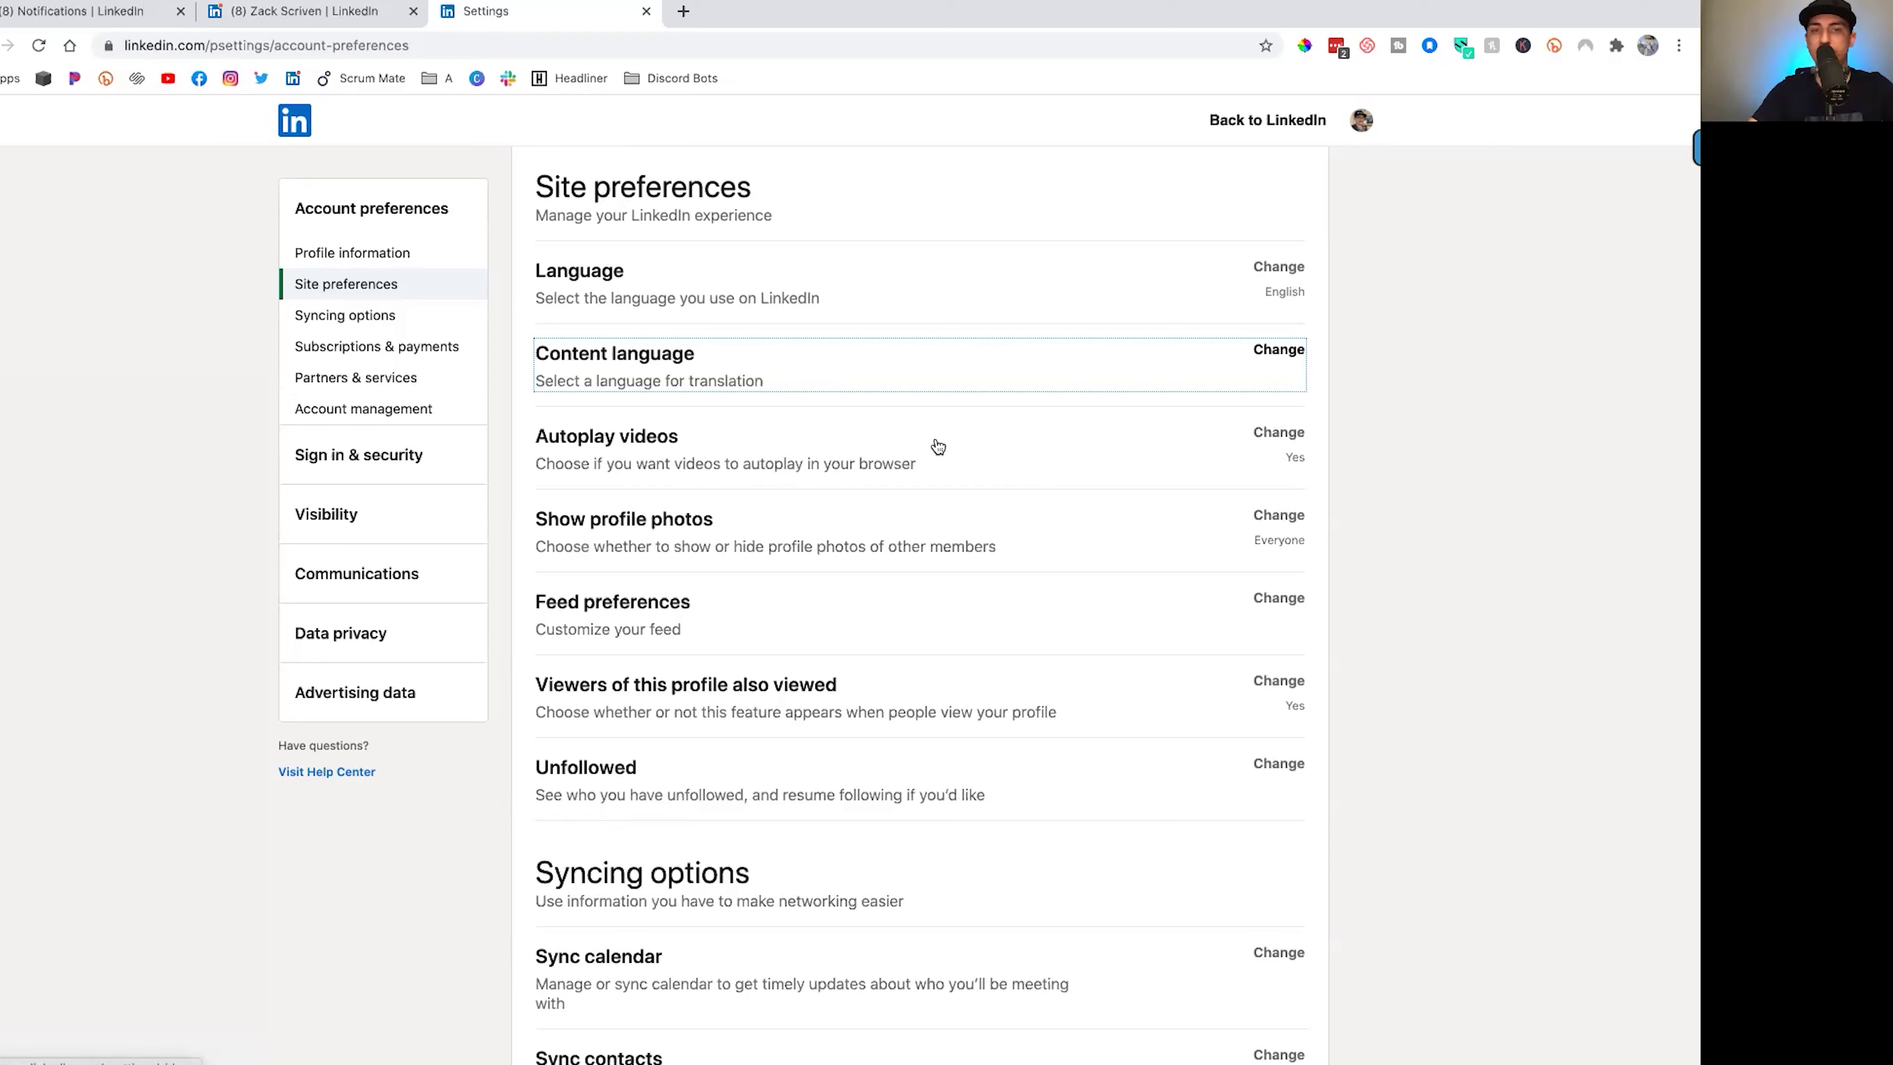
# Try turning off autoplay for feed videos, restore it to Yes and close the setting
pyautogui.click(1289, 434)
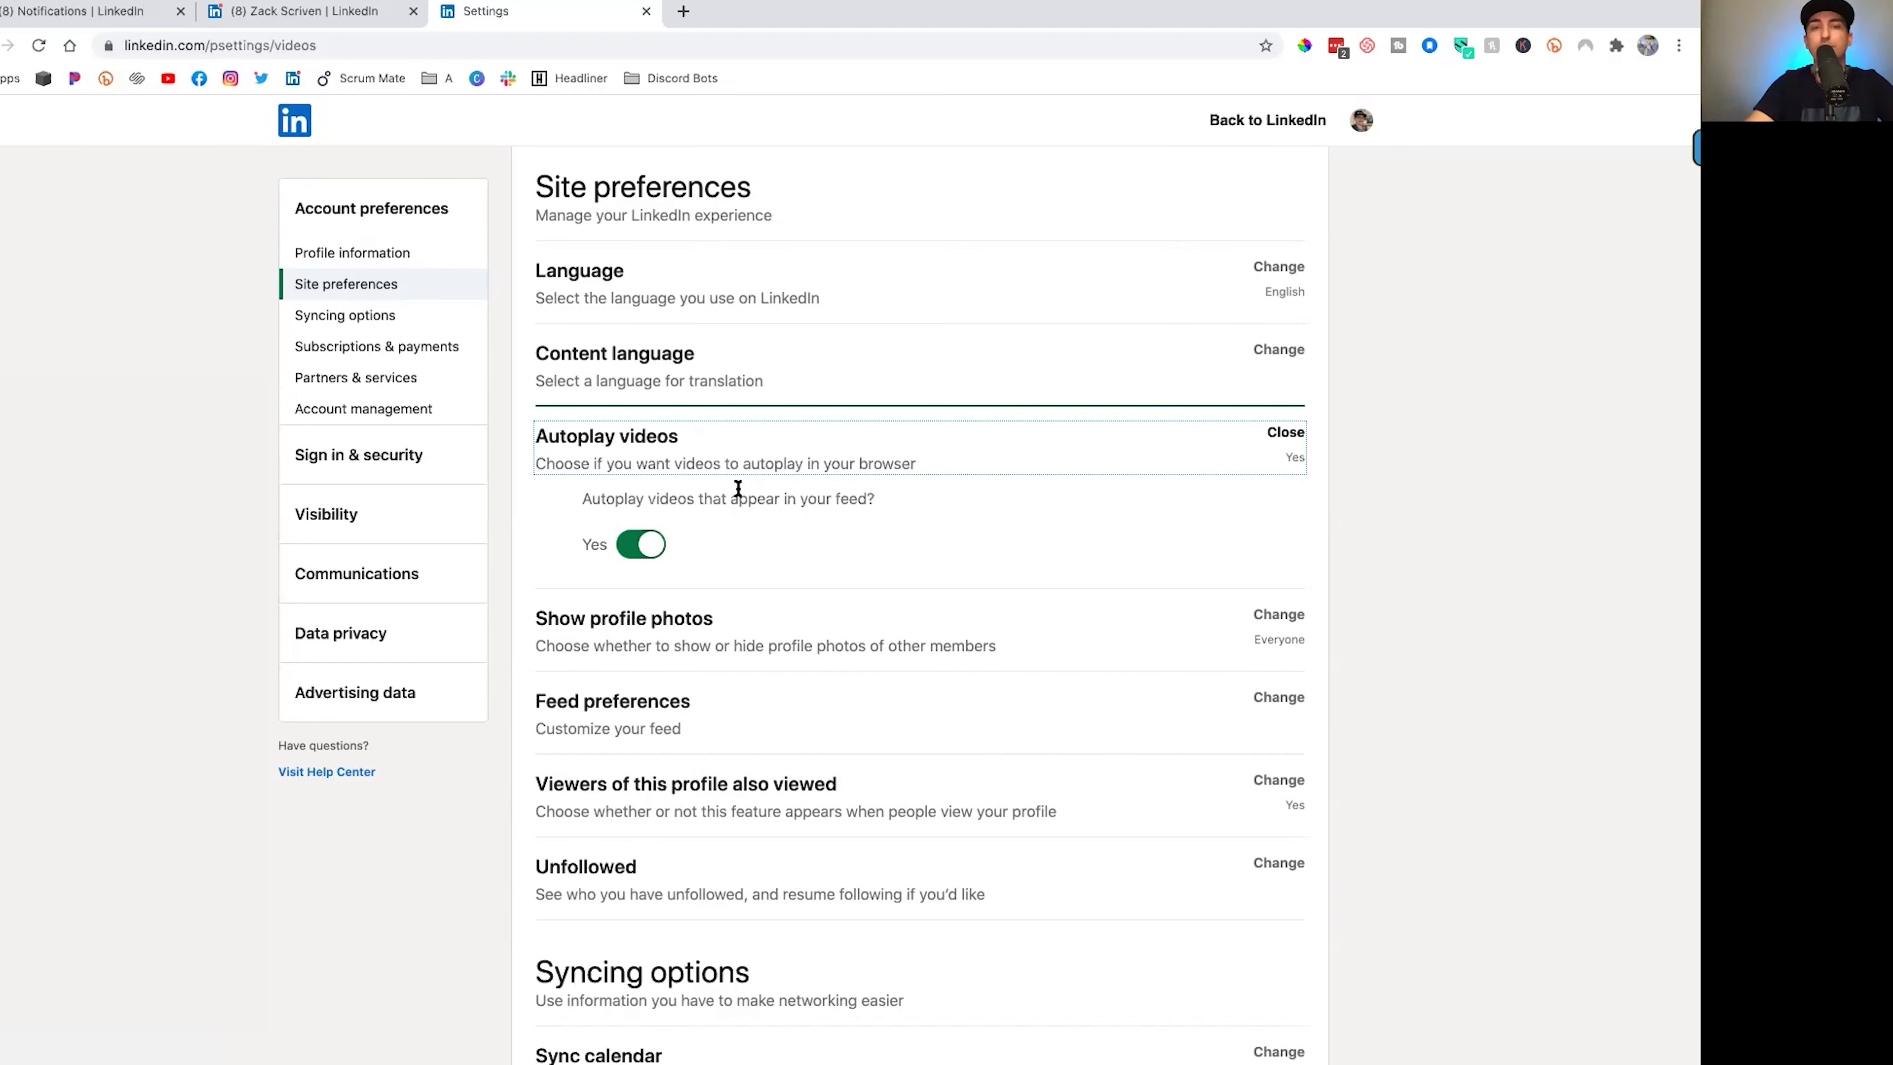
pyautogui.click(650, 545)
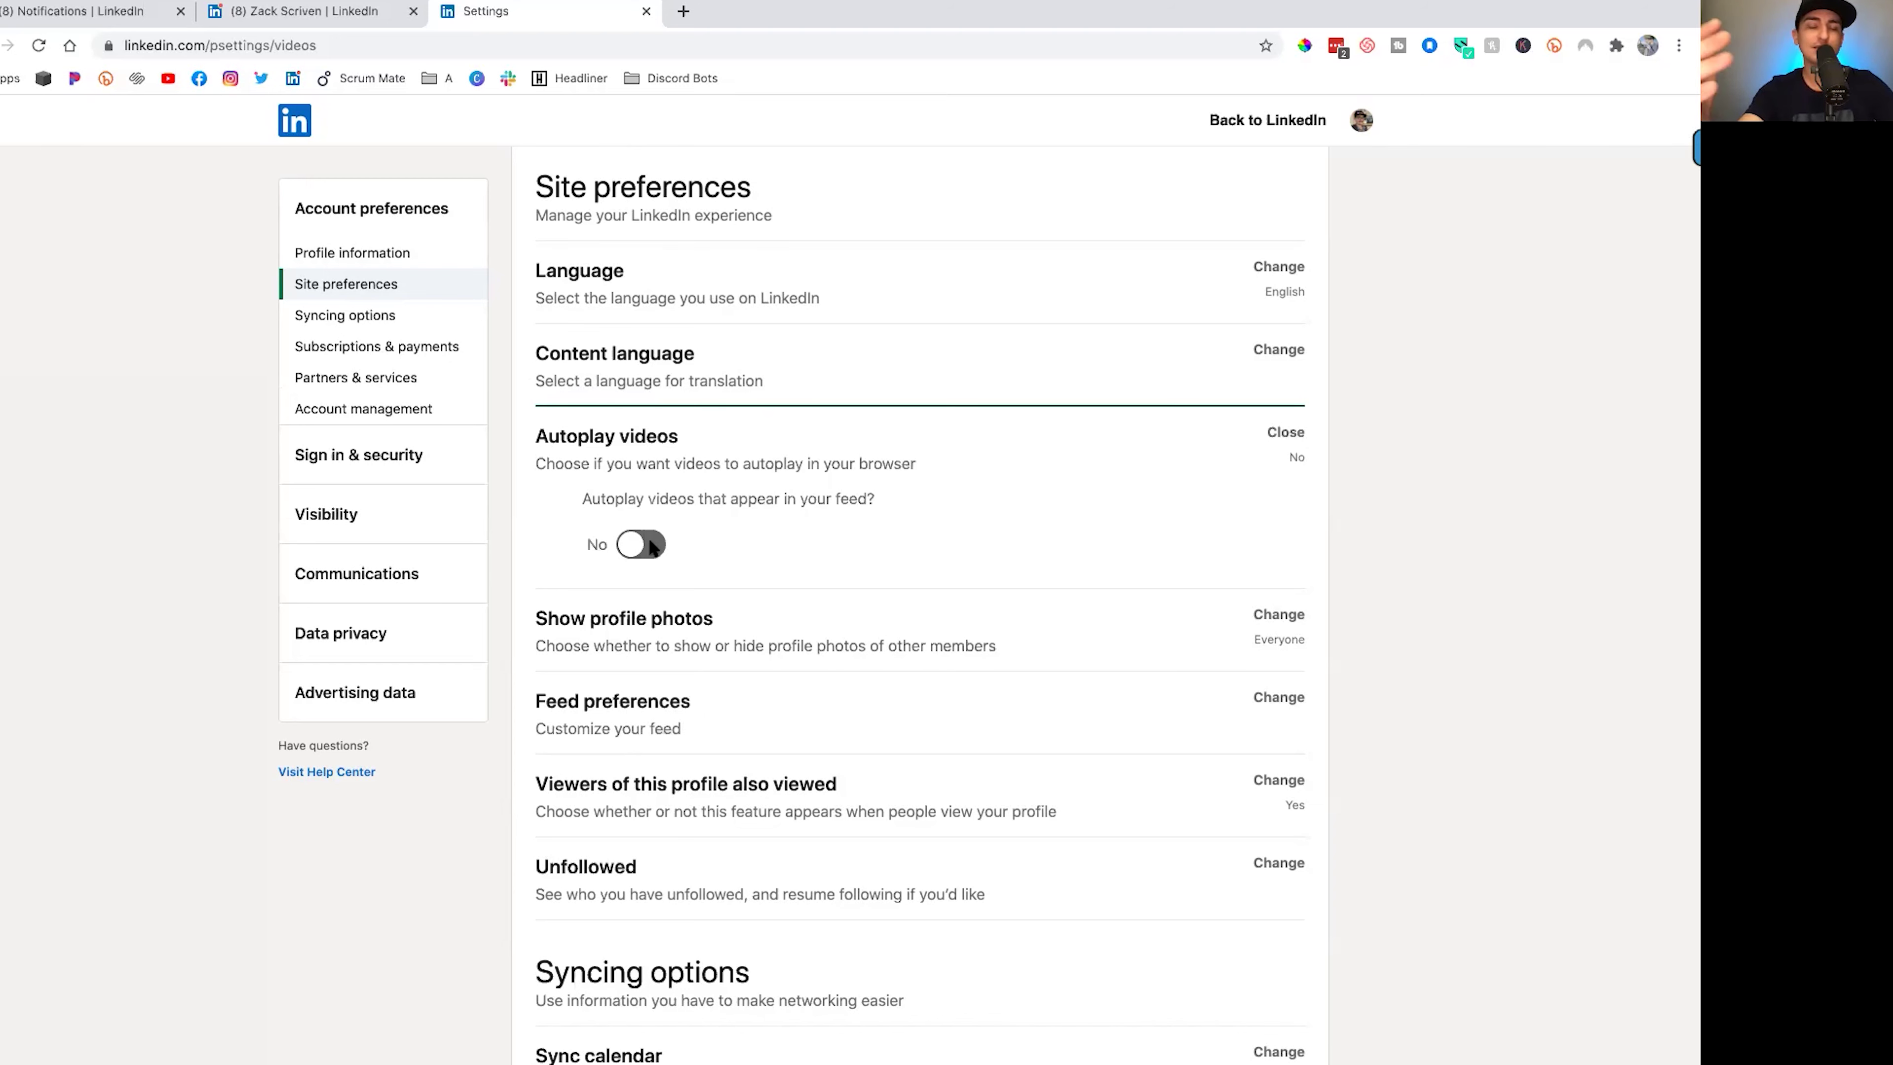
pyautogui.click(1285, 432)
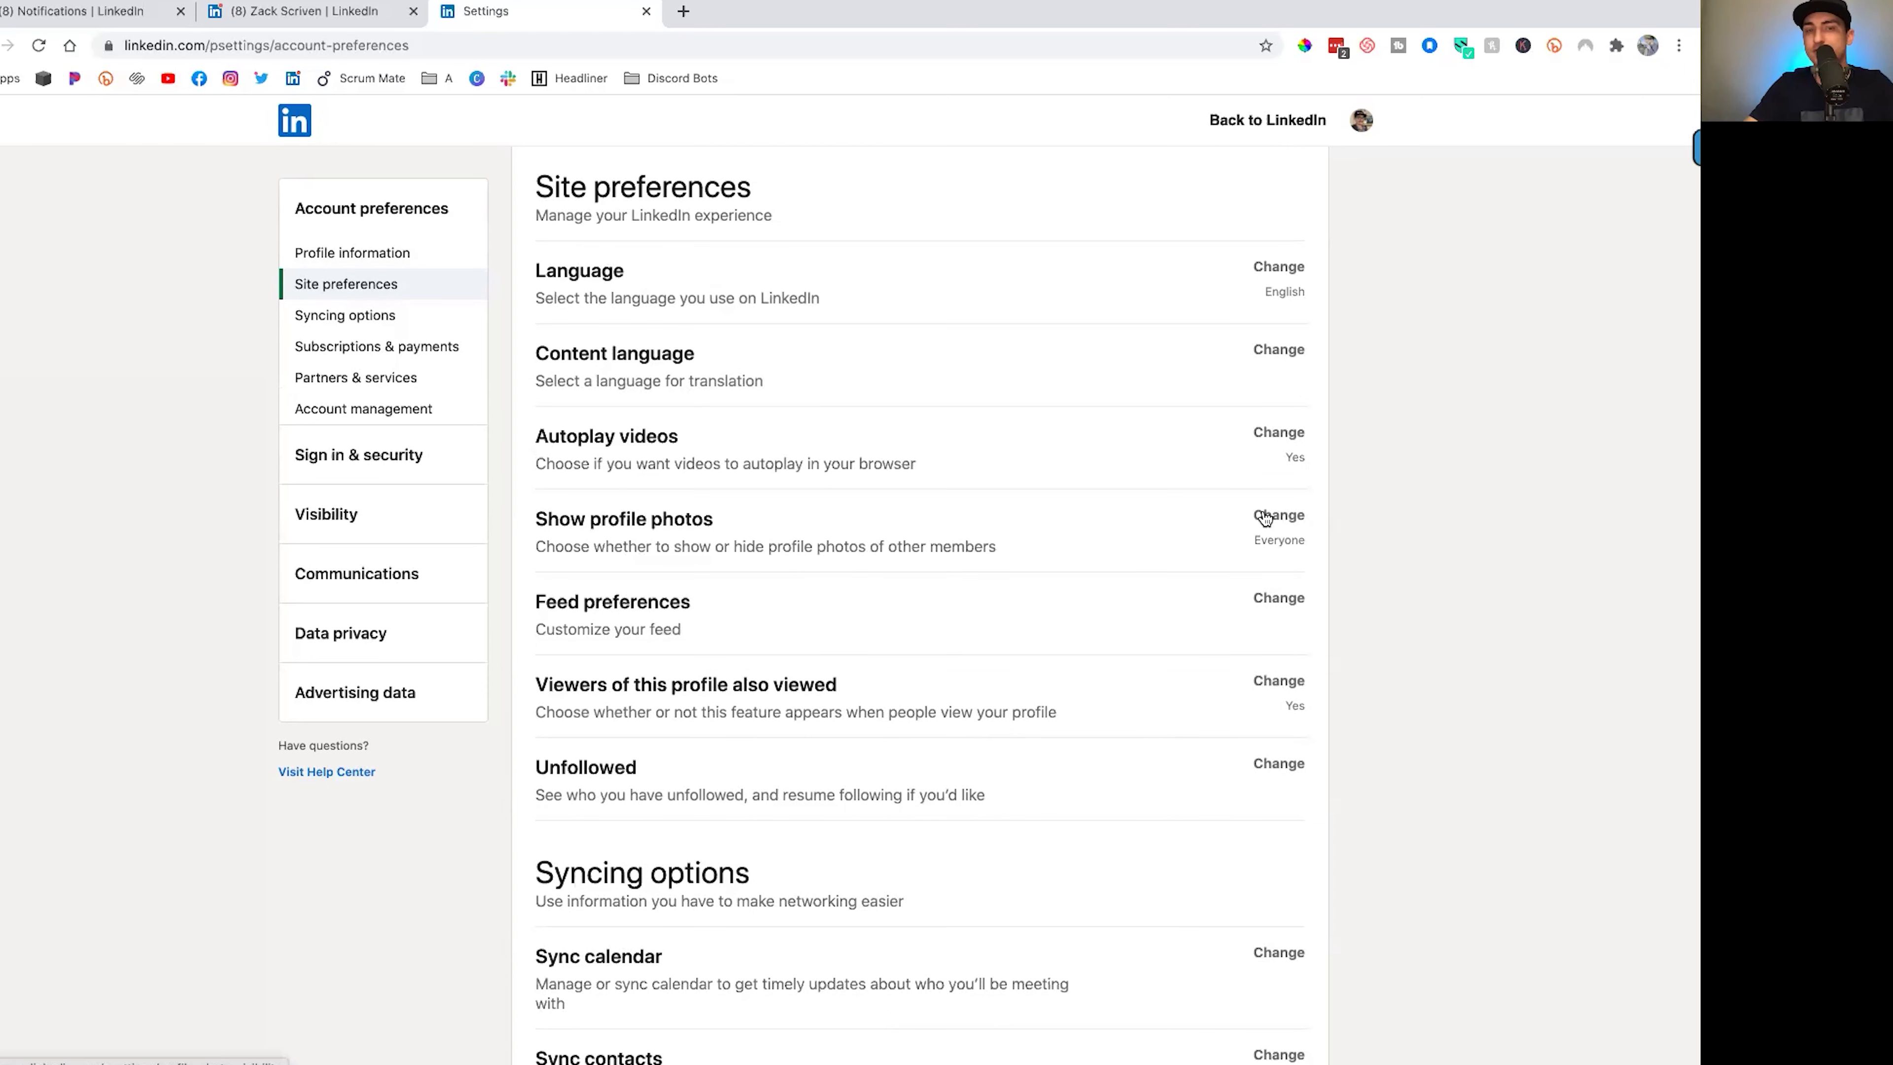
# Review whose profile photos can be shown, keep All LinkedIn members and close the setting
pyautogui.click(1265, 516)
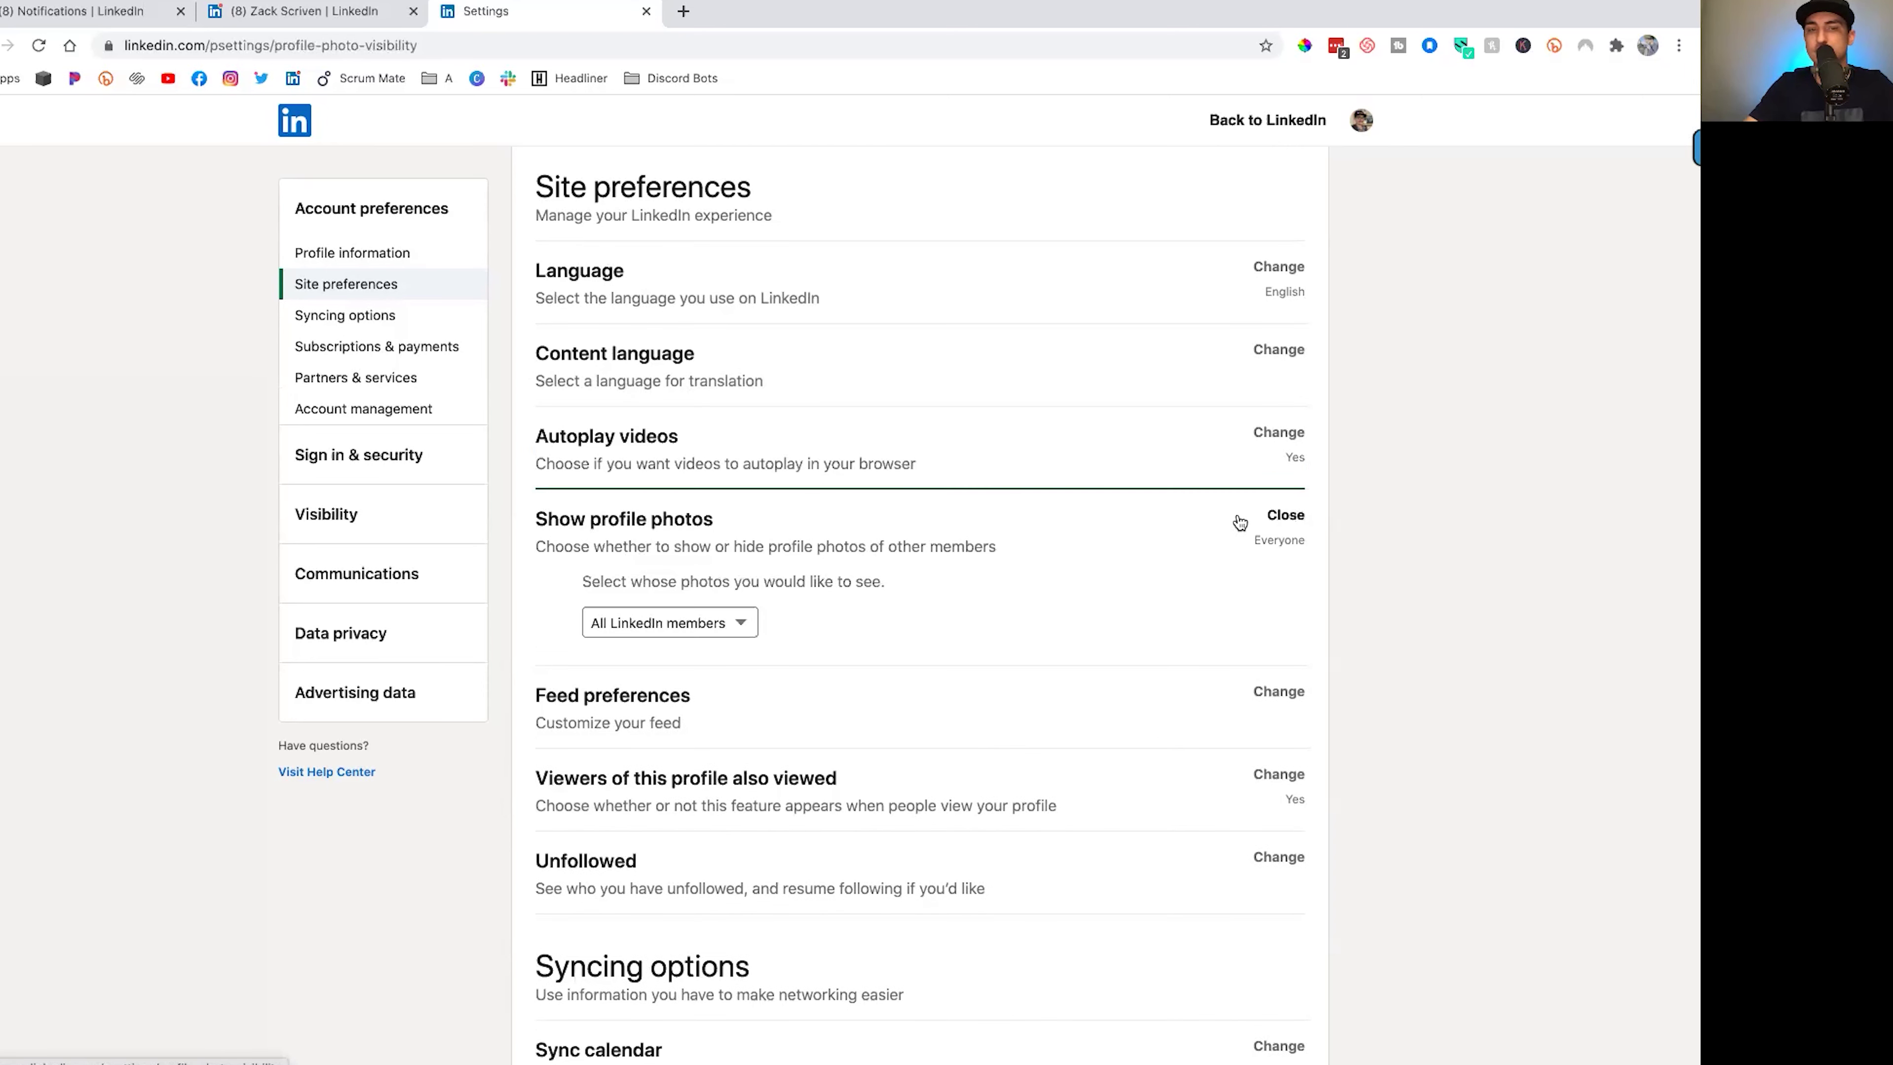
pyautogui.click(697, 624)
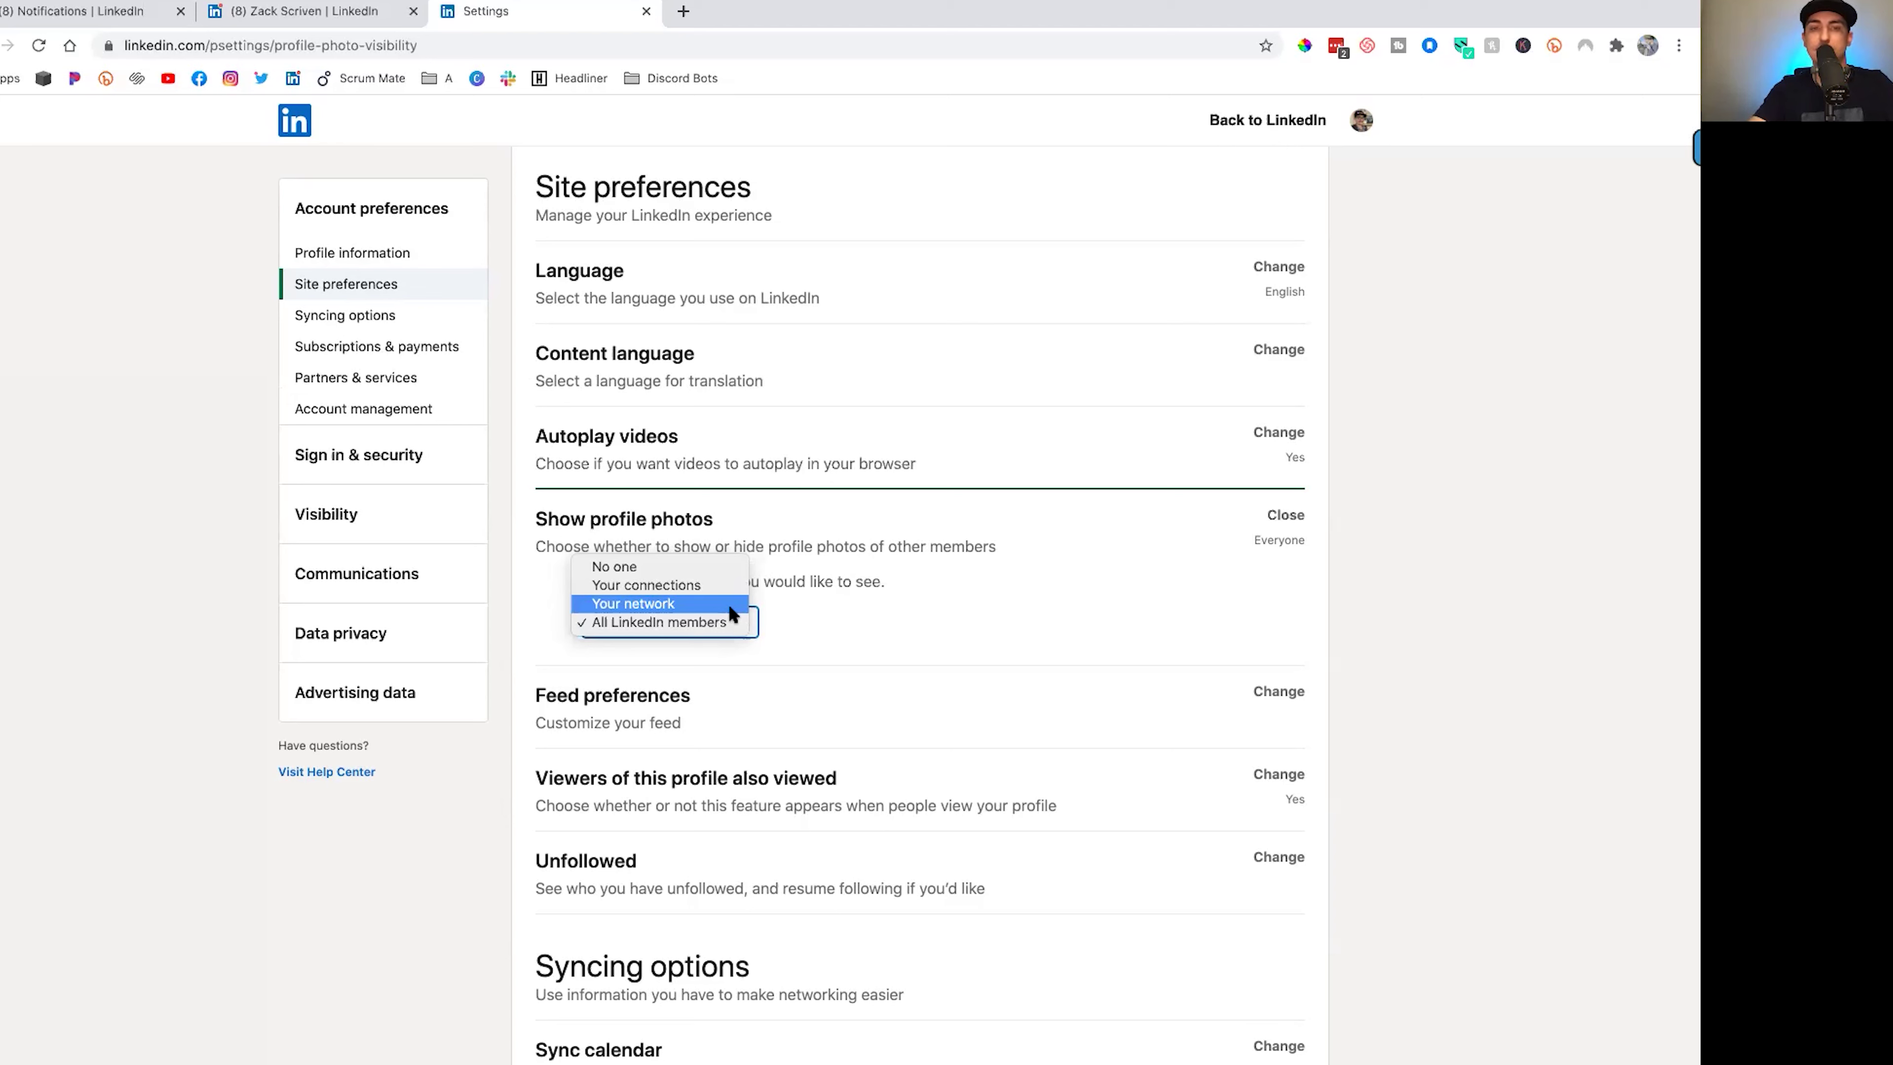
pyautogui.click(871, 625)
pyautogui.click(1285, 515)
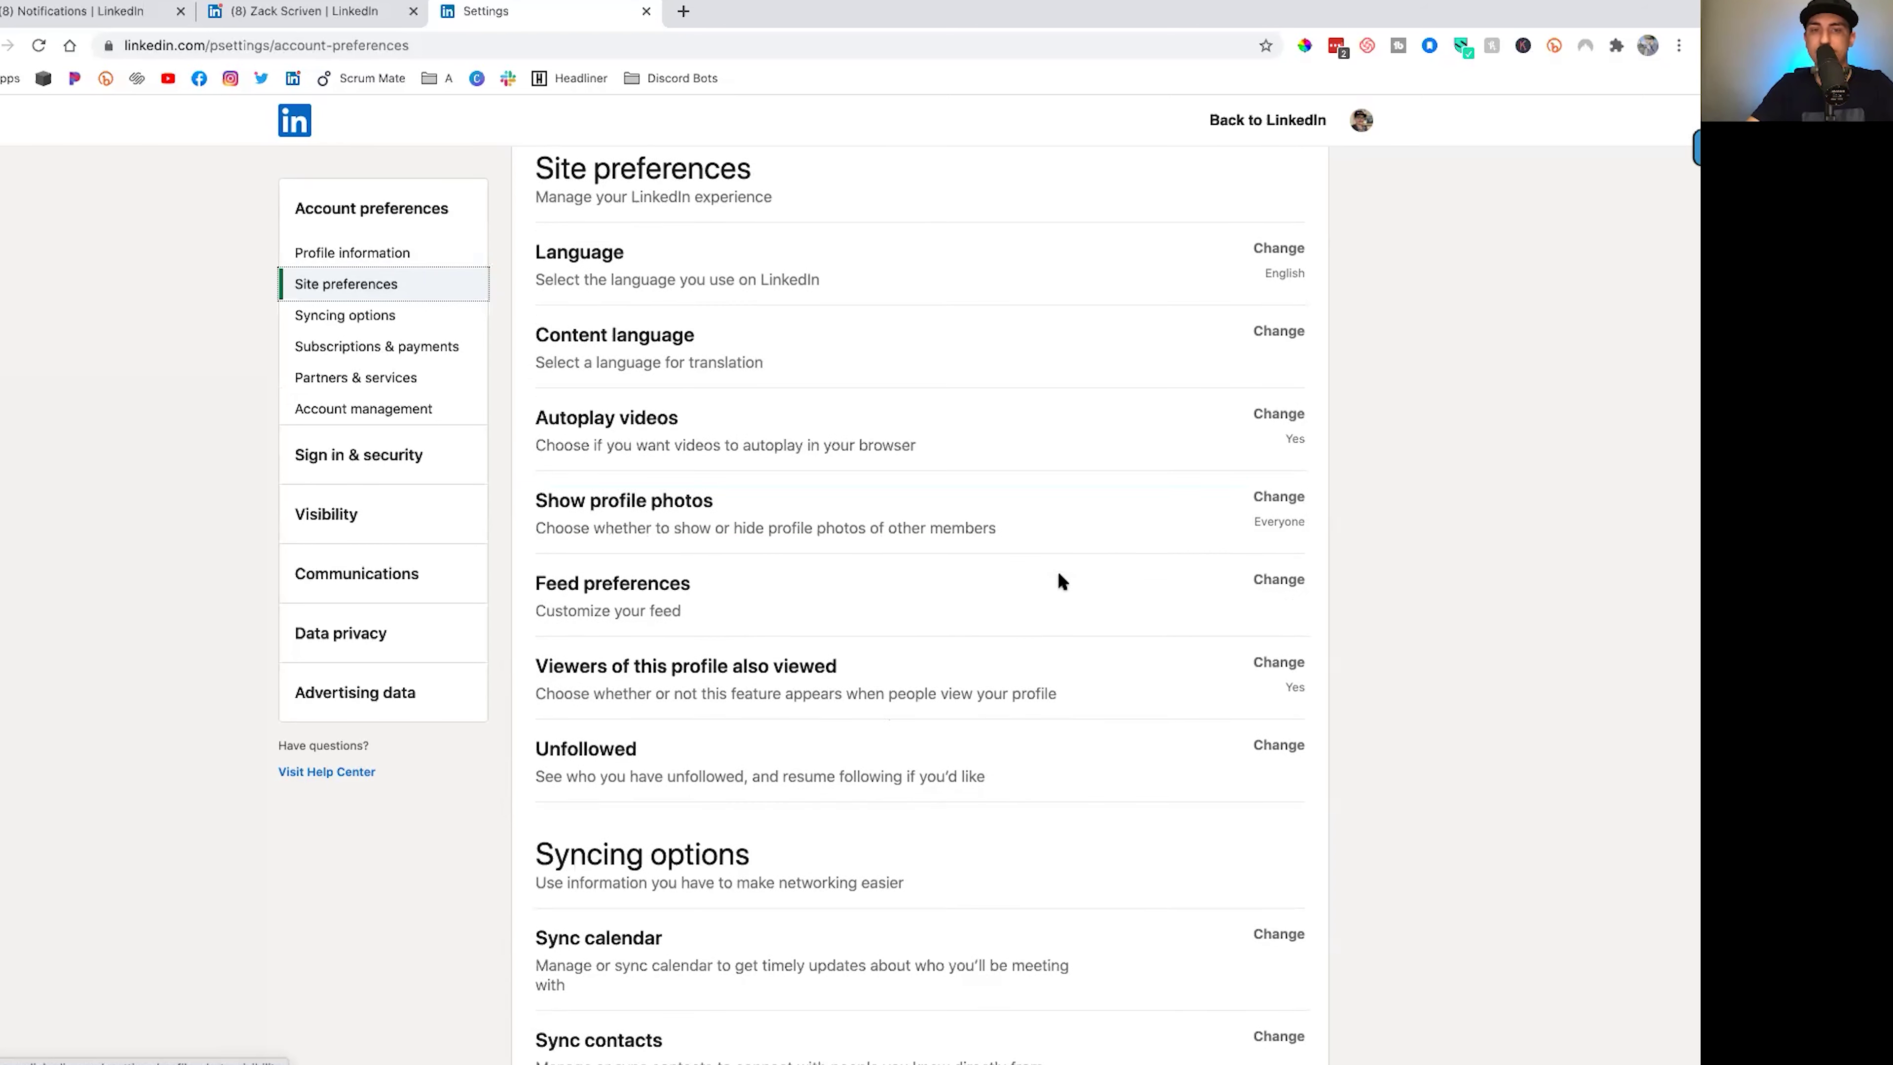
# In the feed preferences, follow the first suggested person, The New York Times and Indeed.com, then finish customizing the feed
pyautogui.scroll(-2, 1062, 582)
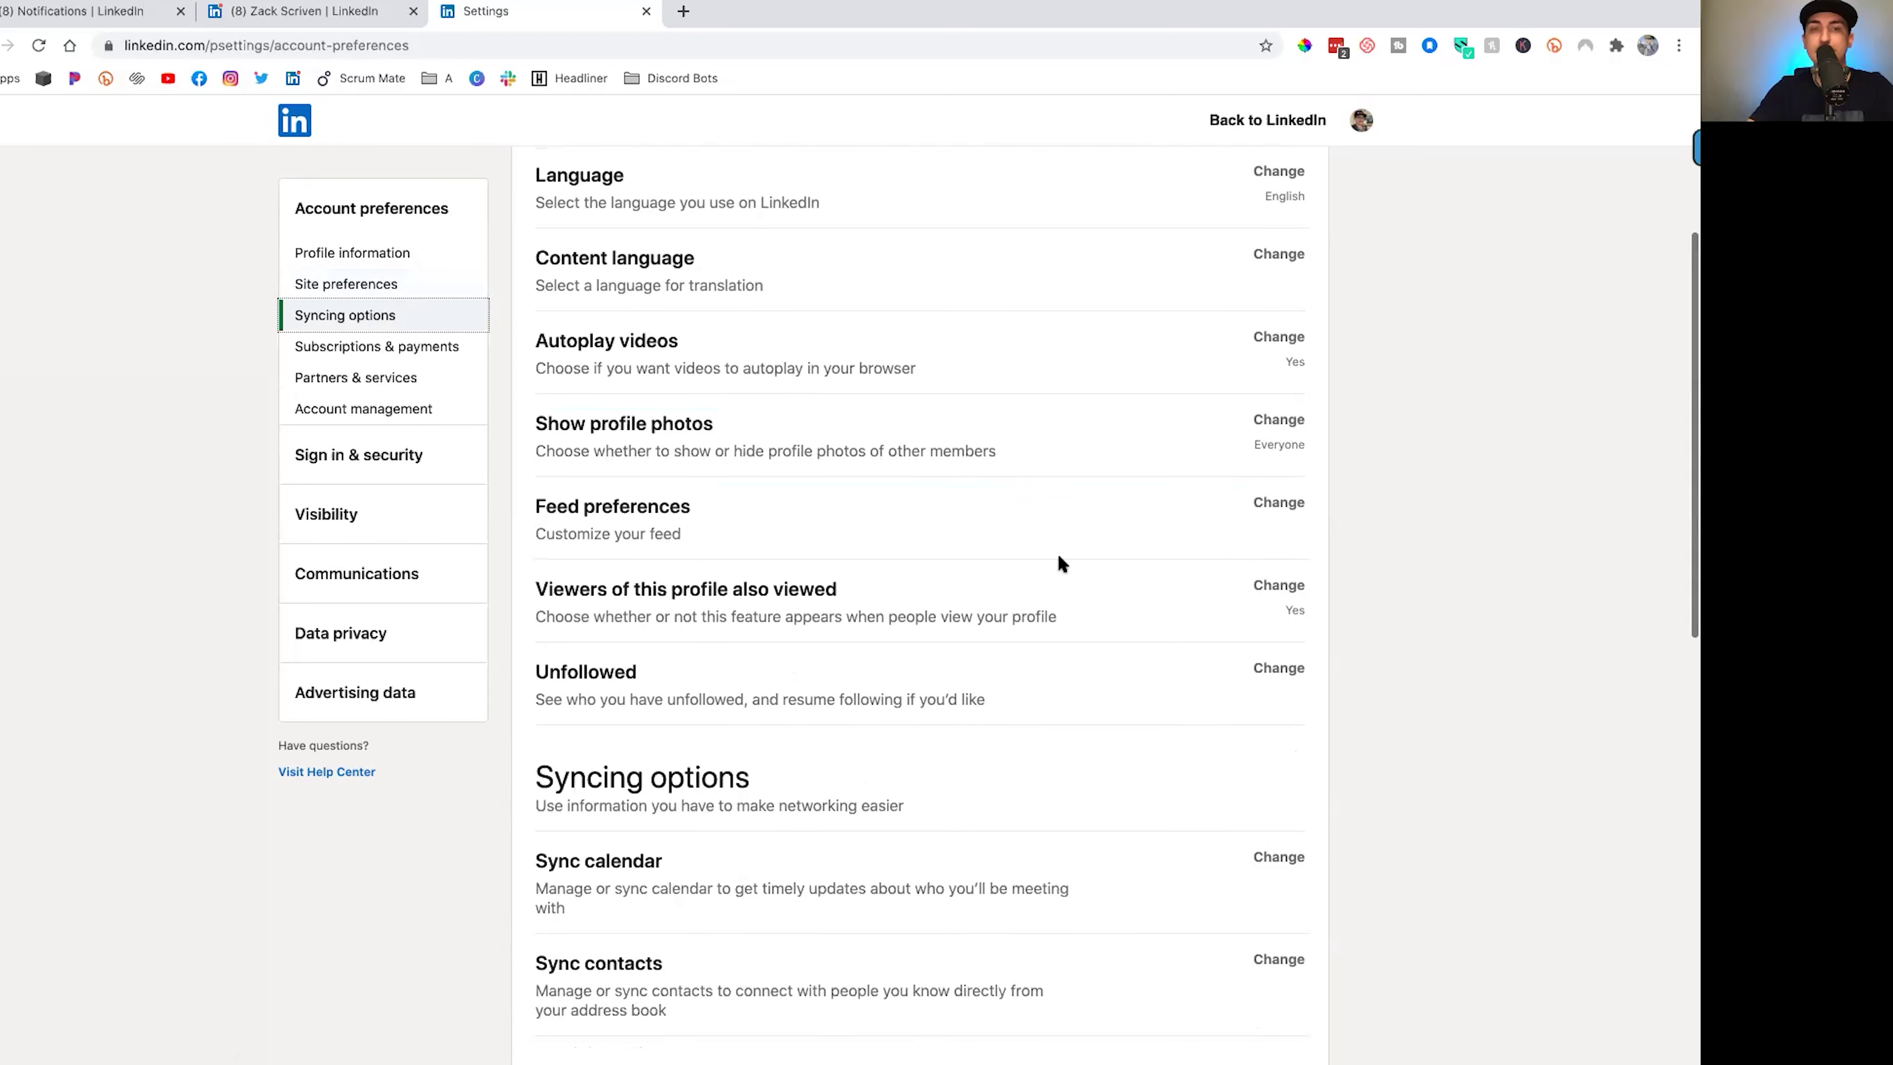
pyautogui.click(1275, 498)
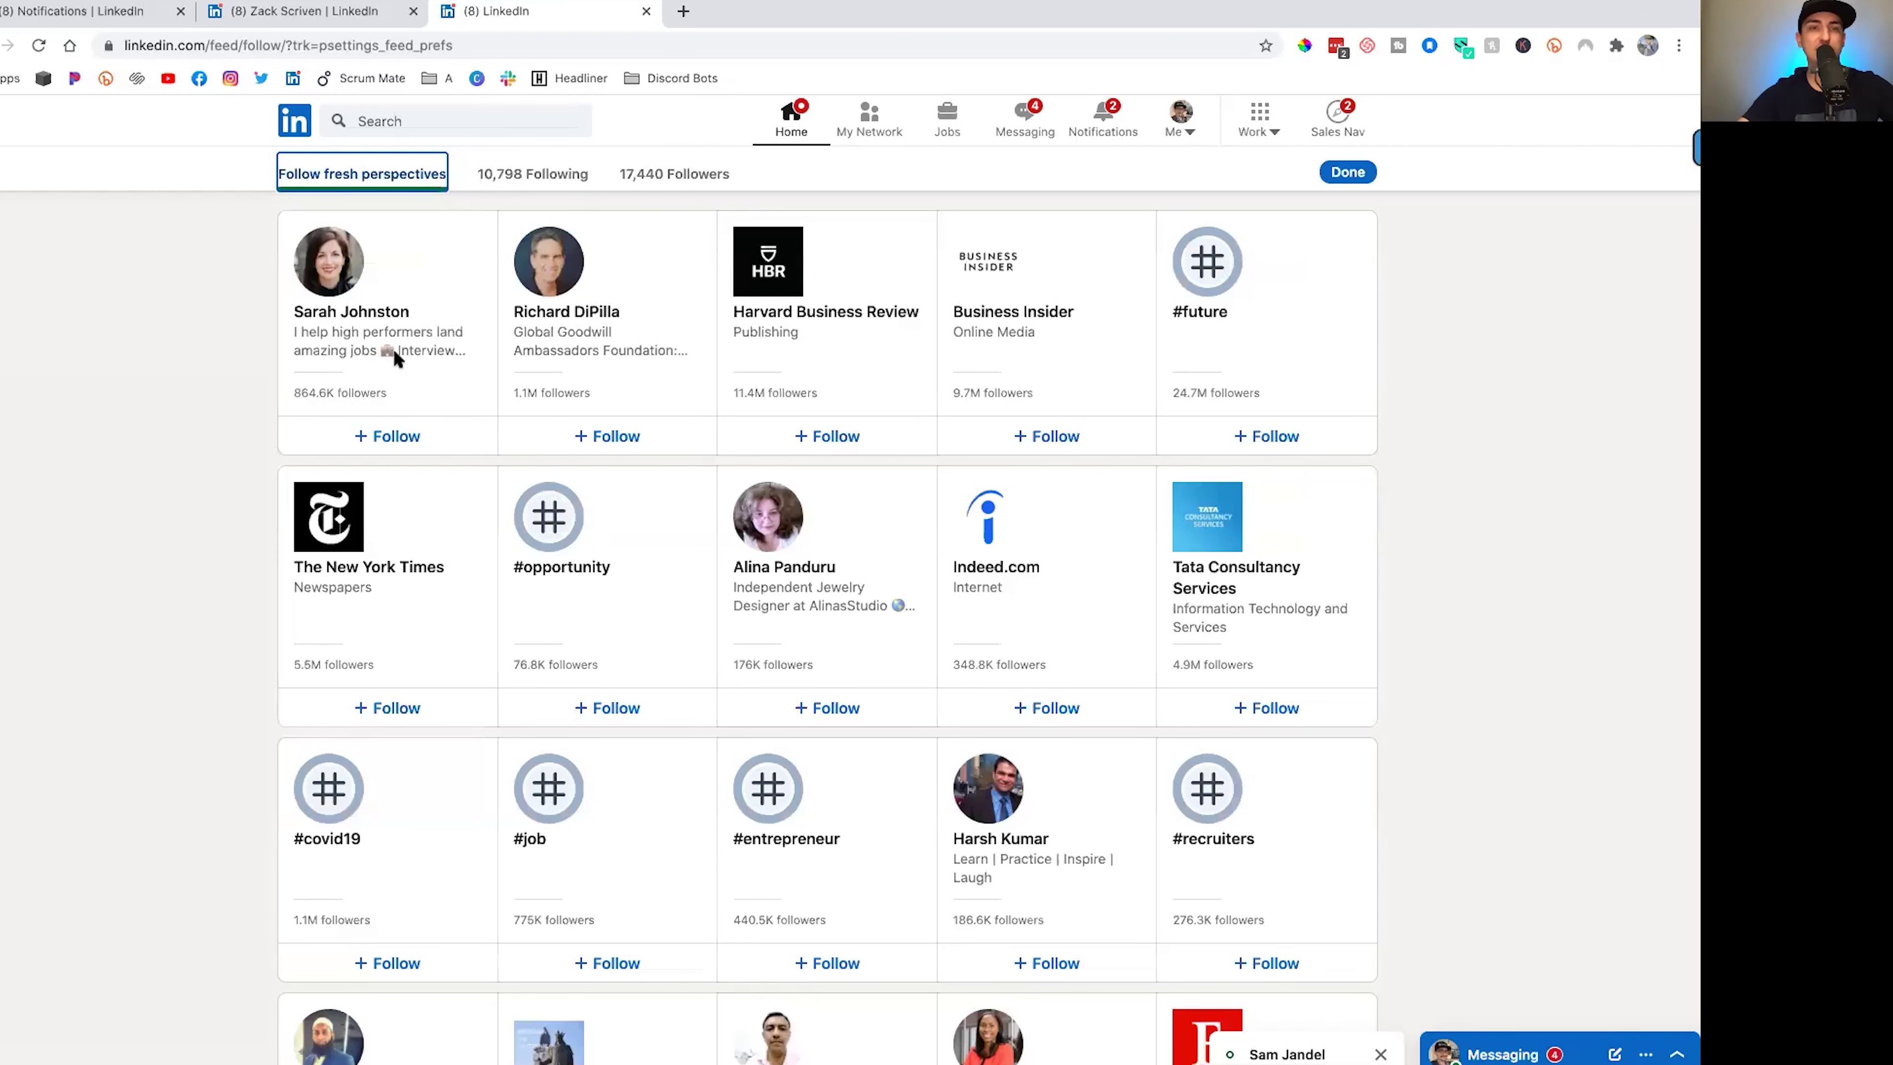
pyautogui.click(372, 436)
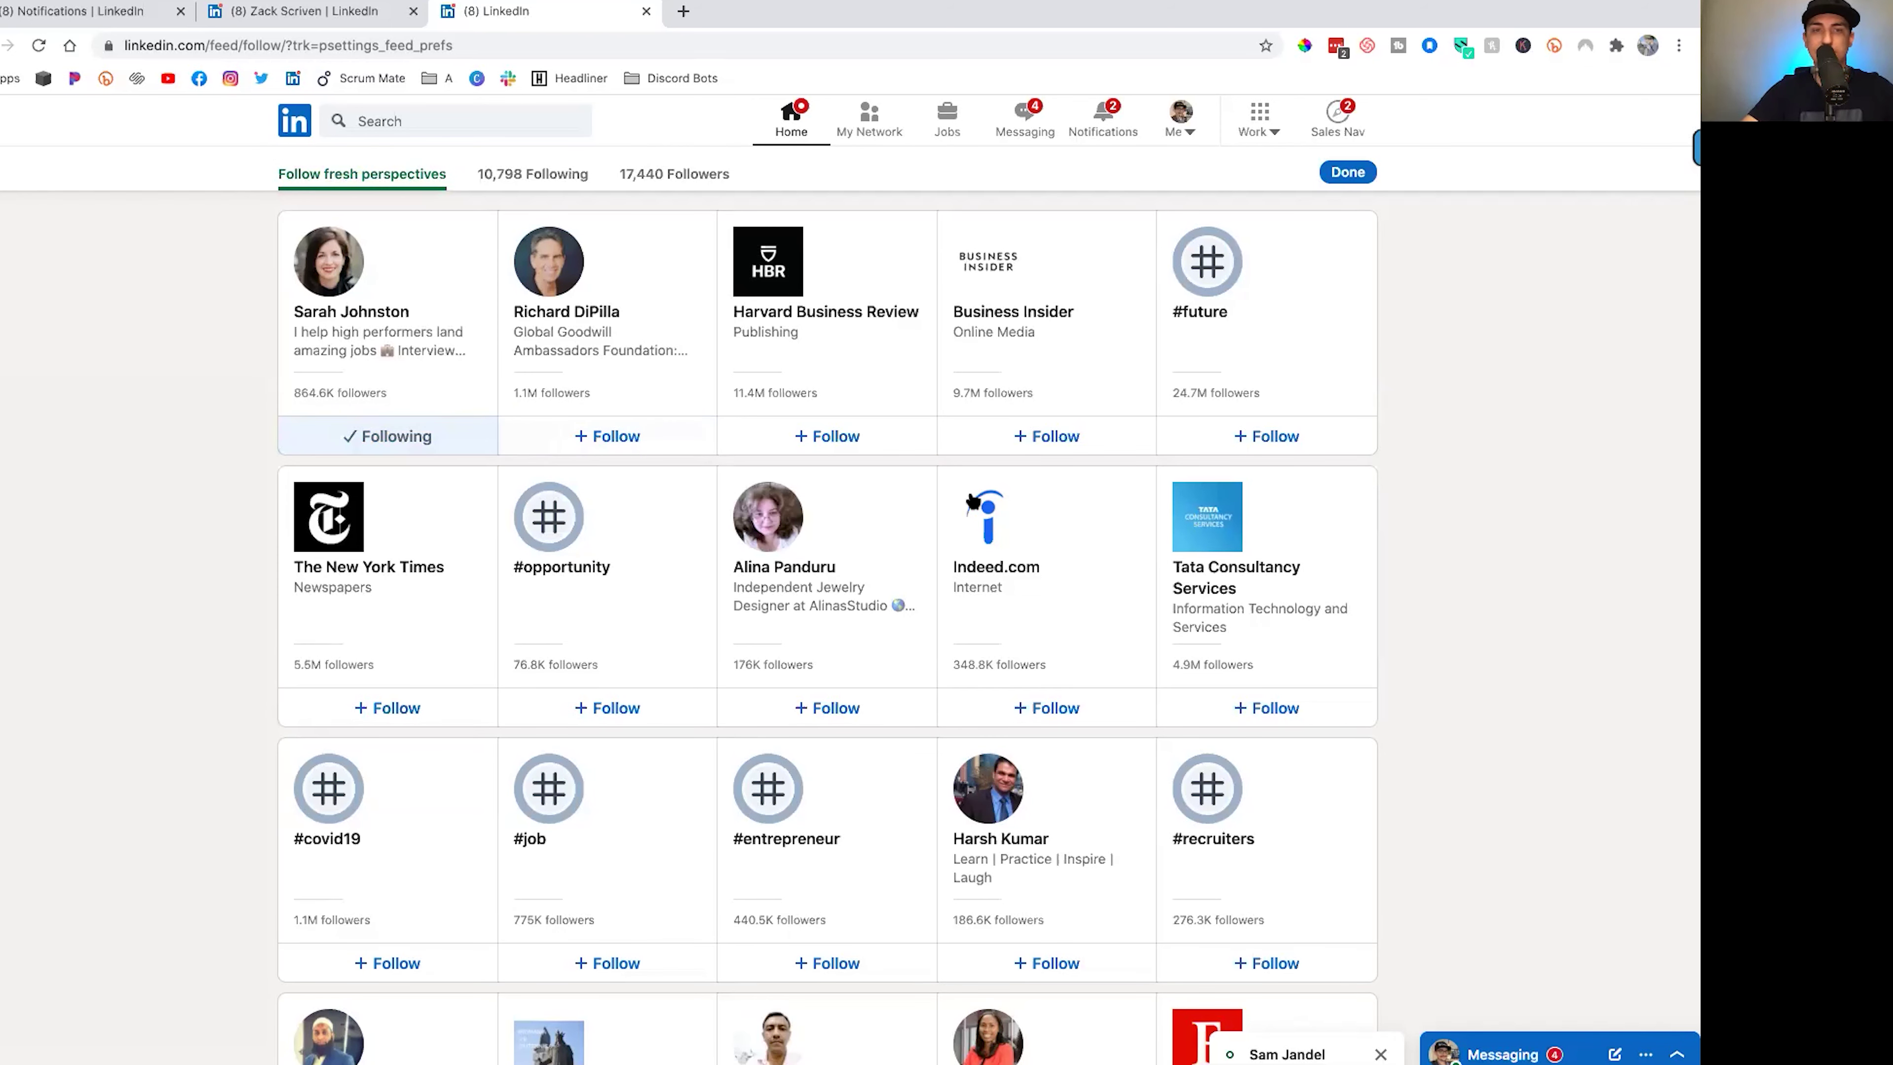
pyautogui.scroll(-2, 998, 599)
pyautogui.click(407, 608)
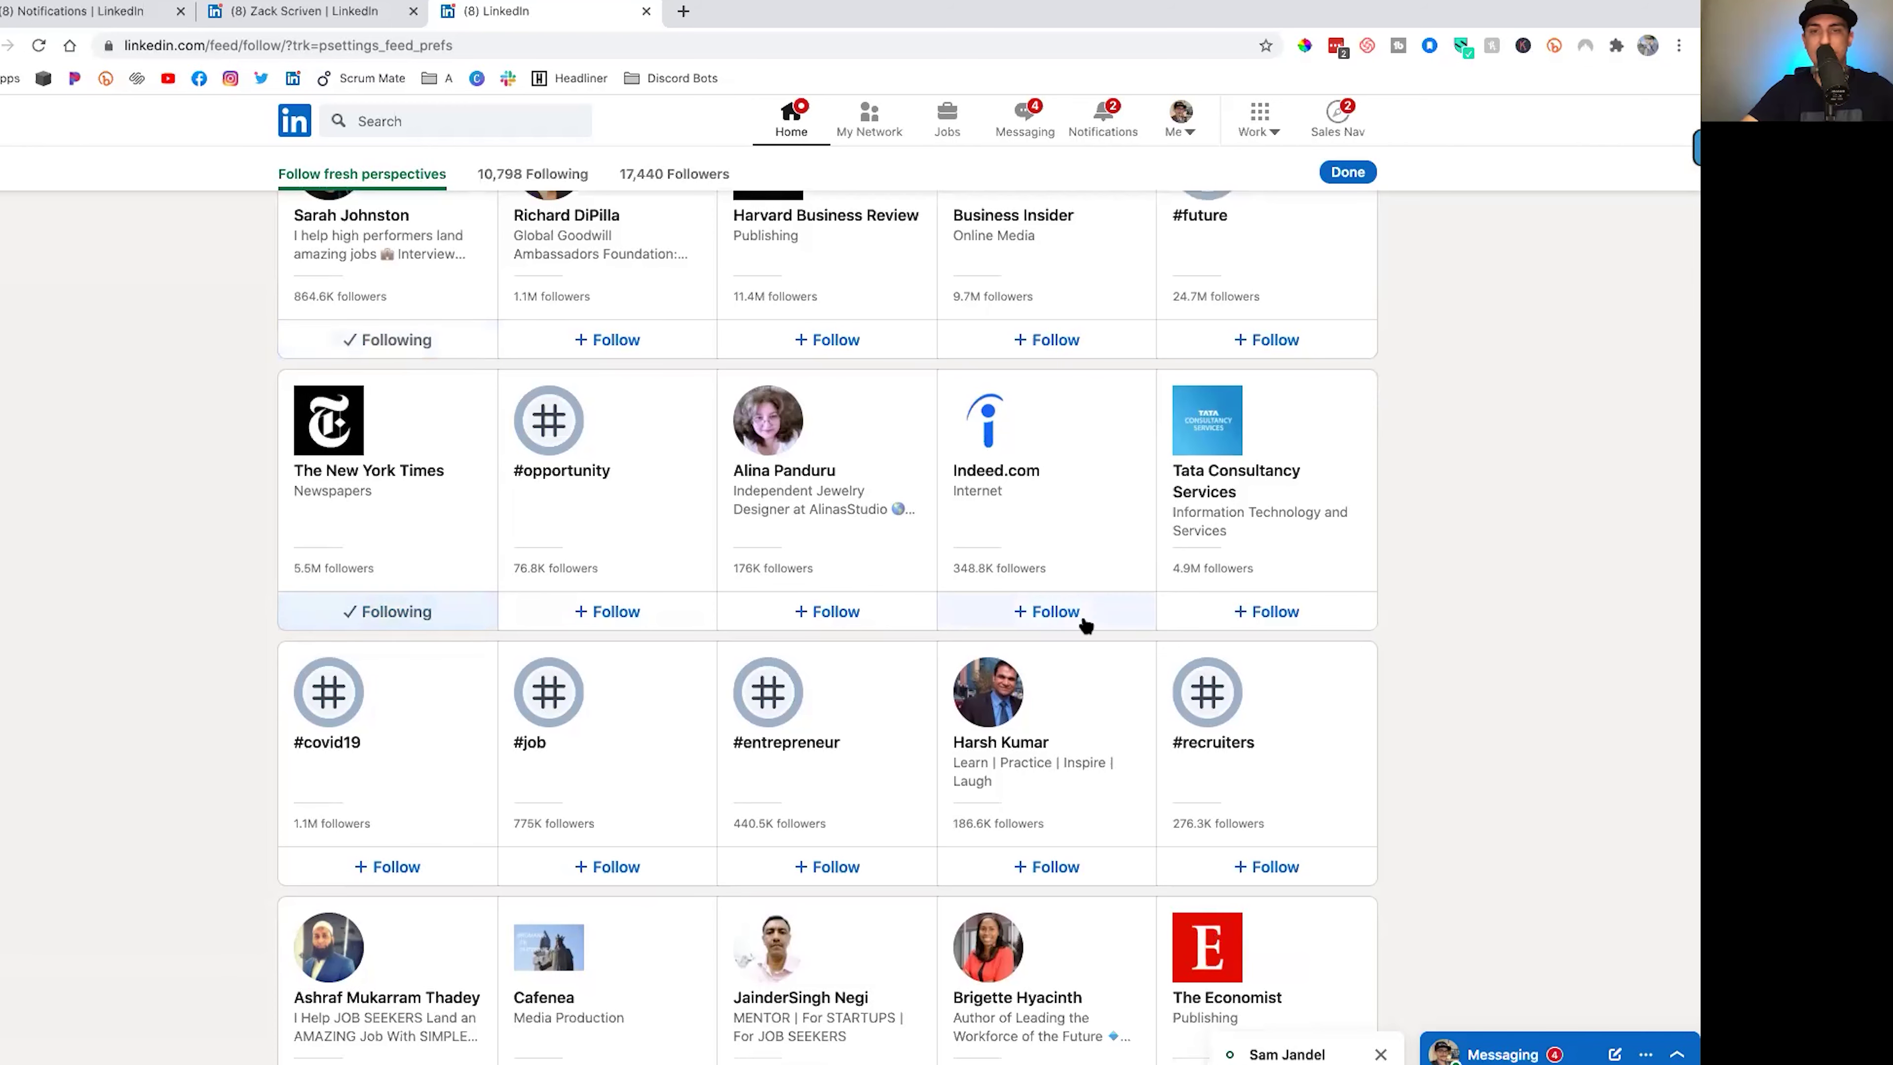
pyautogui.click(1084, 618)
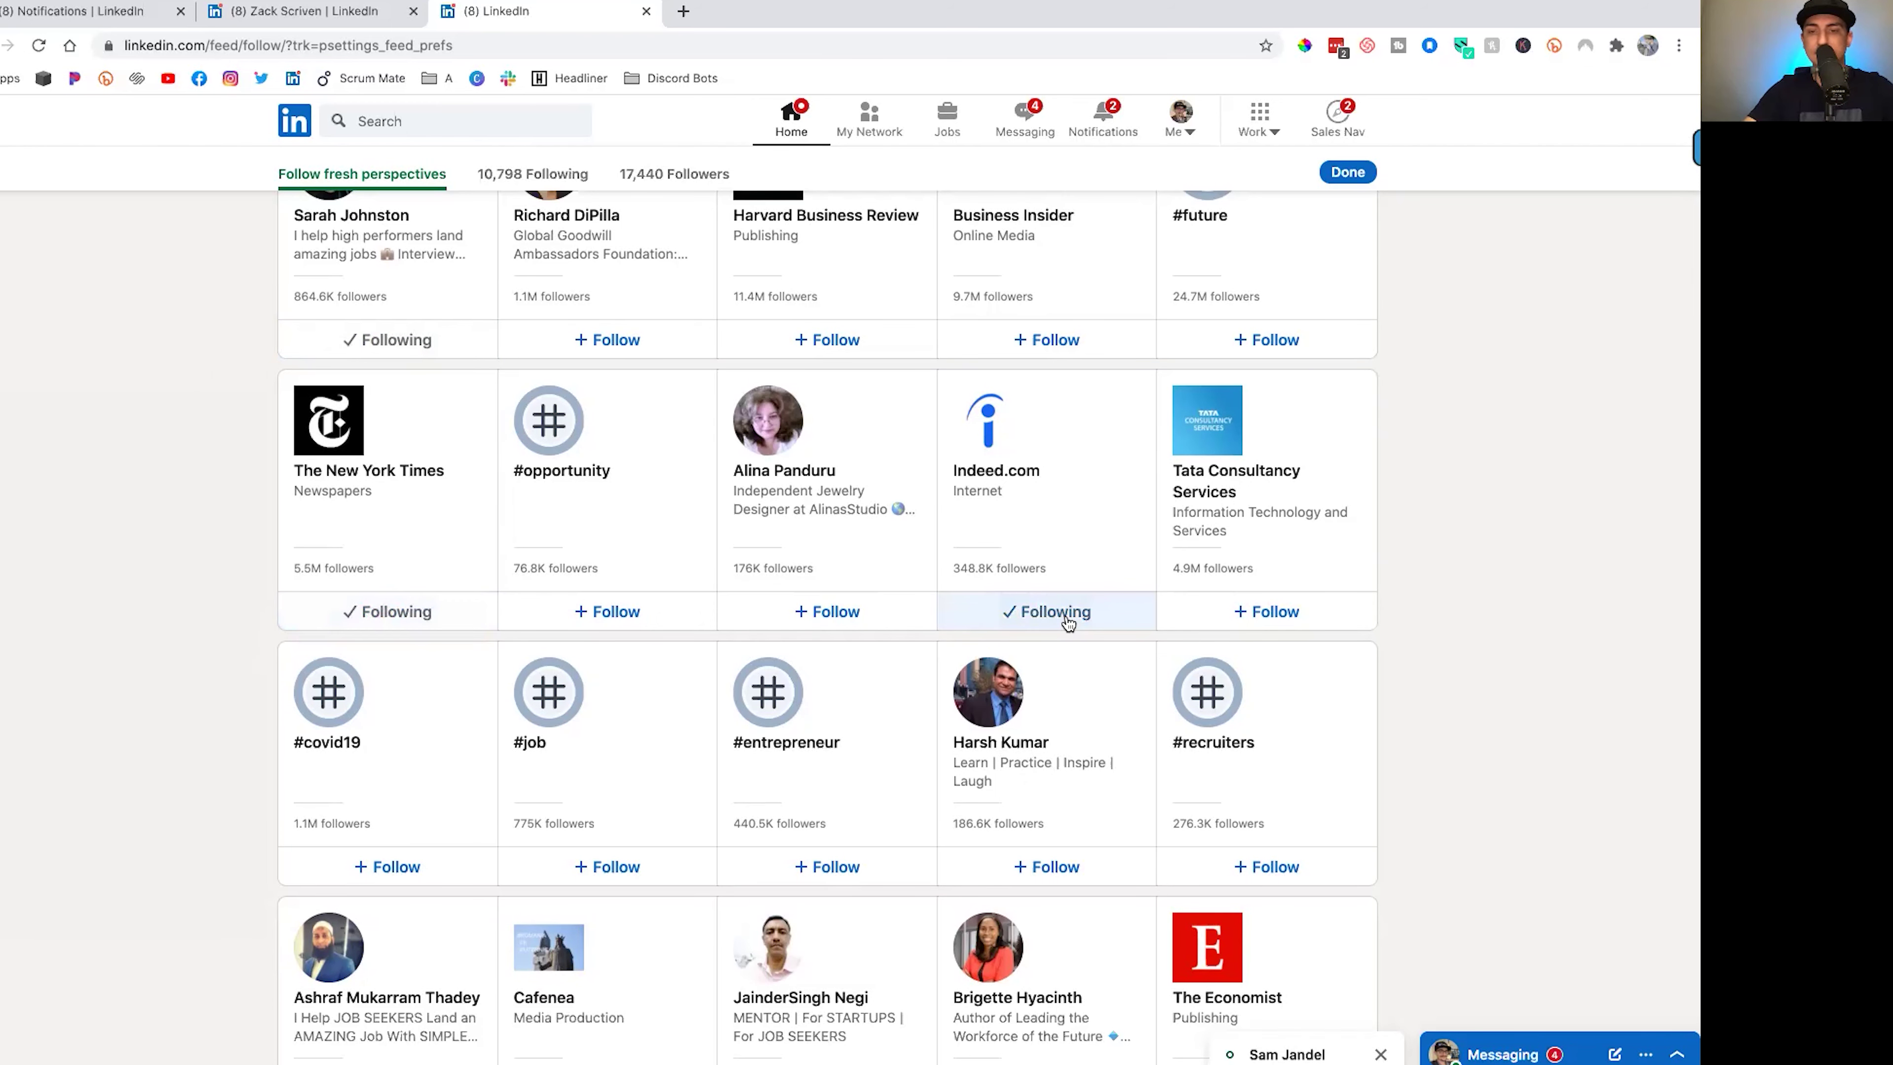
pyautogui.scroll(2, 1066, 625)
pyautogui.click(1345, 172)
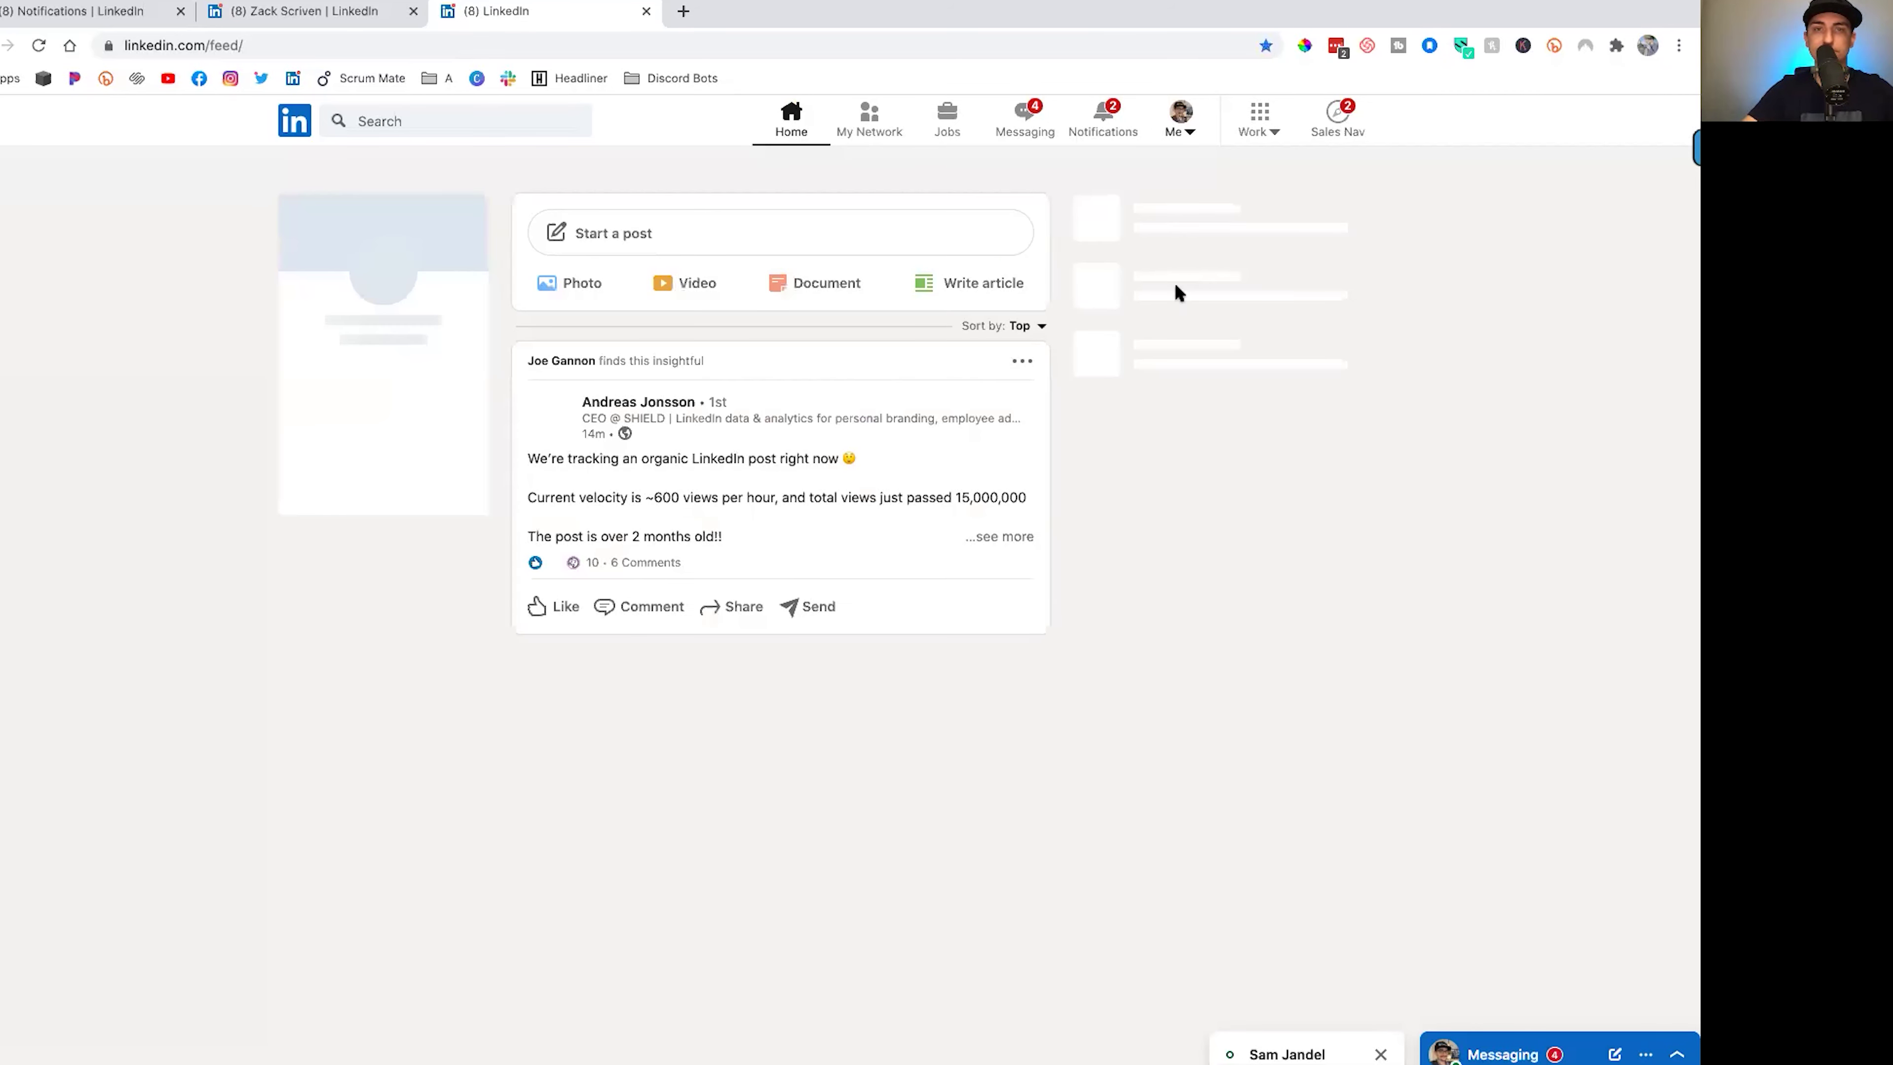
# Return to the account preferences and open the Viewers of this profile also viewed setting
pyautogui.click(1194, 136)
pyautogui.click(1031, 375)
pyautogui.scroll(-5, 1039, 389)
pyautogui.click(1283, 510)
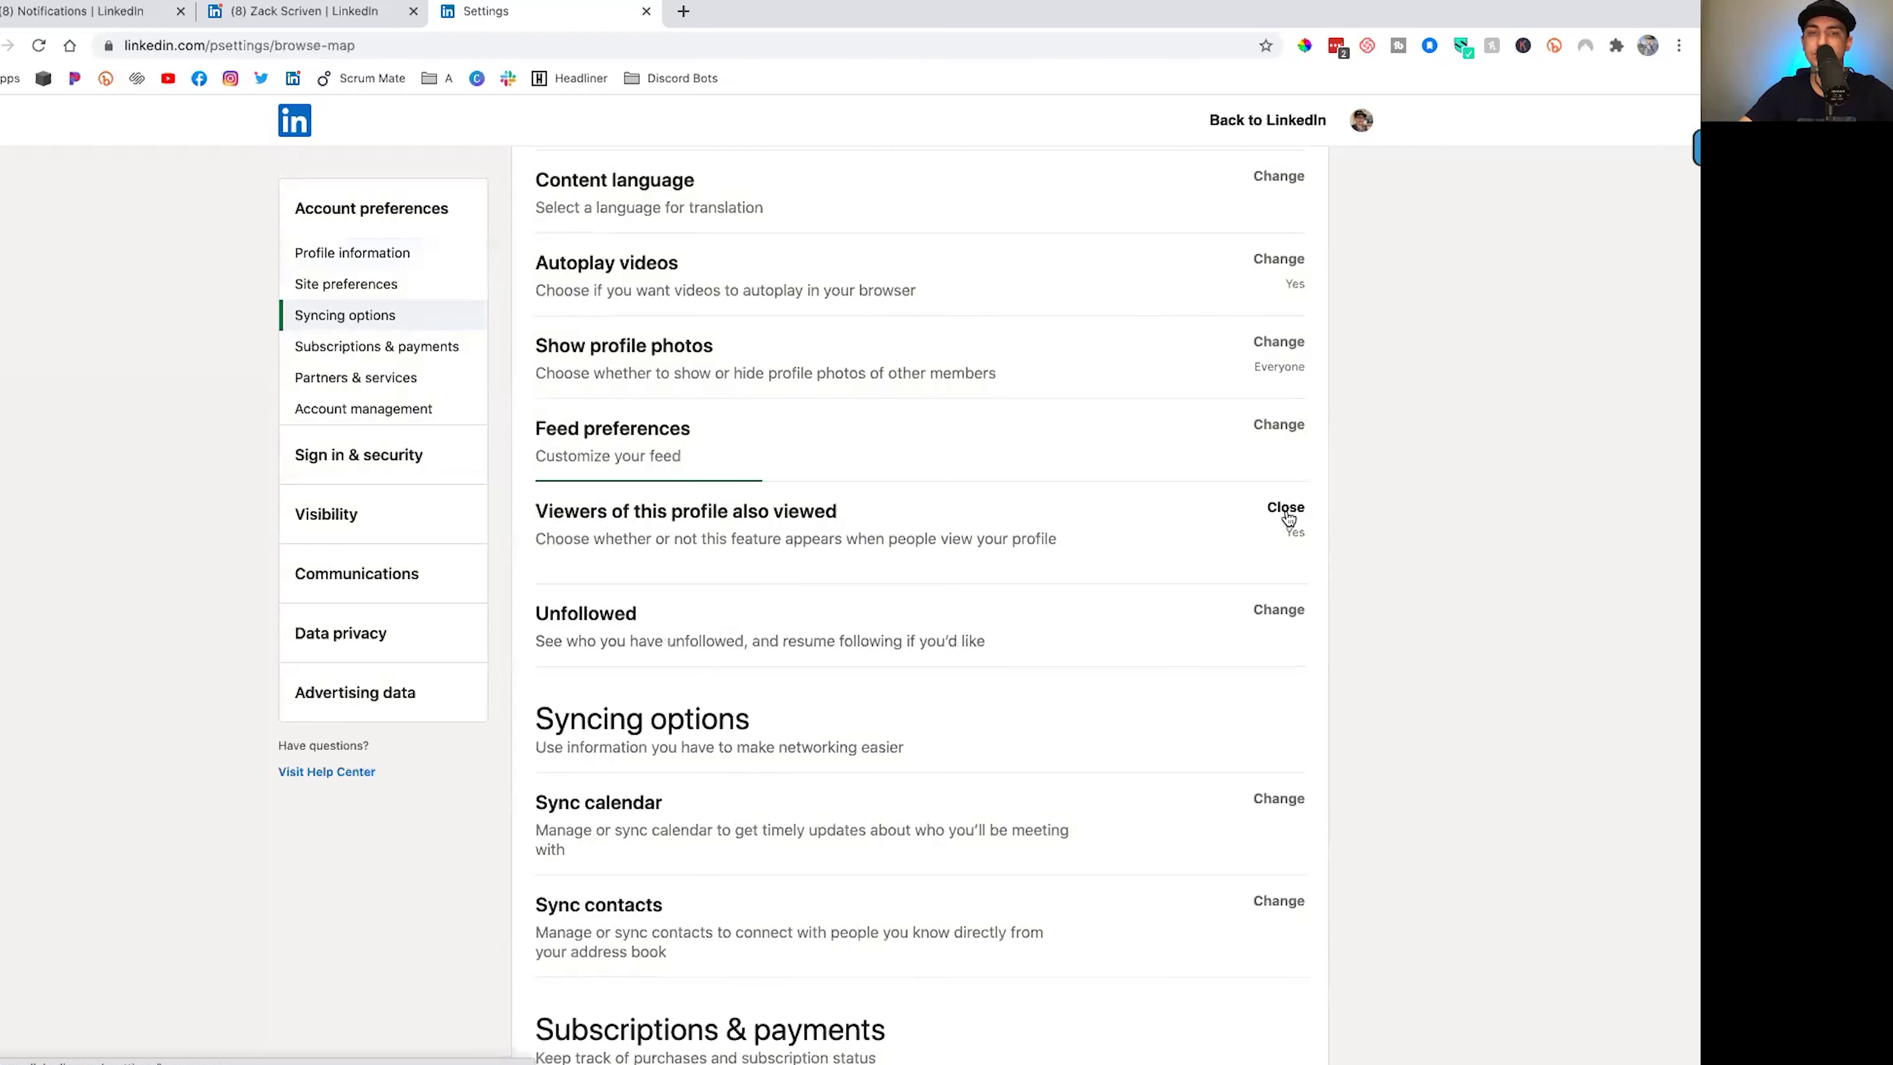
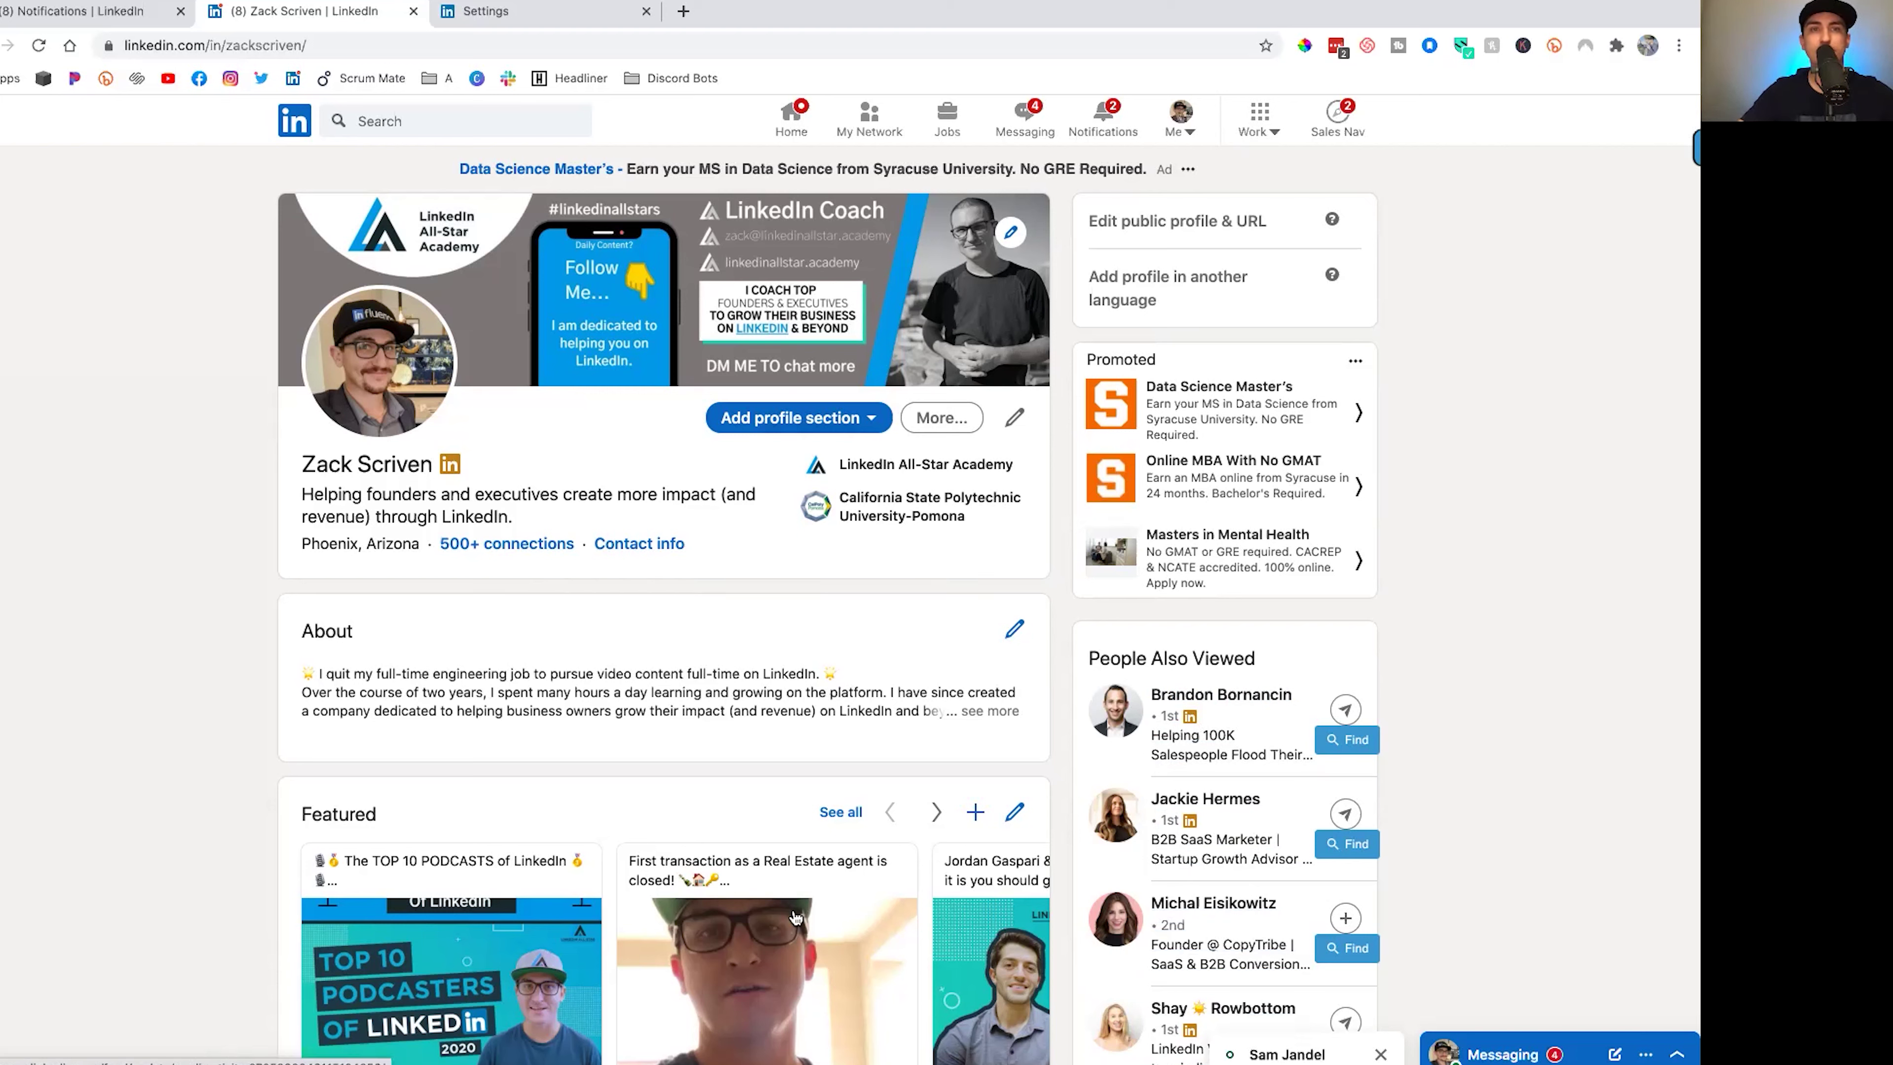
# Return to the settings and turn off the Viewers of this profile also viewed box for the profile page
pyautogui.click(507, 23)
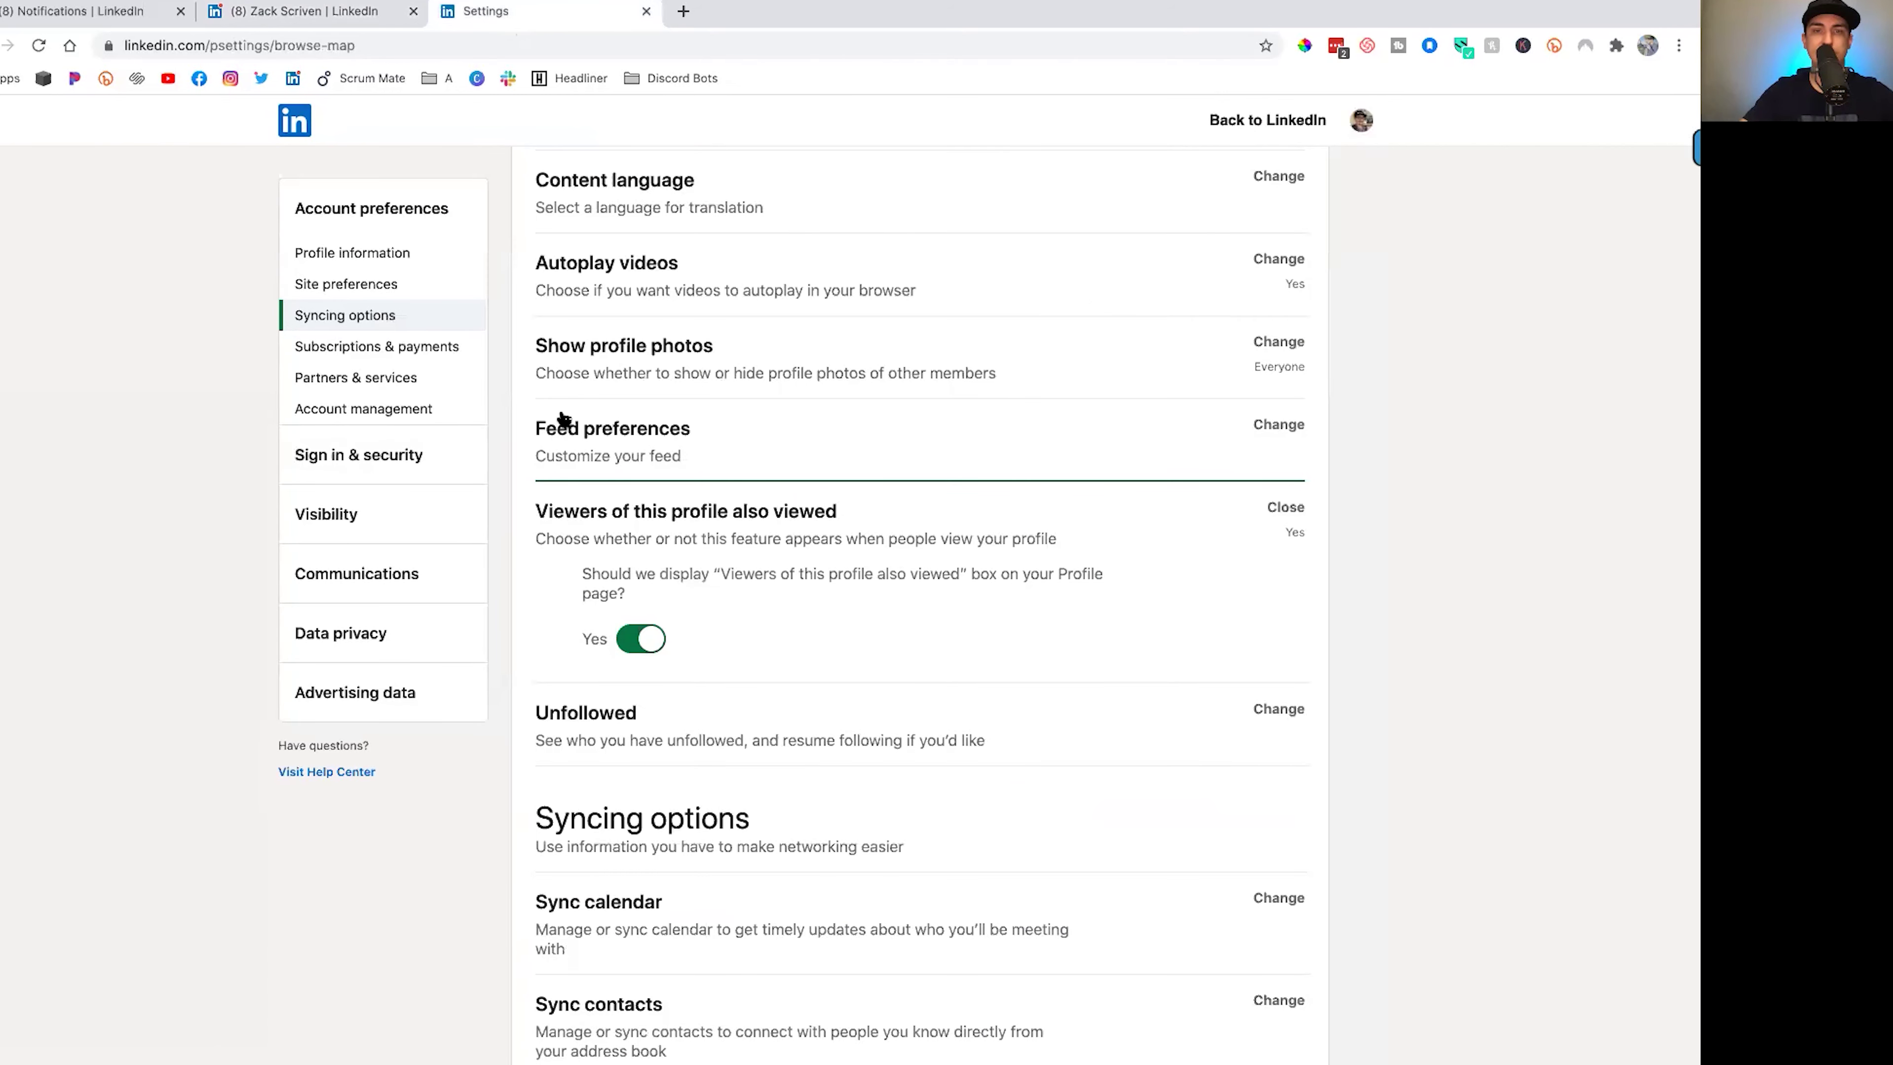
pyautogui.click(664, 636)
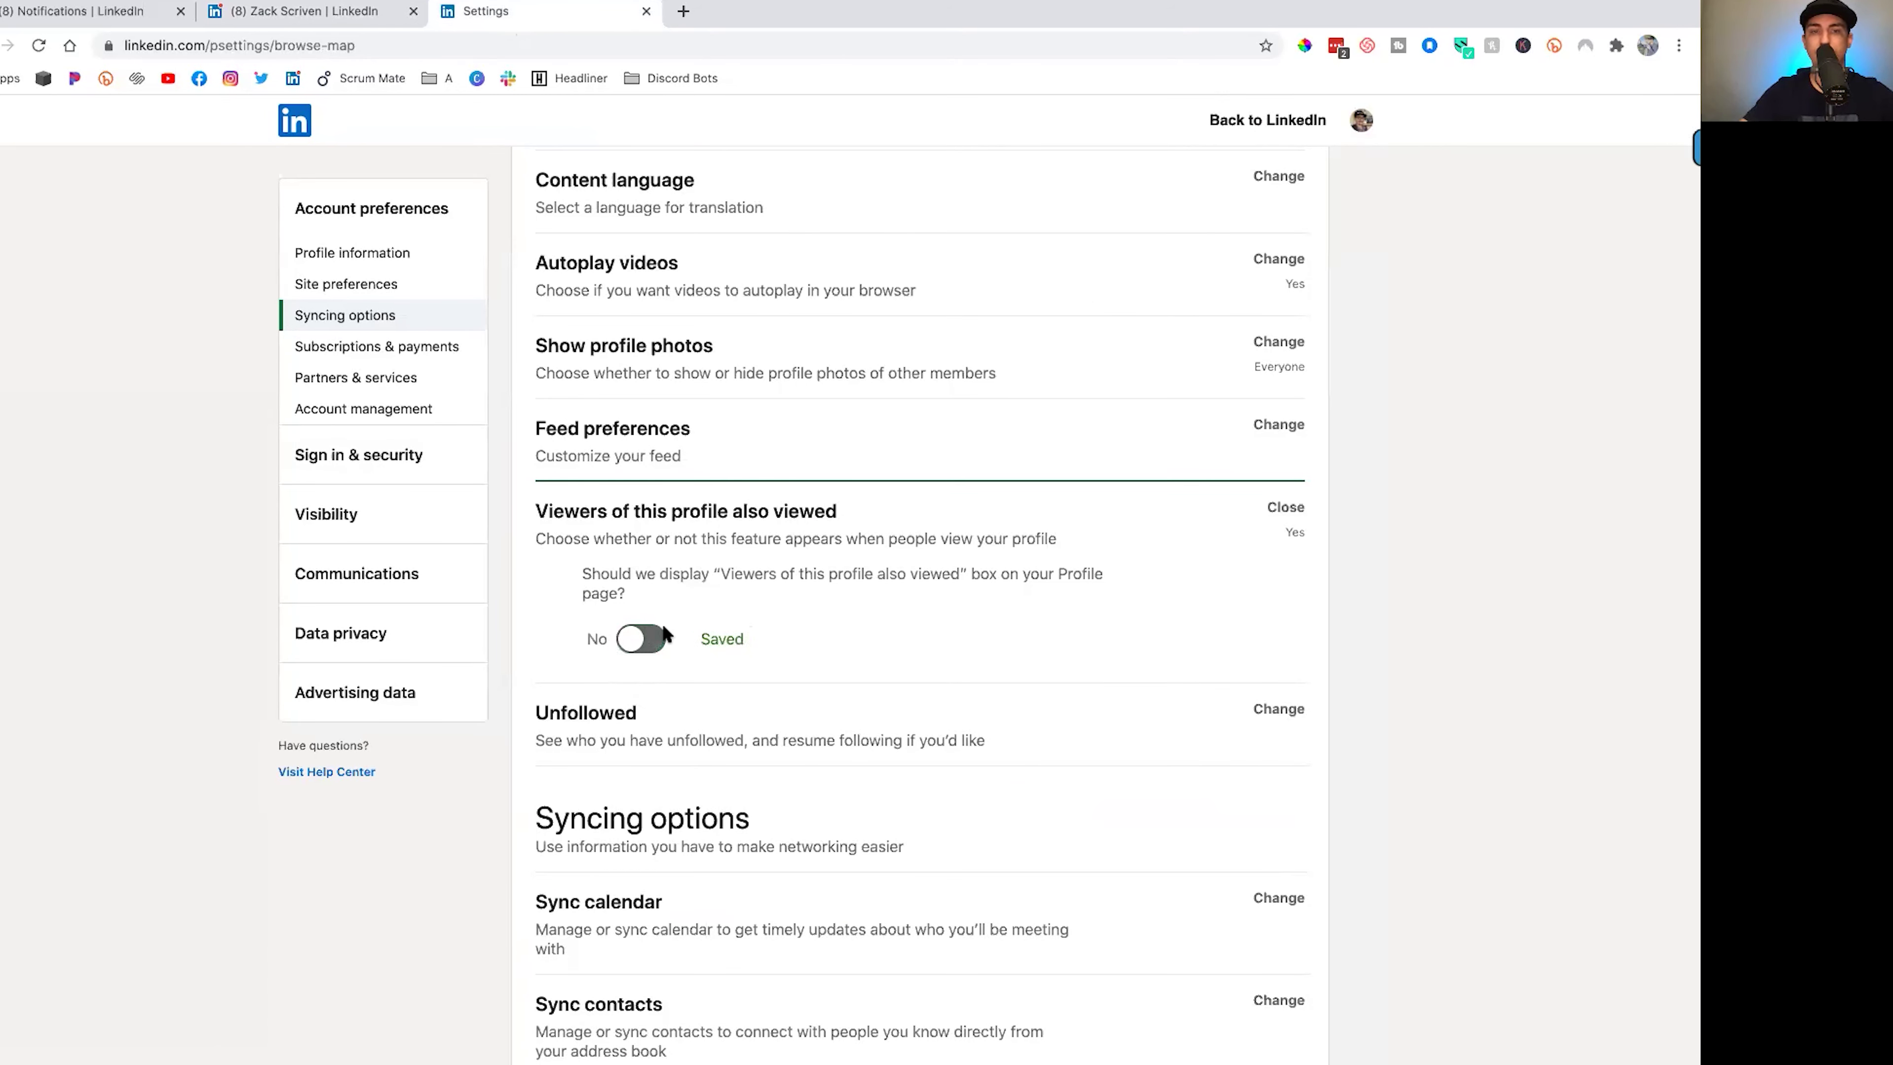
pyautogui.click(649, 636)
pyautogui.click(649, 636)
# Reload the profile page and check whether the People Also Viewed box is still displayed
pyautogui.click(298, 13)
pyautogui.click(38, 44)
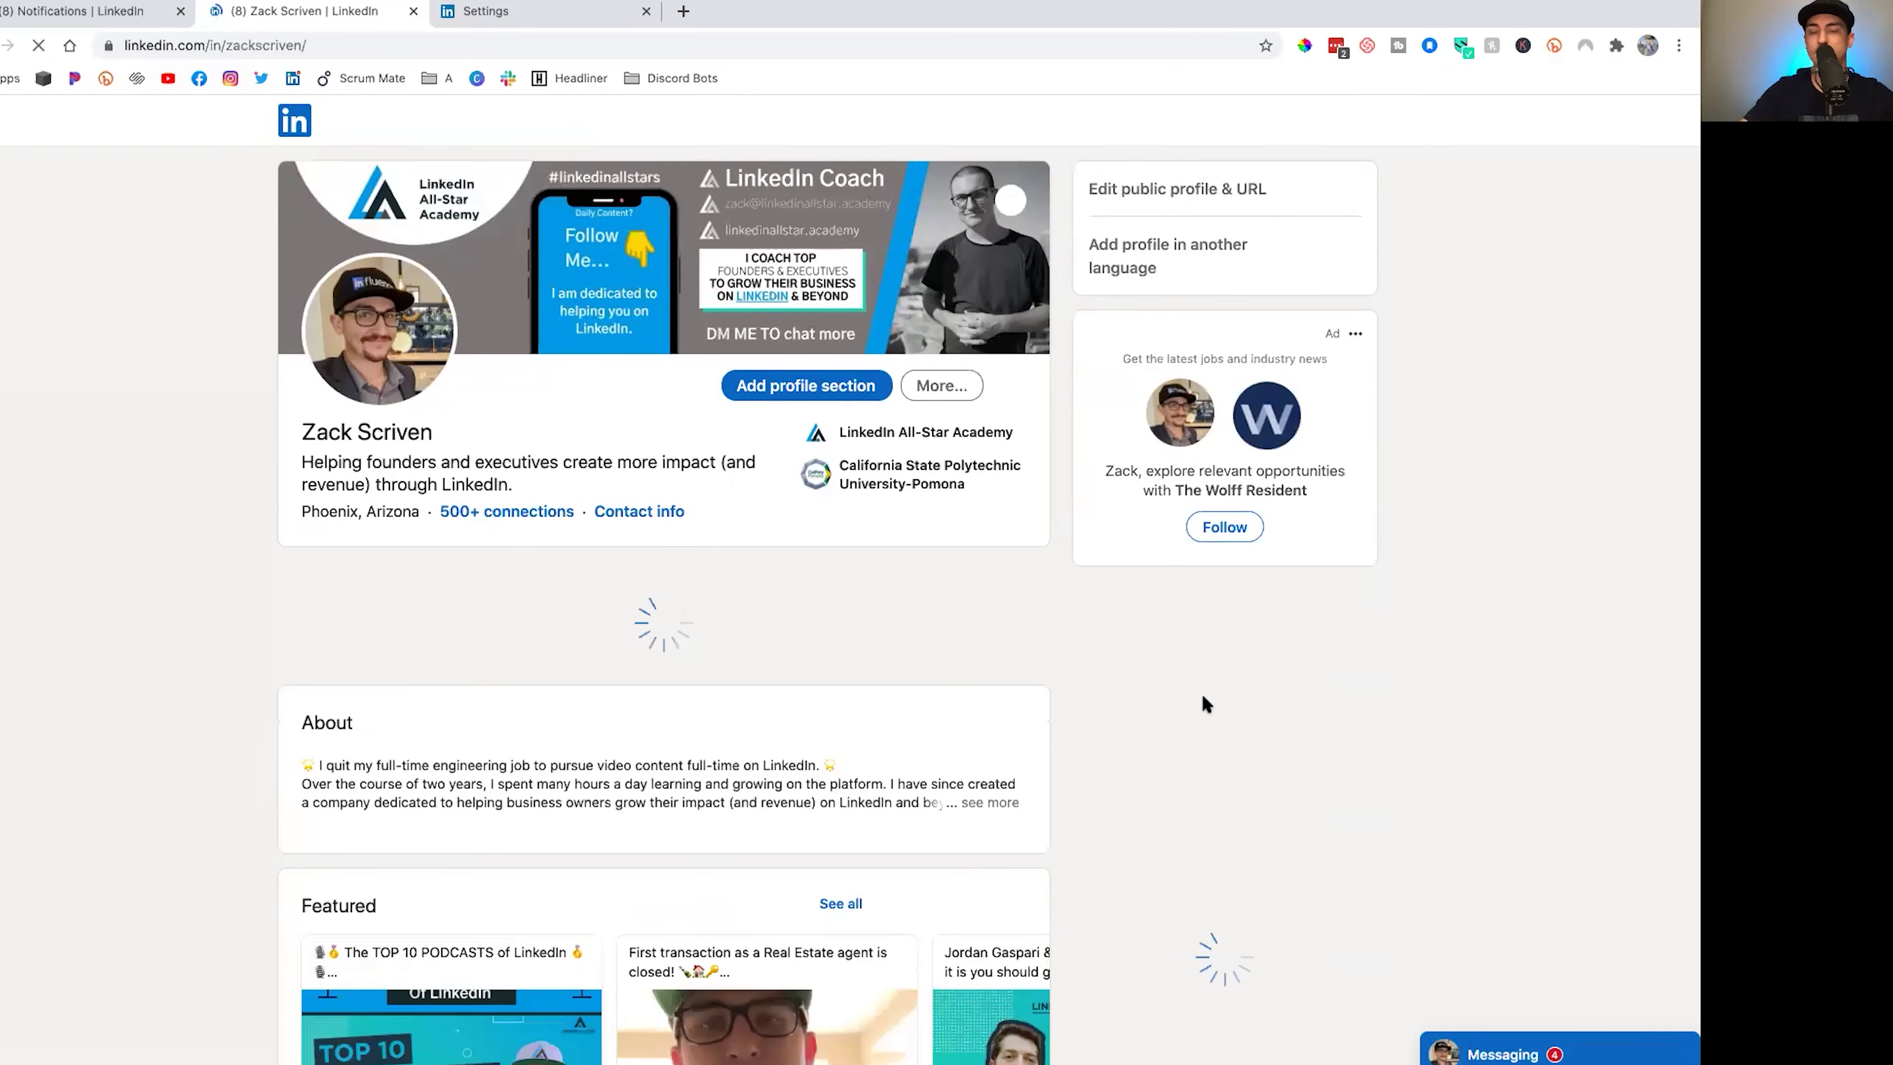
pyautogui.scroll(-5, 1206, 708)
pyautogui.scroll(-4, 1203, 701)
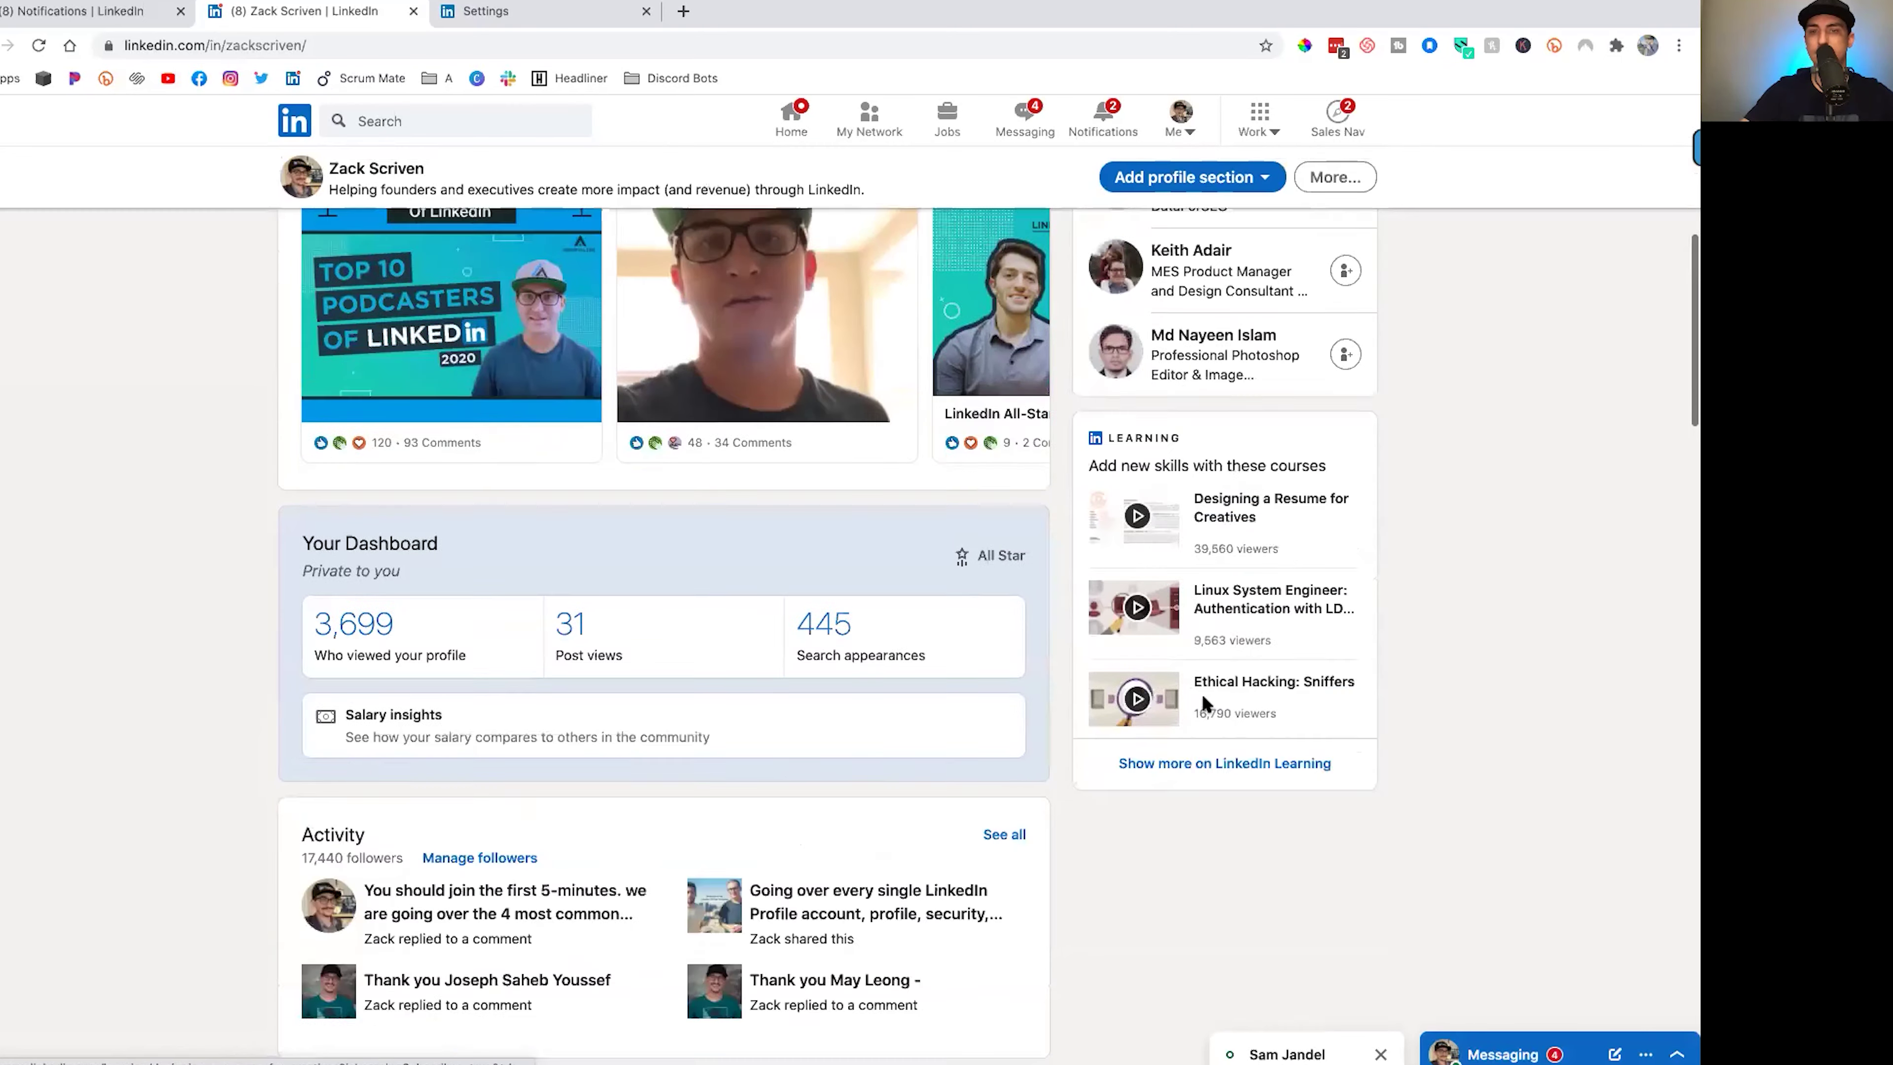
pyautogui.scroll(9, 1204, 701)
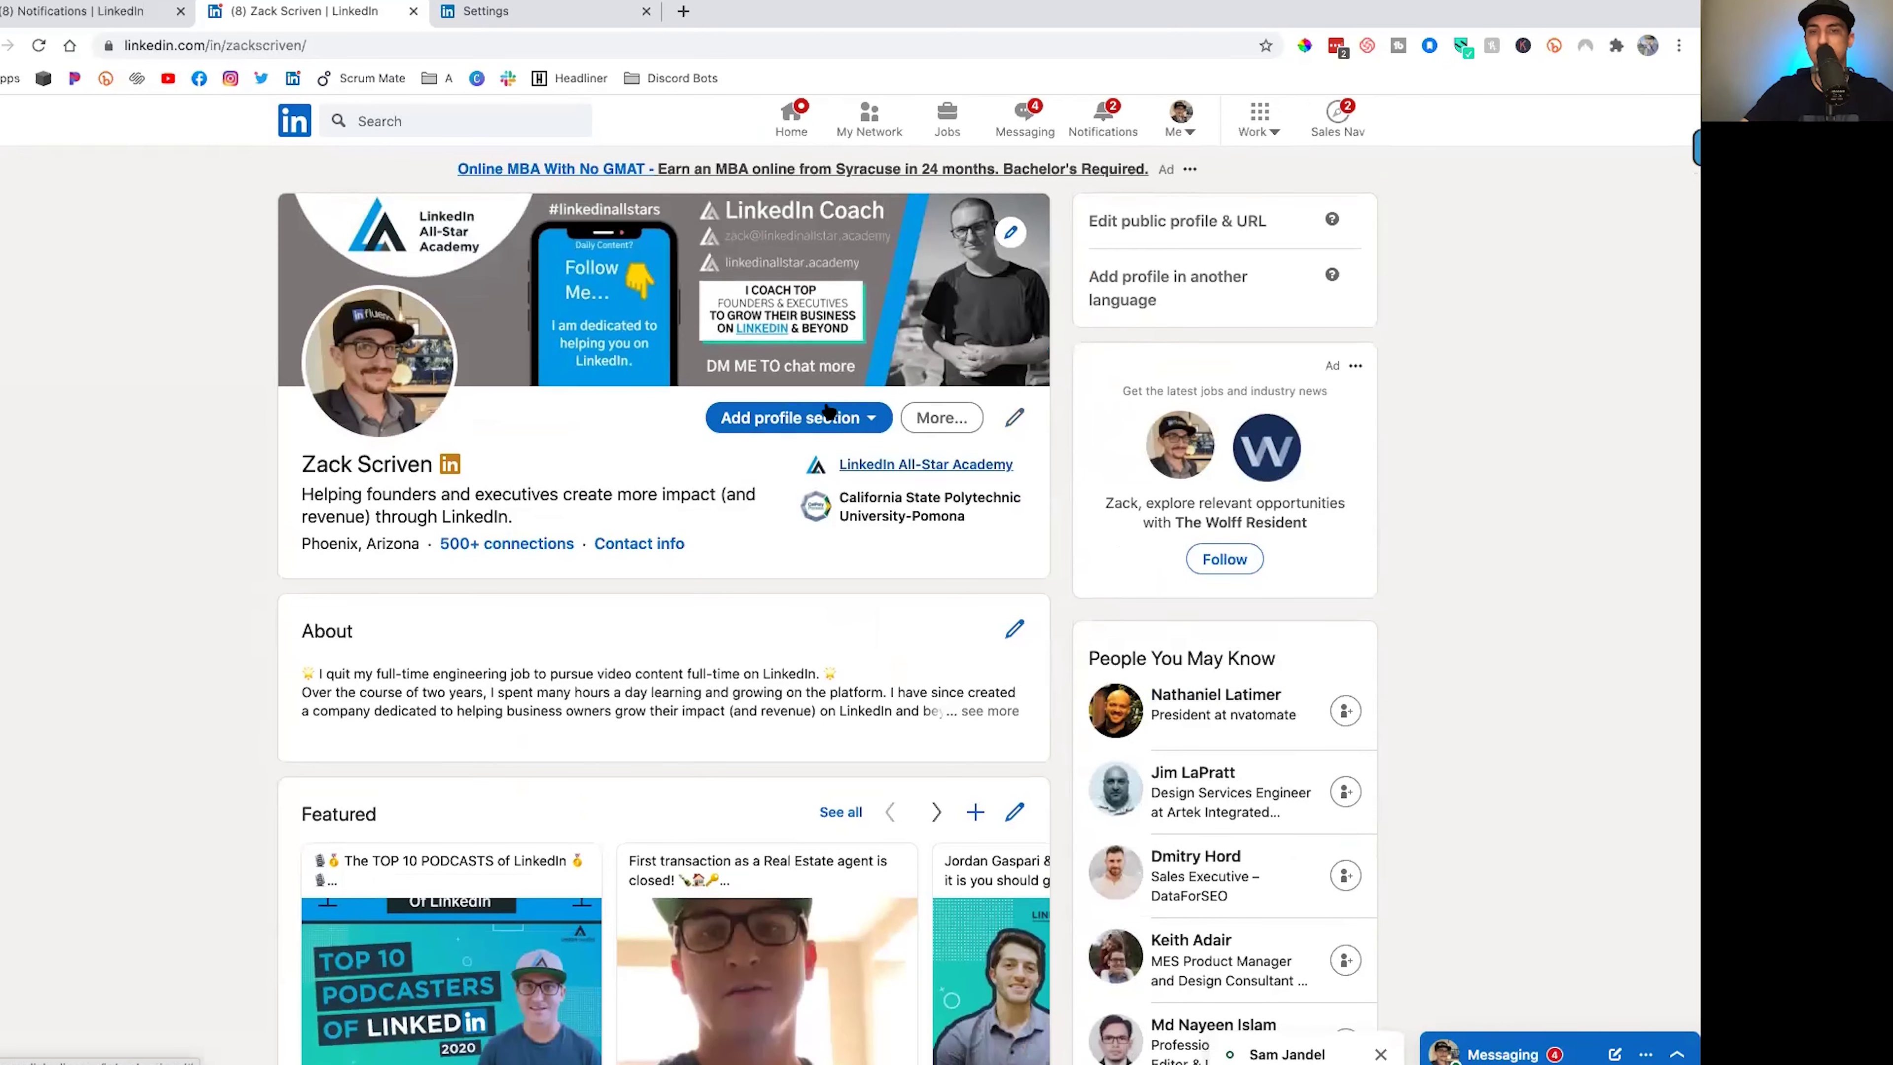
pyautogui.scroll(-2, 1208, 649)
# Return to the settings, refollow every person in the Unfollowed list and close the setting
pyautogui.click(486, 12)
pyautogui.scroll(-8, 1139, 460)
pyautogui.scroll(-1, 1139, 460)
pyautogui.click(1282, 222)
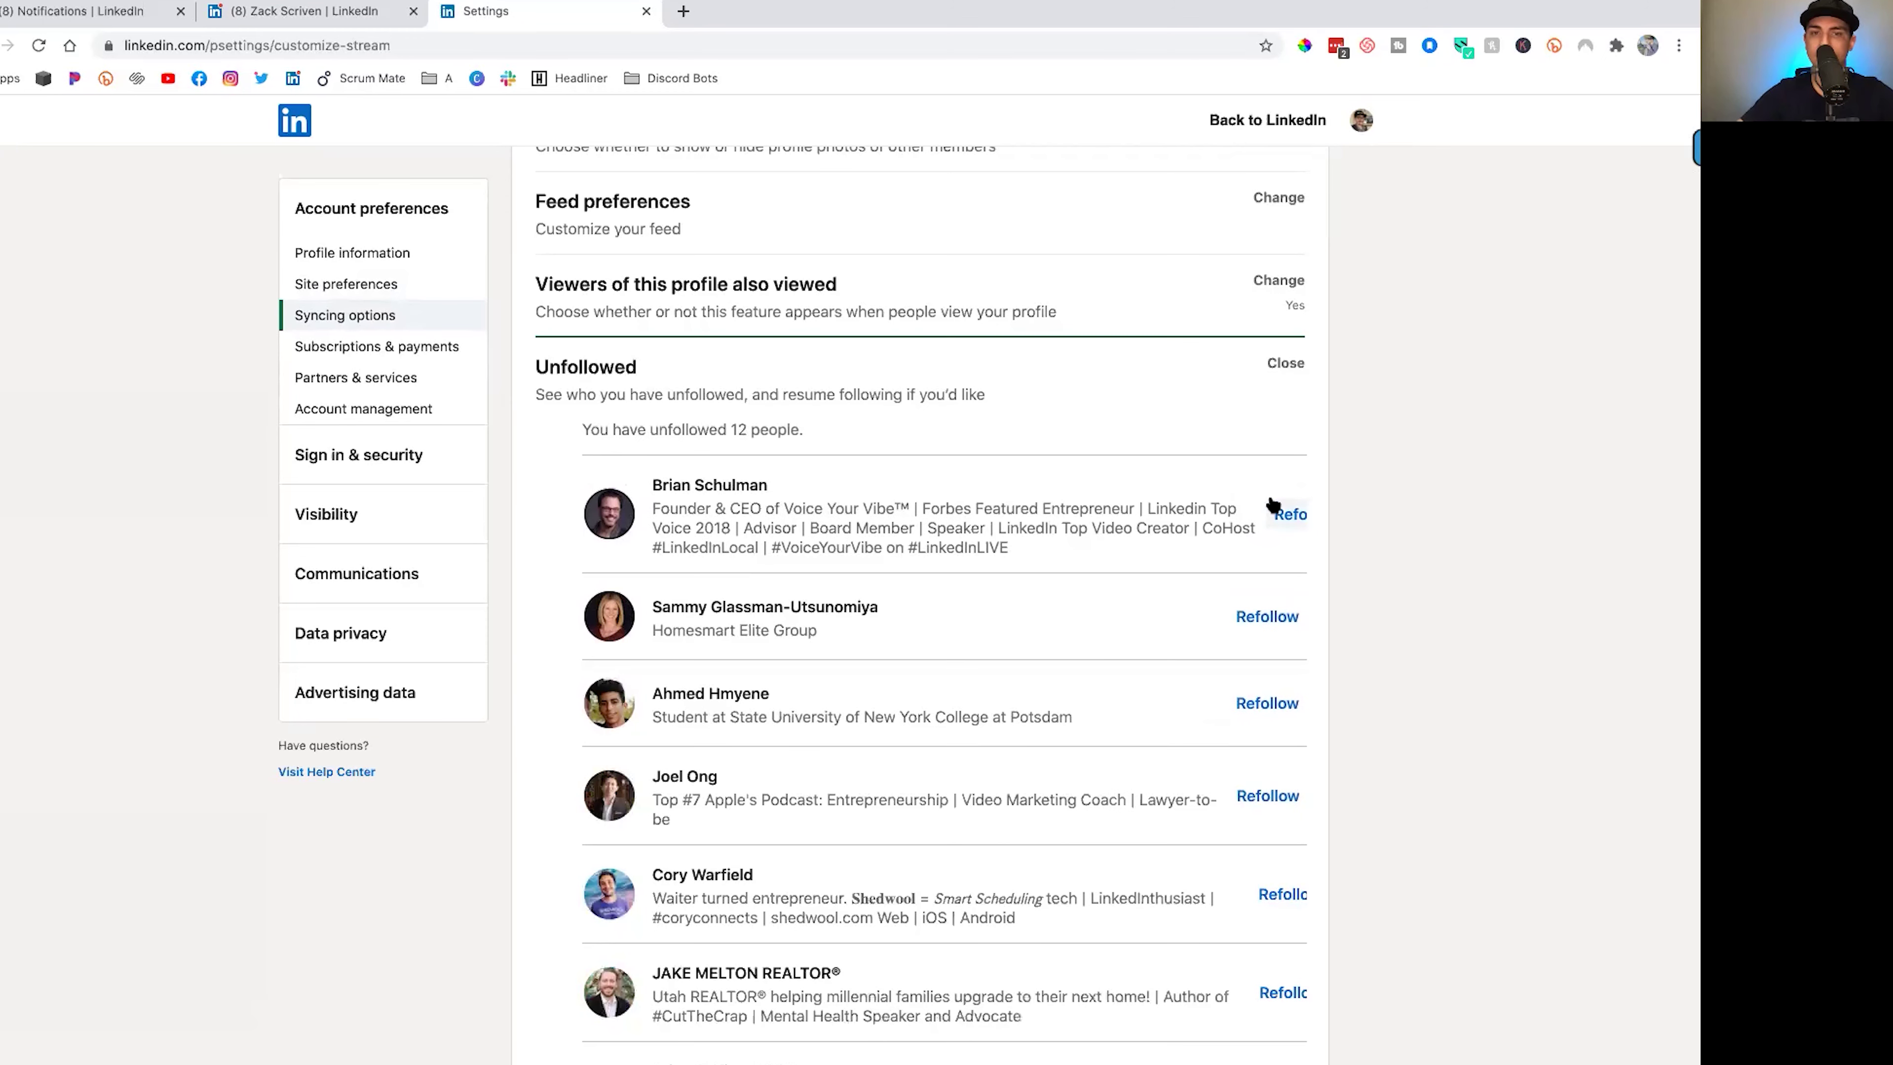
pyautogui.click(1278, 508)
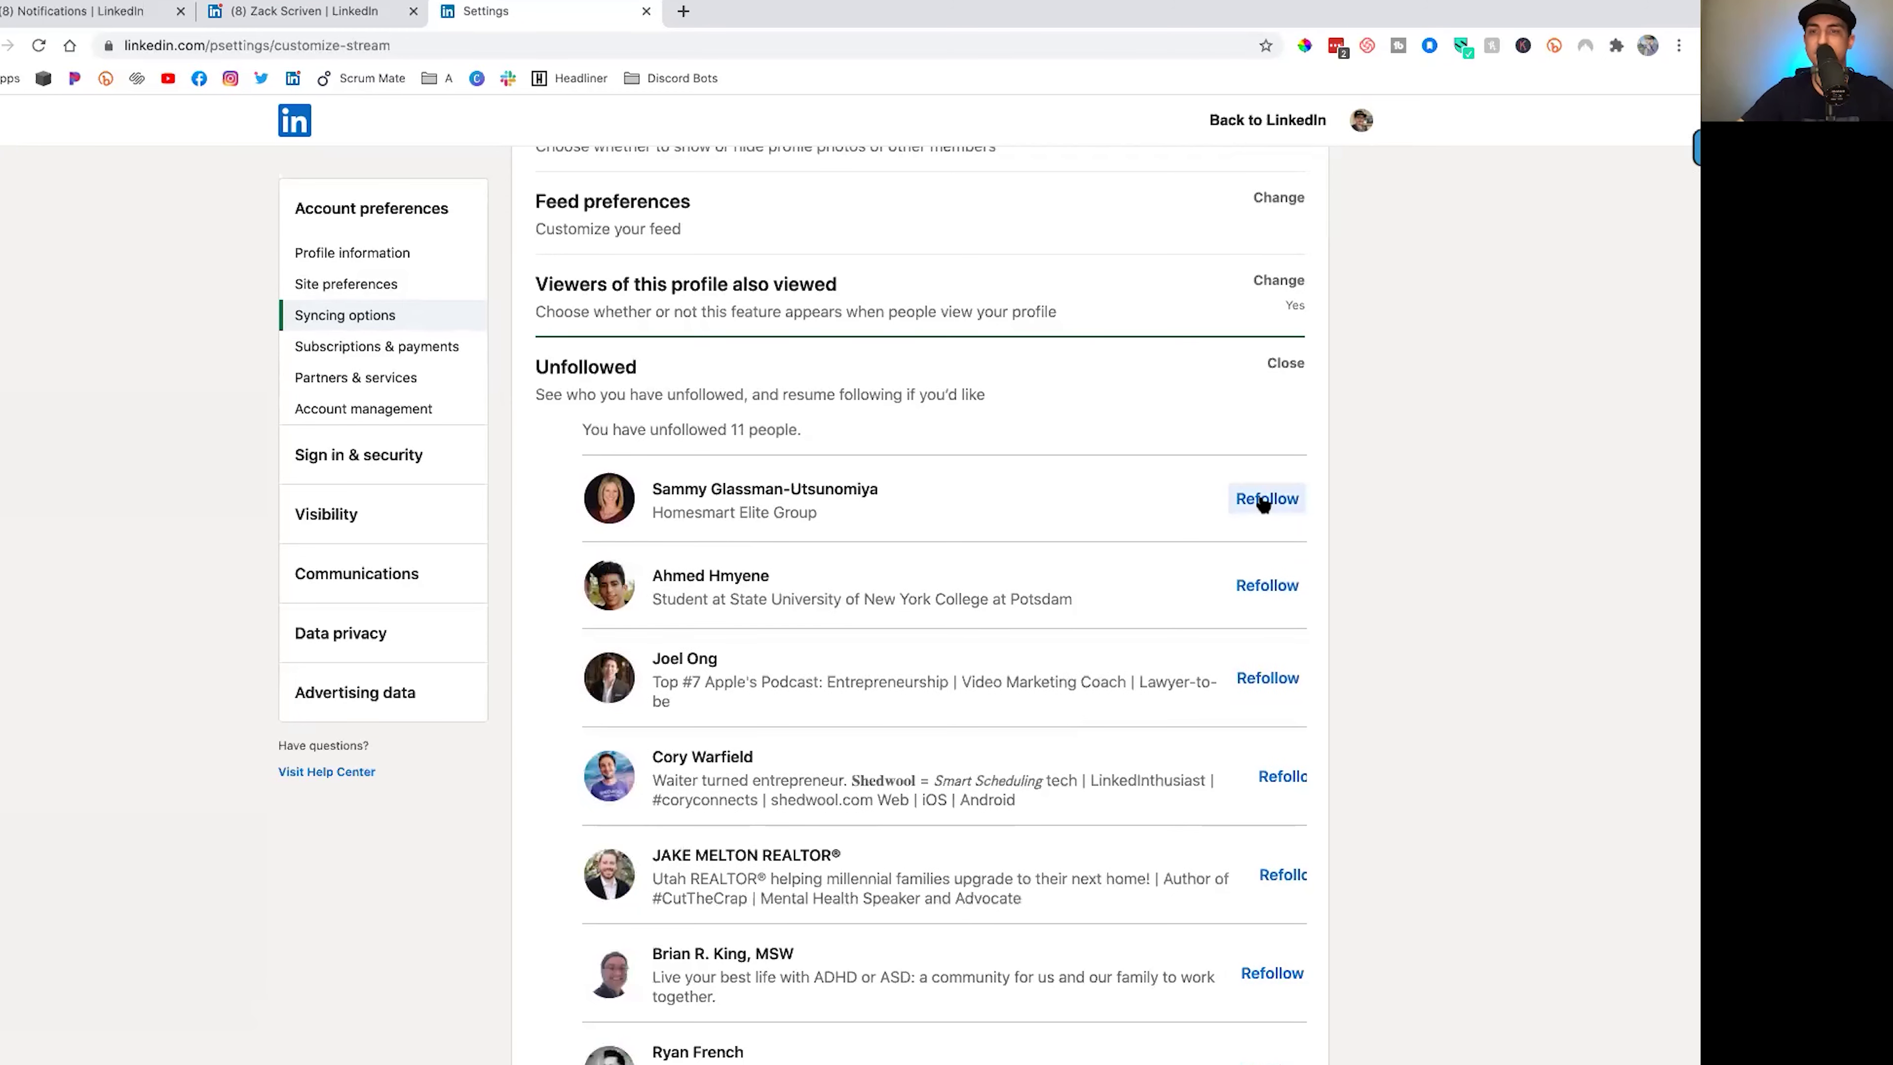
pyautogui.click(1265, 501)
pyautogui.click(1265, 501)
pyautogui.click(1264, 503)
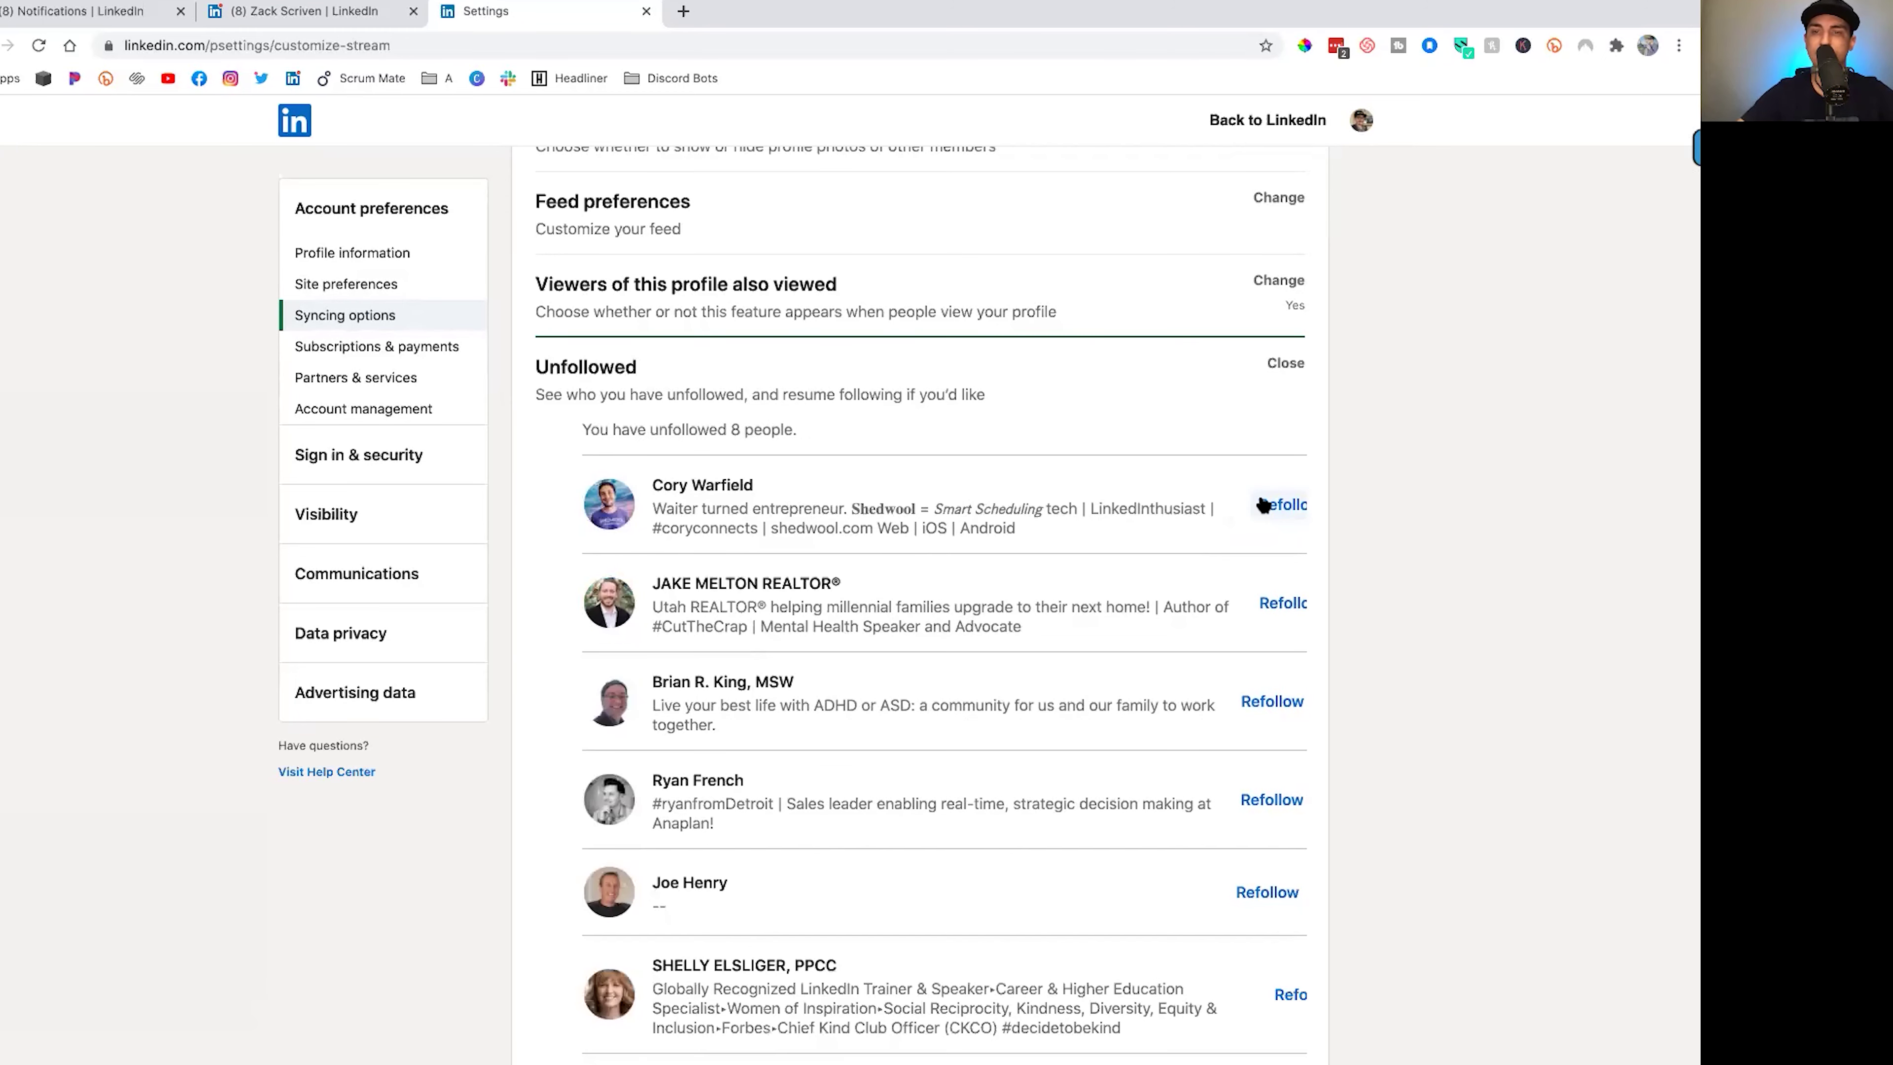
pyautogui.click(1263, 505)
pyautogui.click(1274, 505)
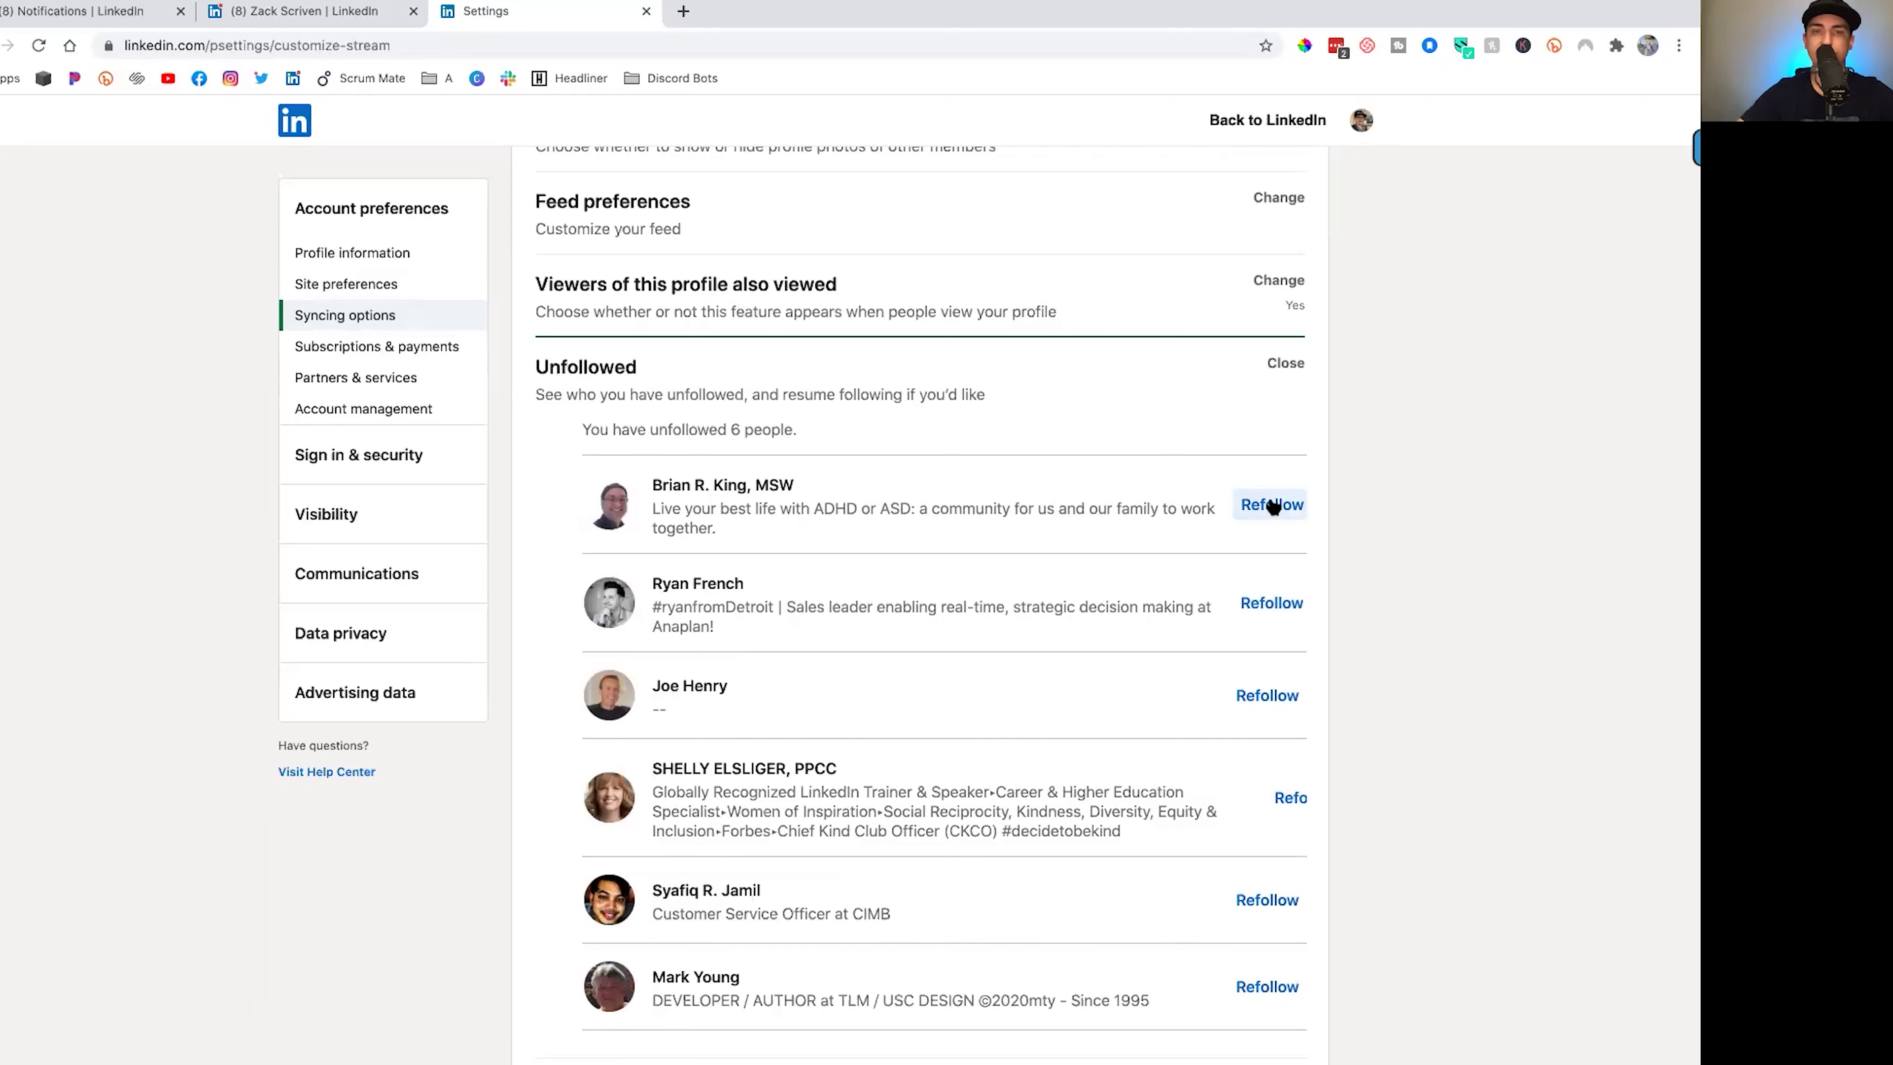
pyautogui.click(1272, 506)
pyautogui.click(1273, 506)
pyautogui.click(1271, 504)
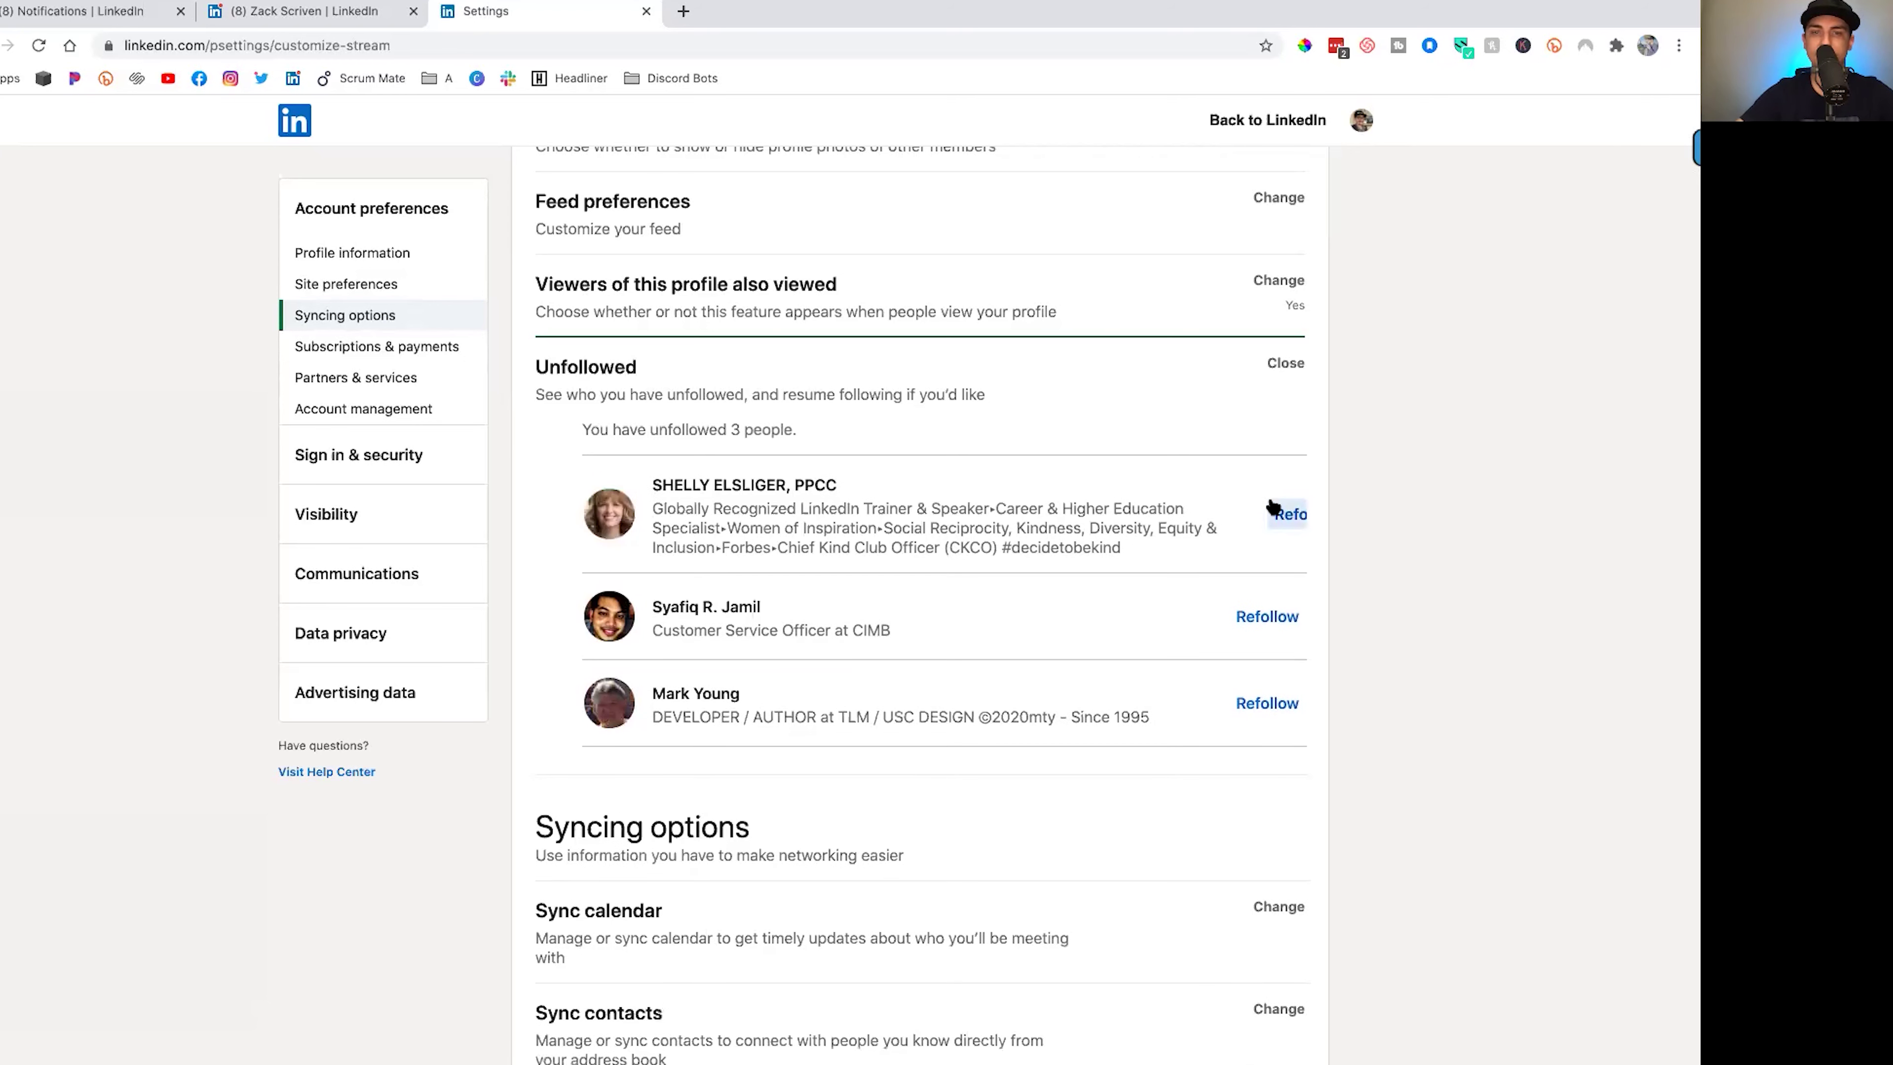
pyautogui.click(1274, 505)
pyautogui.click(1272, 503)
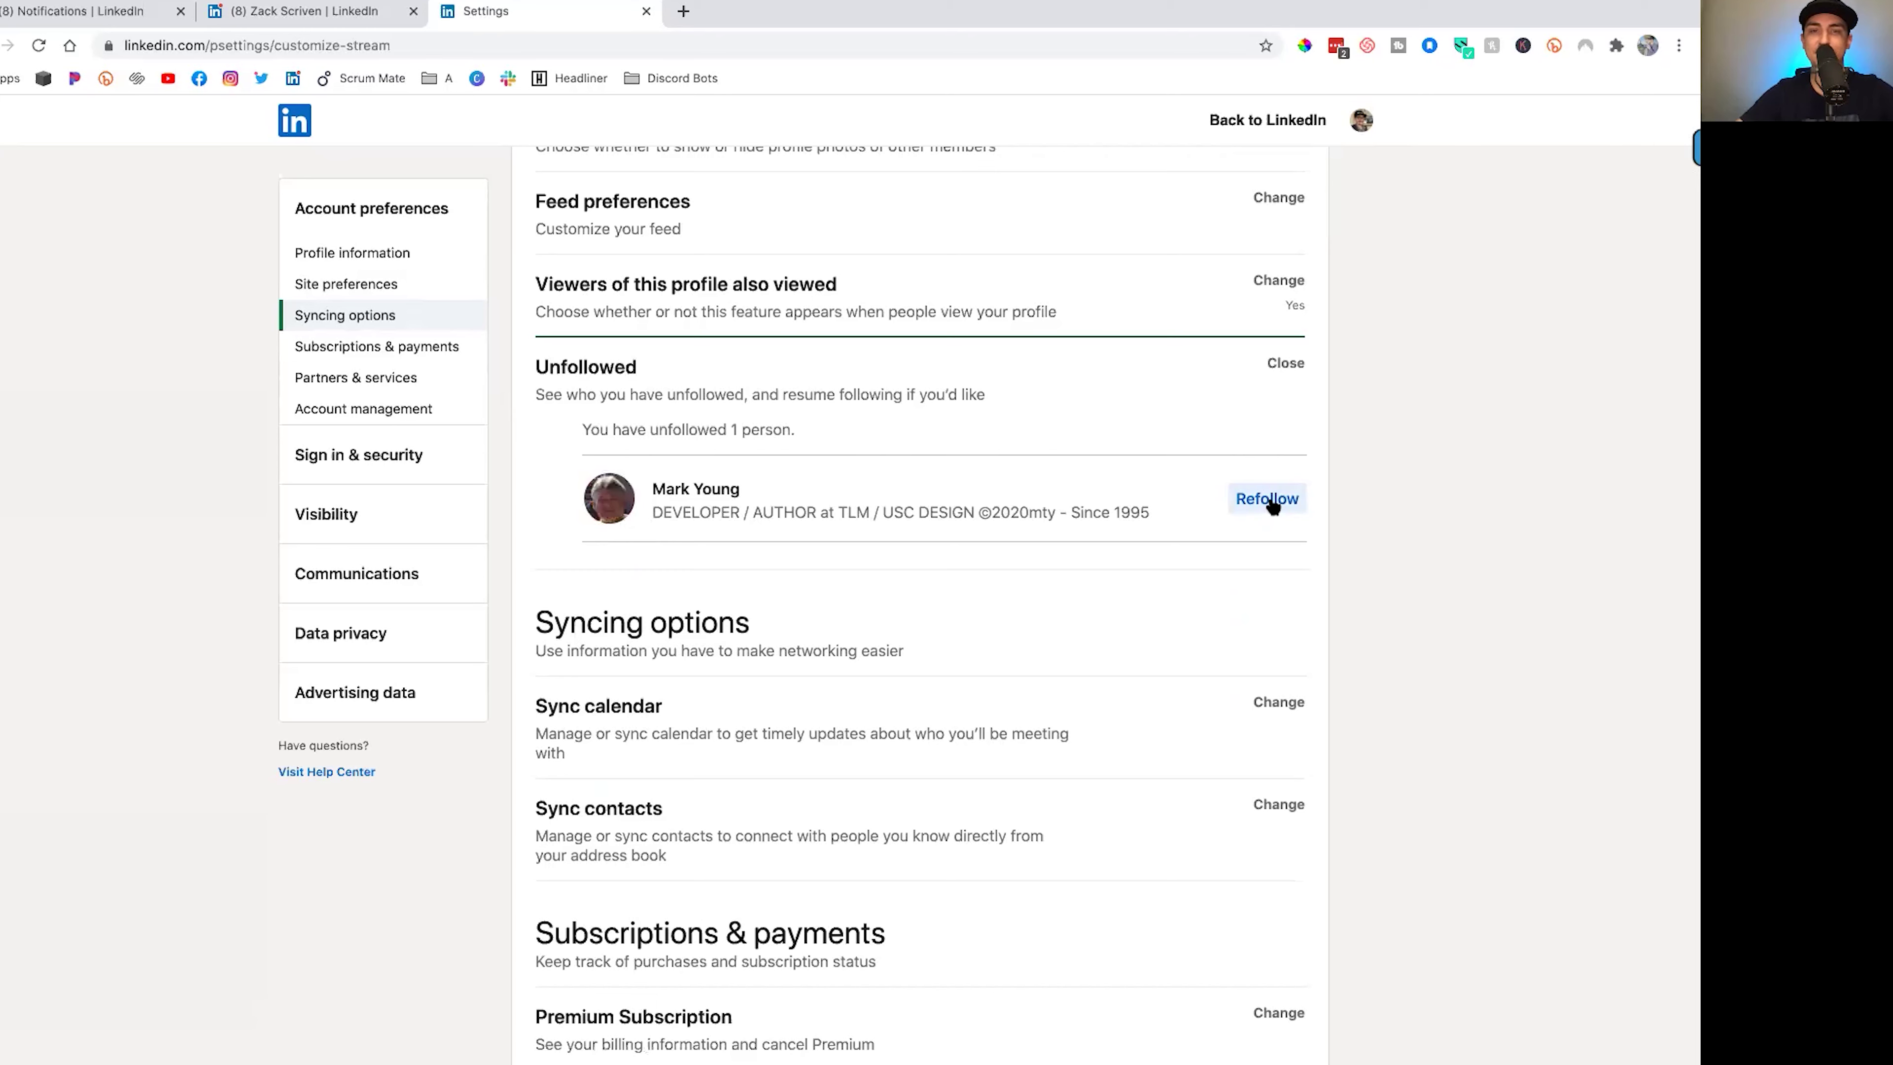
pyautogui.click(1273, 501)
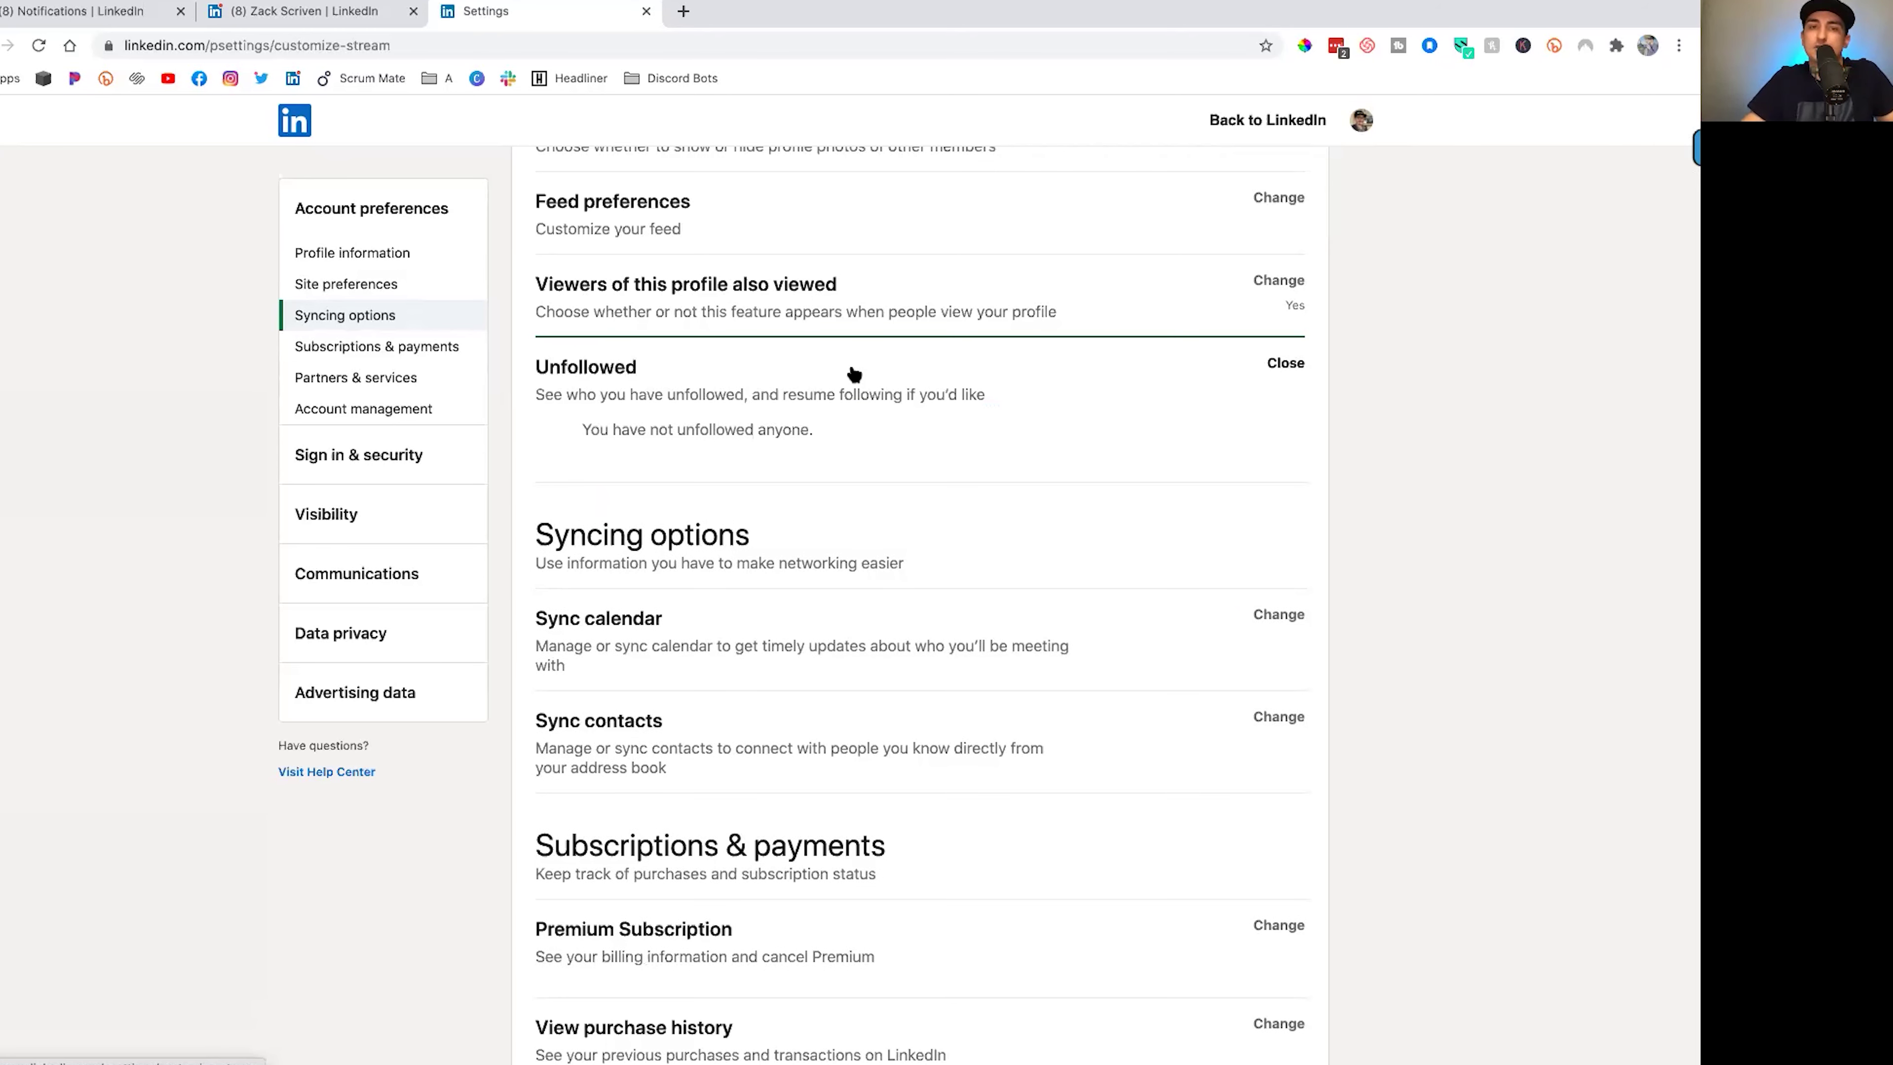
pyautogui.click(1077, 456)
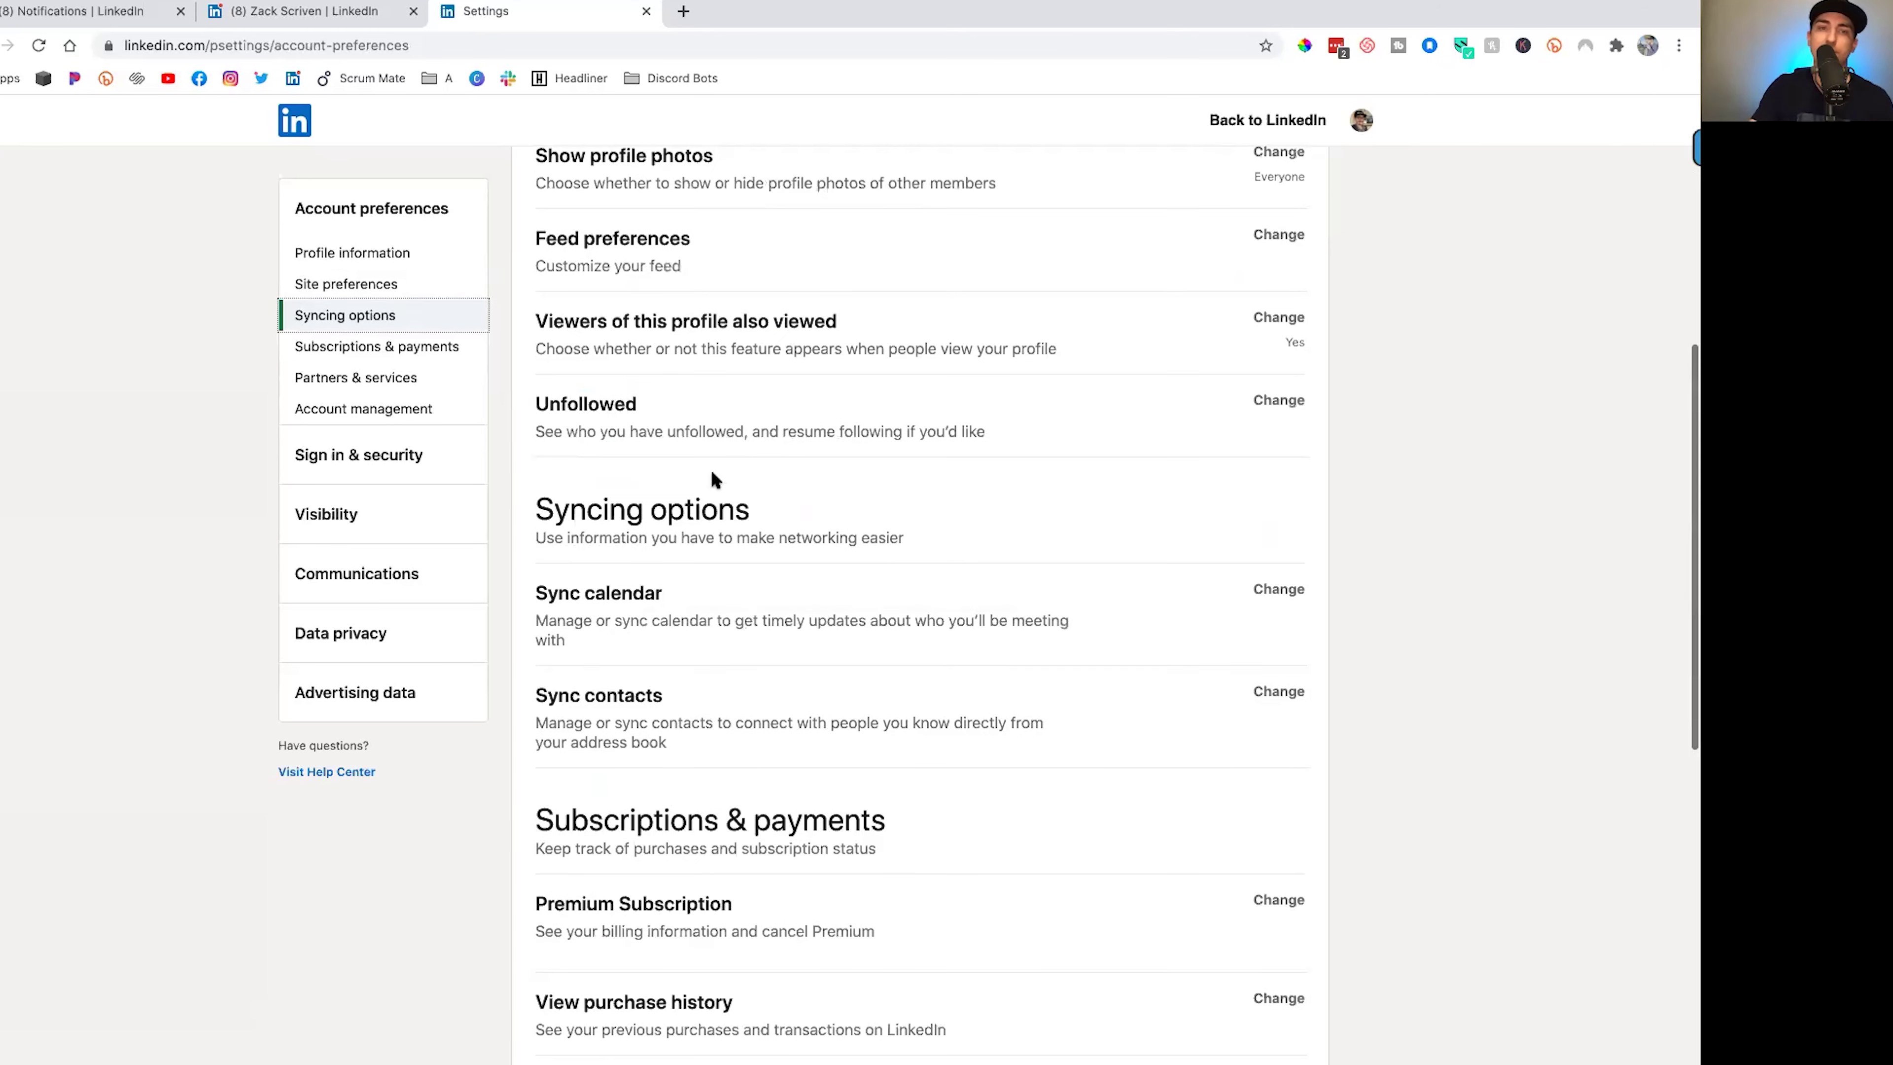
# Review the calendar and contact syncing options, returning to the account preferences without syncing any source
pyautogui.scroll(-2, 766, 486)
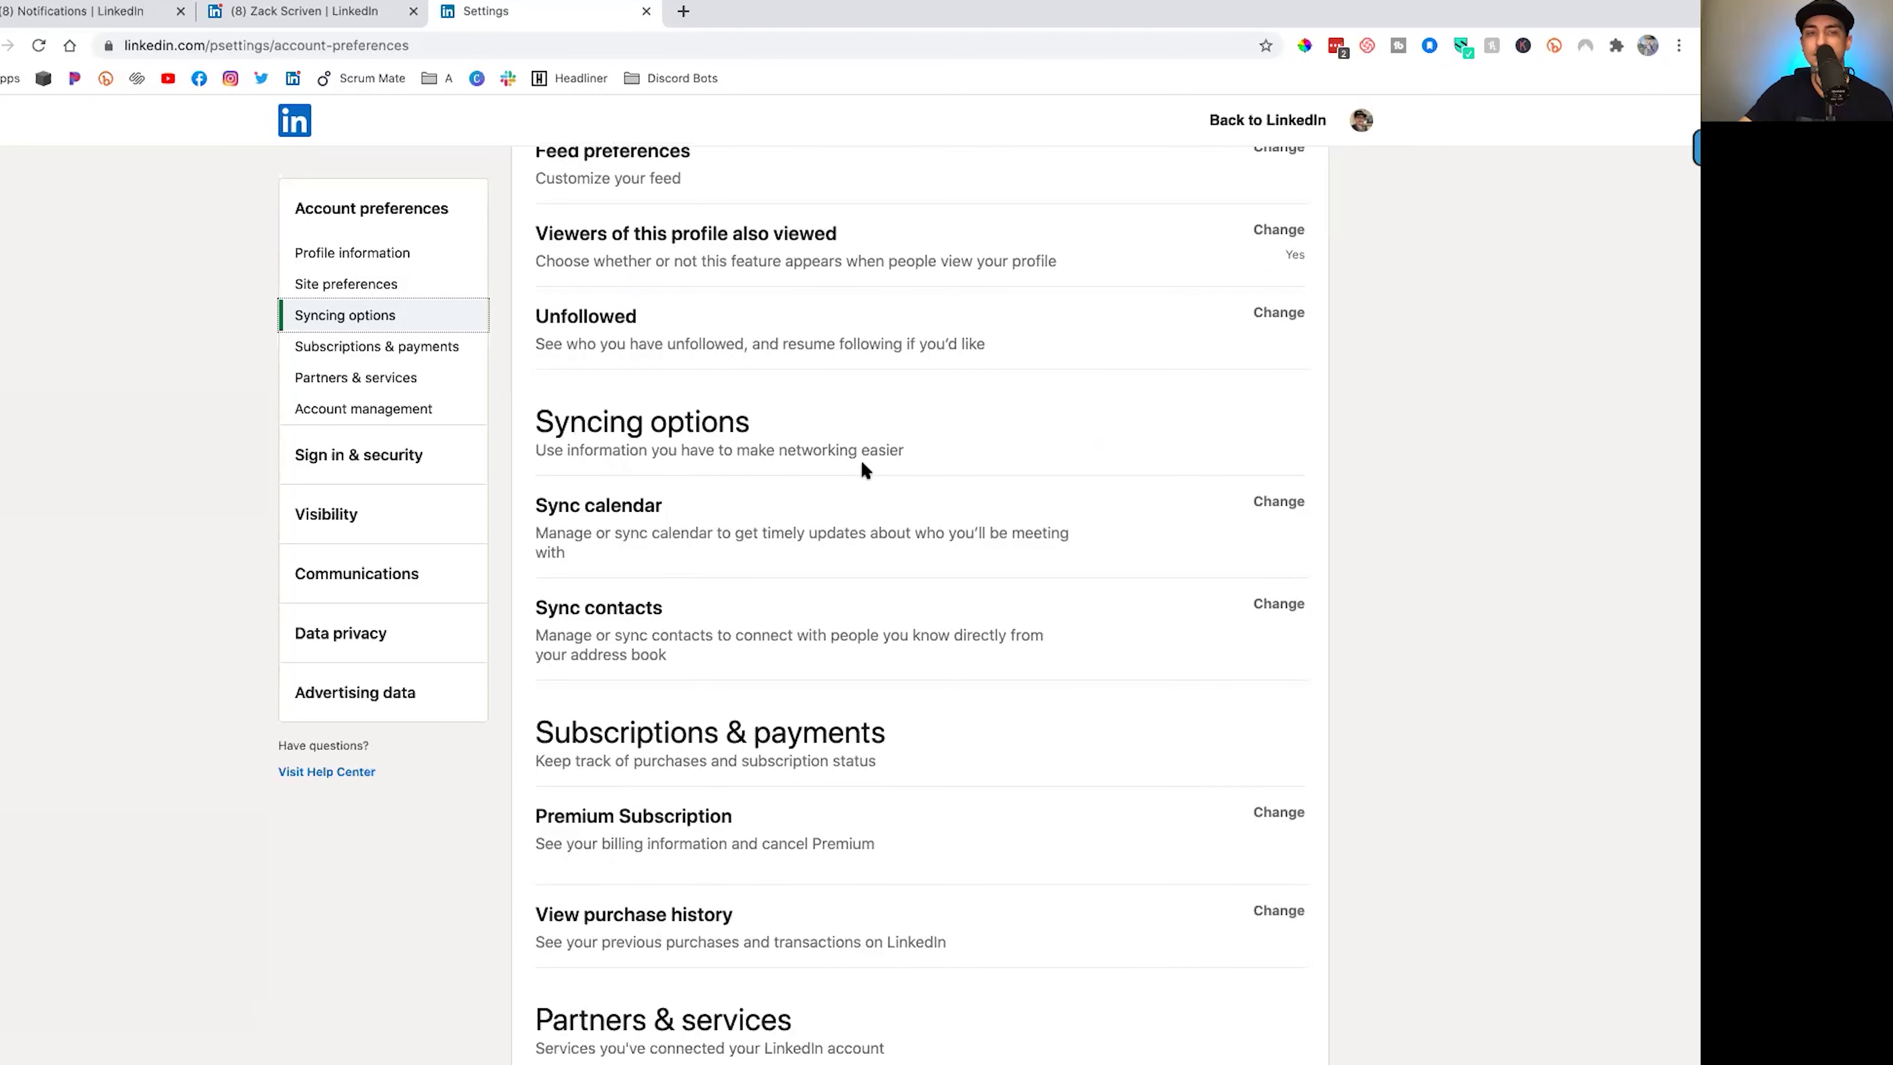
pyautogui.scroll(-1, 862, 469)
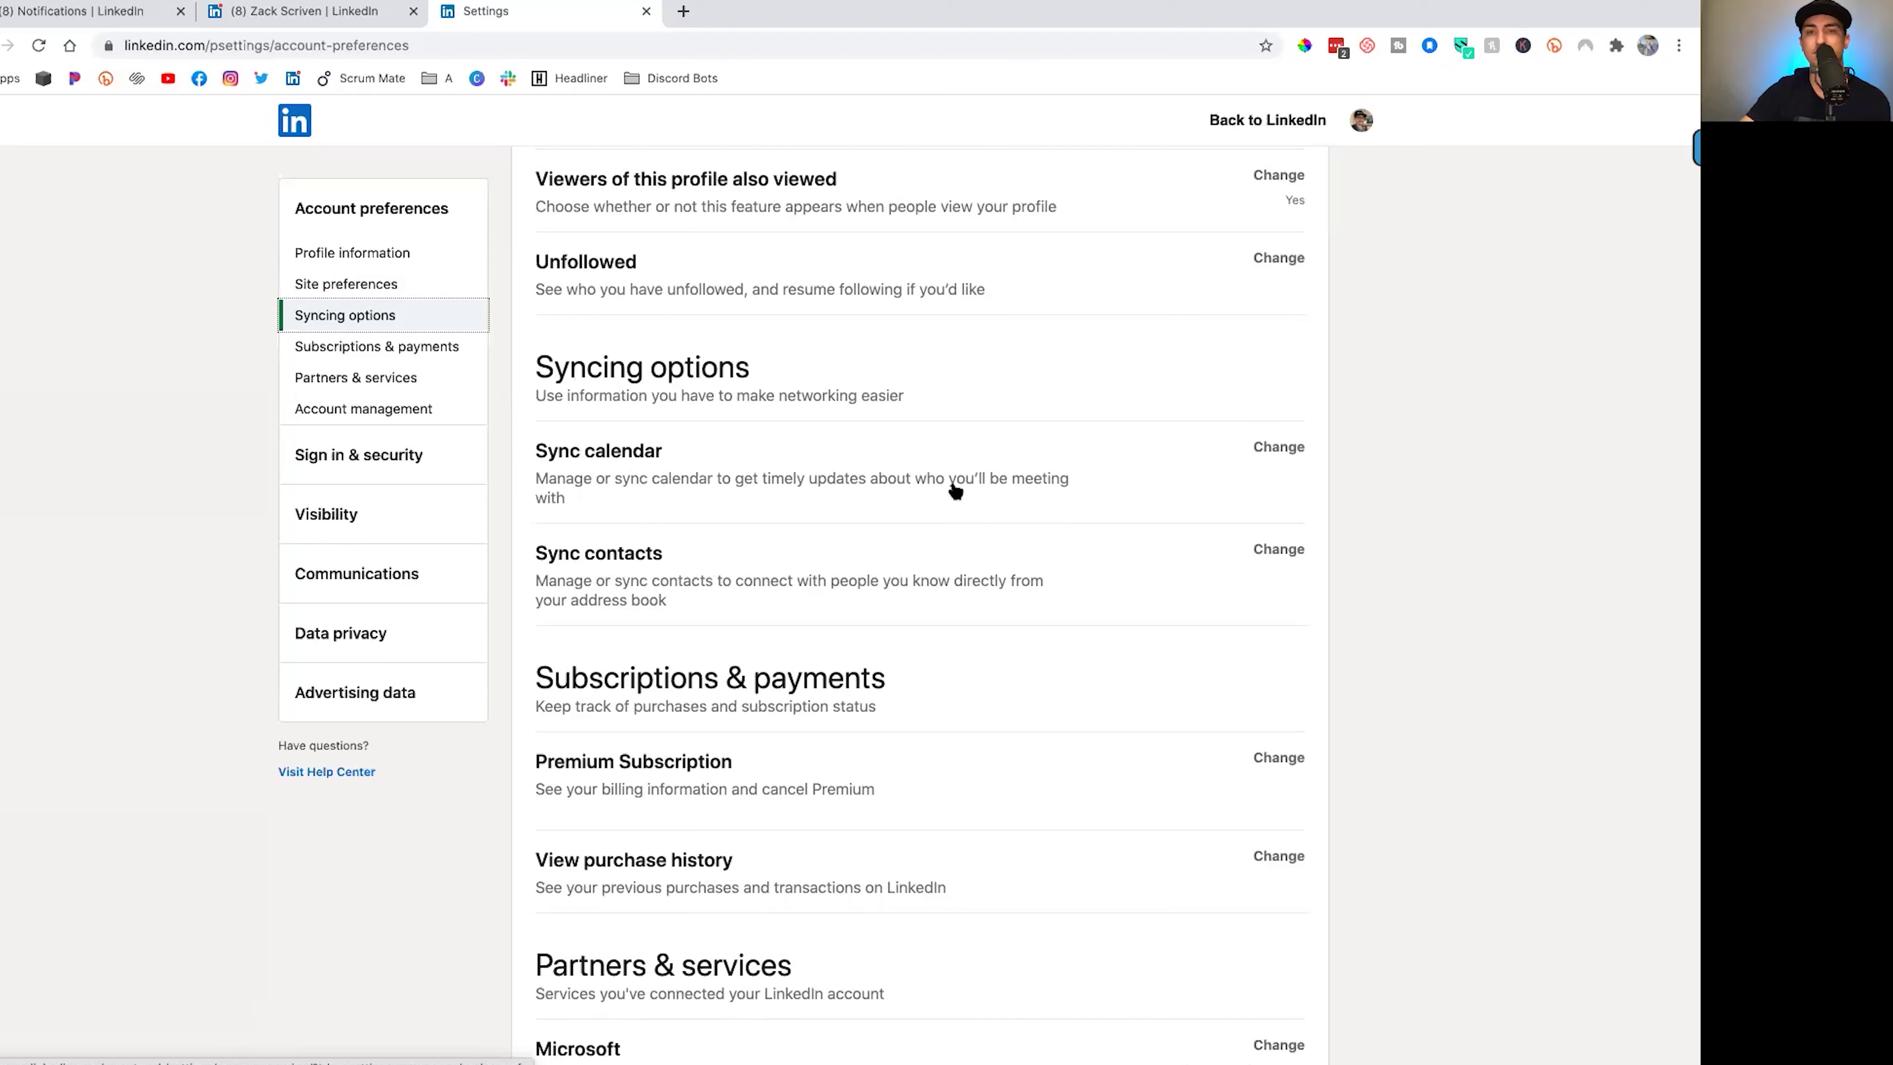
pyautogui.click(1275, 454)
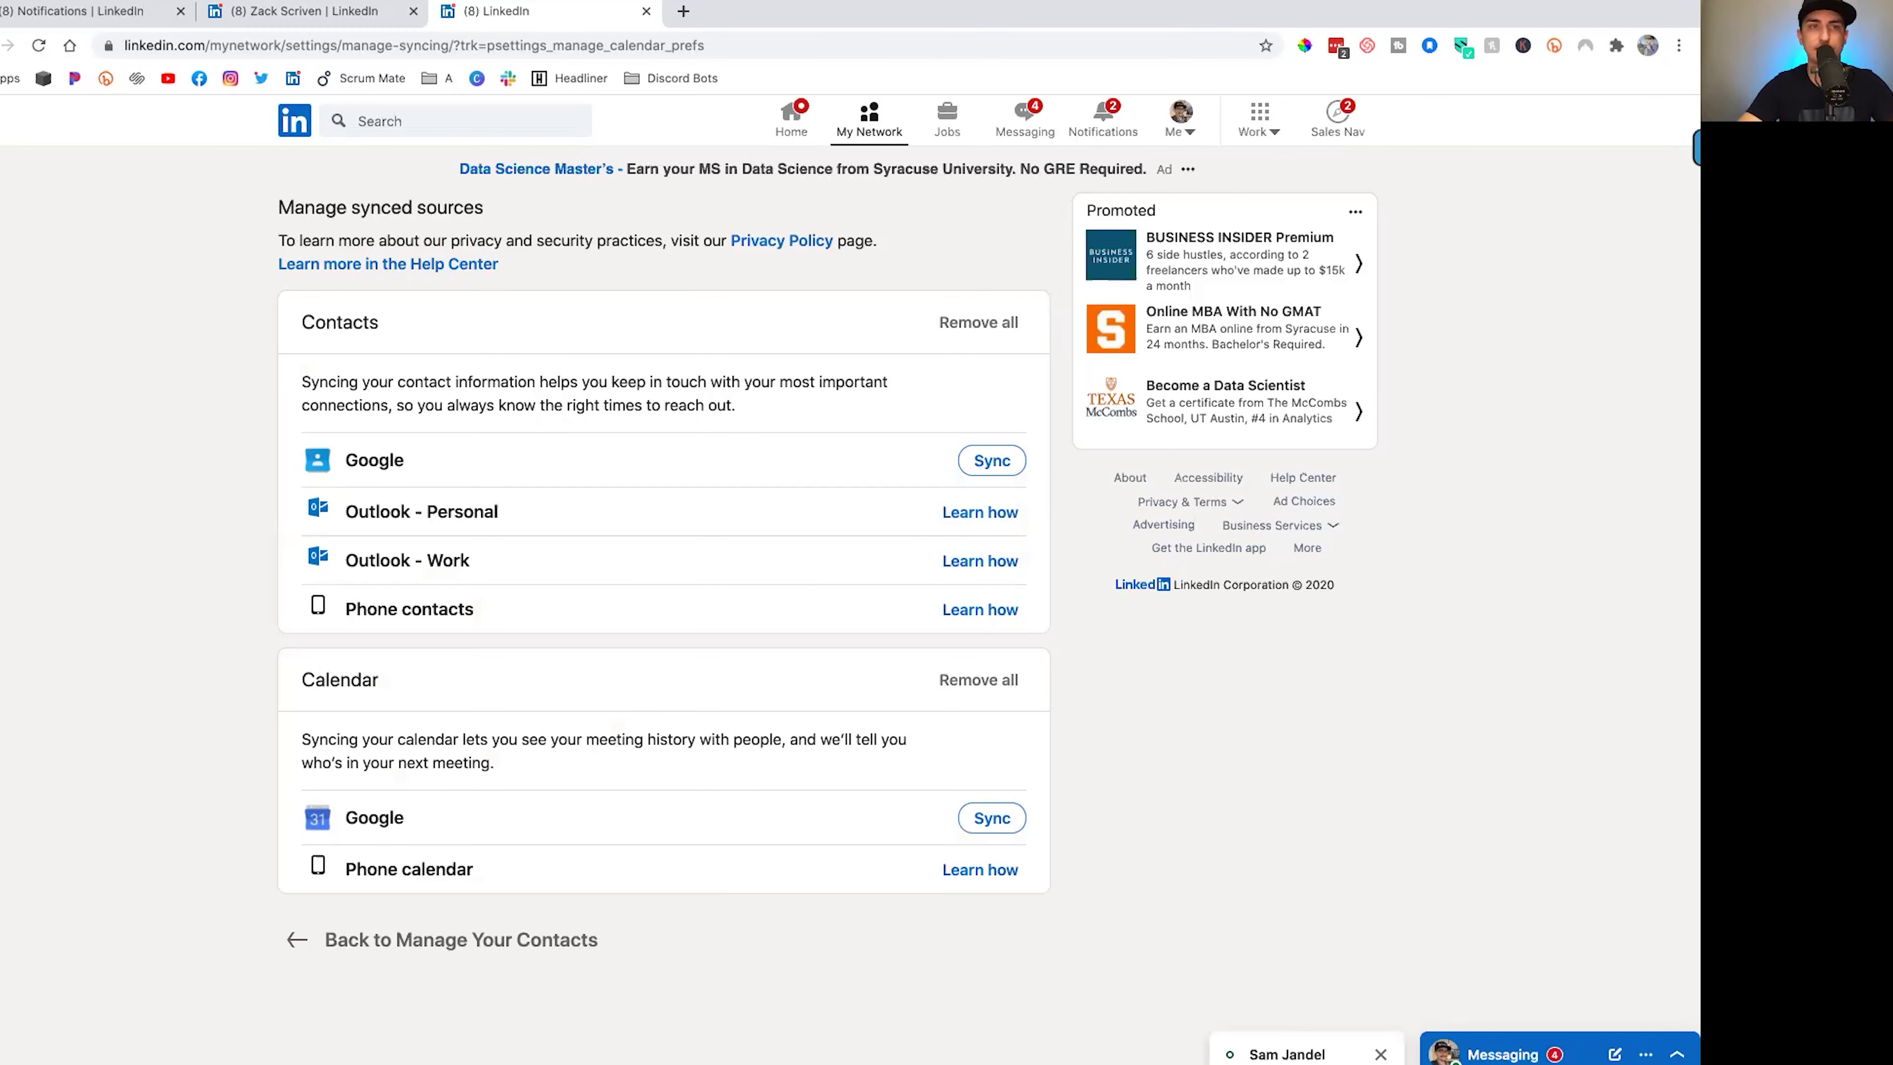
pyautogui.click(0, 45)
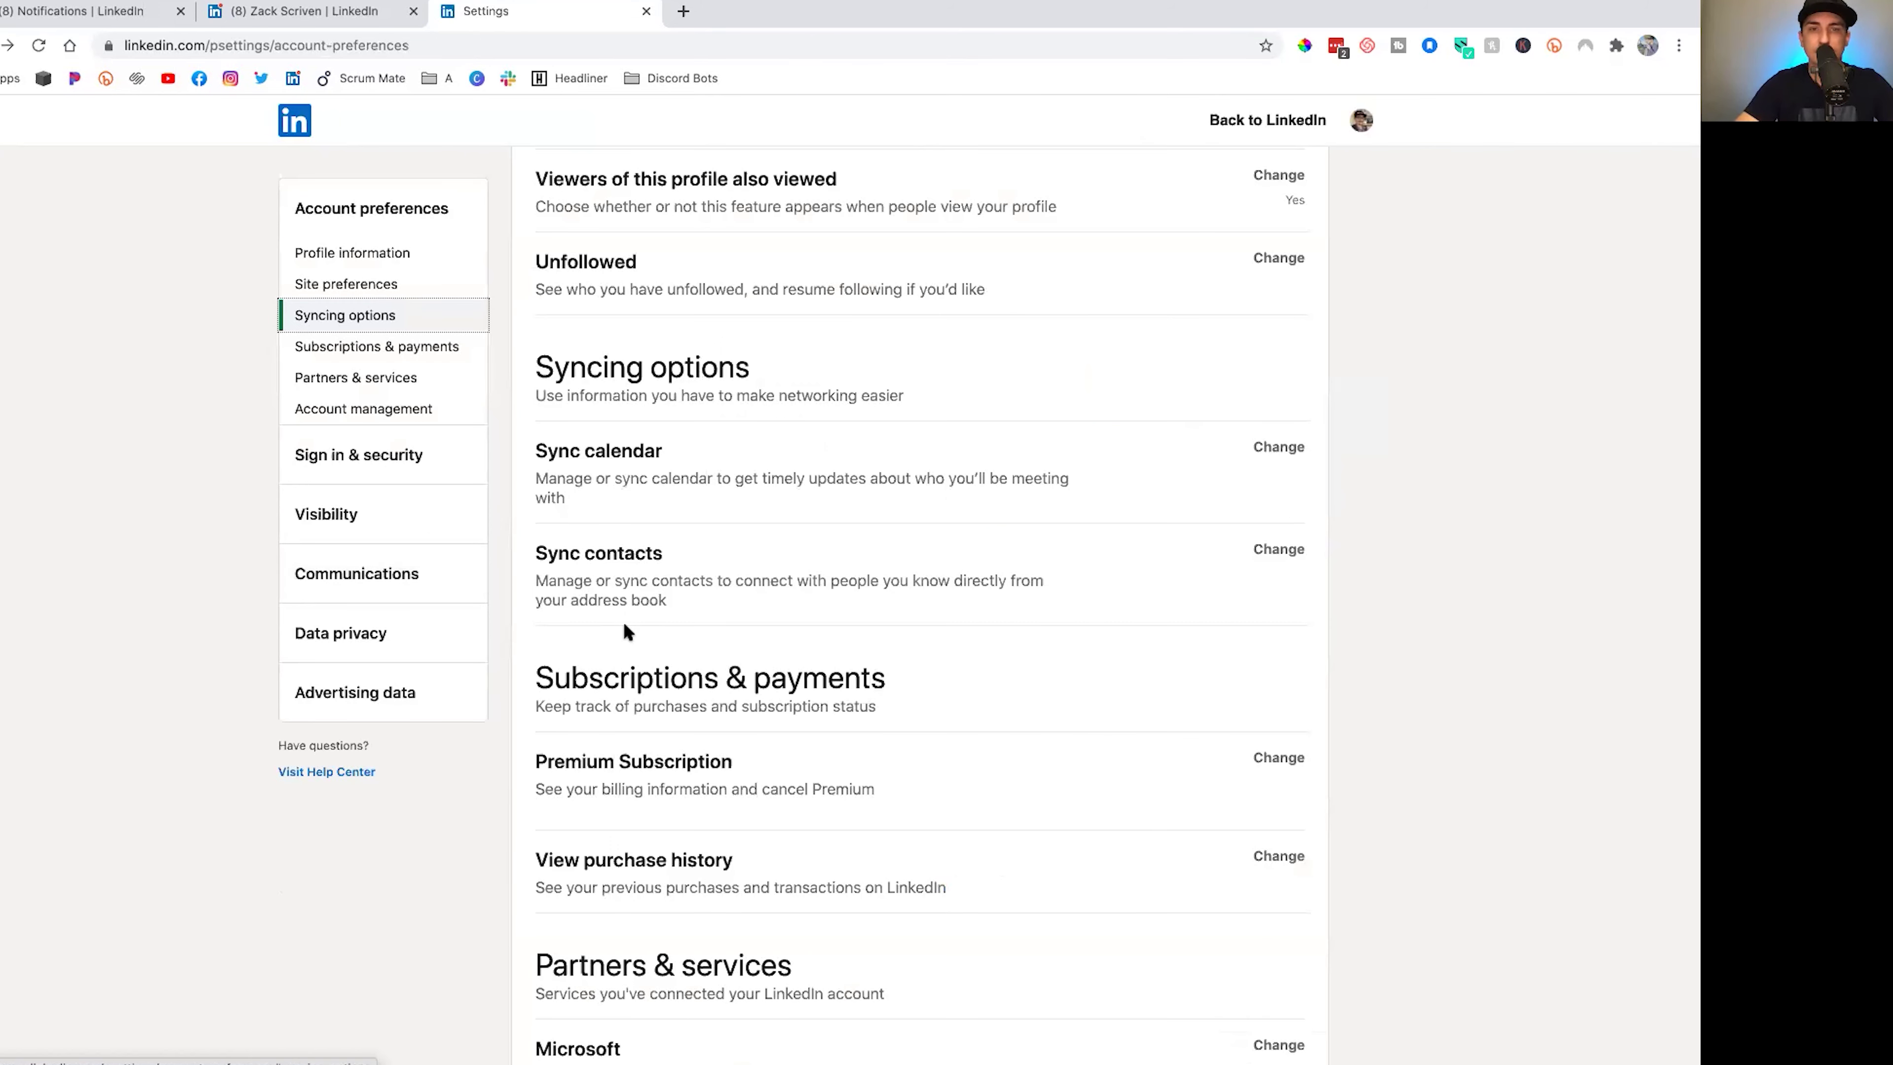
pyautogui.click(1279, 550)
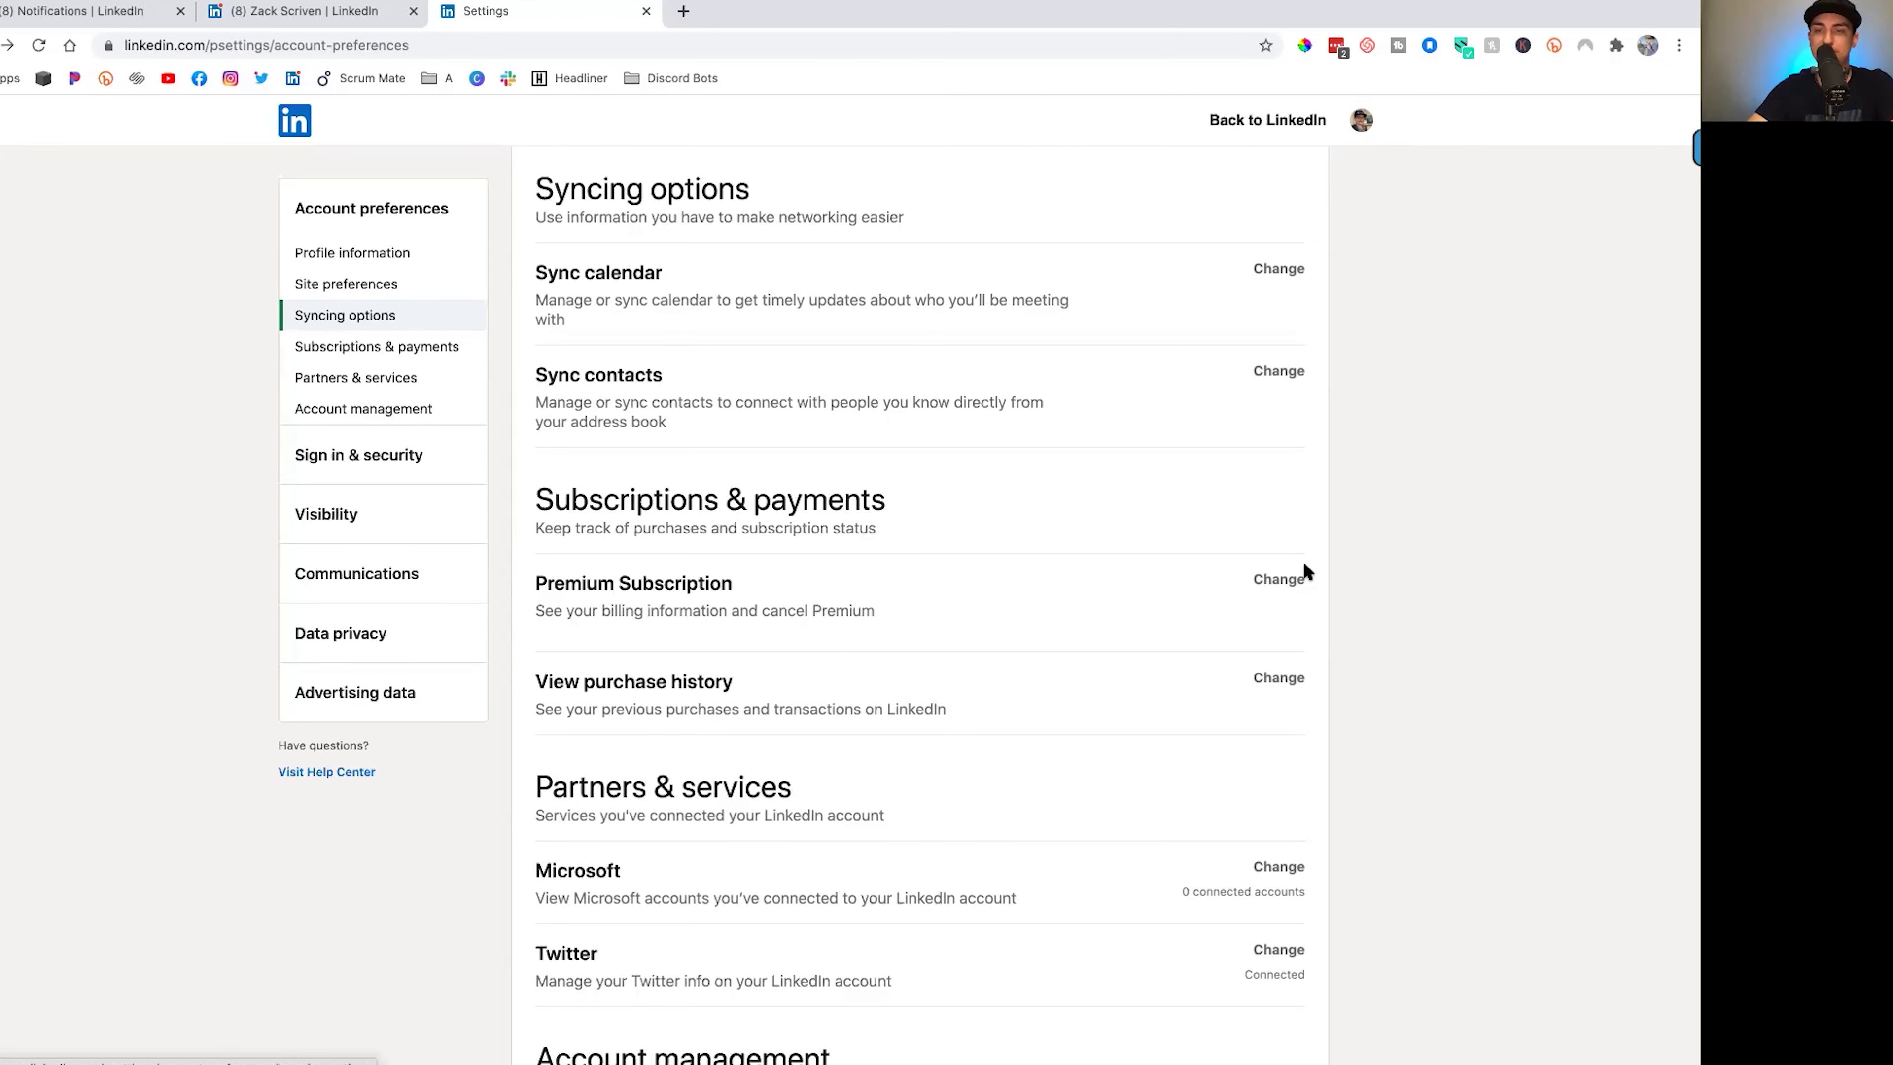
# Expand the Premium Subscription setting and open its Learn more page in a new browser tab
pyautogui.click(1291, 582)
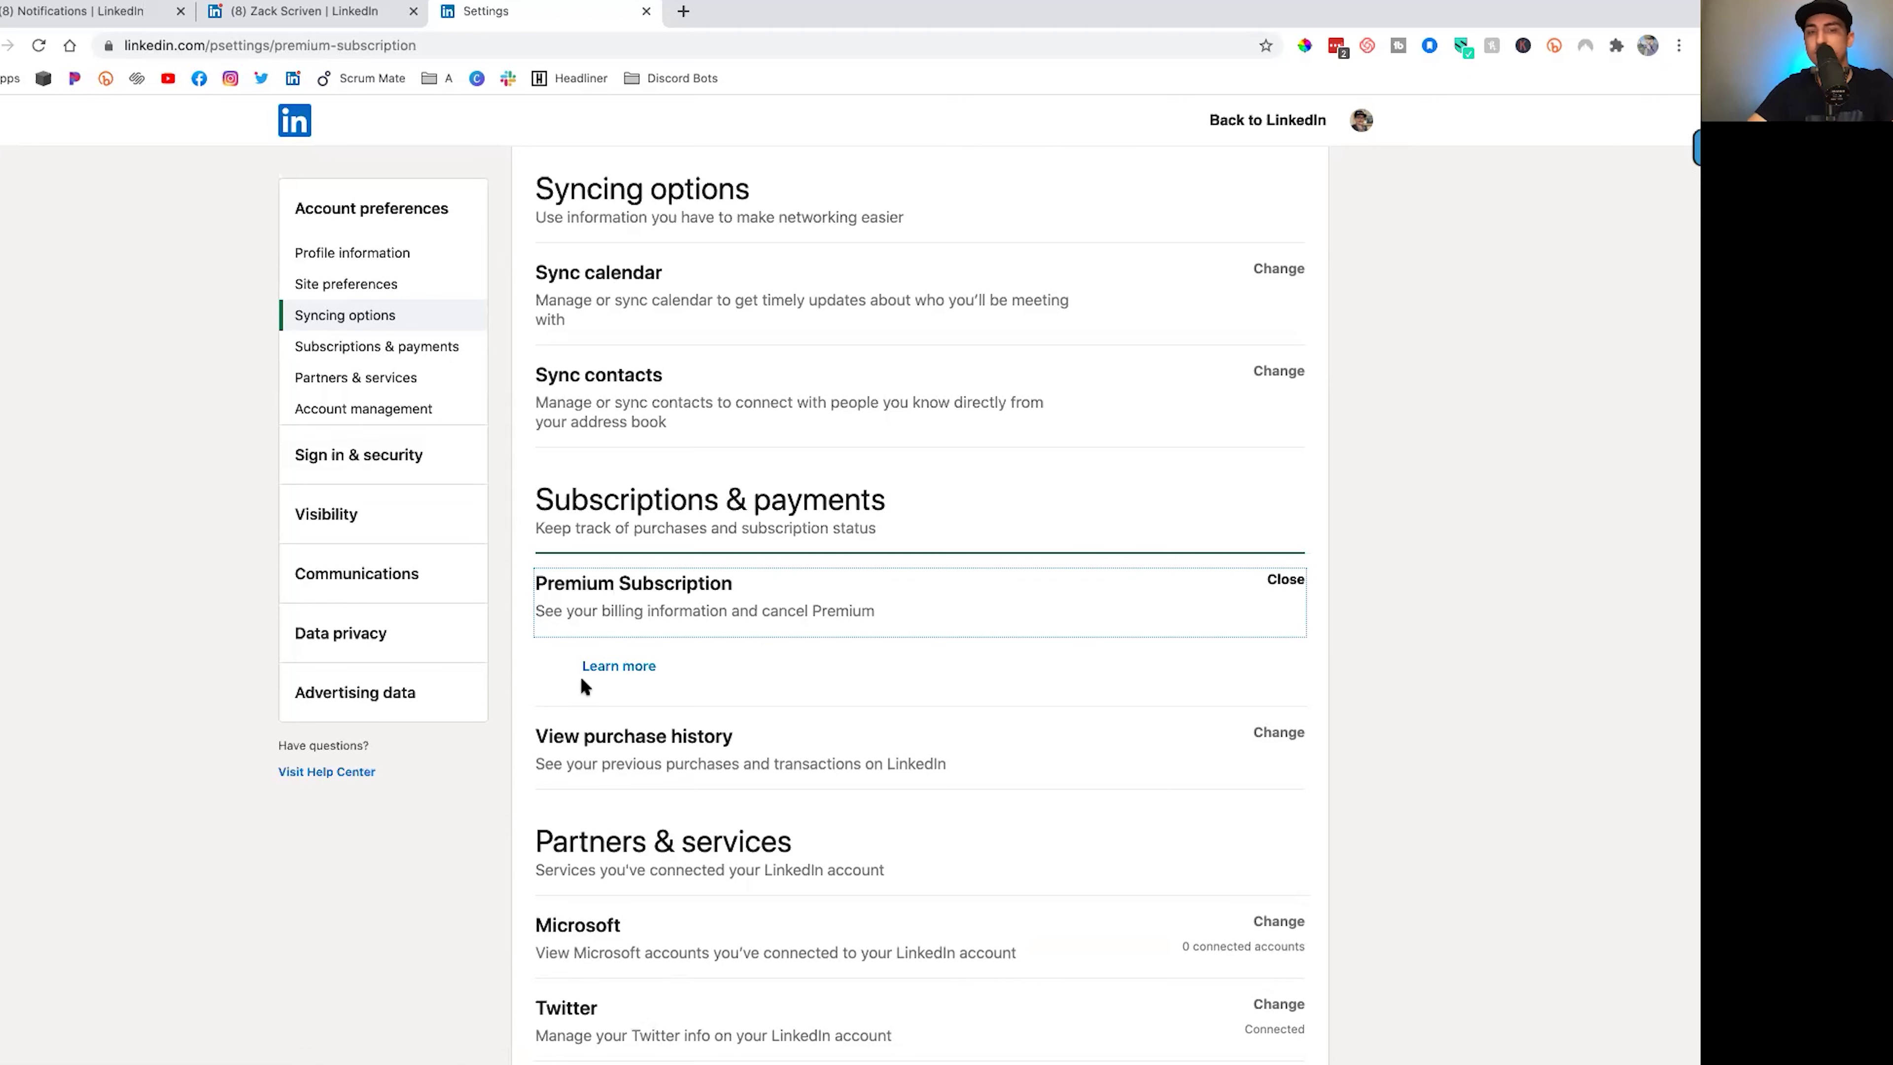
pyautogui.rightClick(628, 668)
pyautogui.click(655, 679)
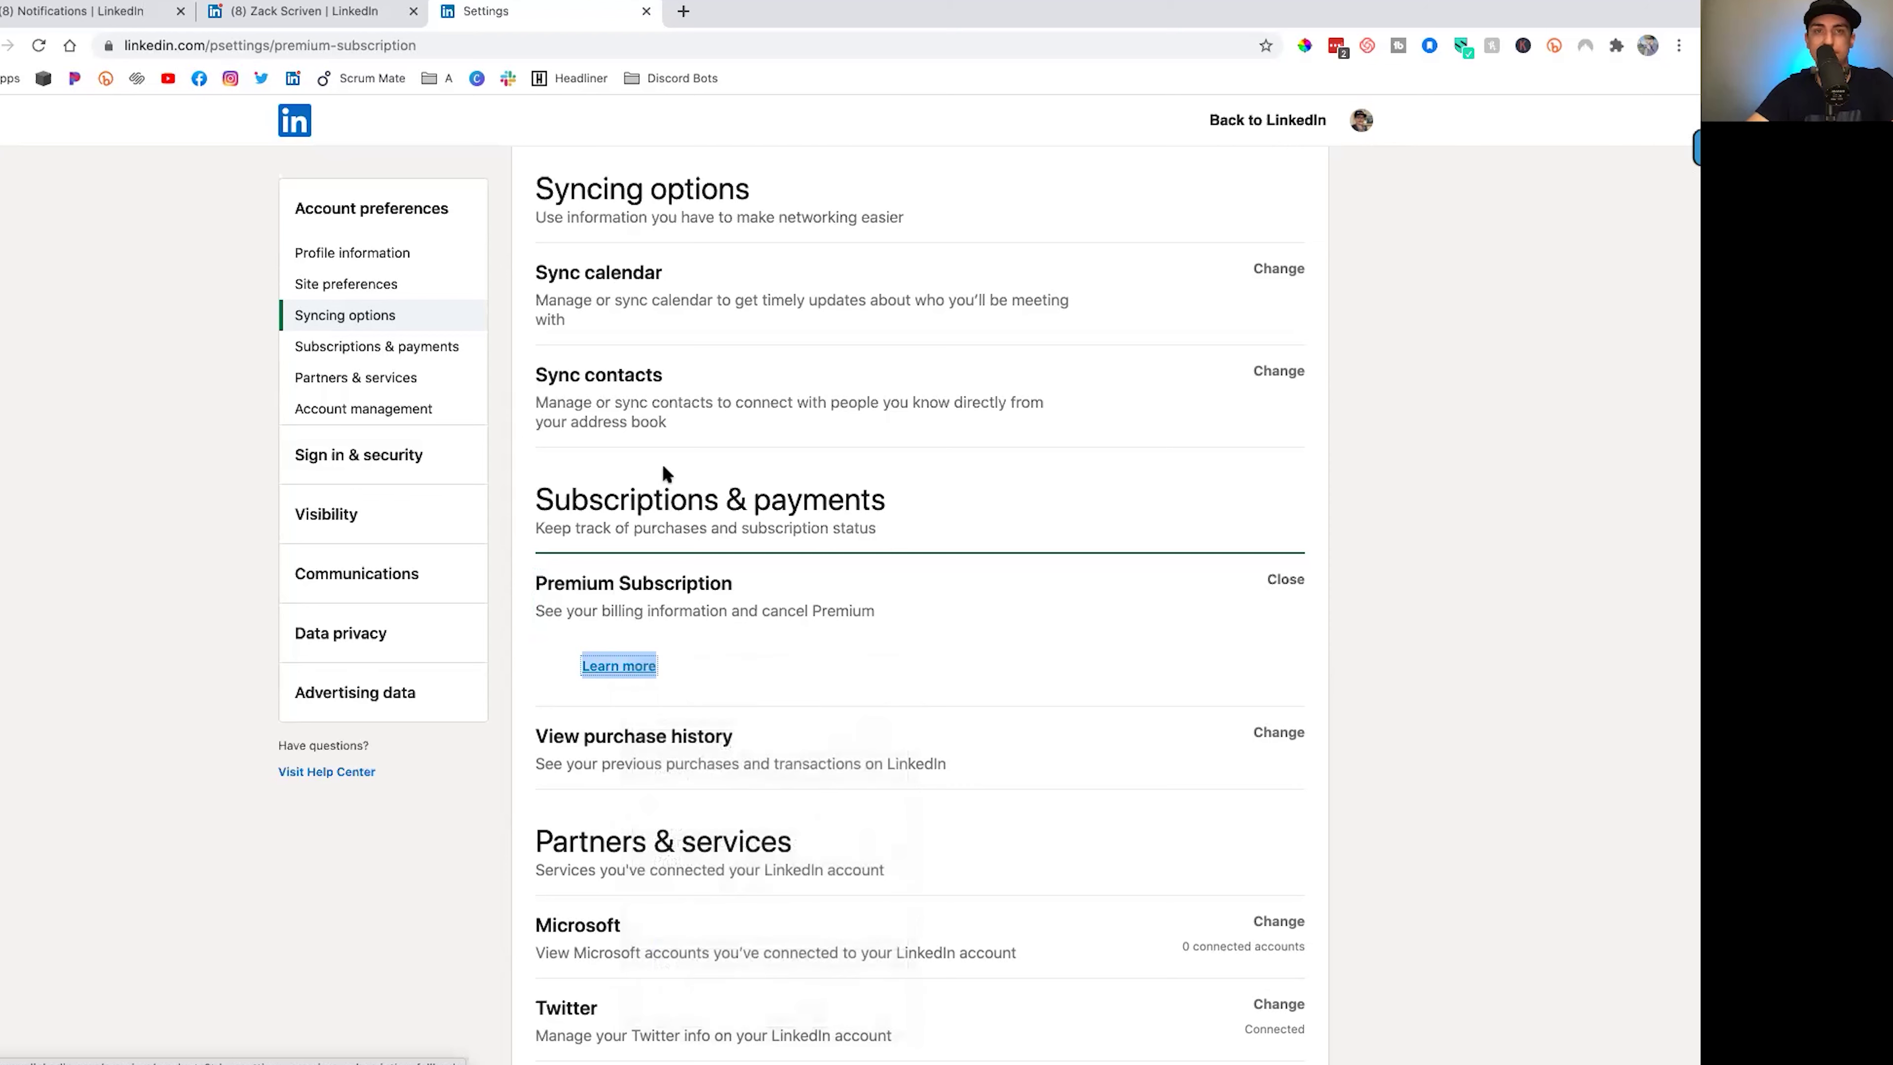
pyautogui.hotkey('ctrl', 'Tab')
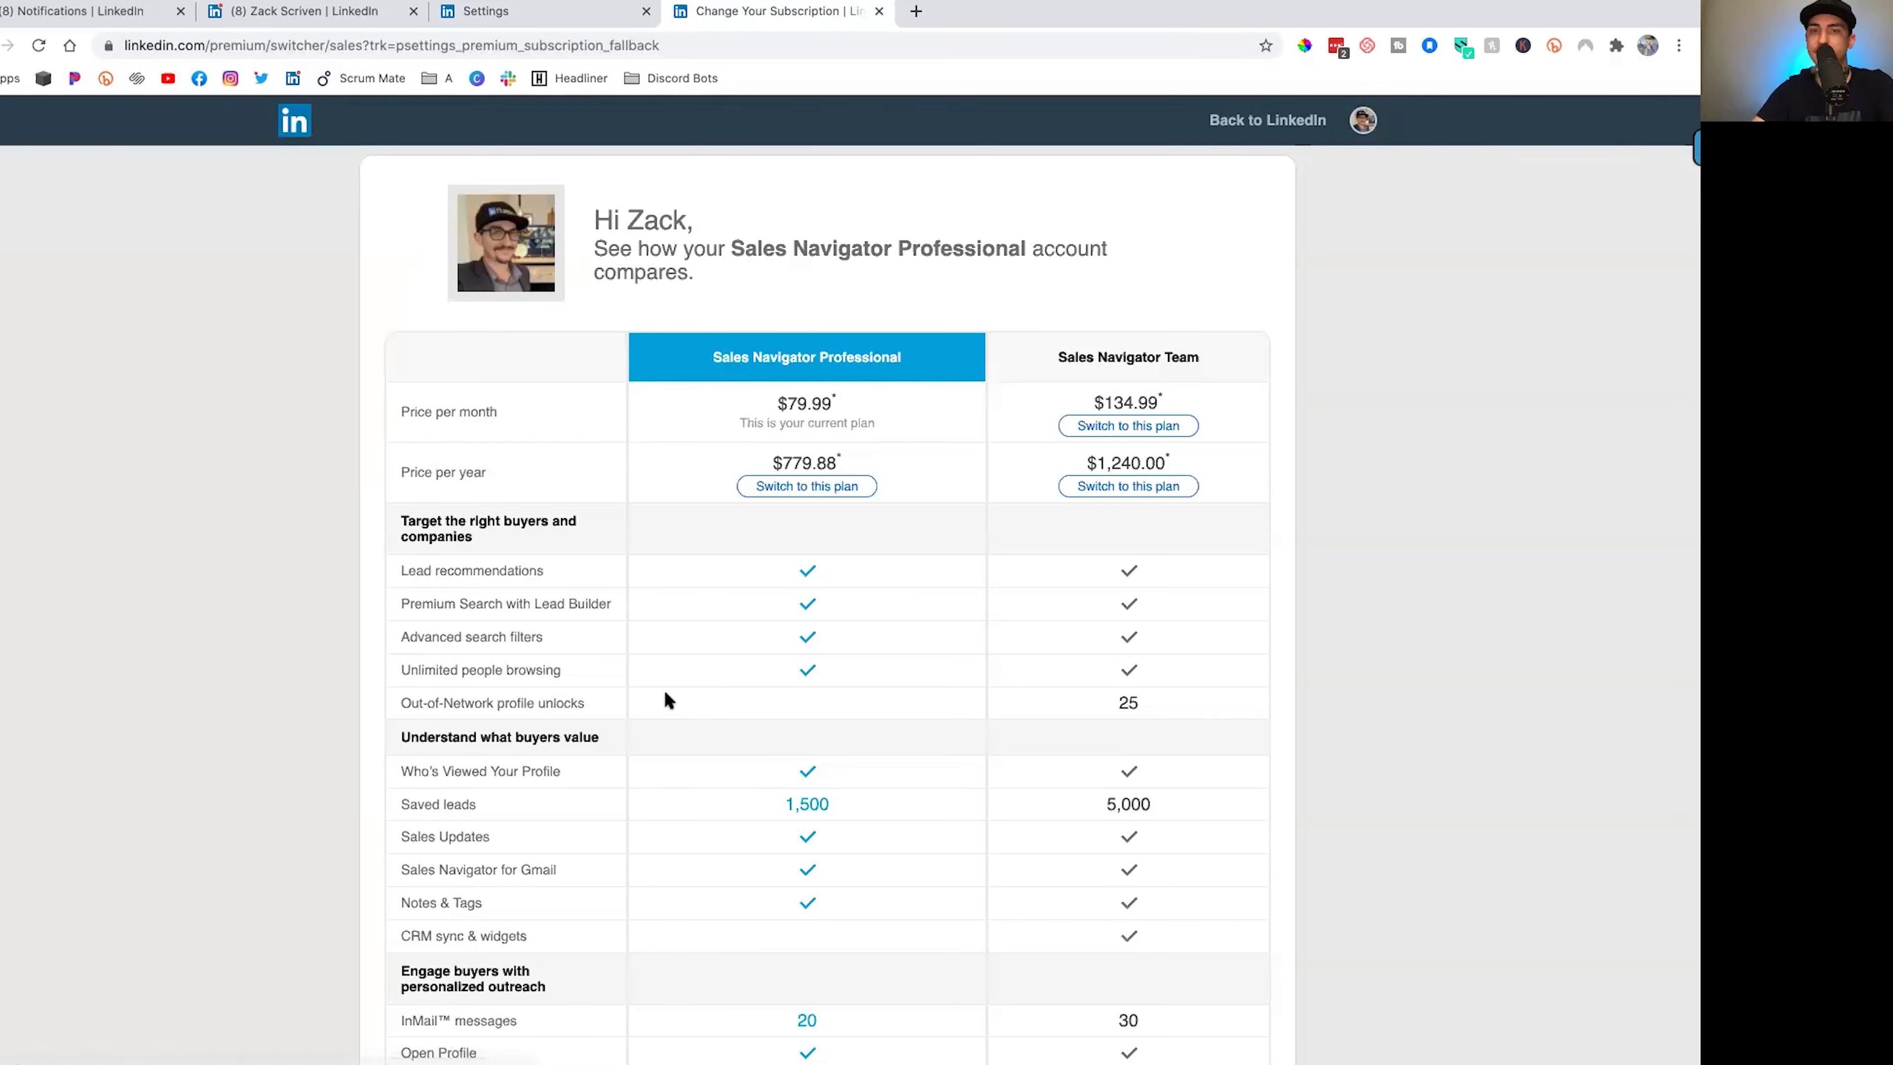
# Compare the prices and features of the Sales Navigator Professional and Sales Navigator Team plans
pyautogui.scroll(-1, 866, 529)
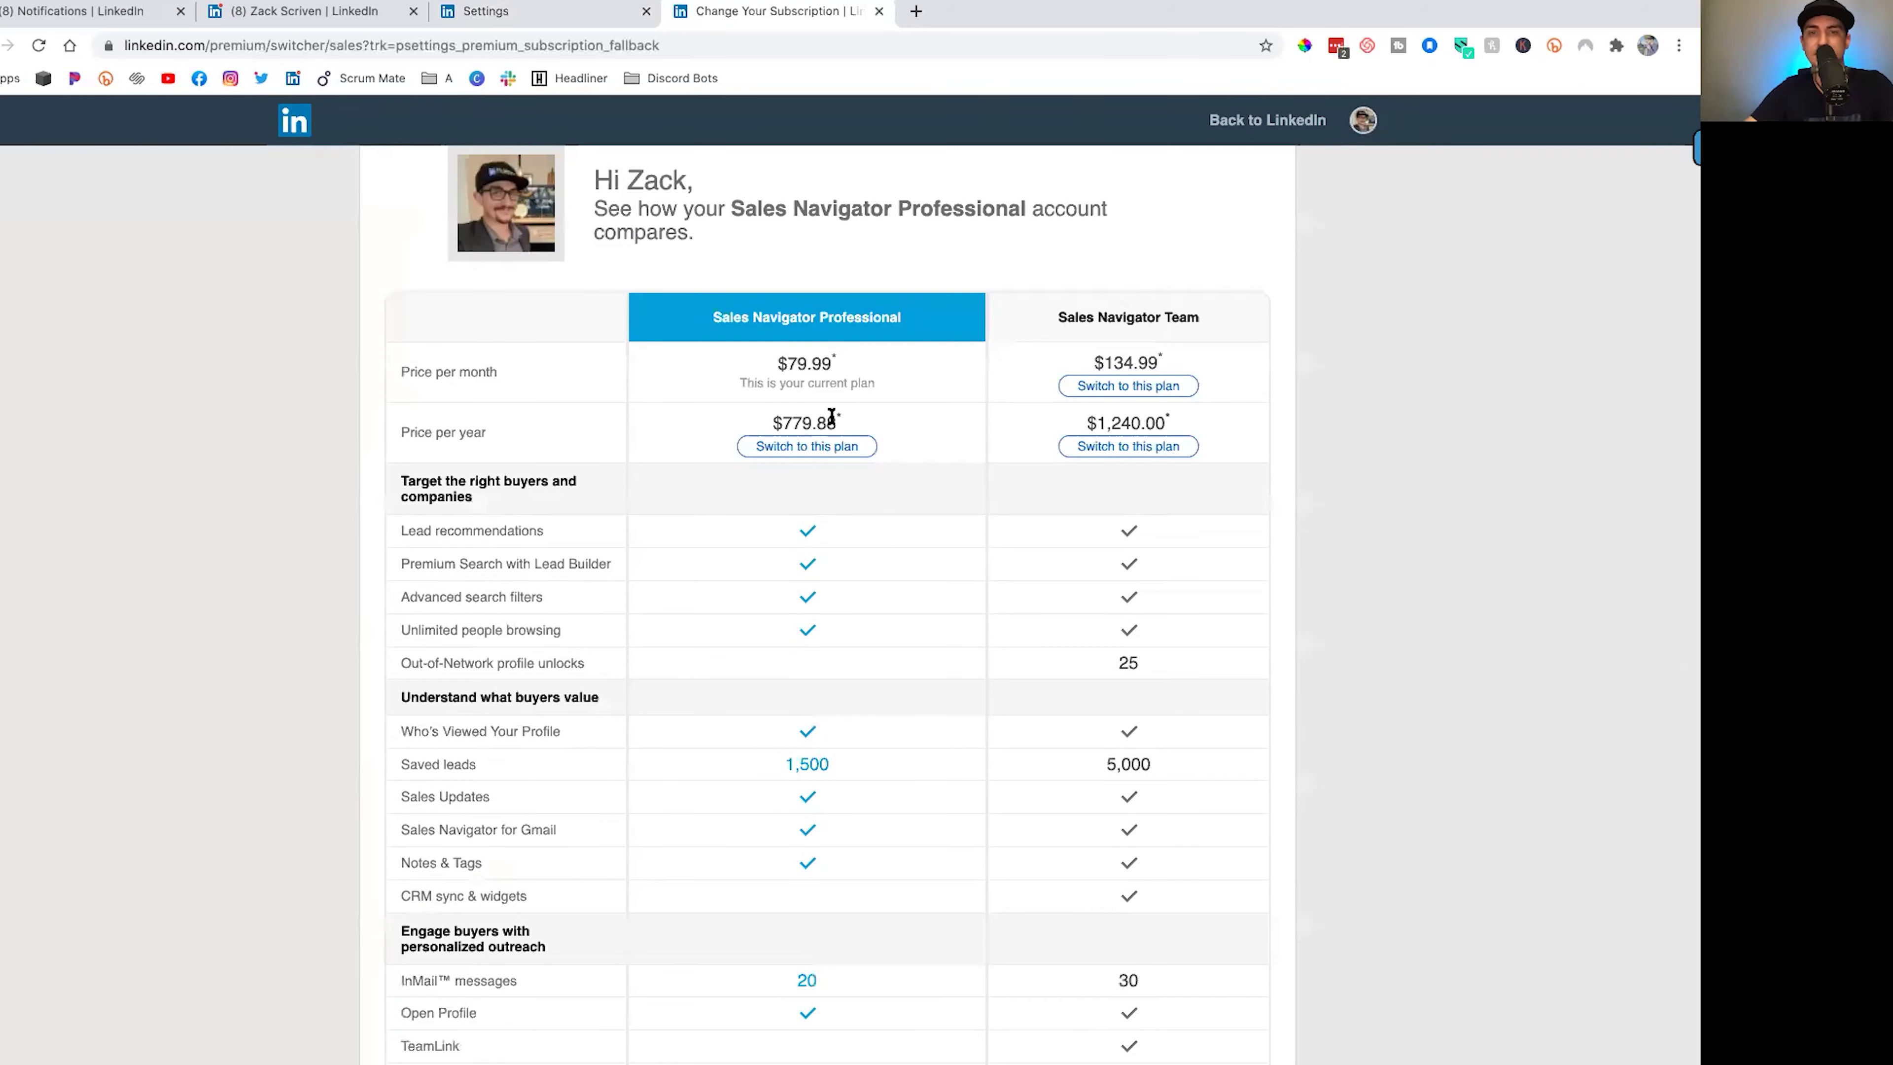
pyautogui.scroll(-3, 918, 546)
pyautogui.scroll(2, 866, 297)
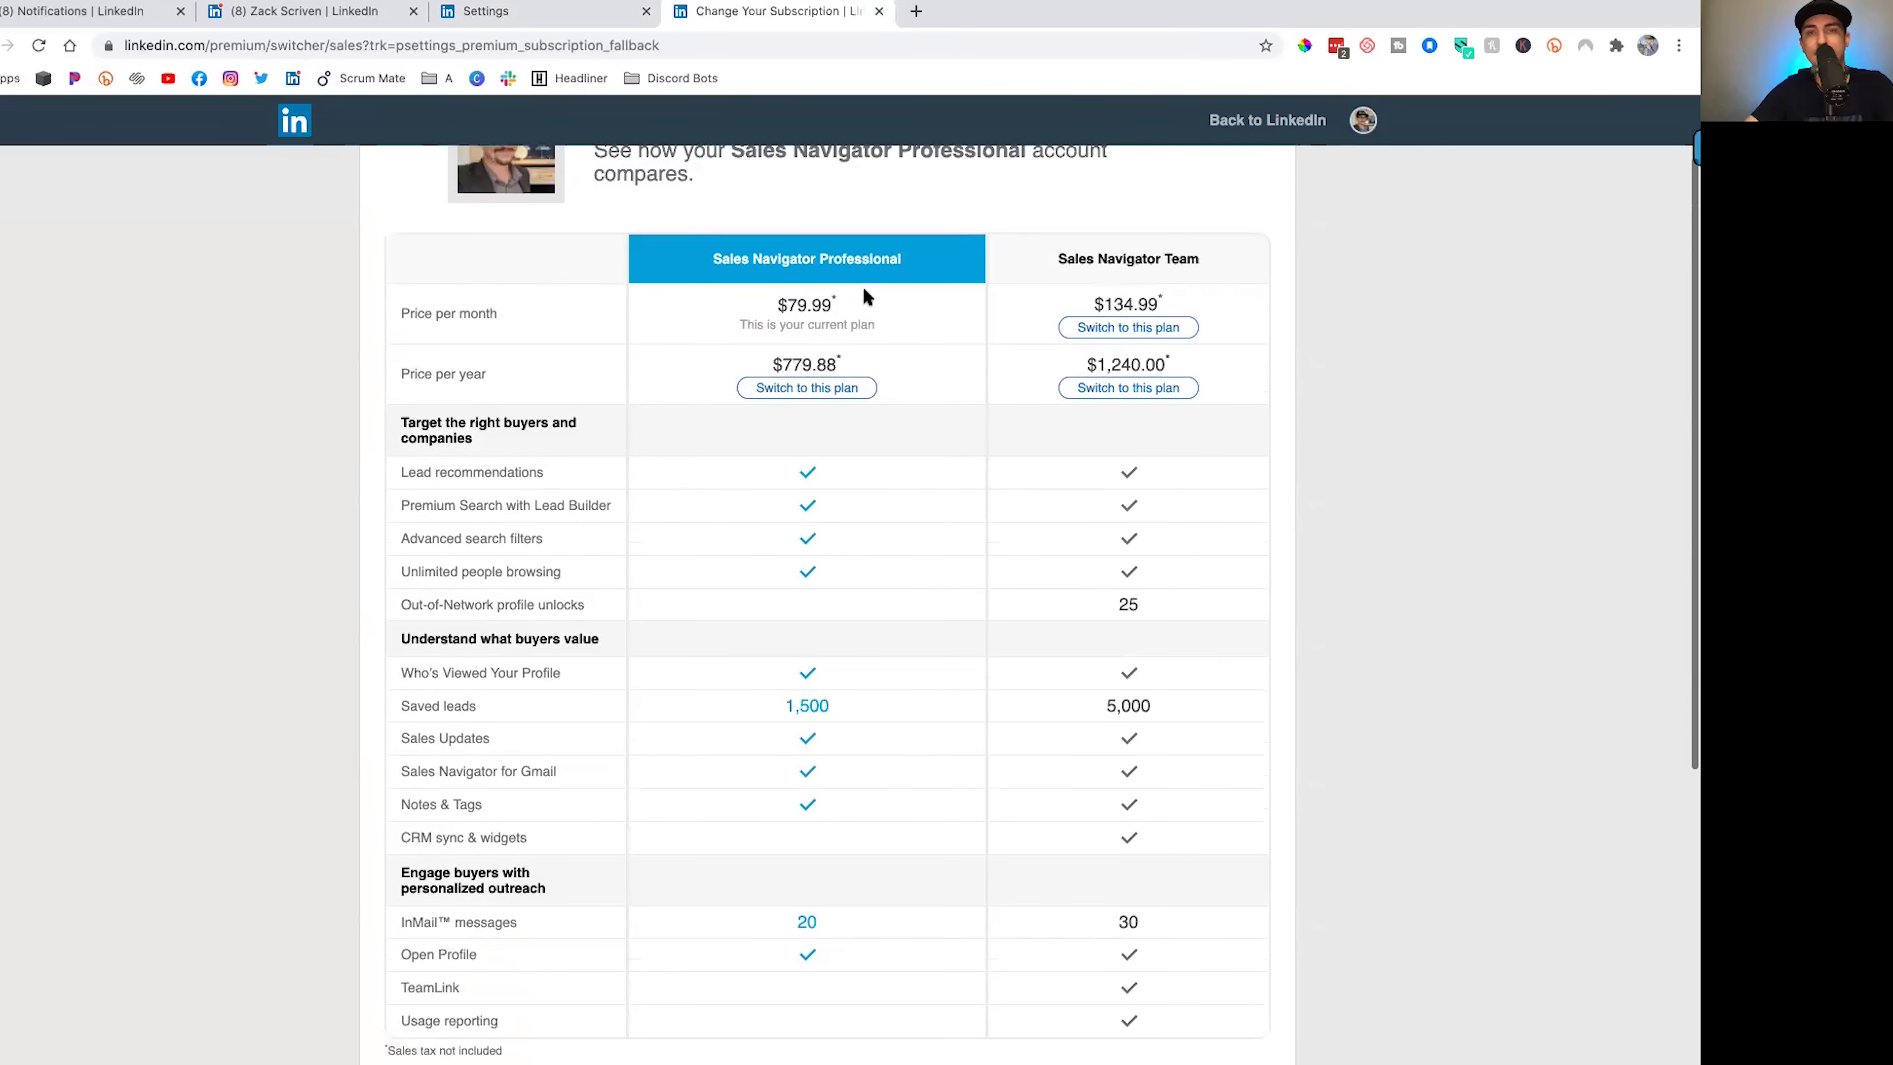
pyautogui.moveTo(877, 319); pyautogui.dragTo(779, 299)
pyautogui.scroll(3, 998, 615)
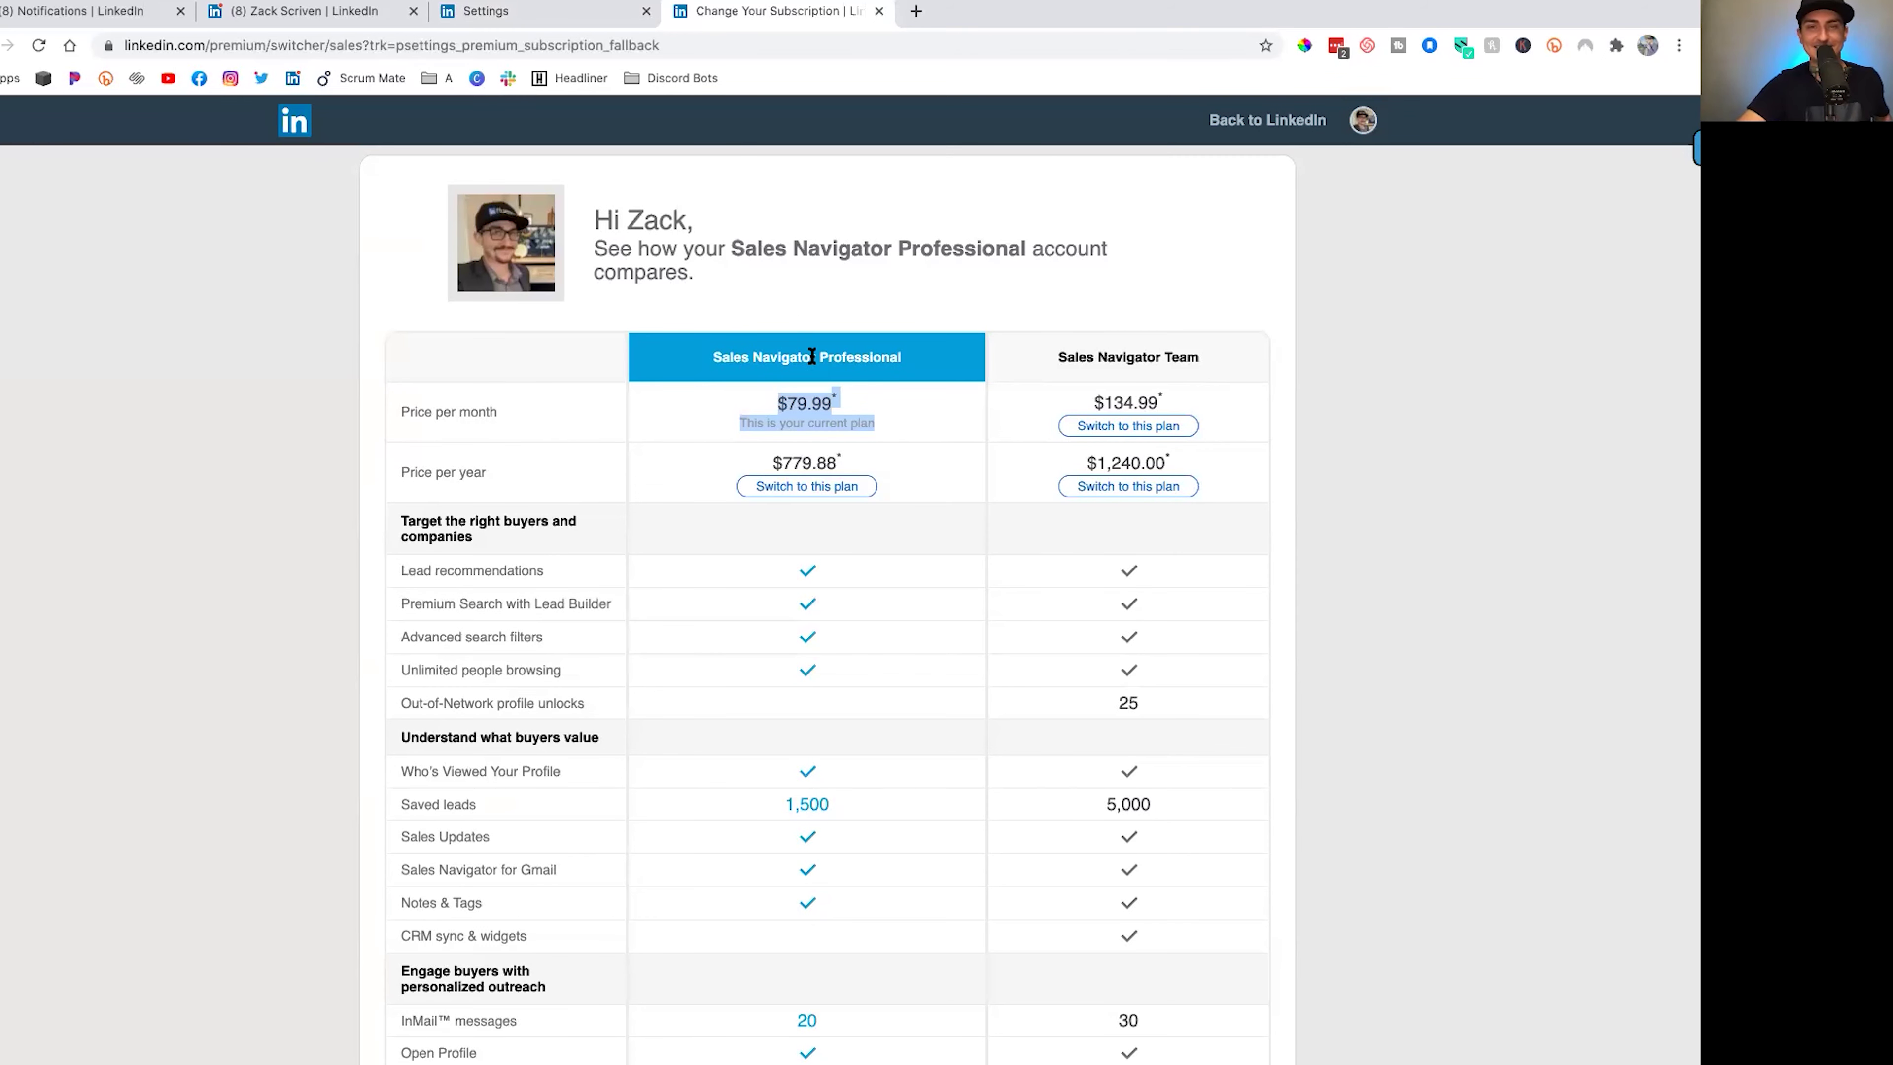
pyautogui.click(844, 391)
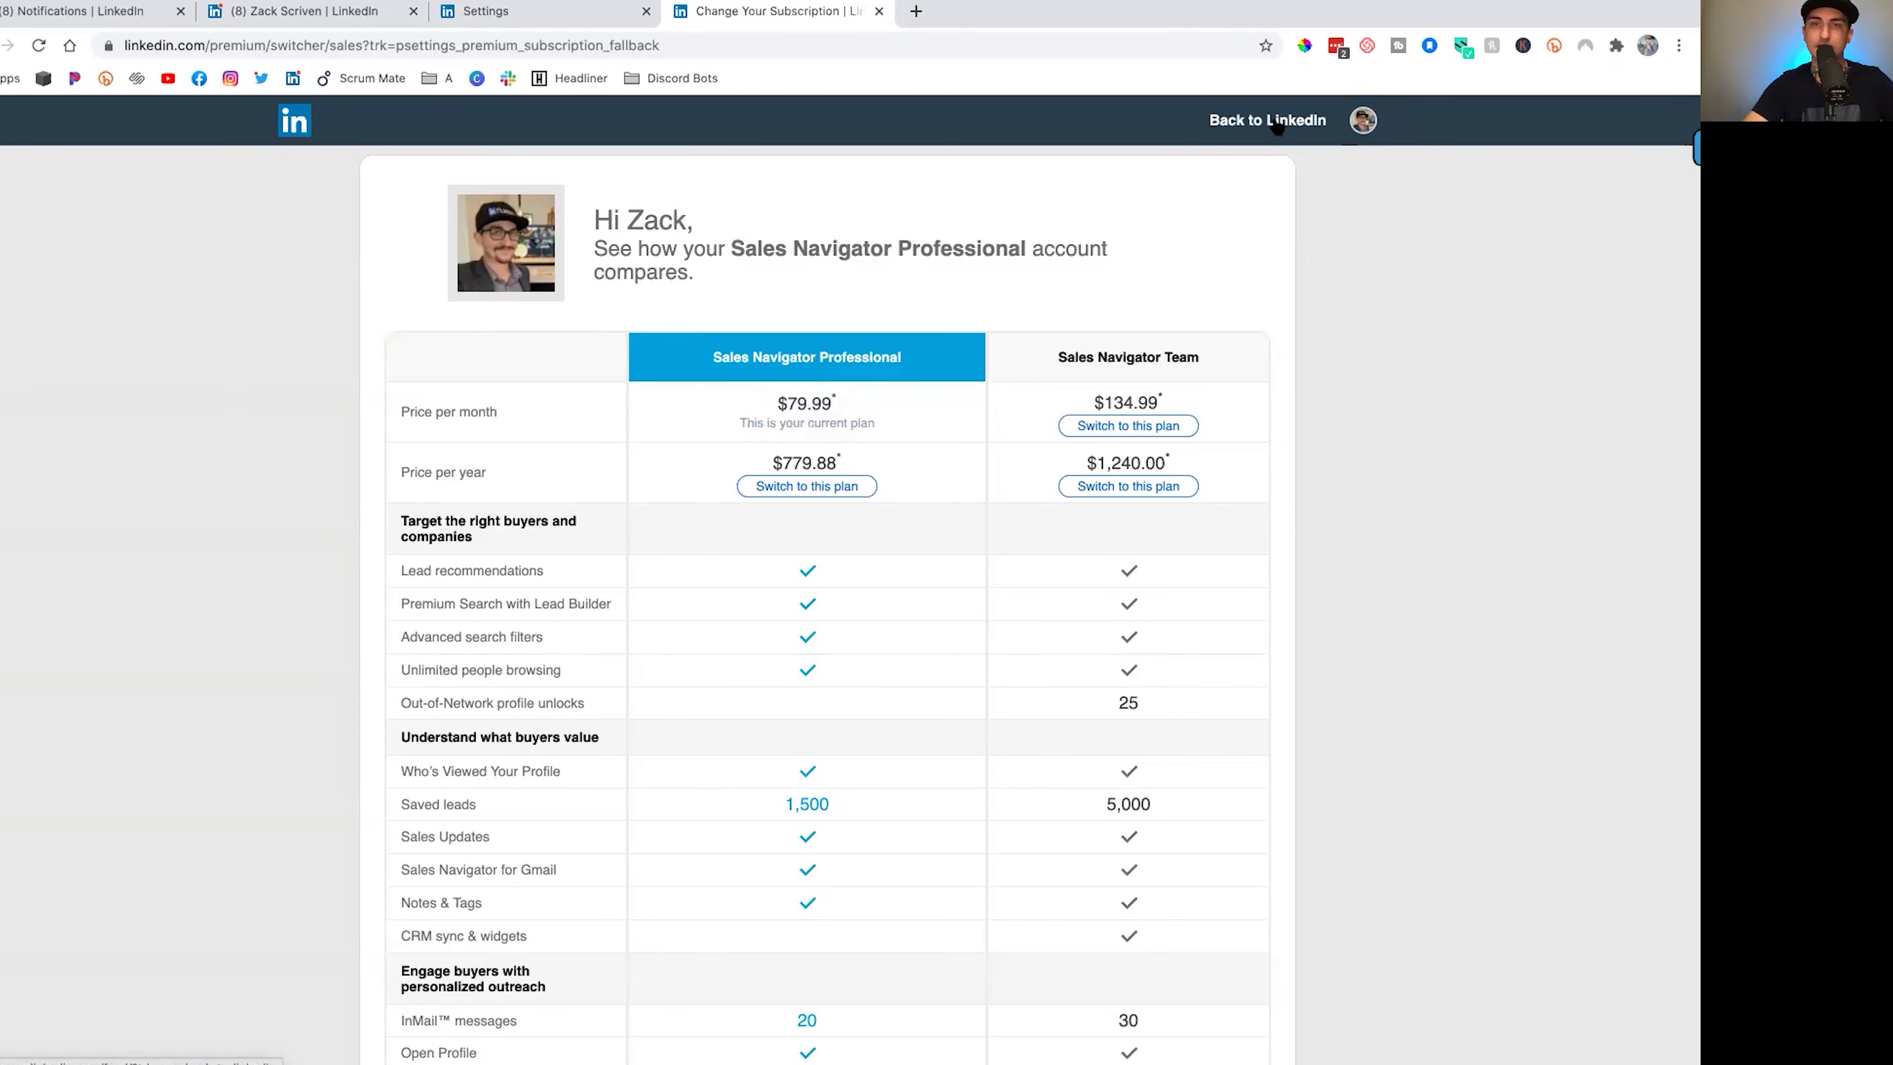
# Go back to the settings and review the purchase history for the last 3 months
pyautogui.click(522, 12)
pyautogui.scroll(-3, 802, 555)
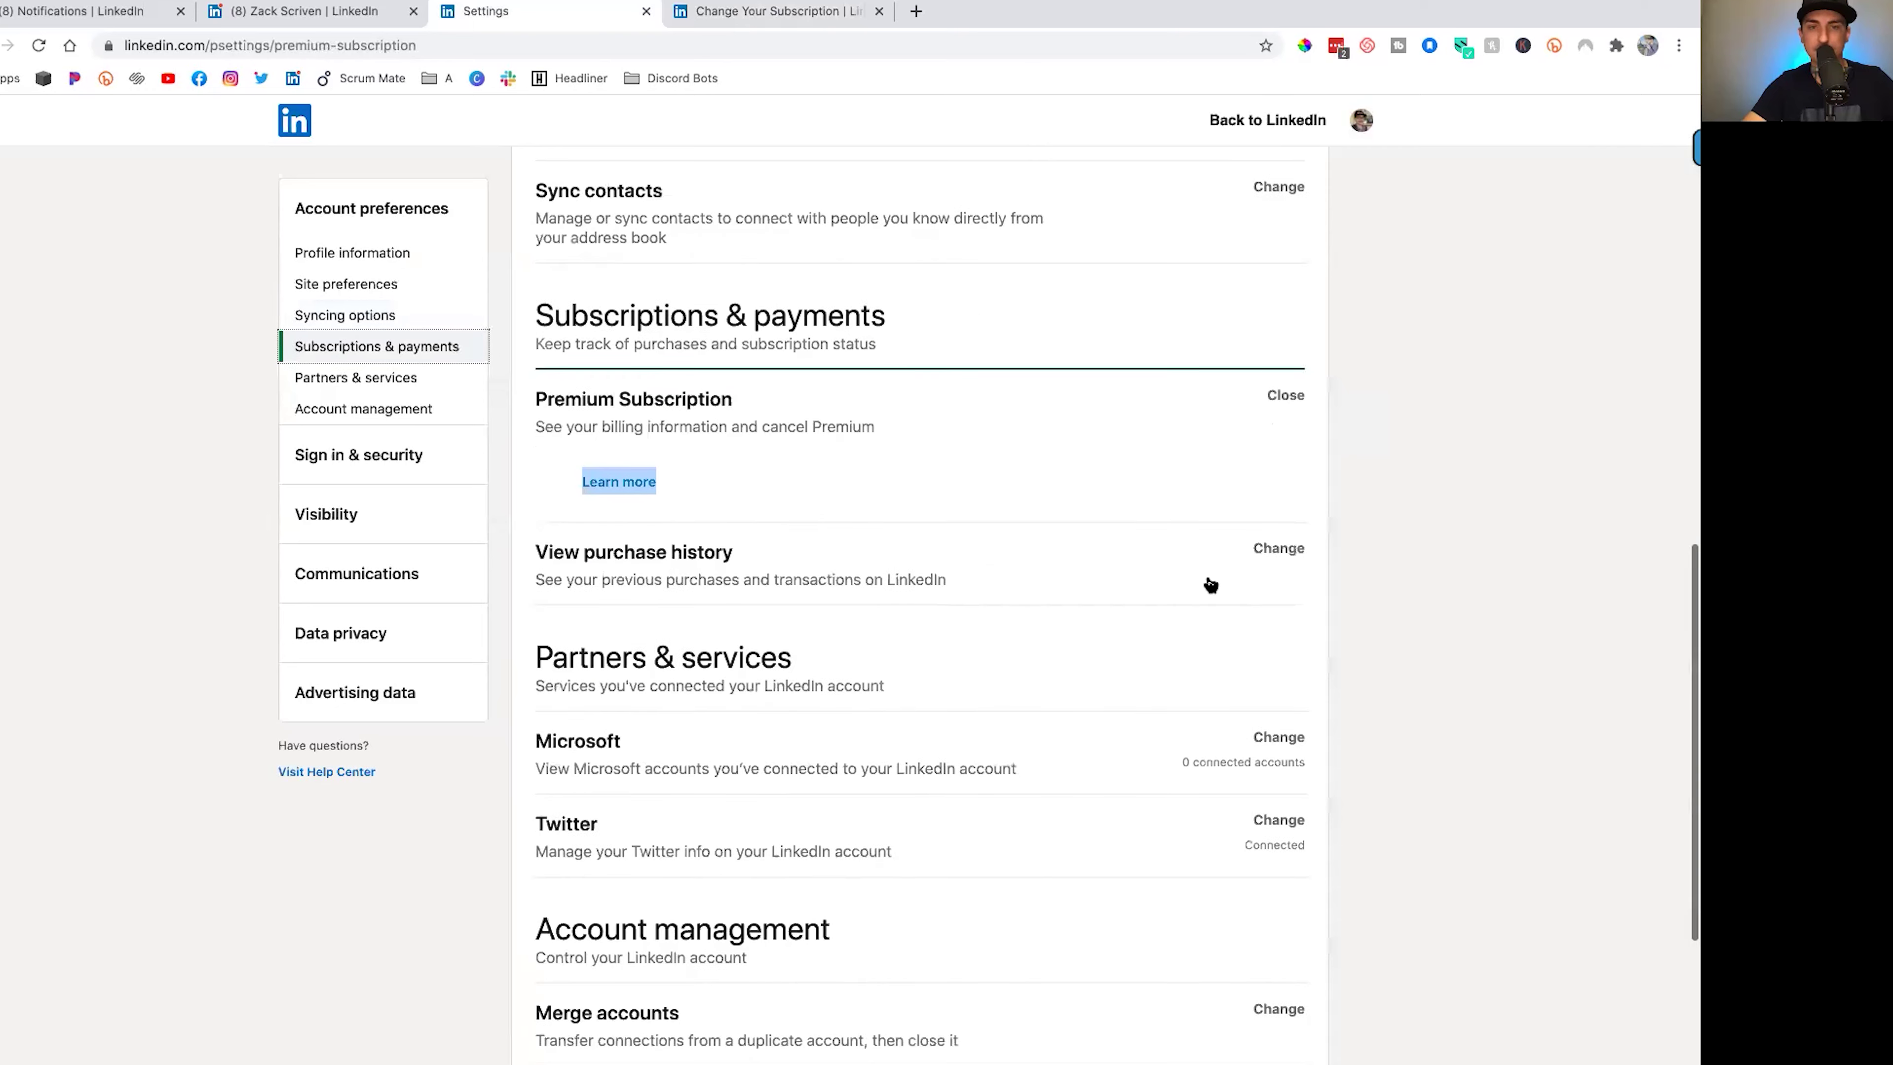
pyautogui.click(1281, 549)
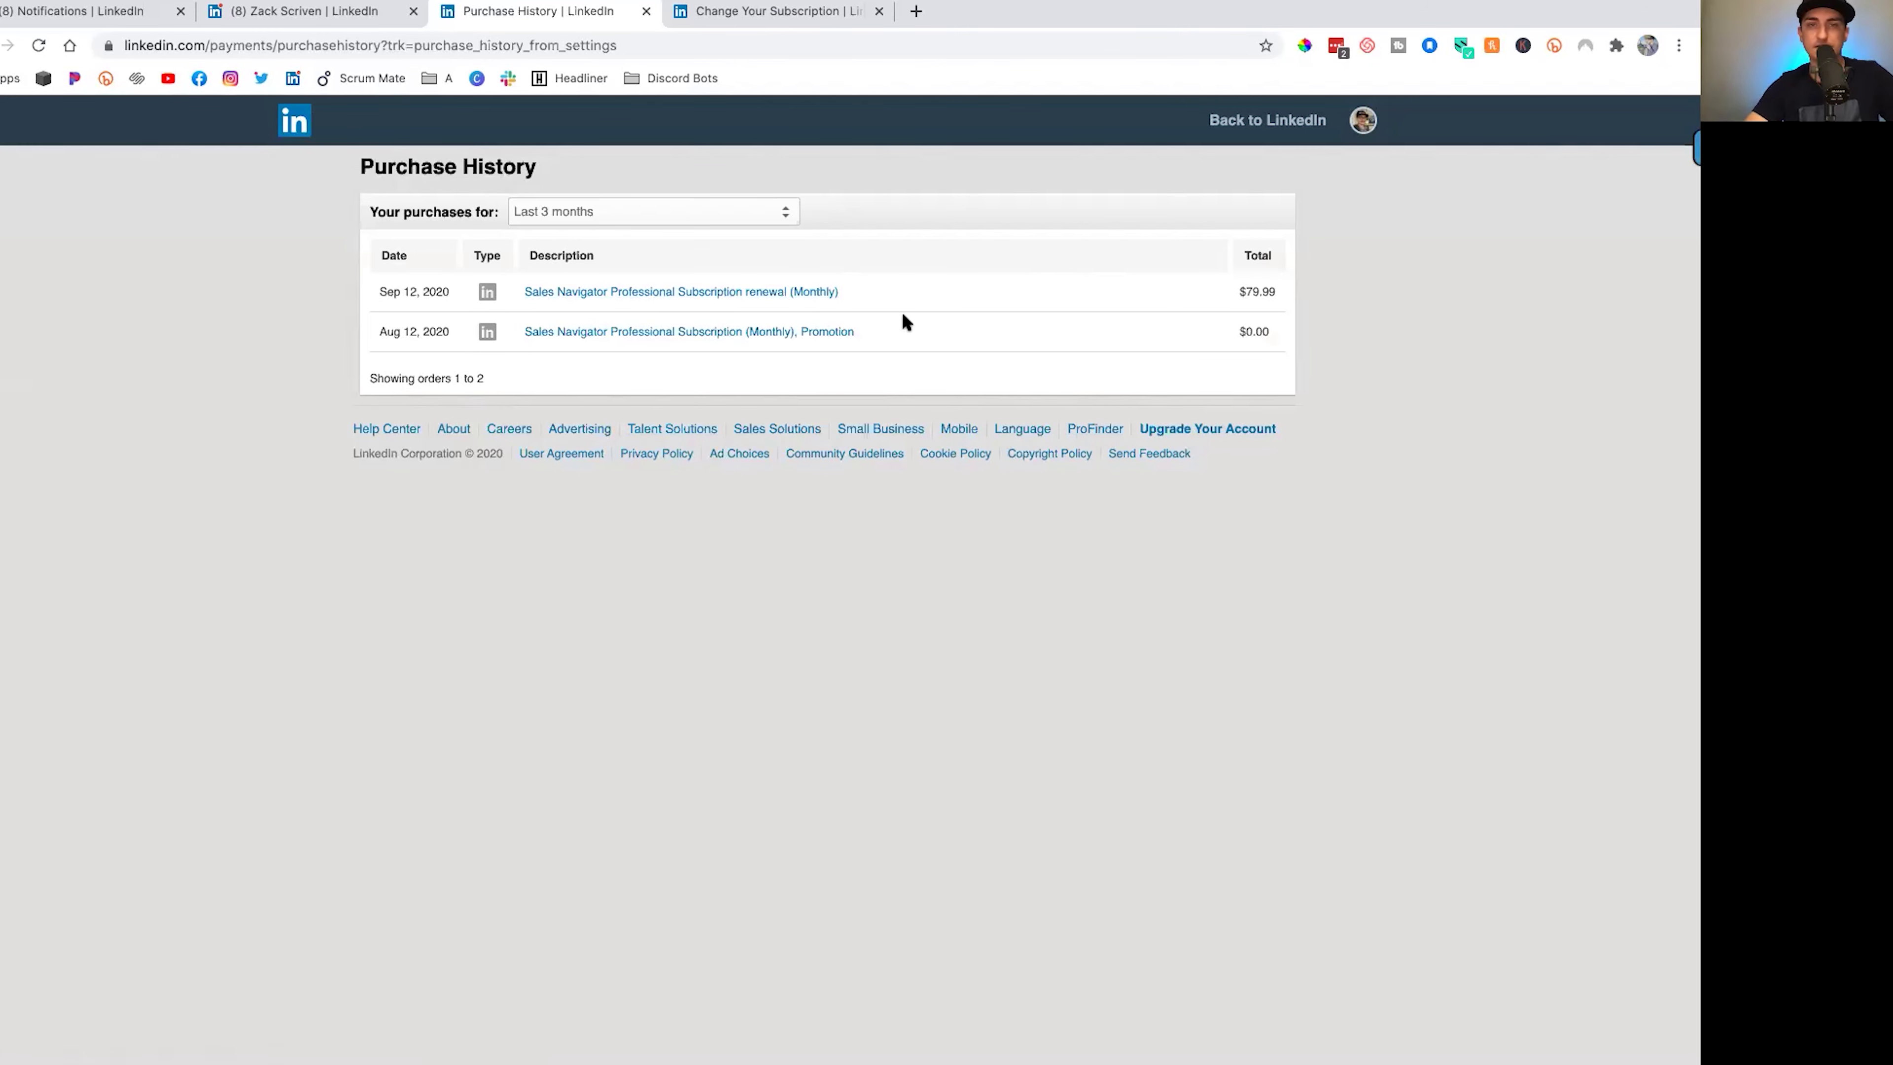
pyautogui.moveTo(900, 321); pyautogui.dragTo(524, 296)
pyautogui.click(434, 294)
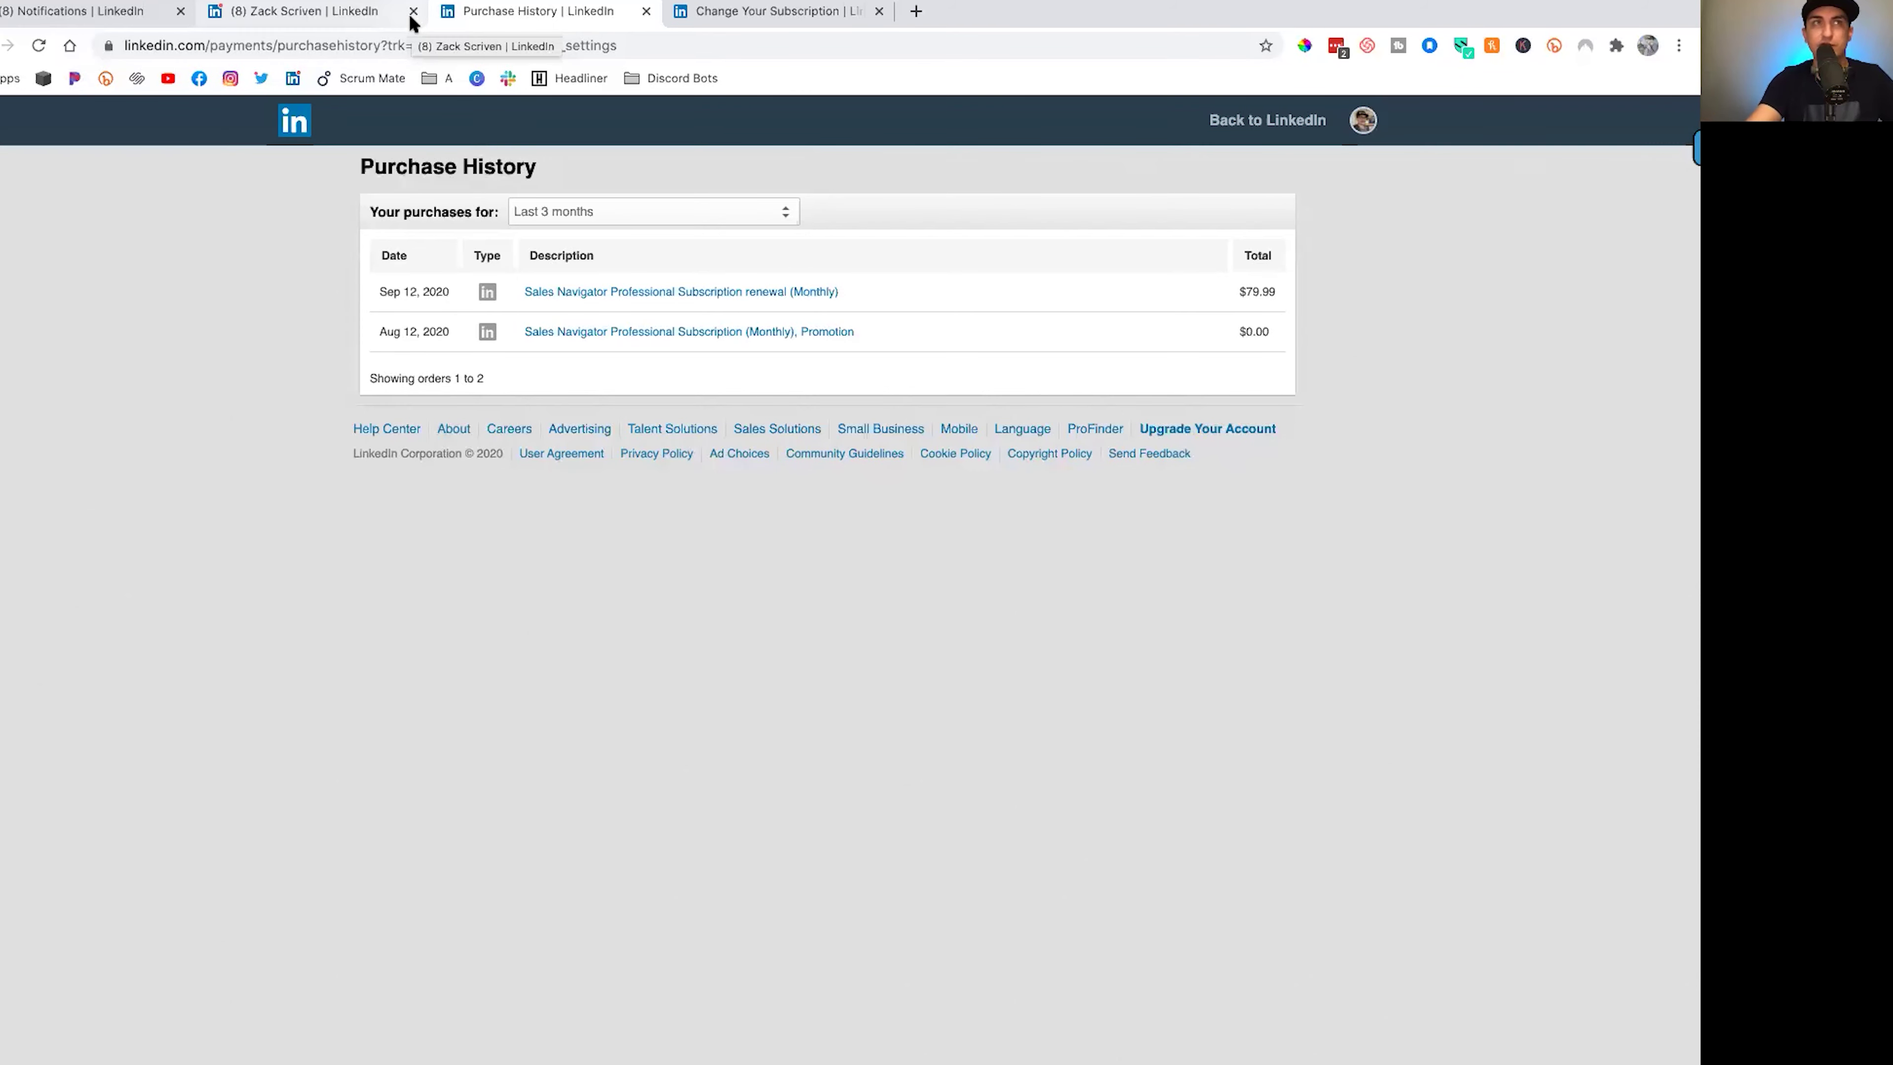
# Return from the purchase history to Subscriptions & payments and collapse the Premium Subscription setting
pyautogui.click(352, 13)
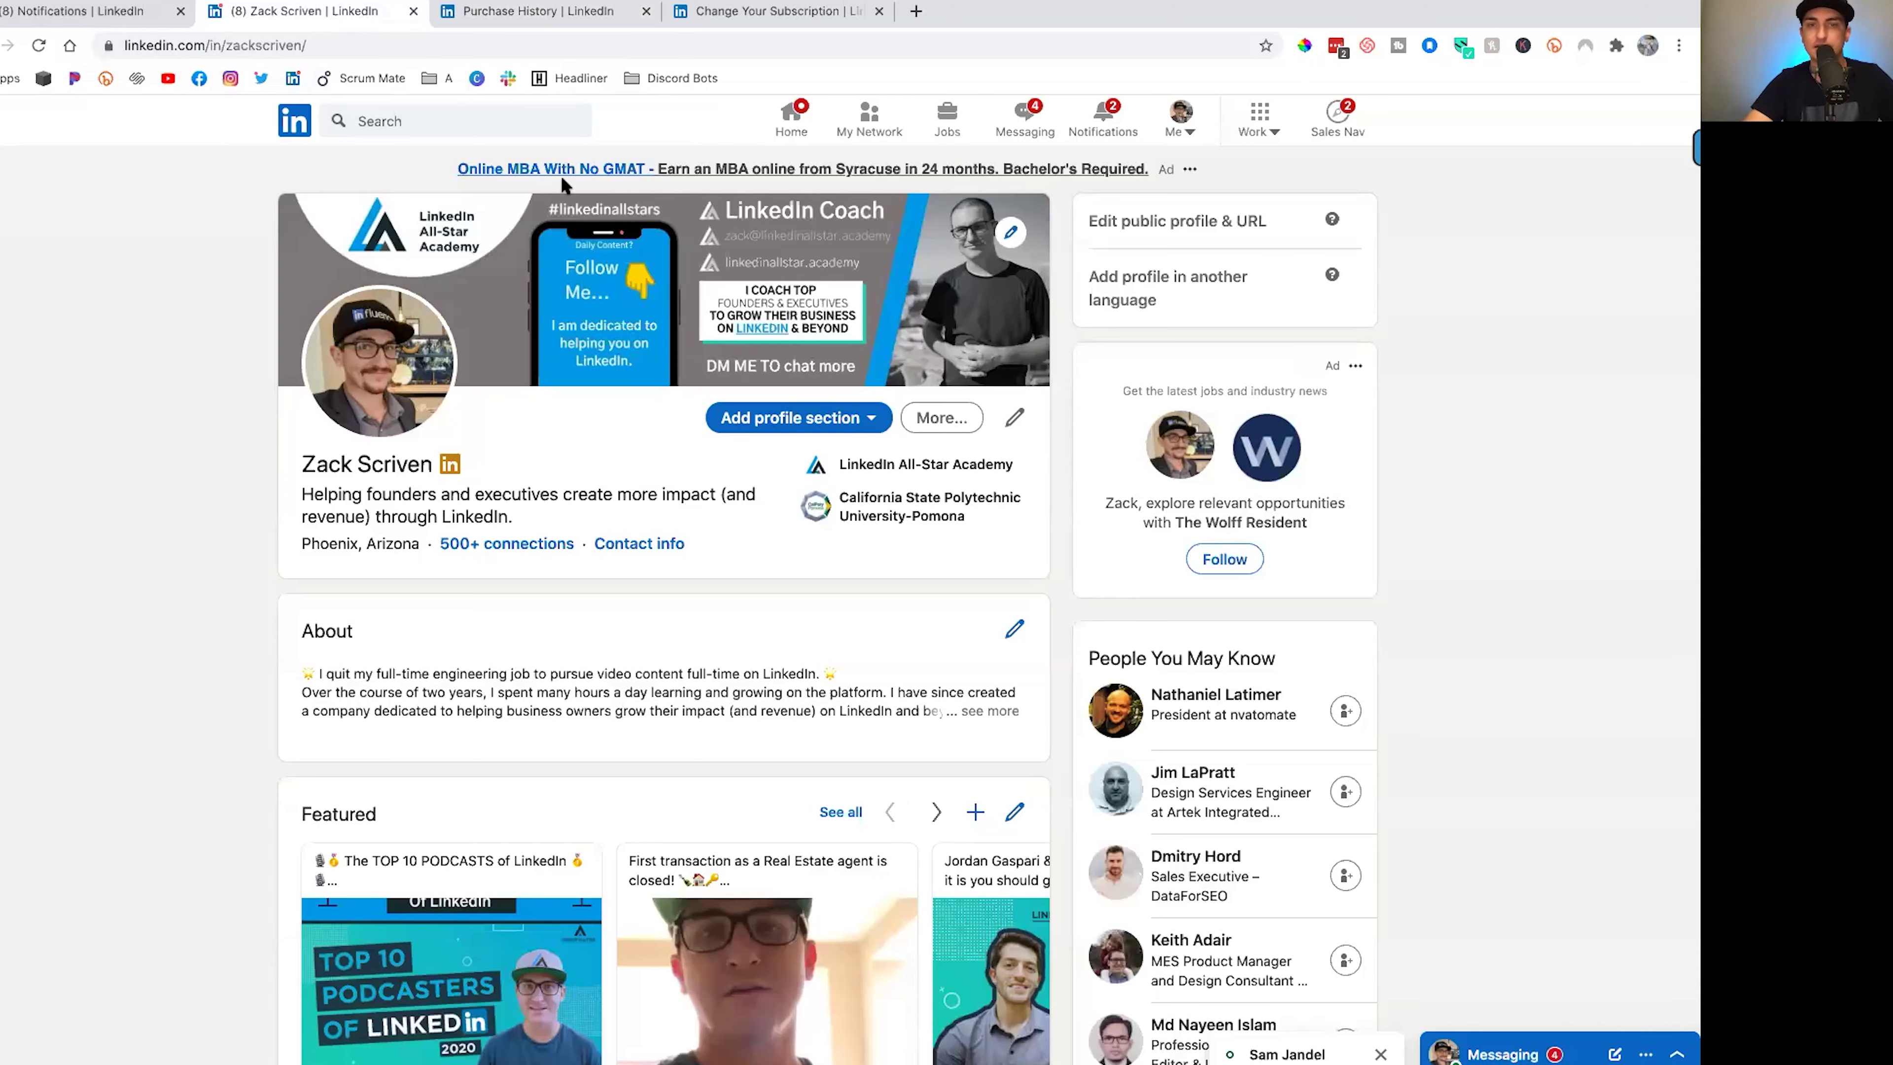
pyautogui.click(577, 19)
pyautogui.click(0, 45)
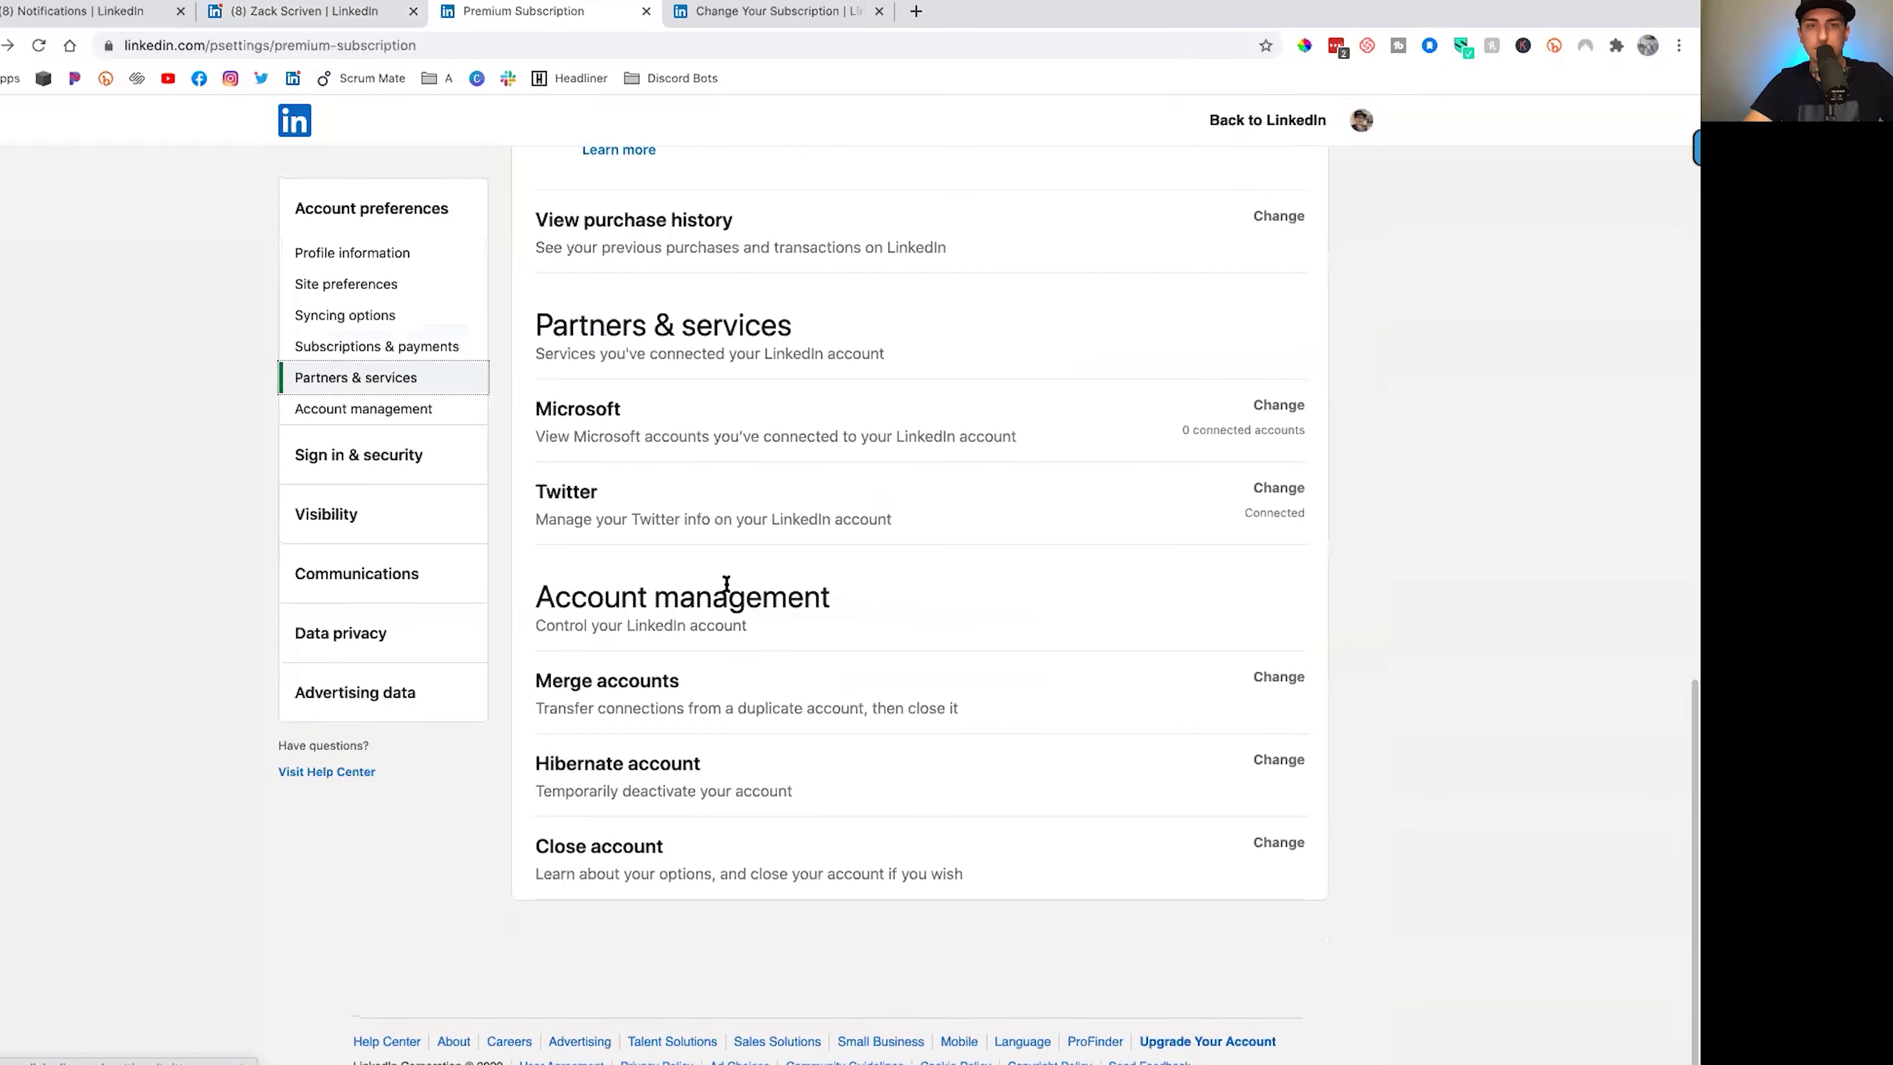
pyautogui.click(409, 346)
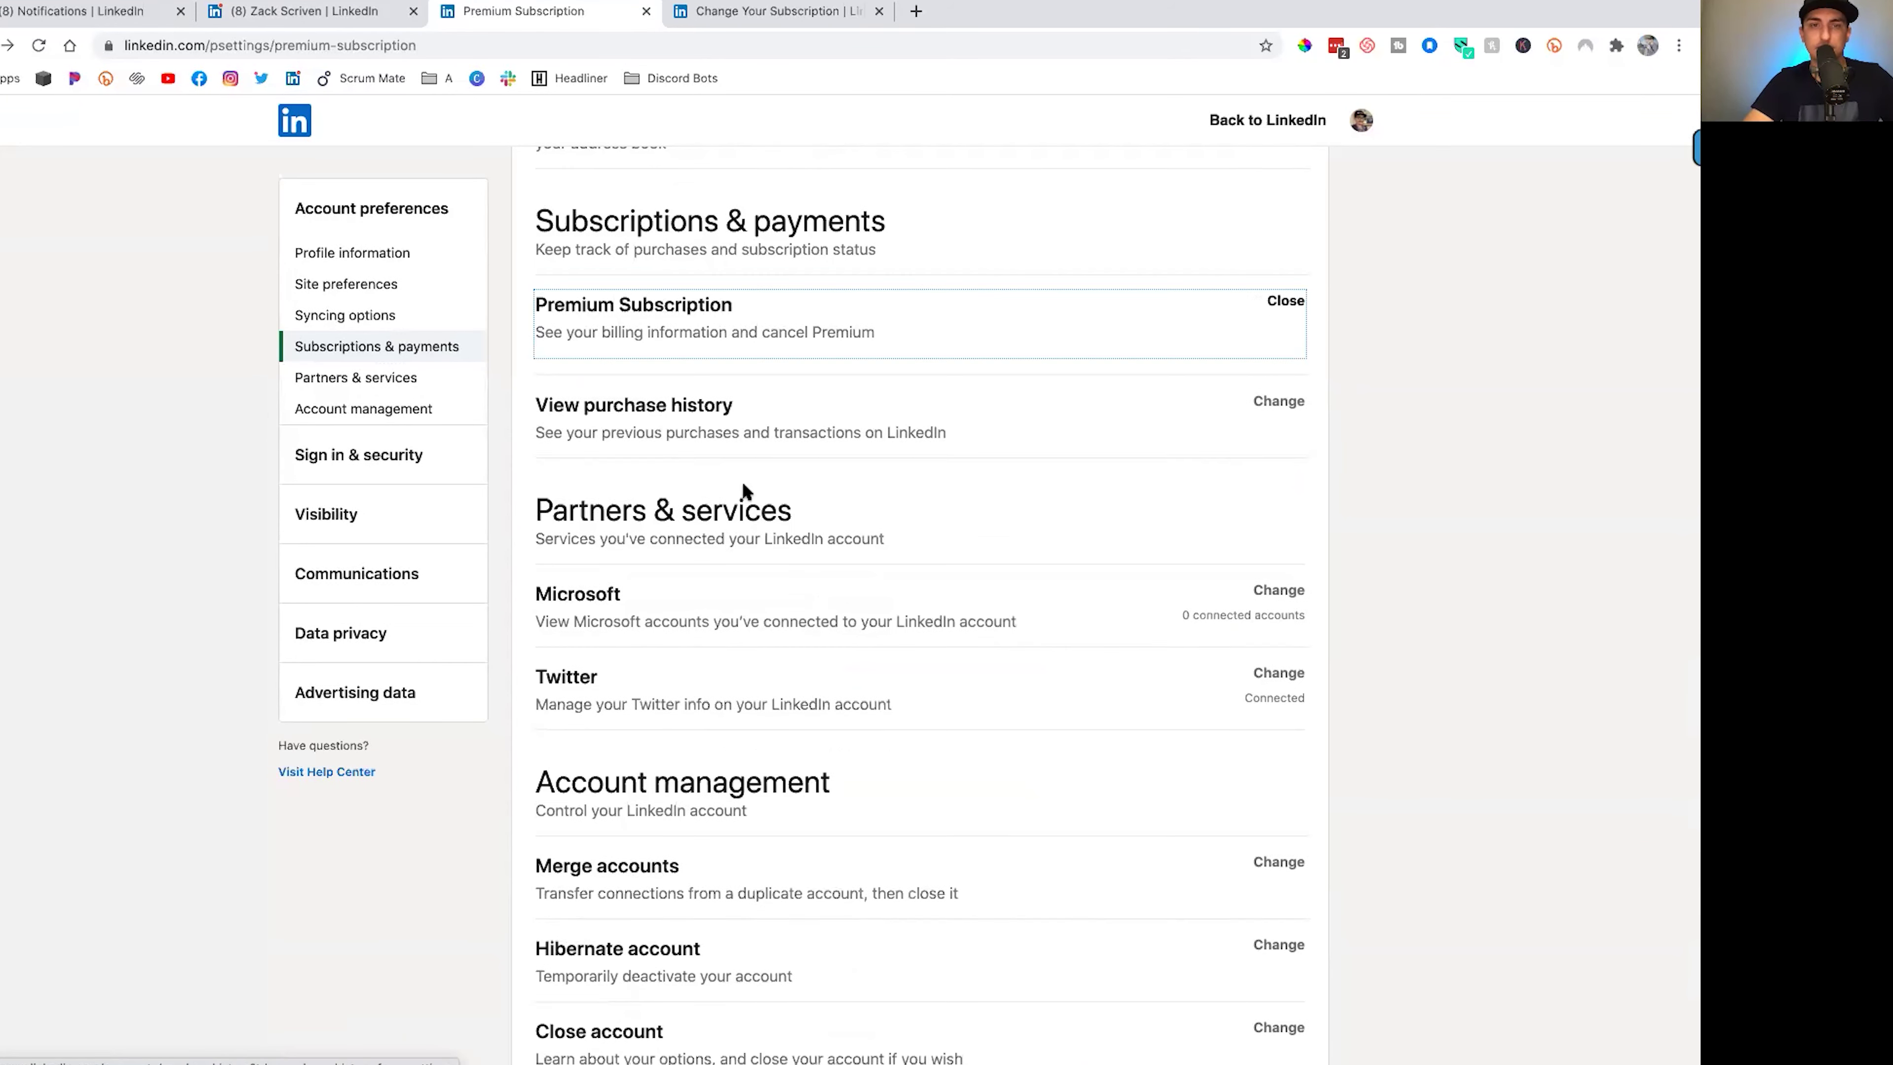
# Review the connected Twitter and Microsoft accounts under Partners & services
pyautogui.scroll(-3, 744, 494)
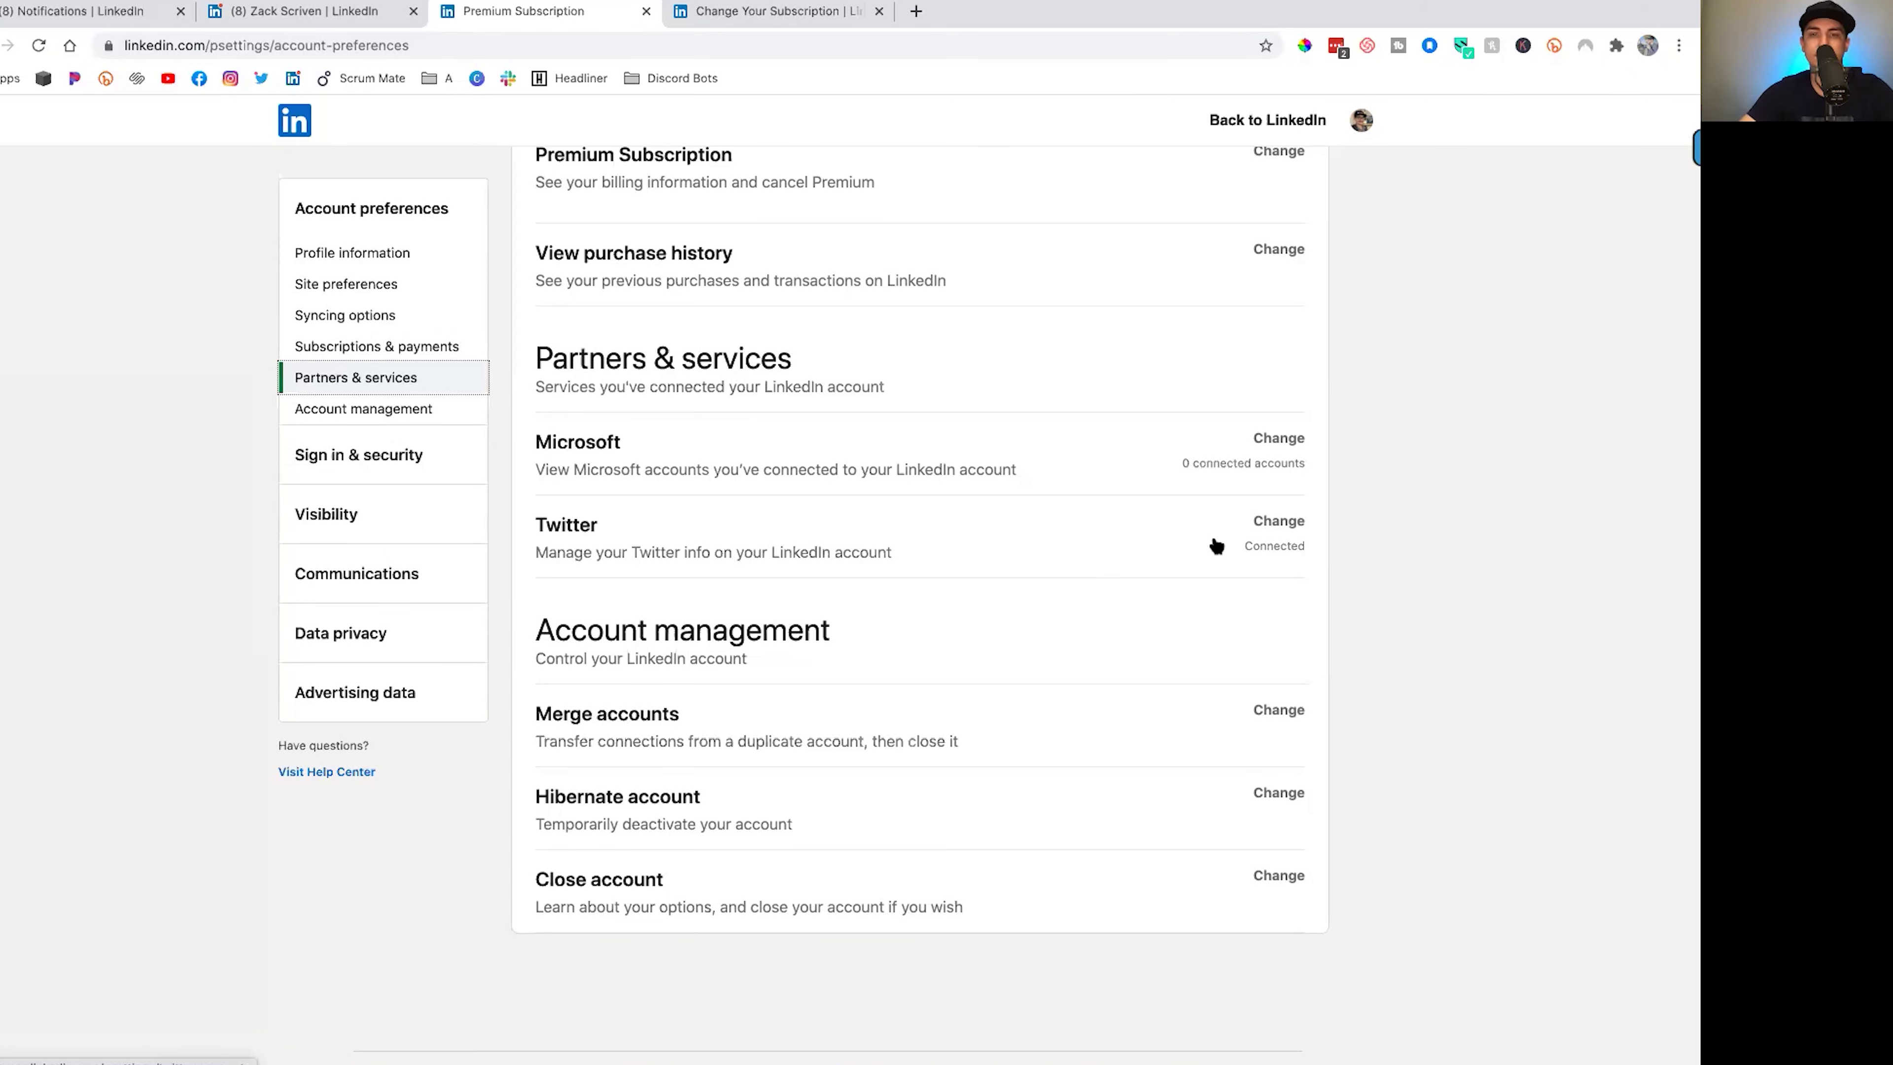
pyautogui.click(1248, 535)
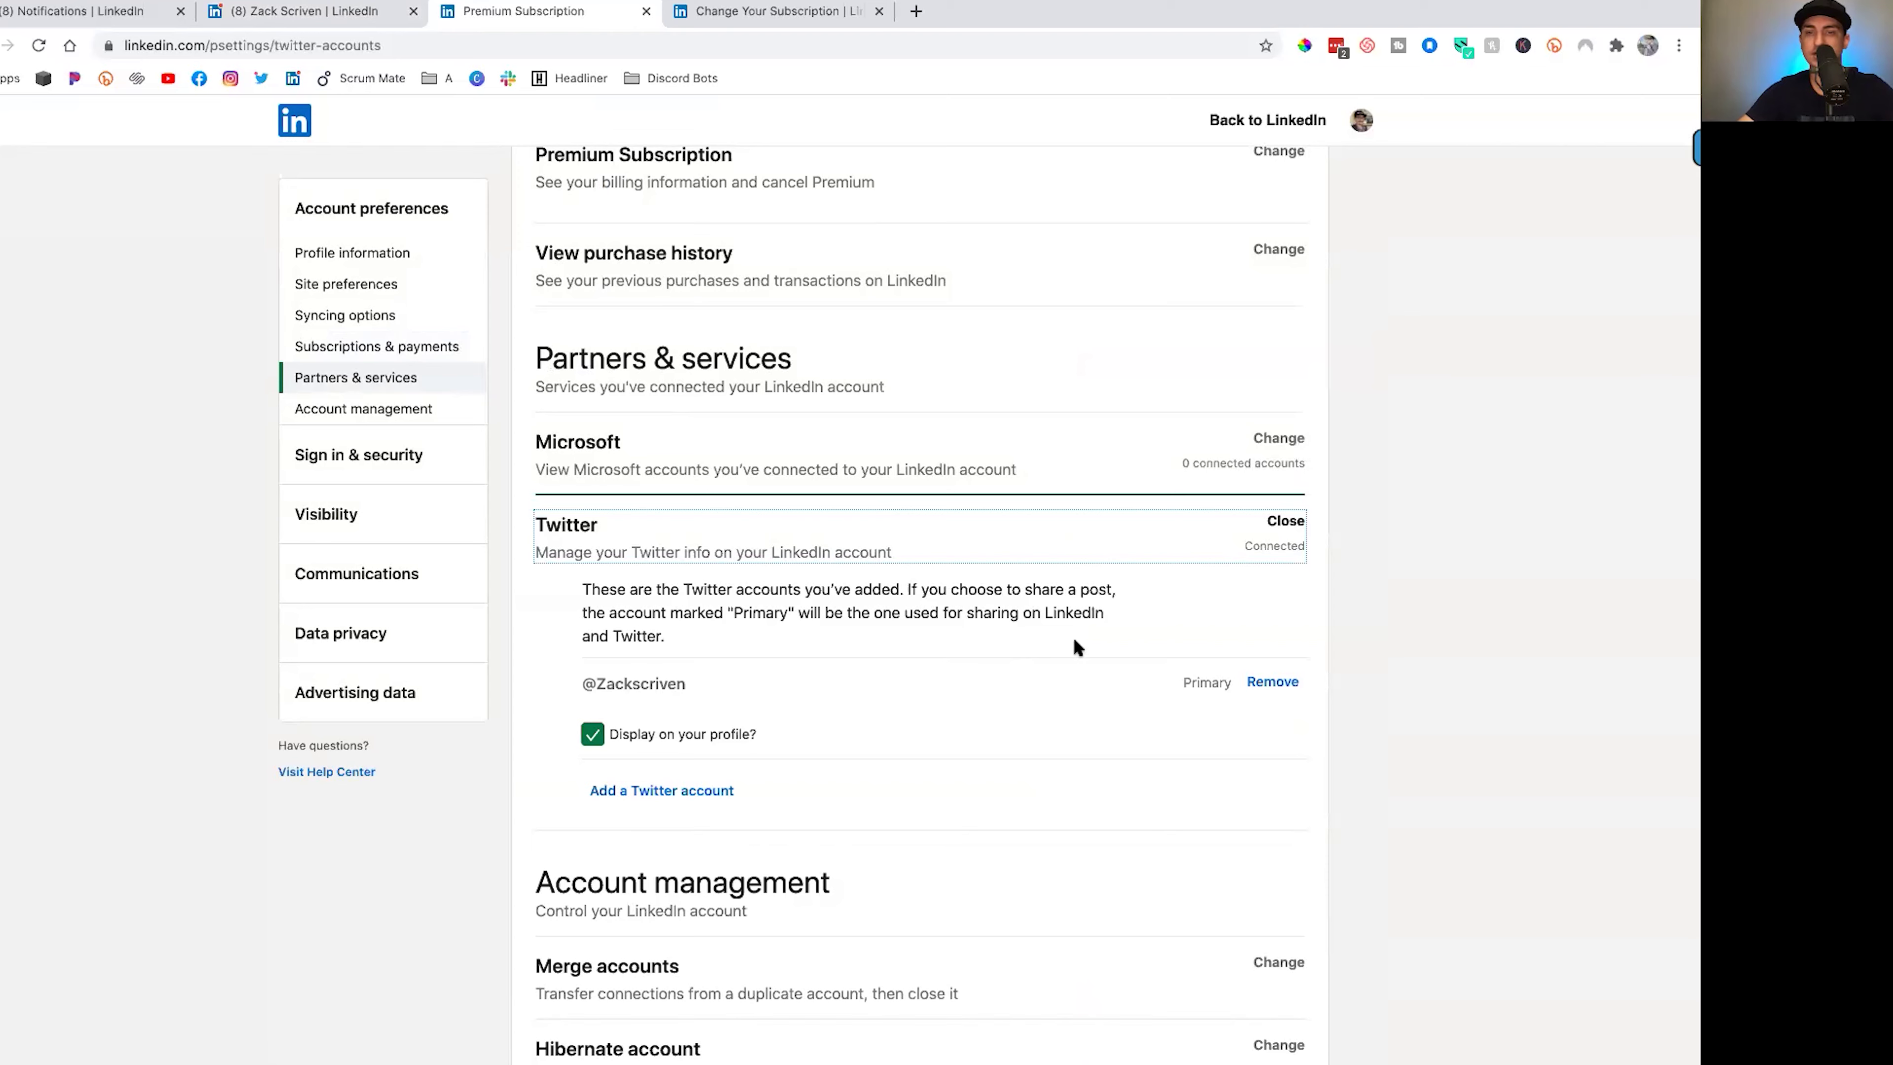
pyautogui.click(1088, 462)
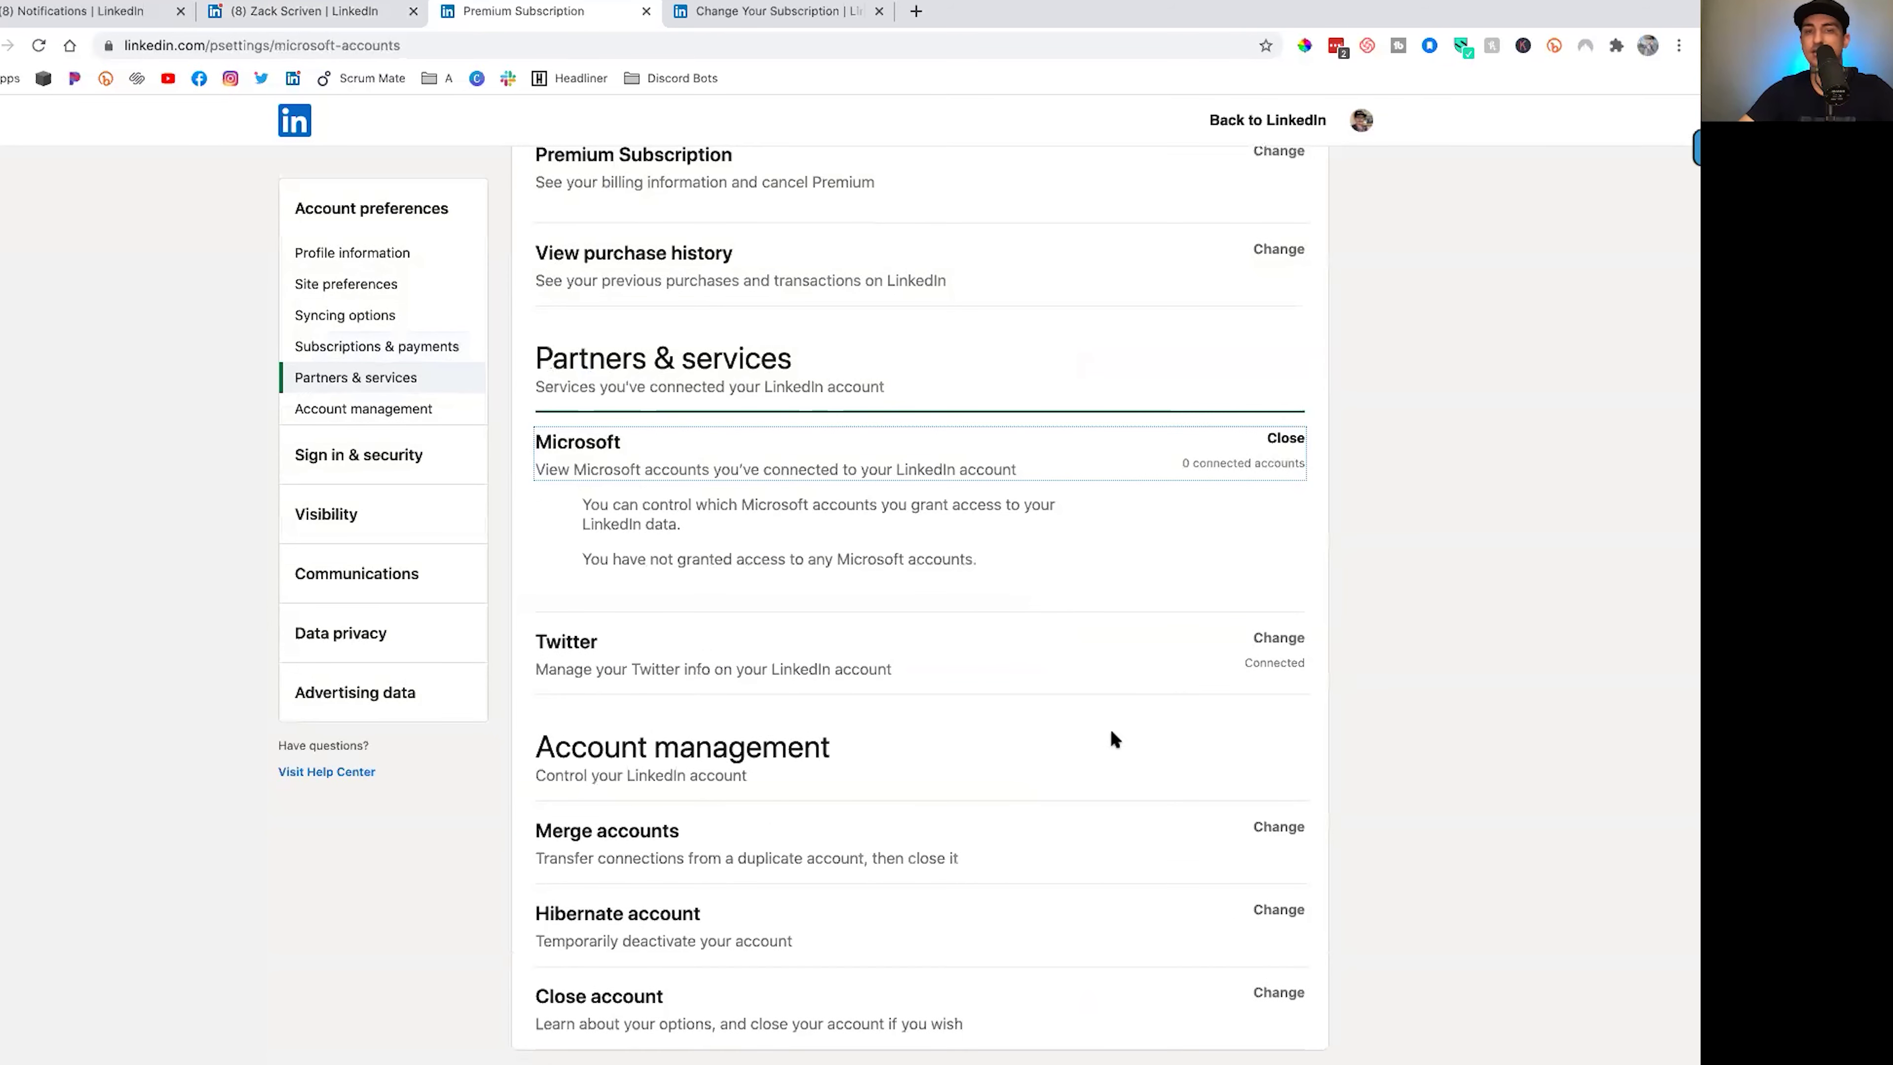
# Collapse the Microsoft setting, then review the Merge accounts form under Account management and collapse it again
pyautogui.click(1219, 462)
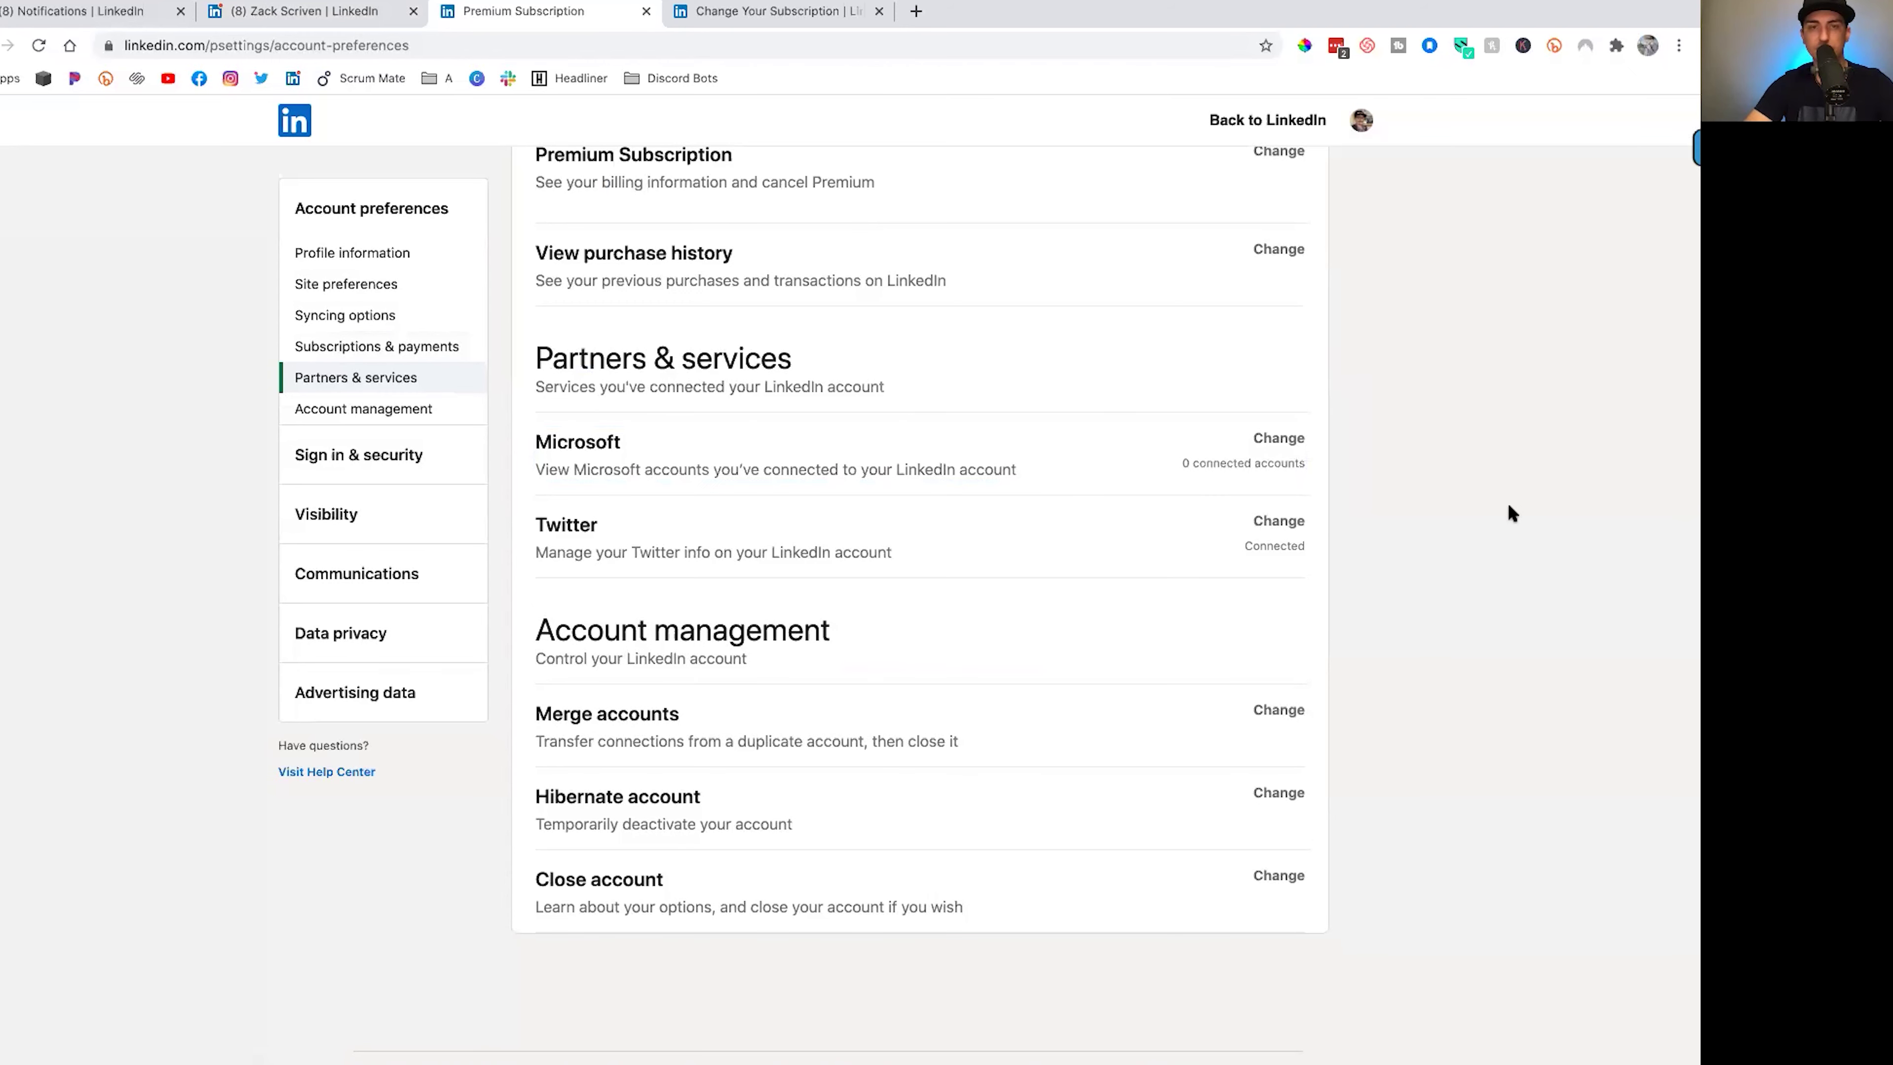
pyautogui.scroll(-1, 1349, 513)
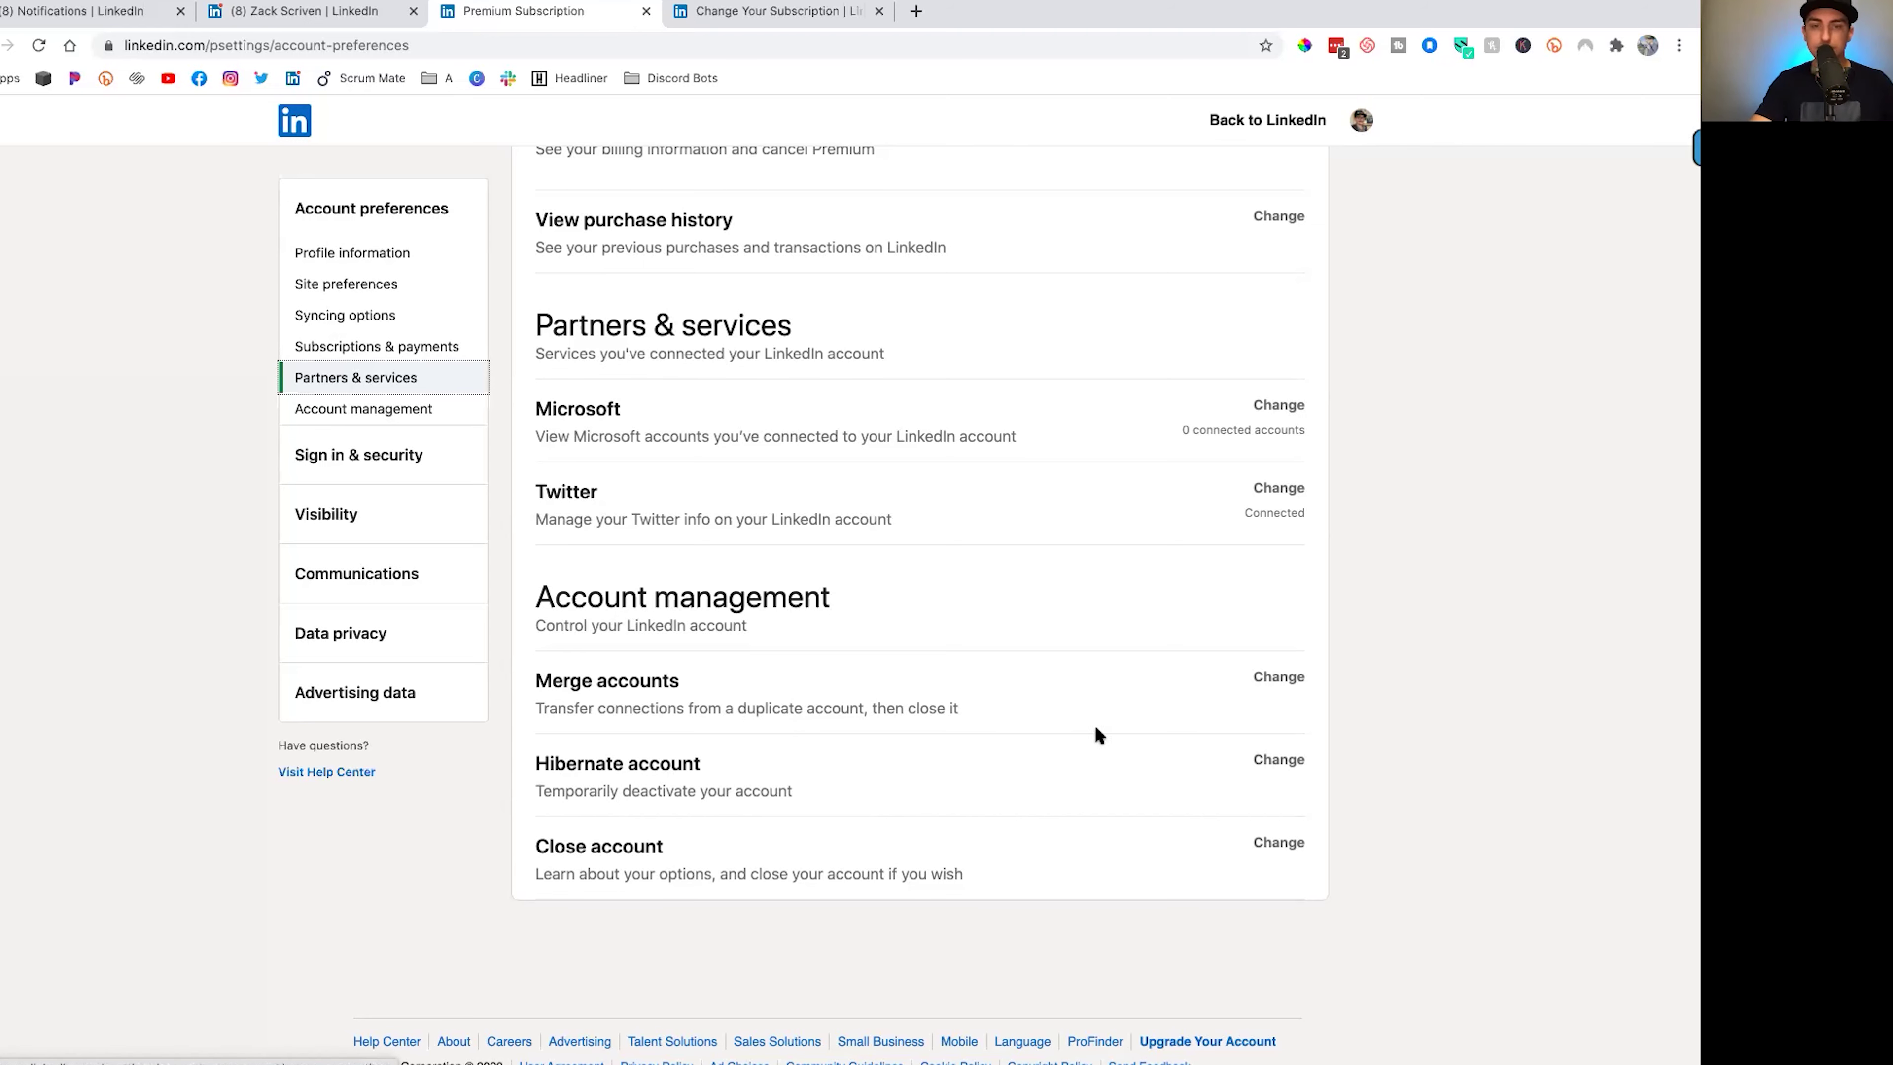
pyautogui.click(1276, 682)
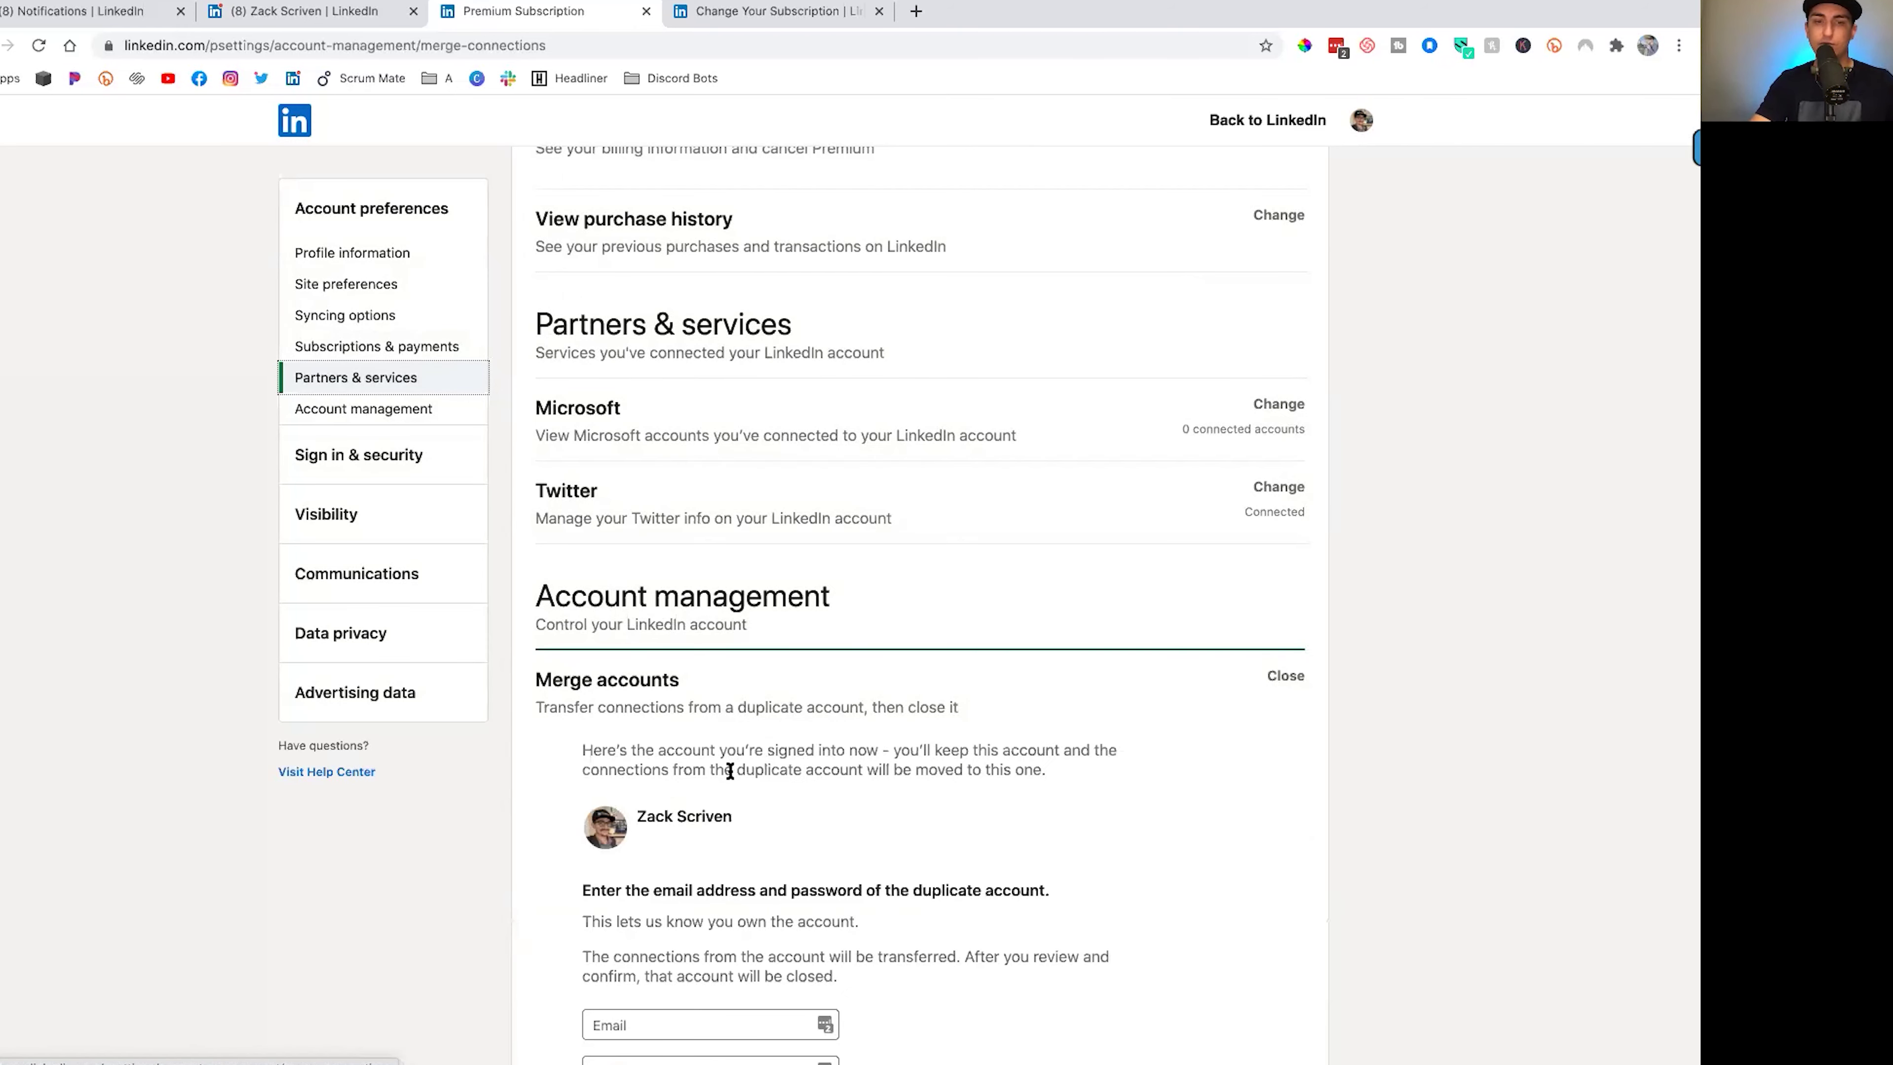
pyautogui.scroll(-4, 734, 708)
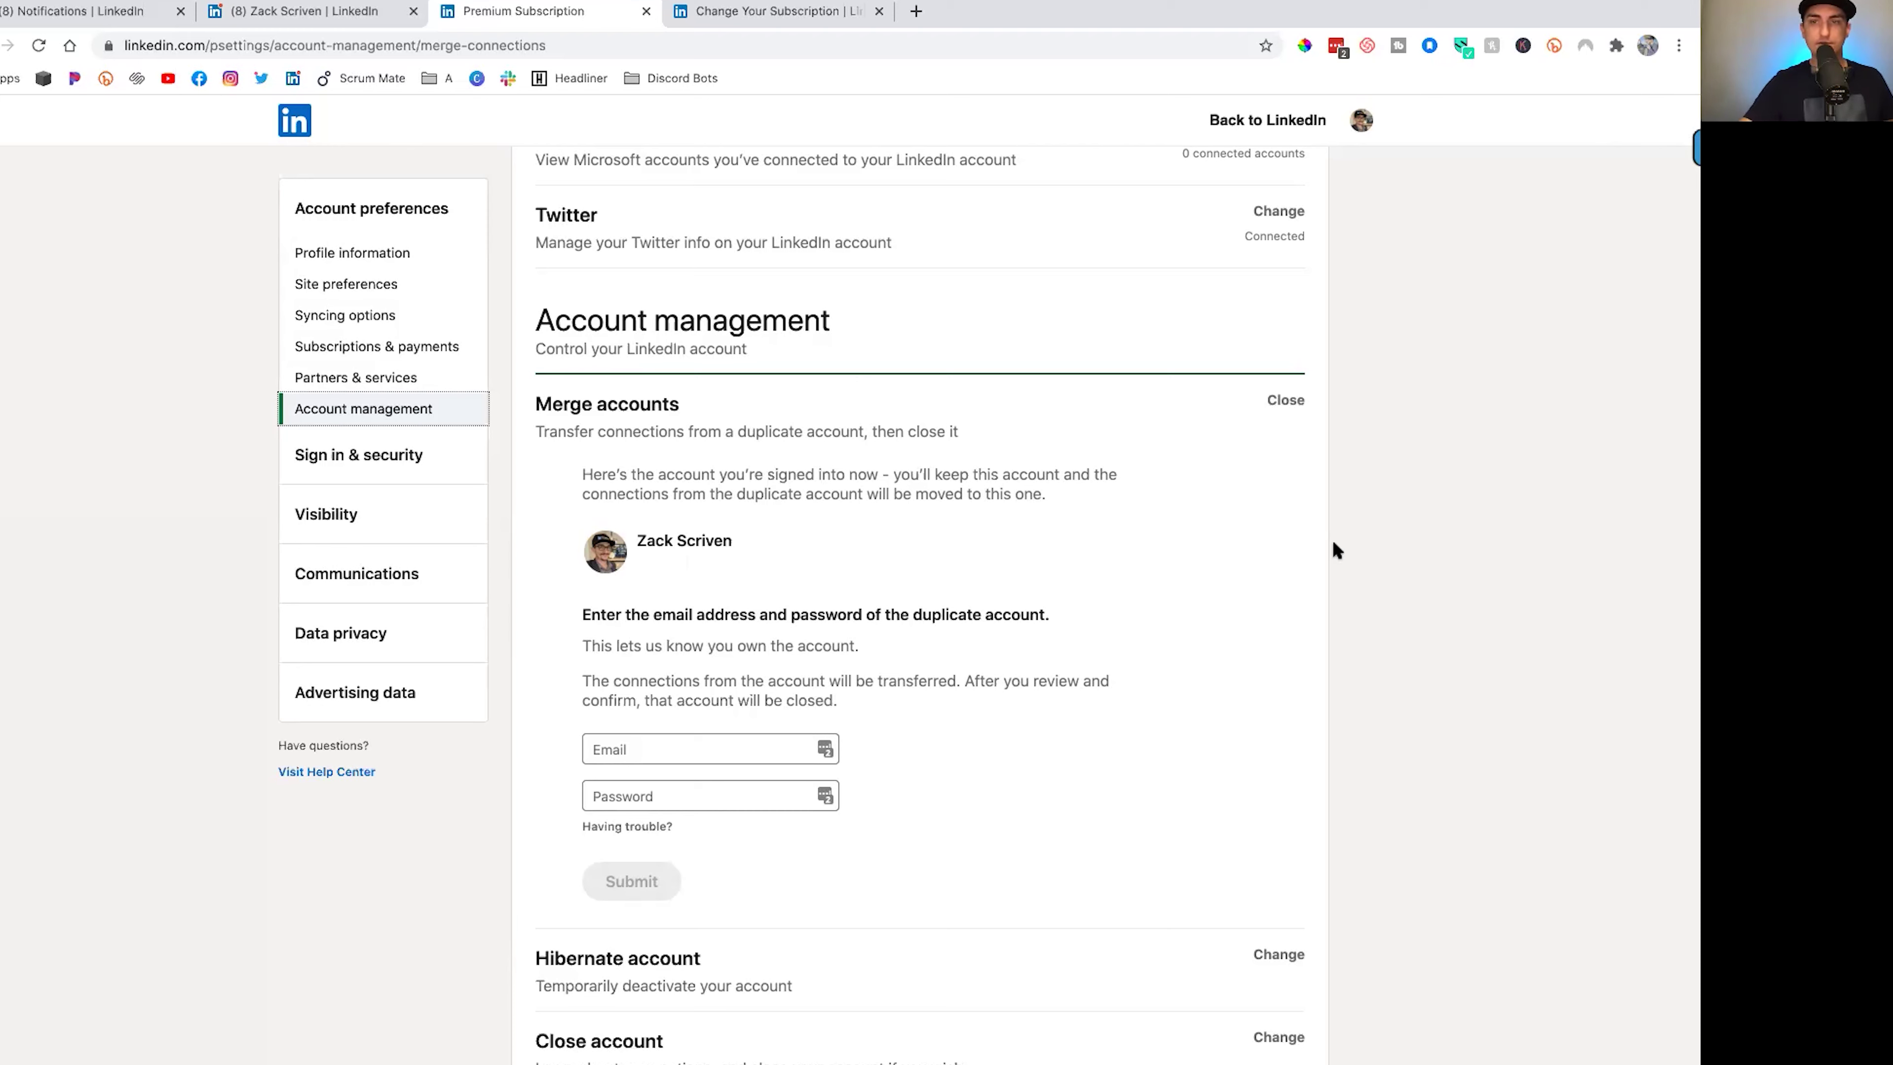
pyautogui.click(1286, 403)
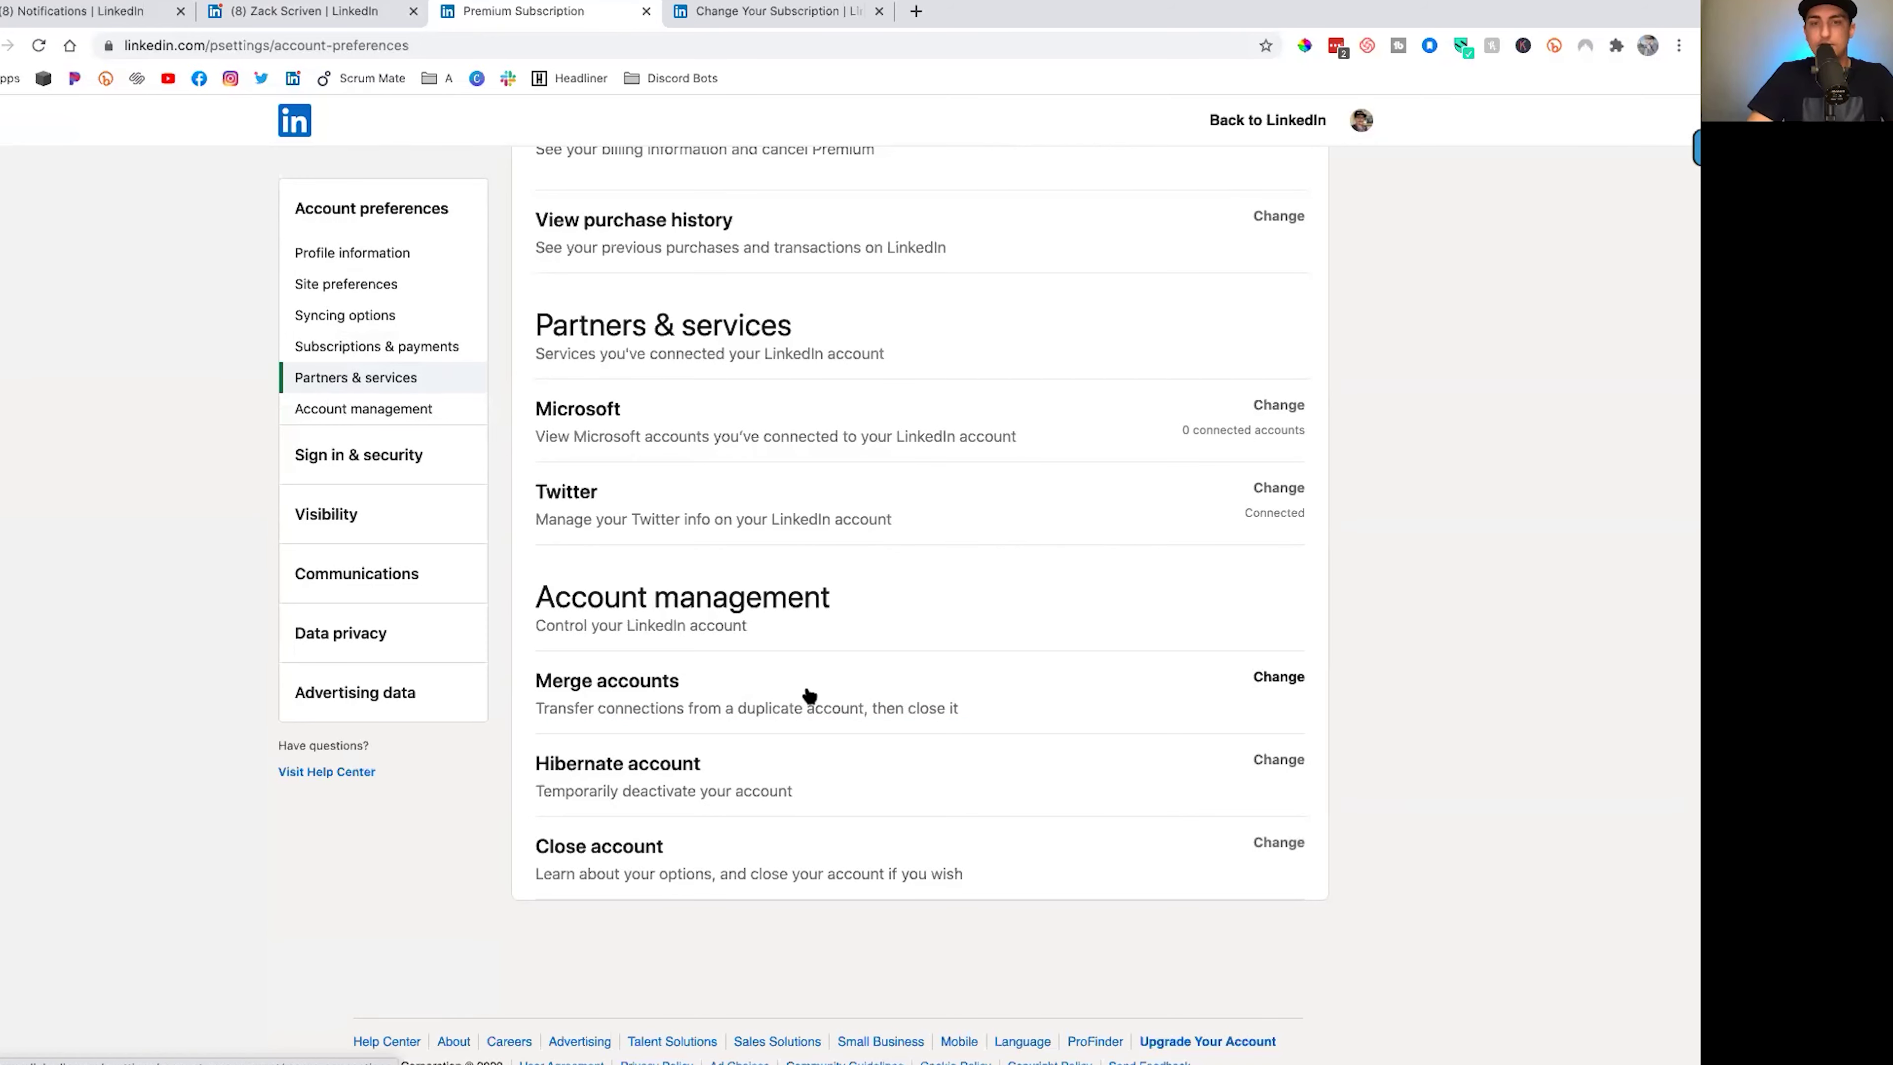
# Check the Hibernate account option, return to the settings, and open the Close account option
pyautogui.click(1275, 764)
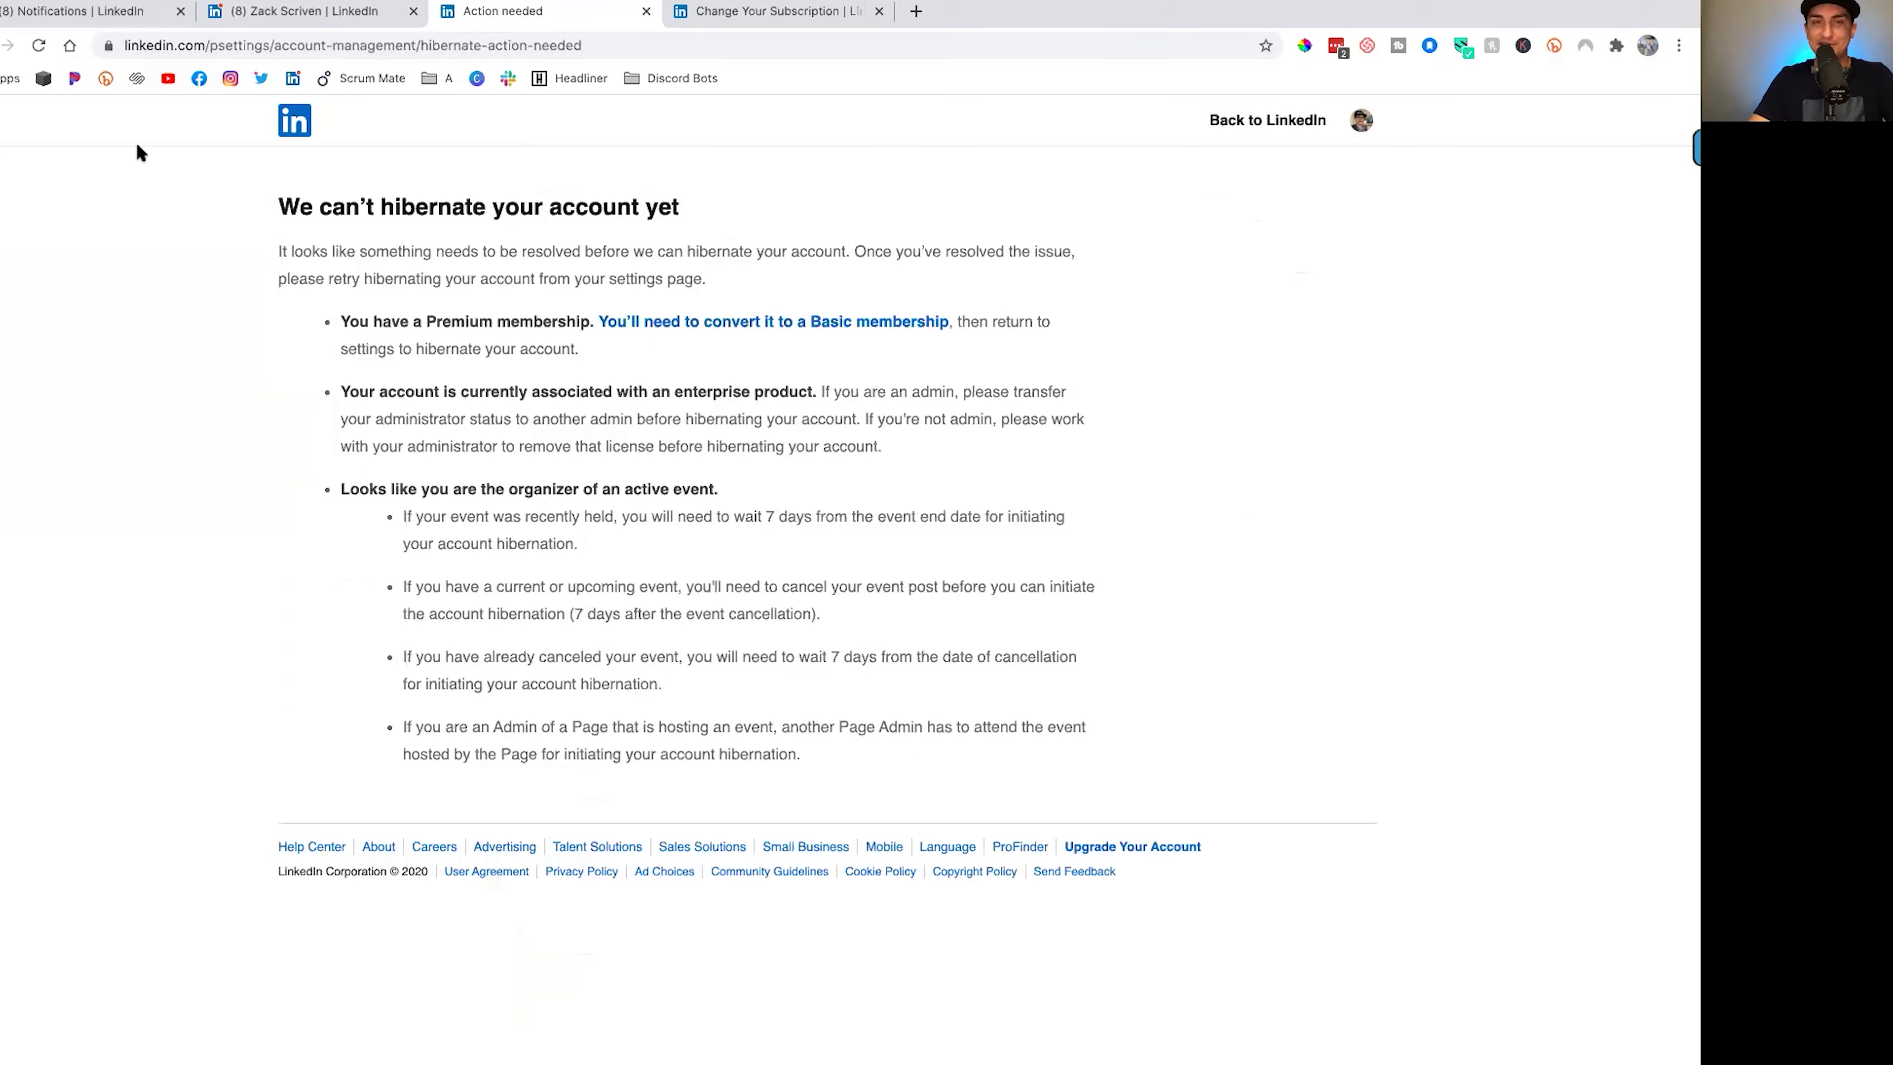
pyautogui.click(0, 45)
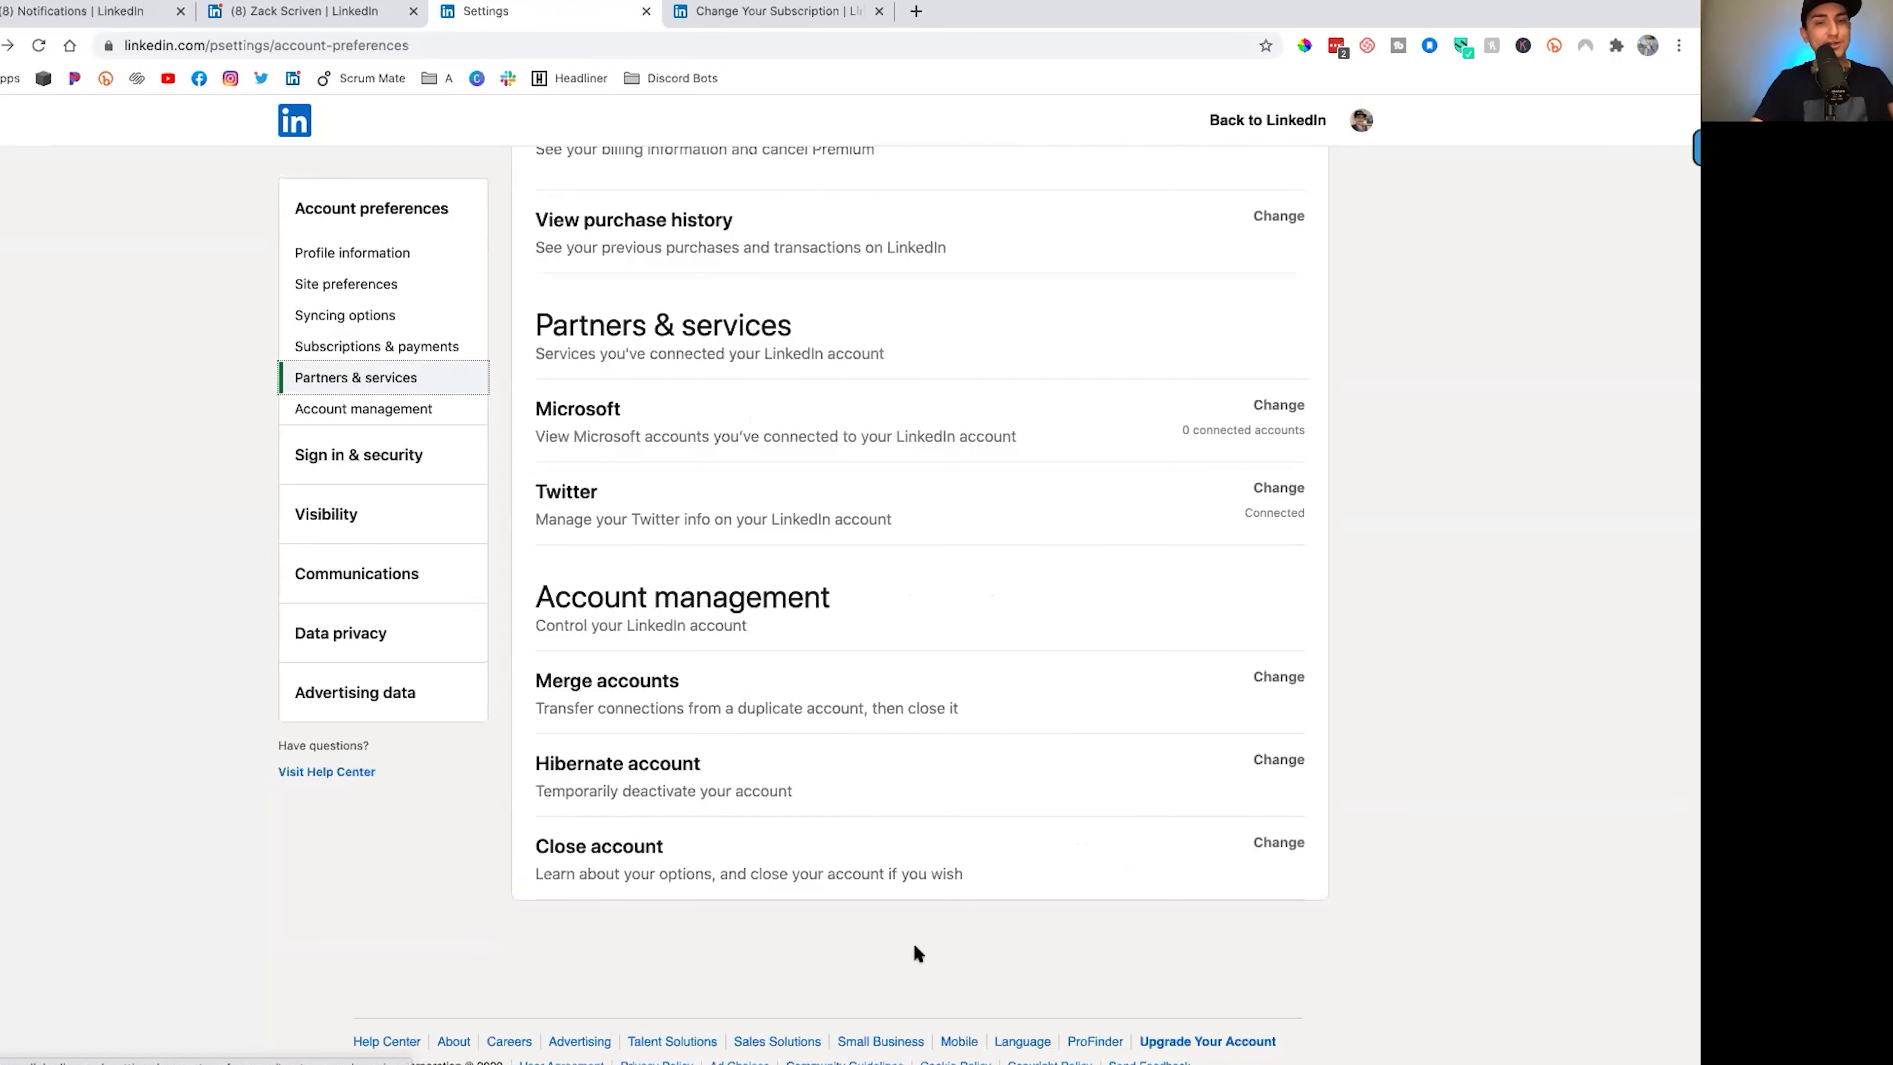
pyautogui.moveTo(1132, 1057)
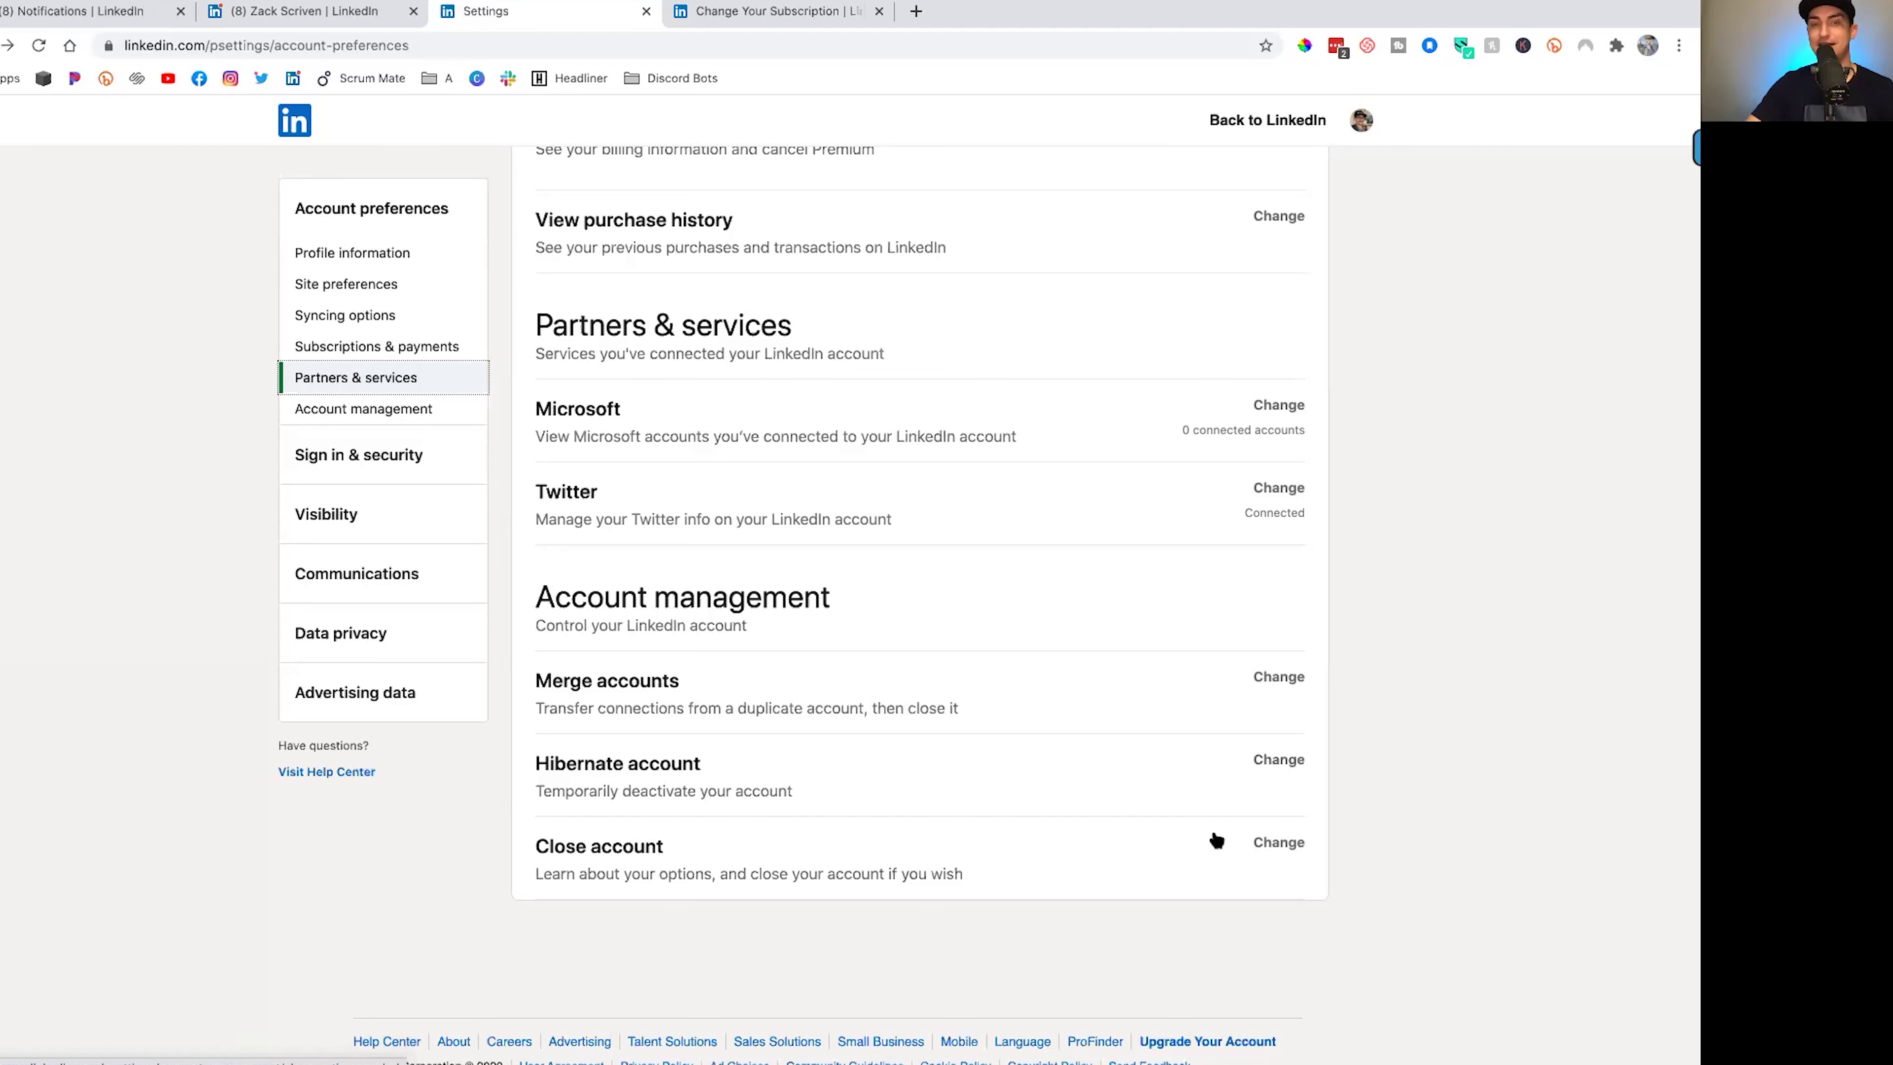
pyautogui.click(1270, 845)
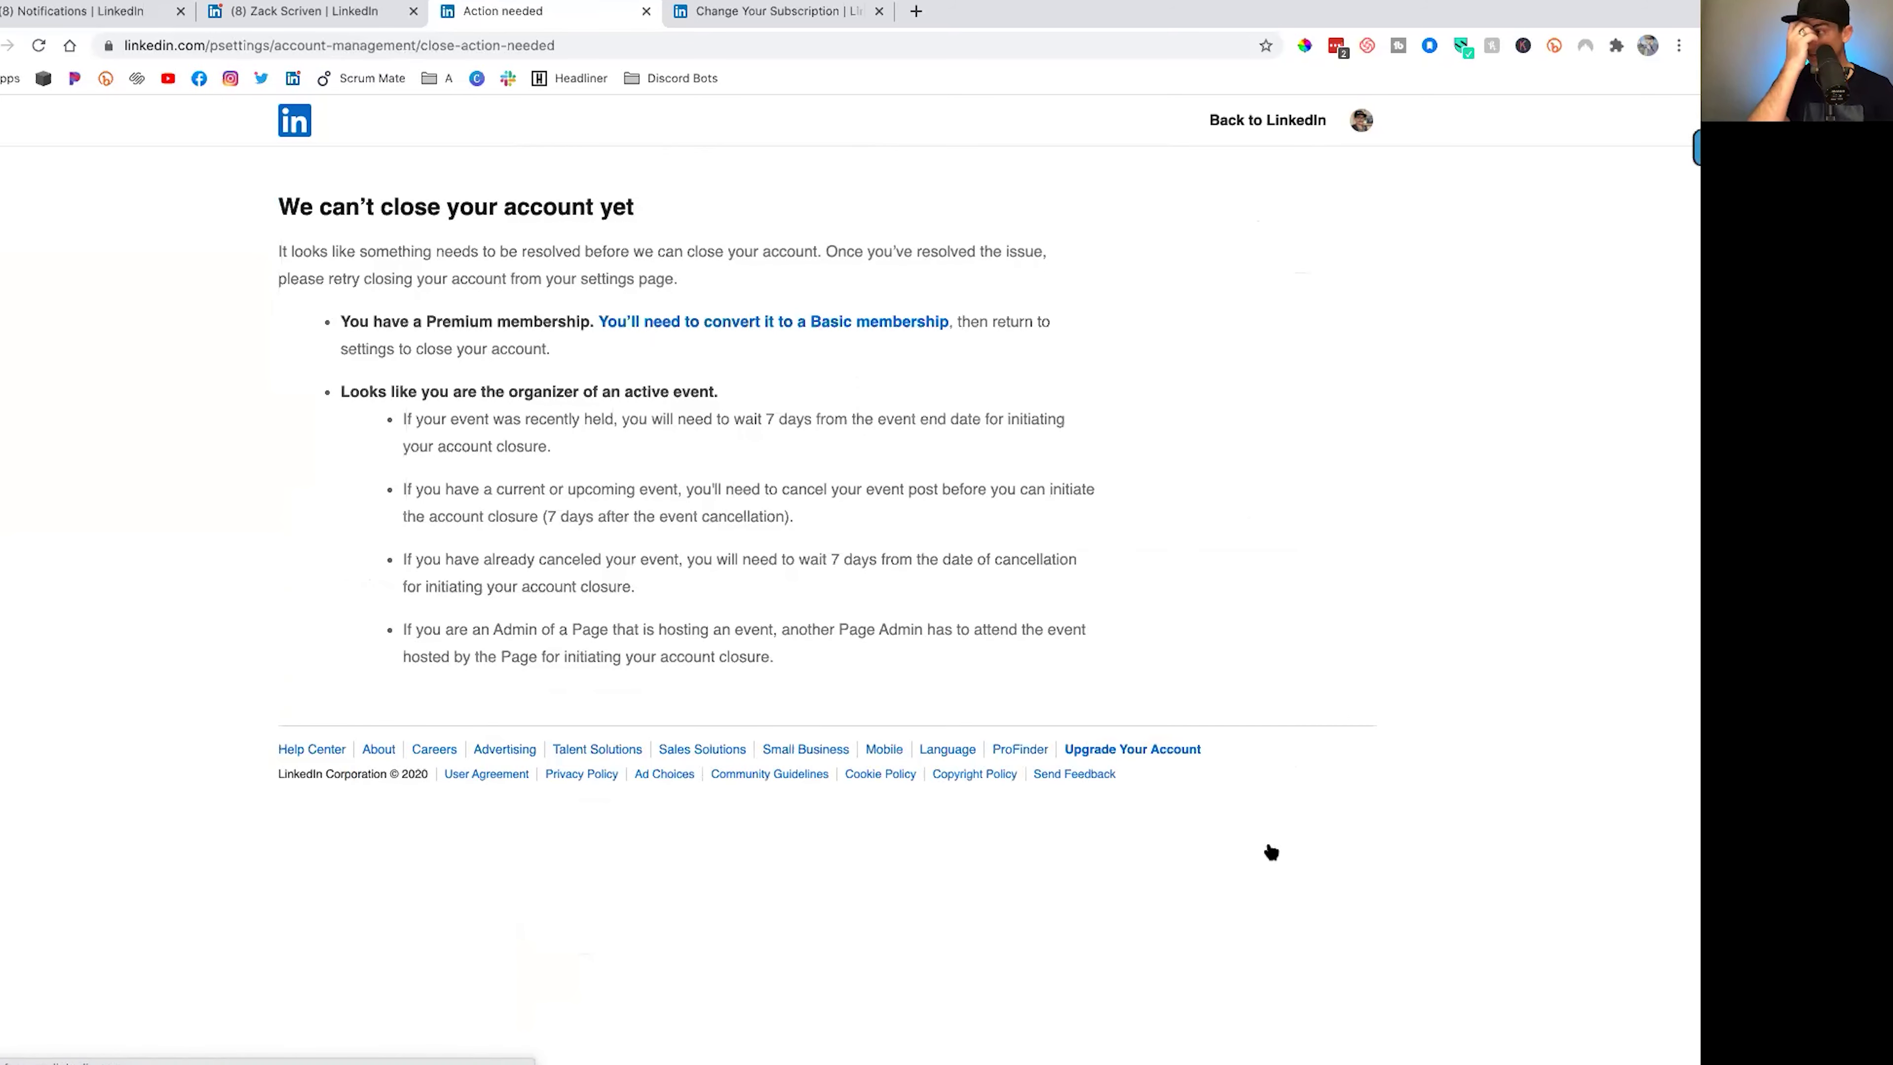